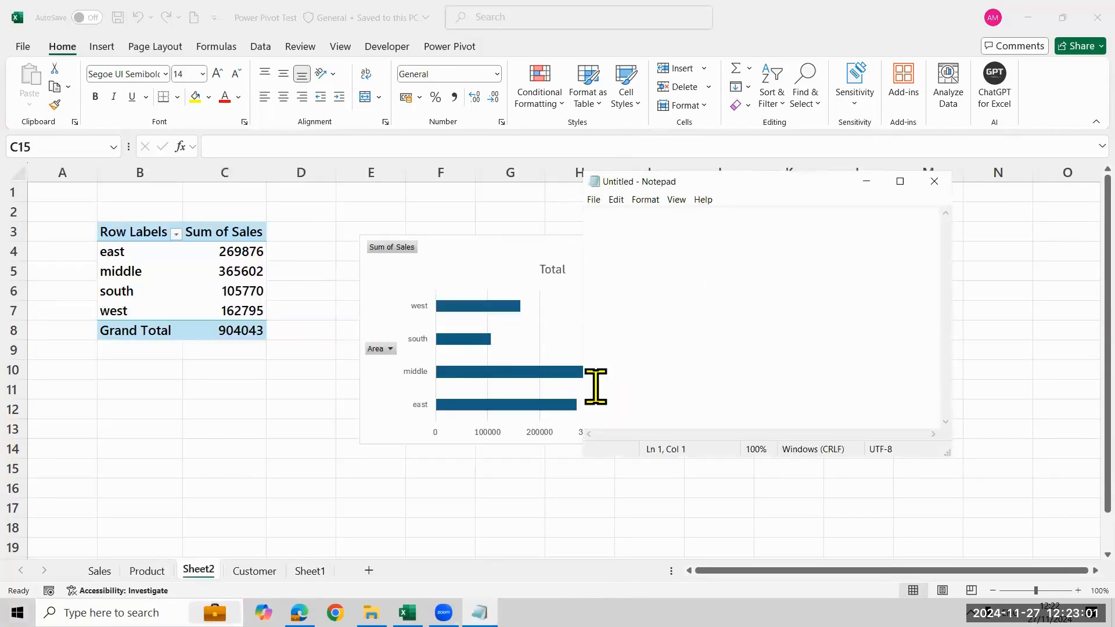
Show the Product sheet, switch to Notepad and write the line "Category wise total sales"
left_click(128, 566)
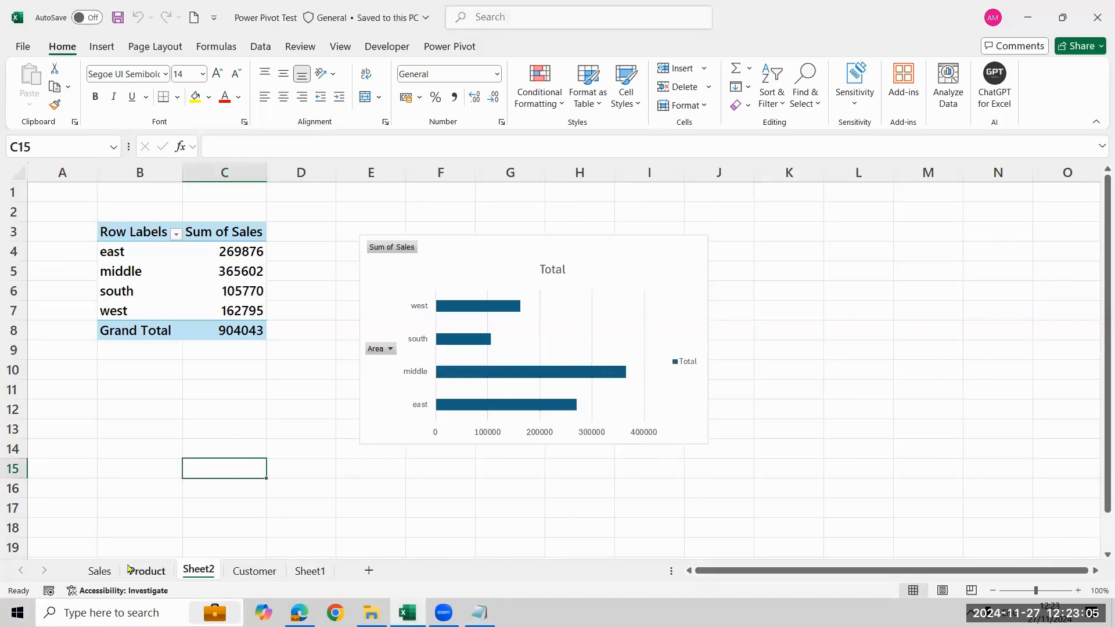
left_click(130, 570)
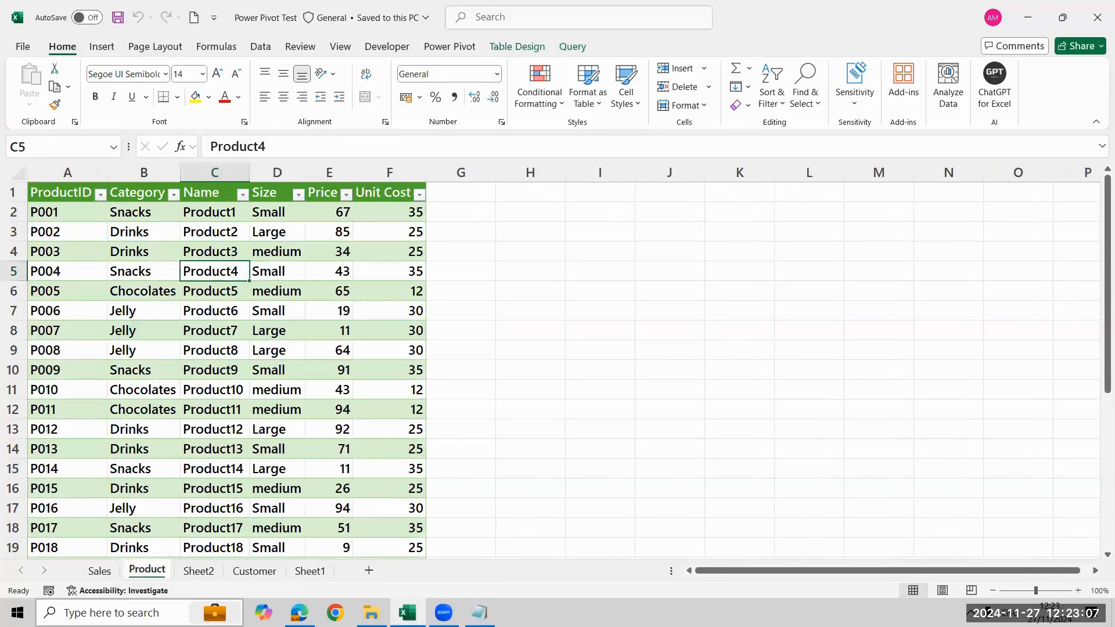
key("alt+Tab")
type("C")
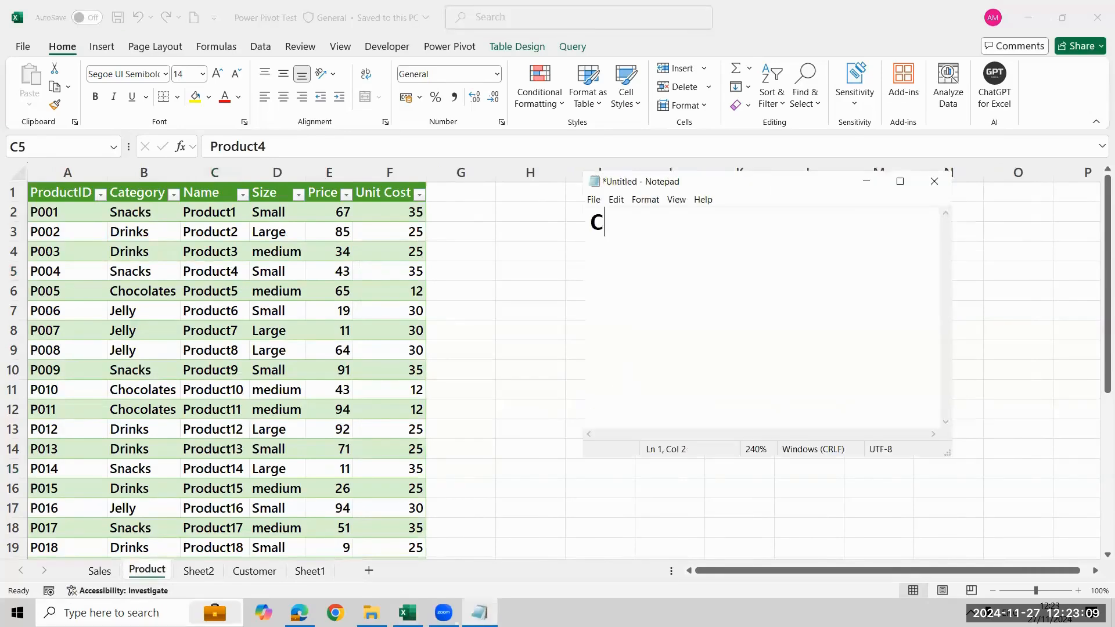
type("ategory w")
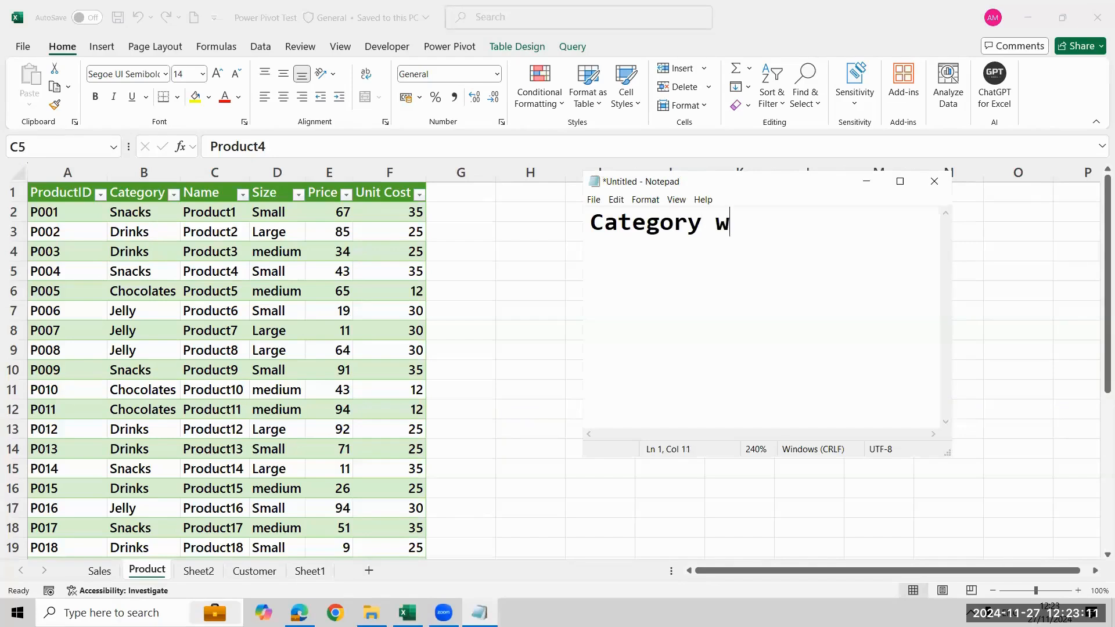
type("ise totala s")
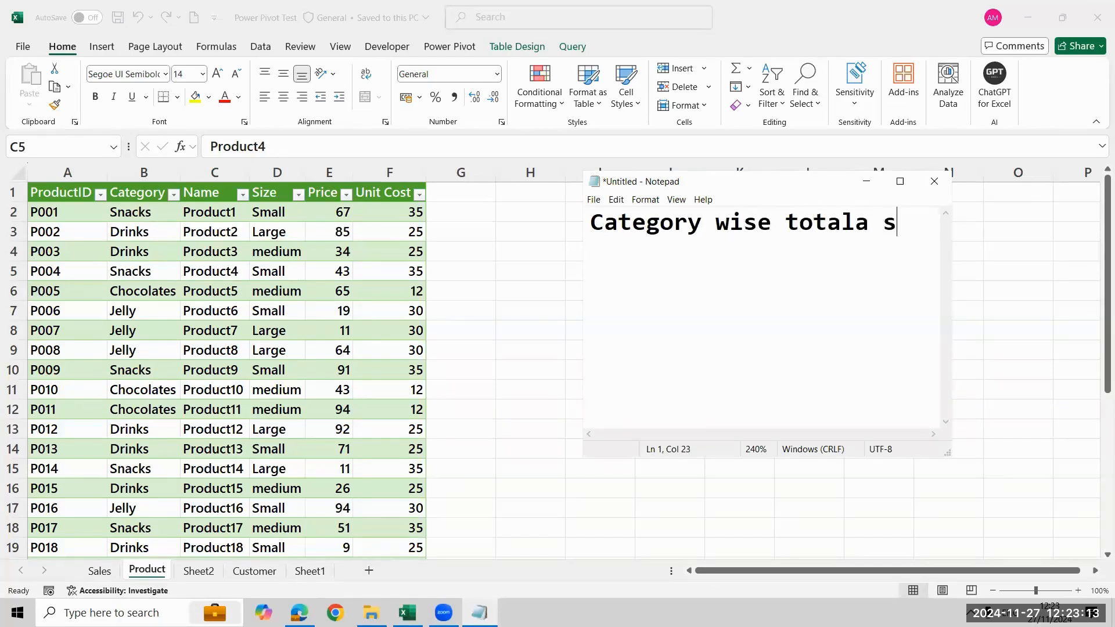
key("BackSpace")
key("BackSpace")
key("BackSpace")
type("sales")
key("Return")
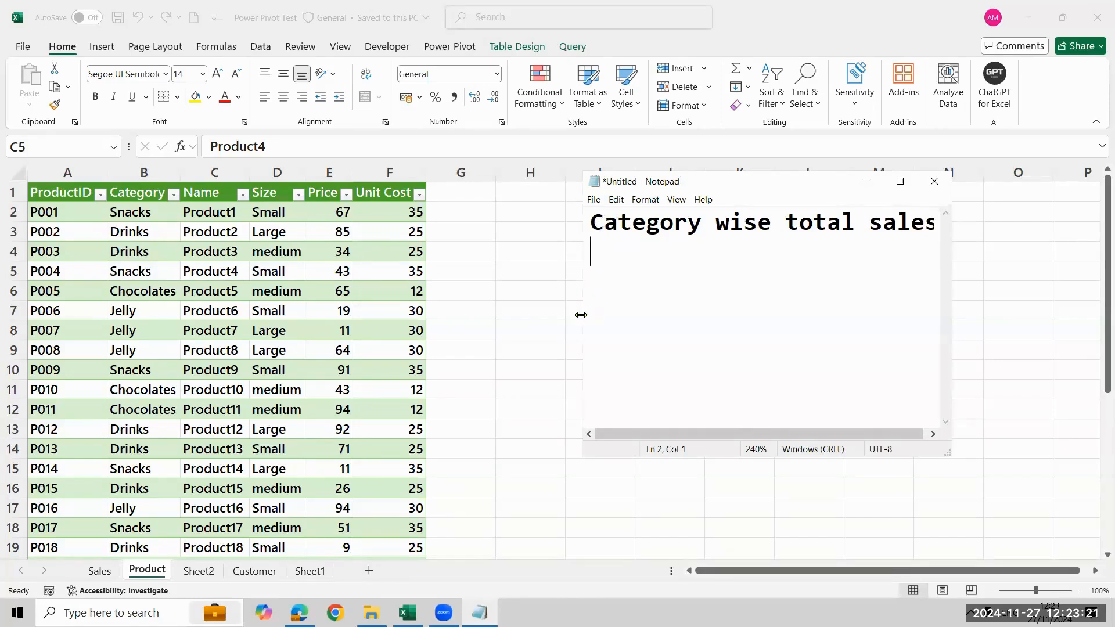
Switch back to Excel, show Sheet2 and close the Power Pivot Test workbook
left_click(209, 579)
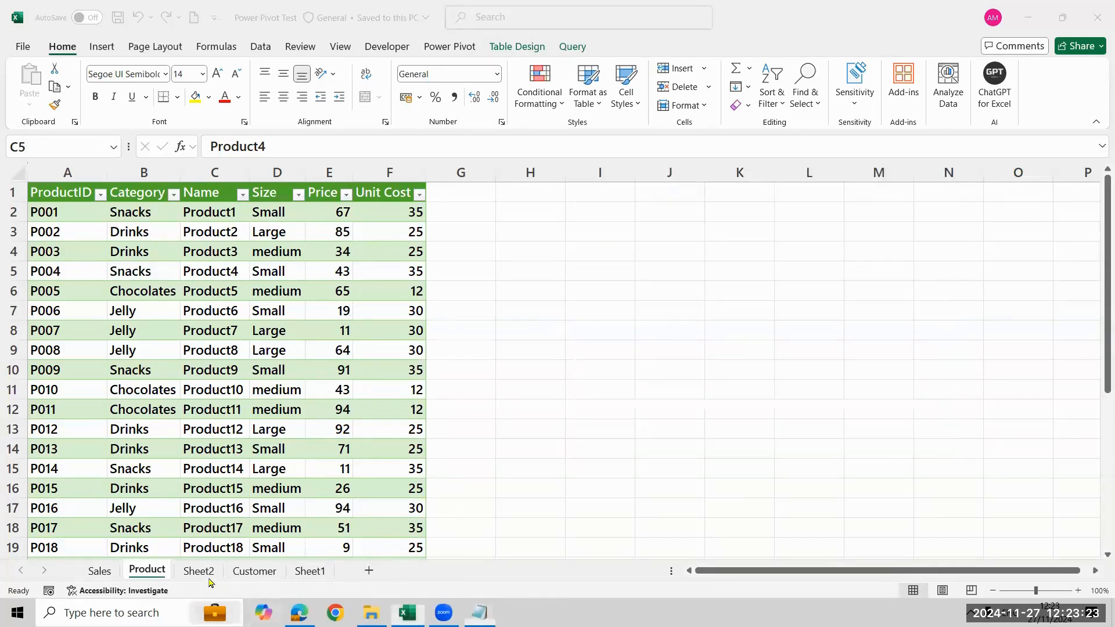
left_click(205, 572)
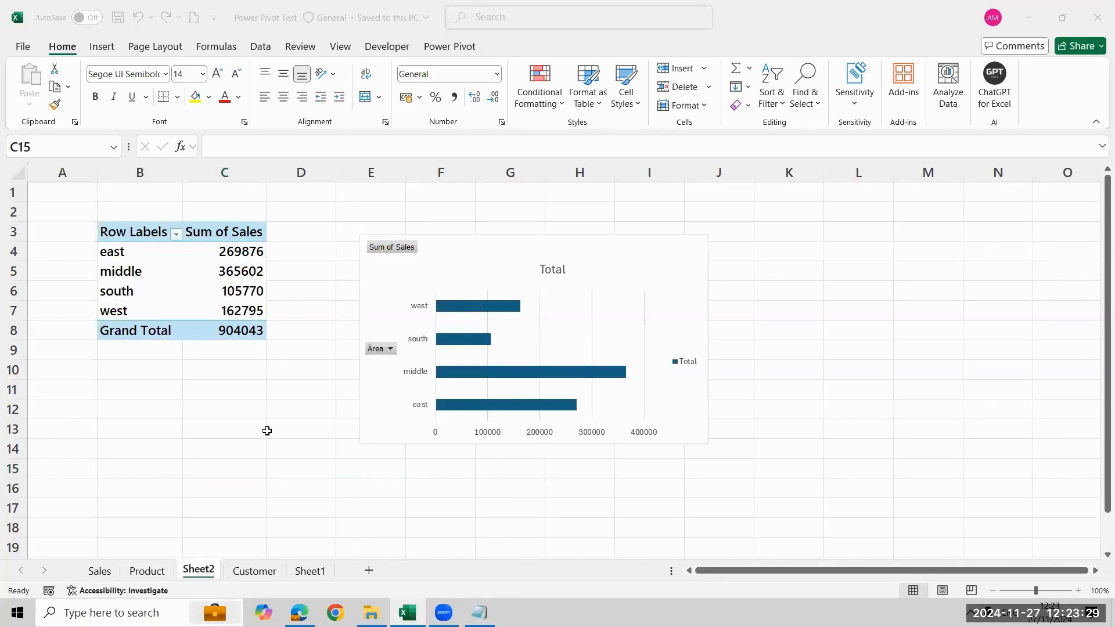
left_click(1083, 30)
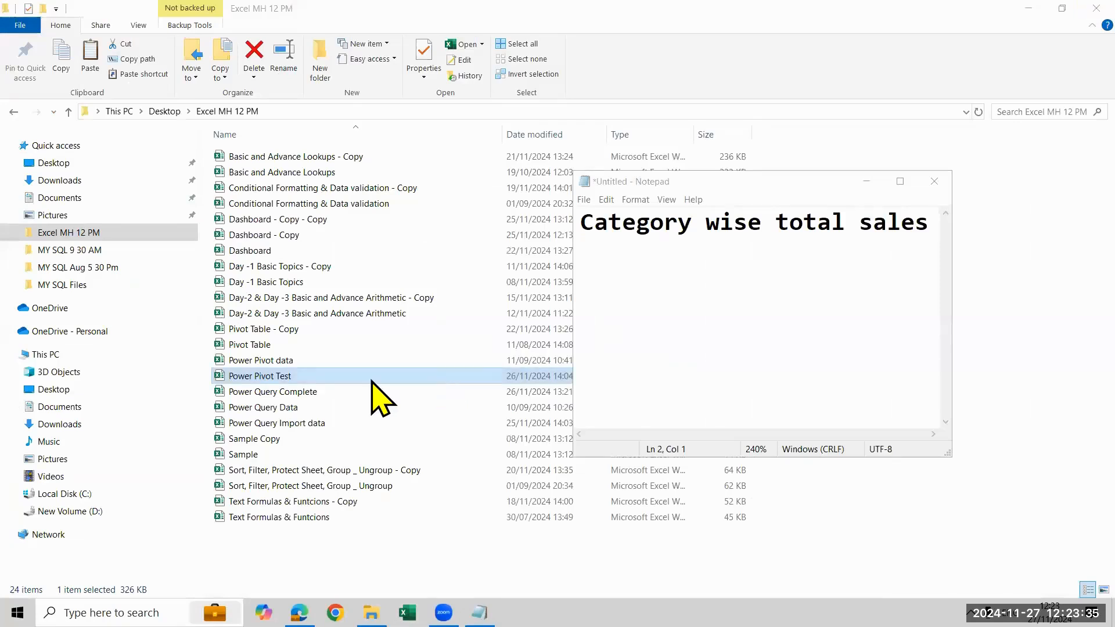
Duplicate the Power Pivot Test file in the Excel MH 12 PM folder and open the copy
left_click(351, 376)
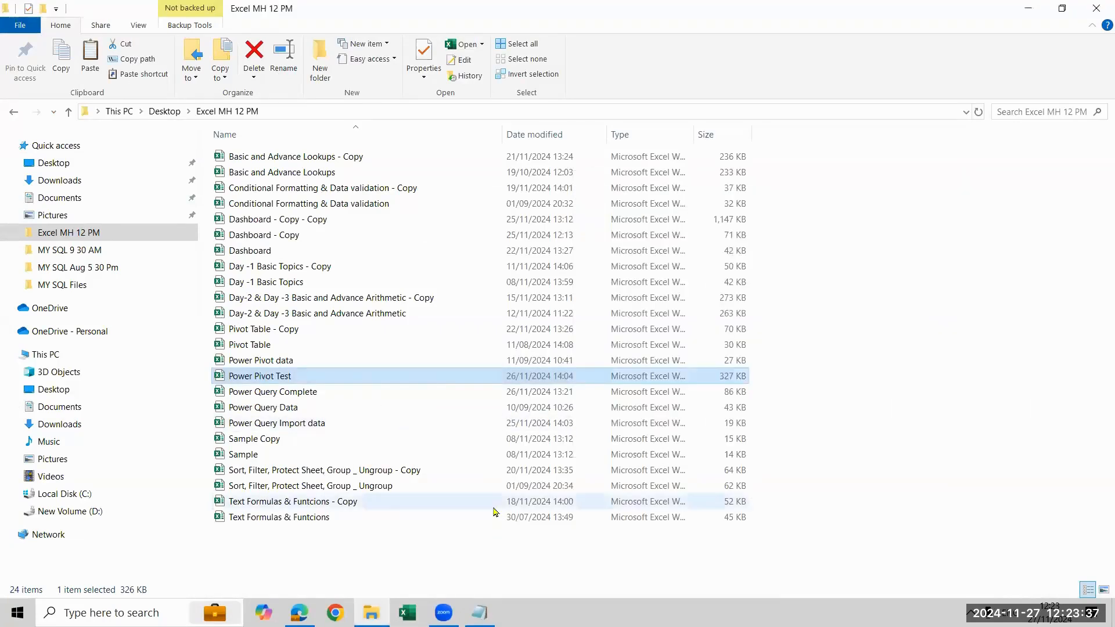
key("ctrl+v")
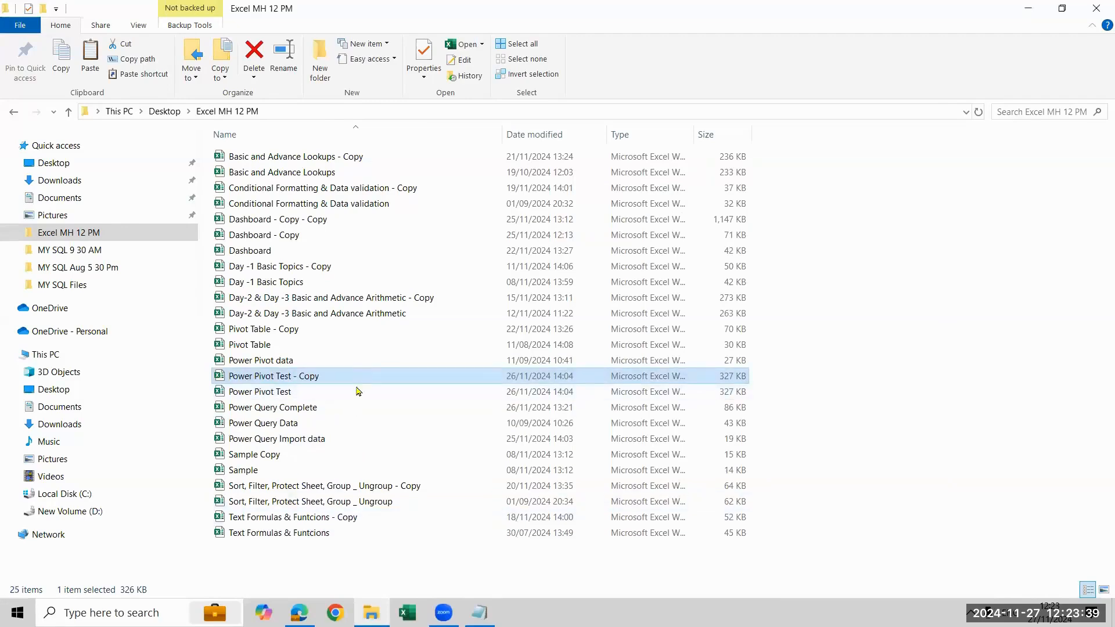
left_click(358, 395)
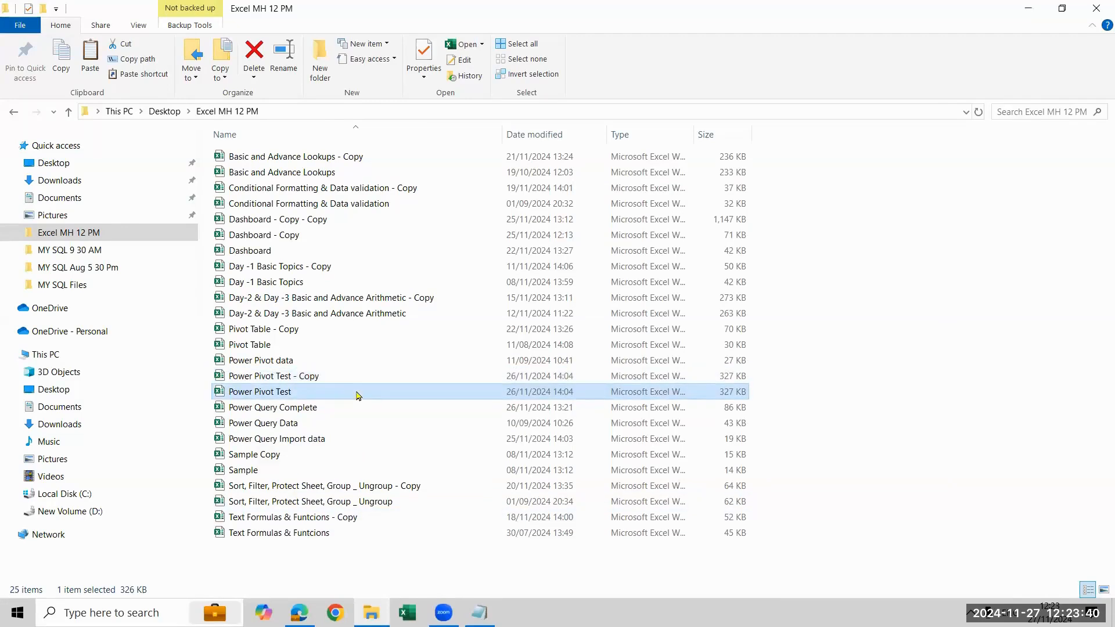
left_click(637, 73)
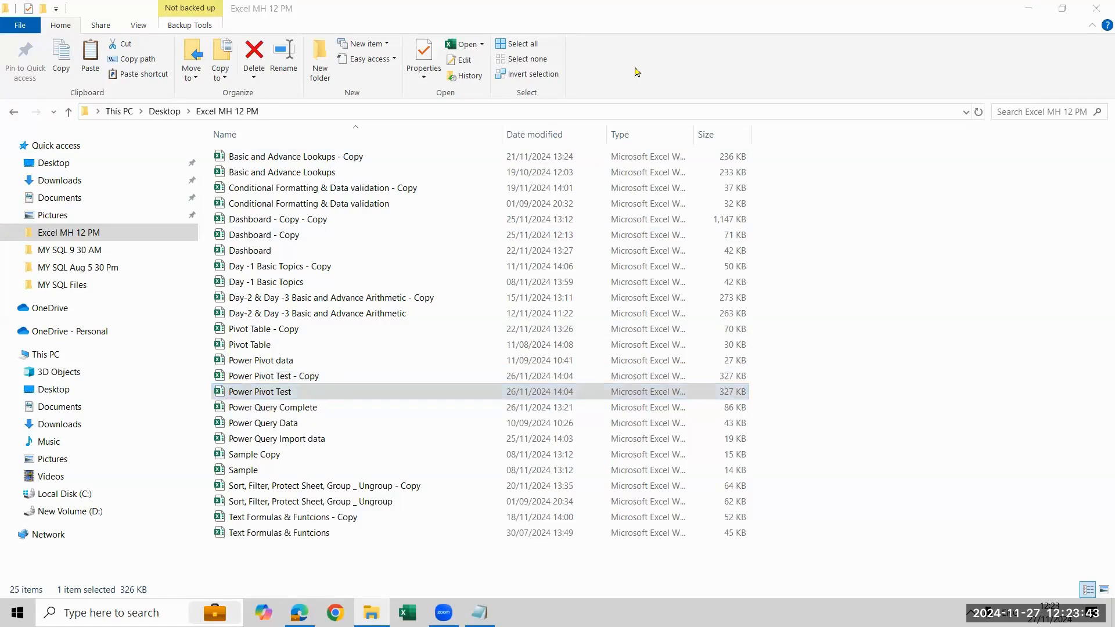
double_click(251, 378)
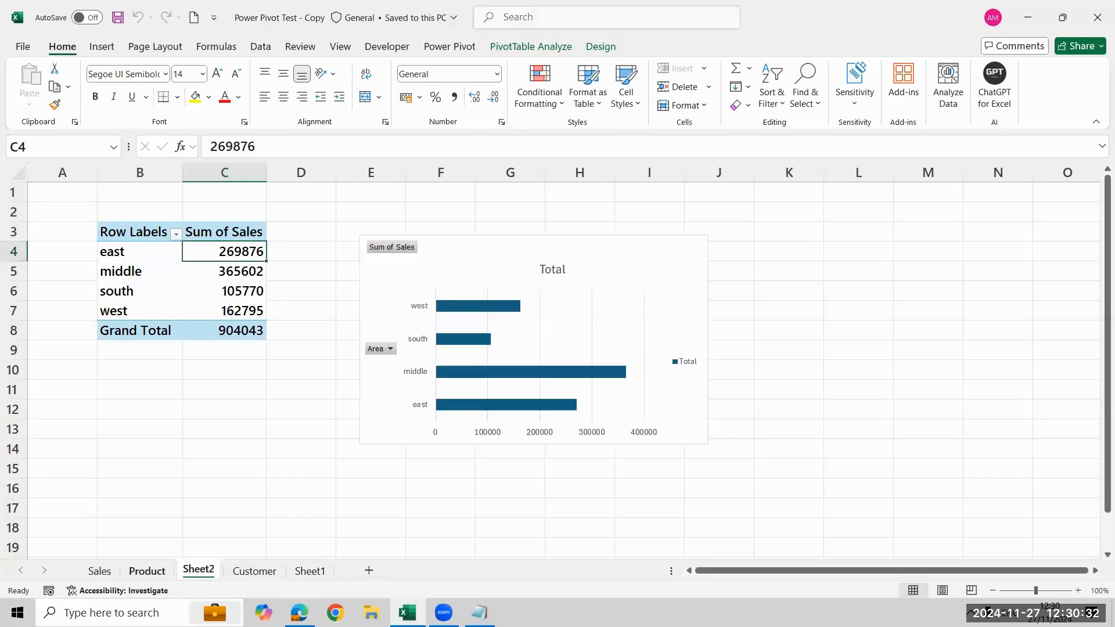
Display the PivotTable field list for the pivot table on Sheet2
key("ctrl+Page_Up")
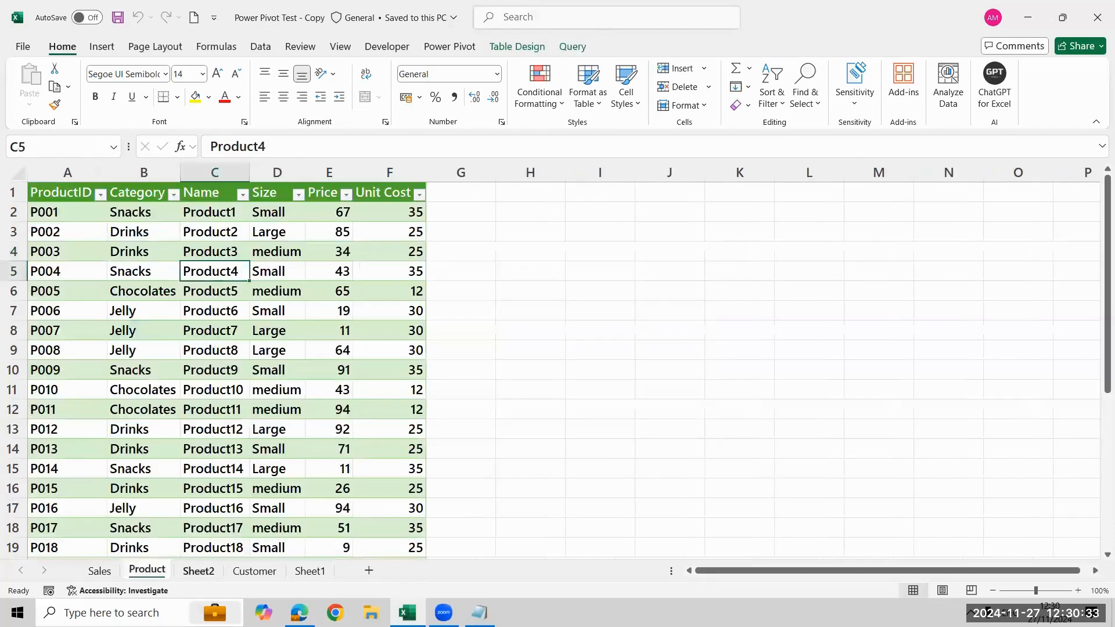
key("ctrl+Page_Down")
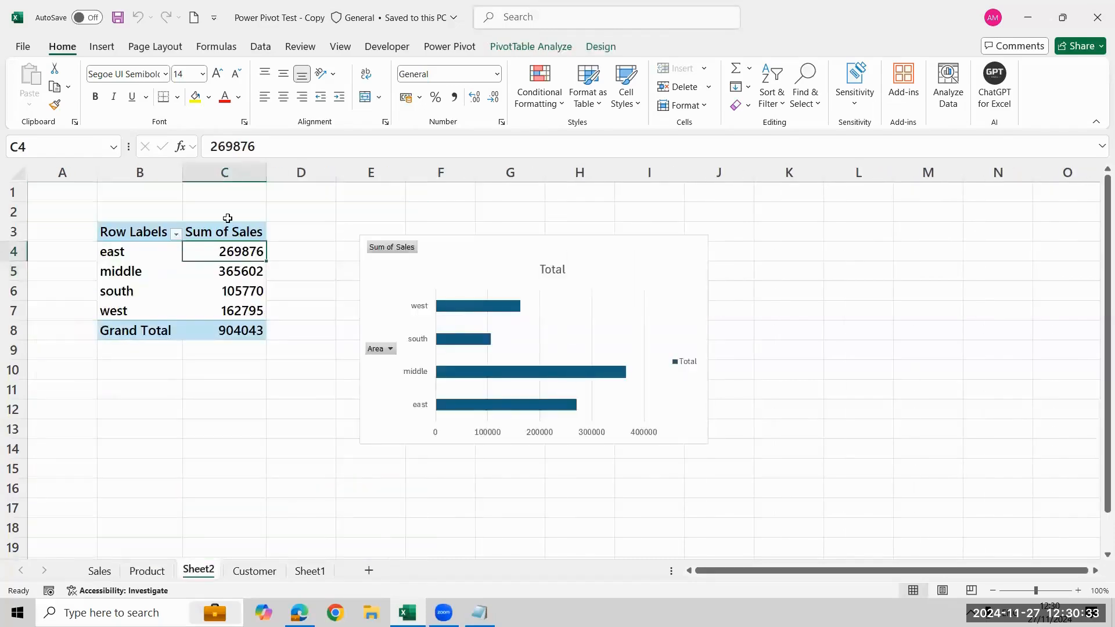
left_click(546, 46)
left_click(955, 87)
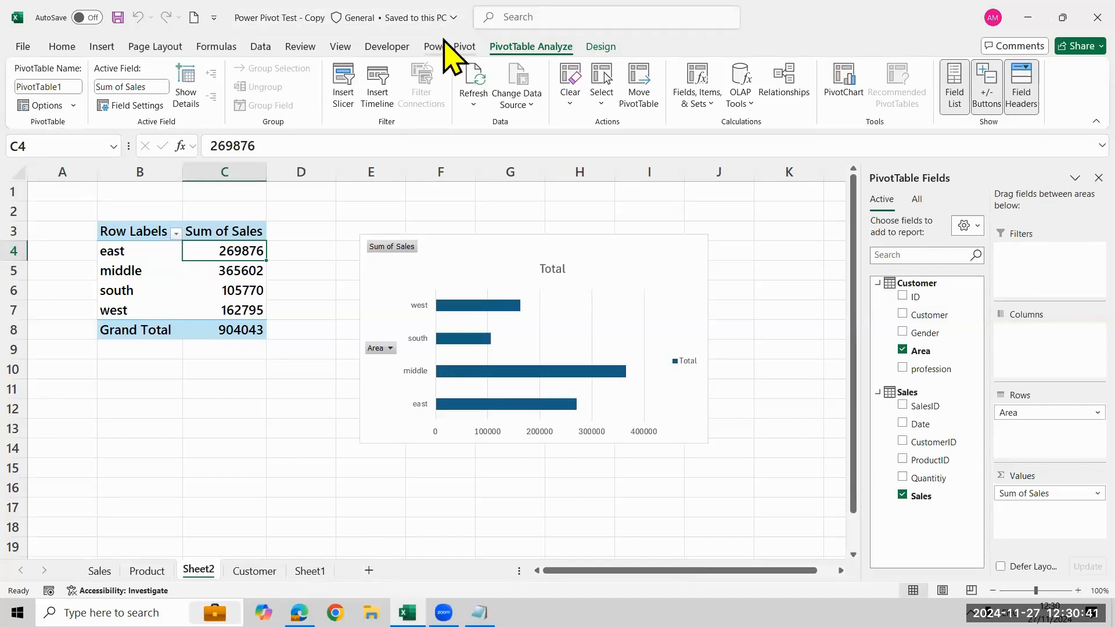
Copy the entire pivot table from Sheet2 to cell B3 of a new worksheet
left_click(165, 274)
key("ctrl+a")
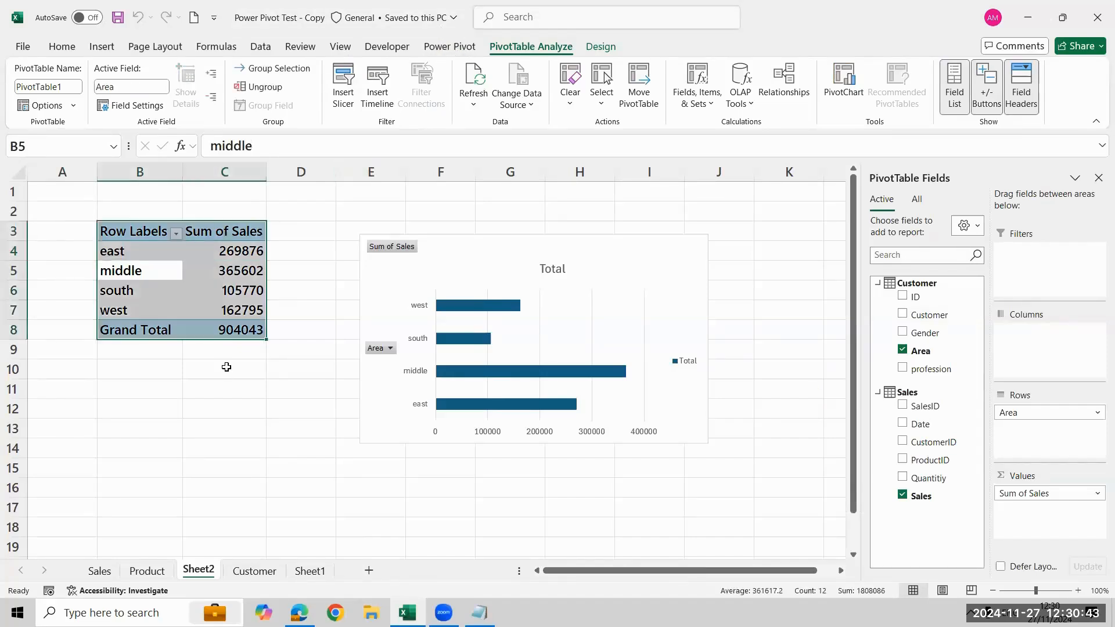
key("ctrl+c")
left_click(369, 571)
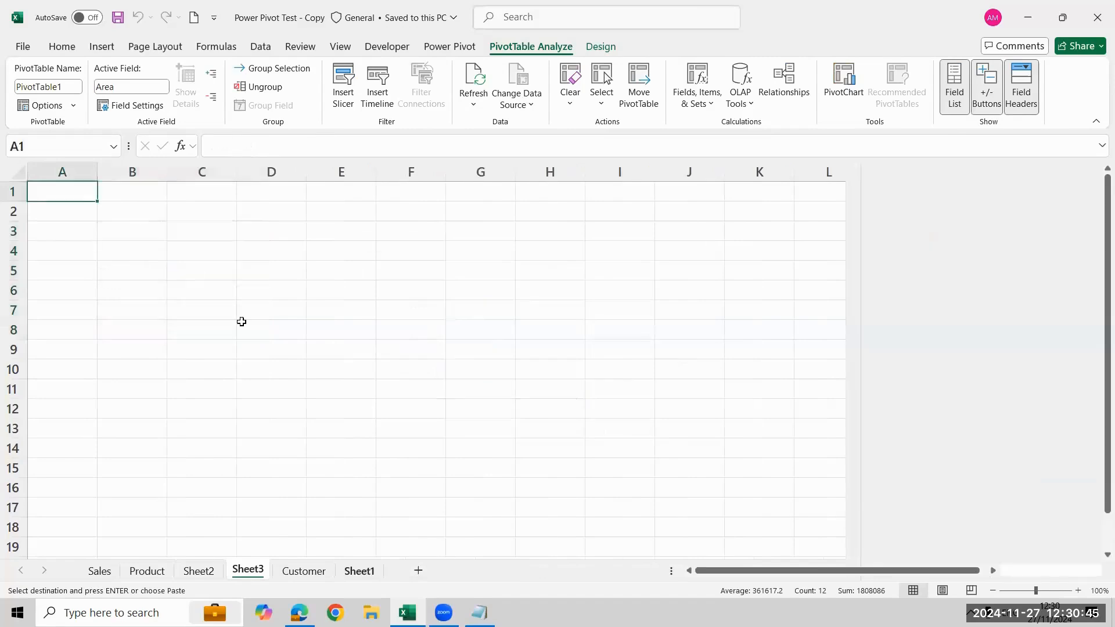
left_click(149, 230)
key("Return")
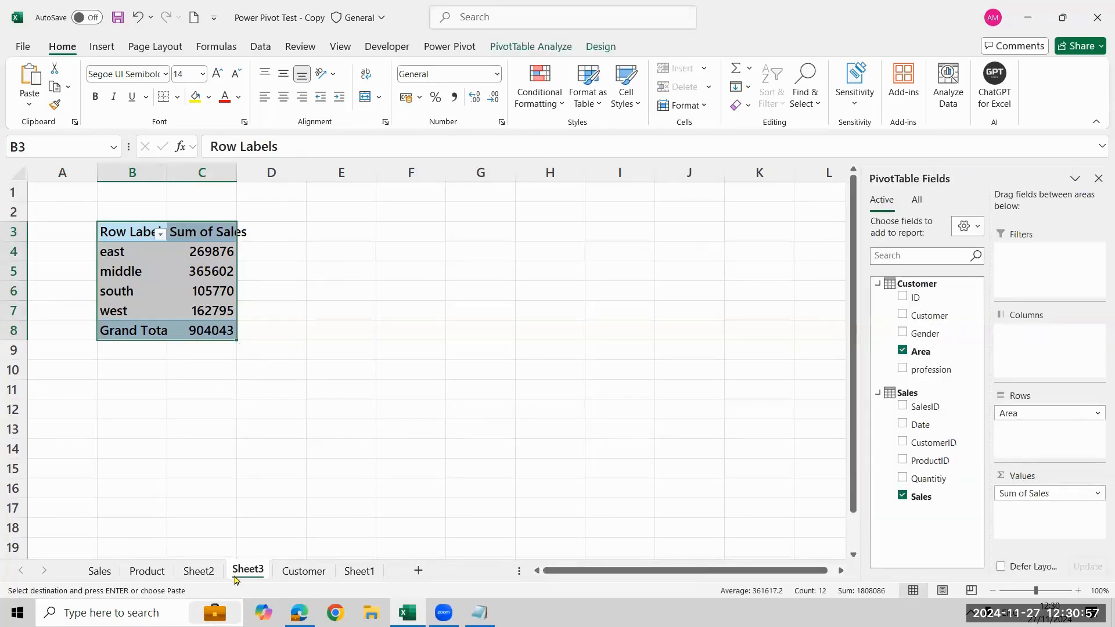
Delete the Sheet3 worksheet that holds the pasted pivot table
right_click(236, 578)
left_click(268, 372)
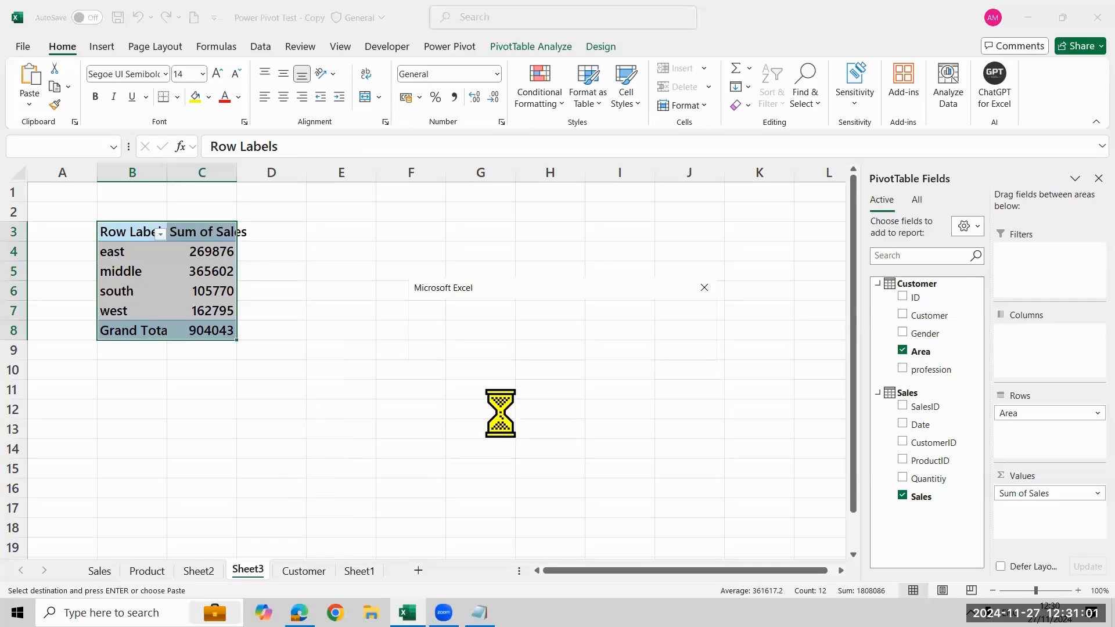
key("Return")
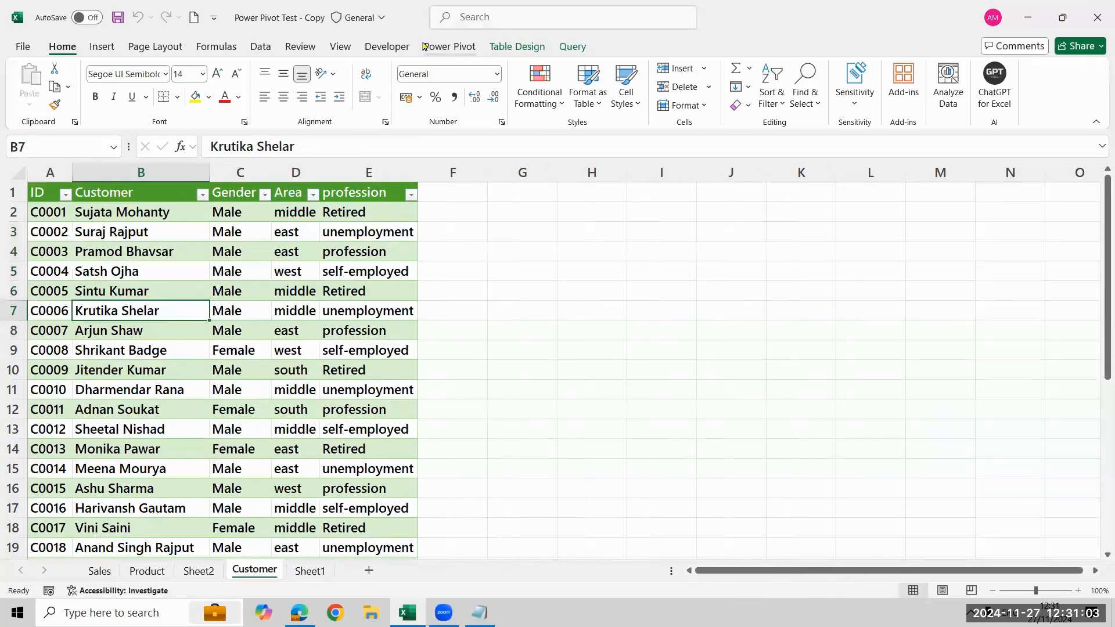
Create a PivotTable on a new worksheet from the Power Pivot data model
left_click(449, 47)
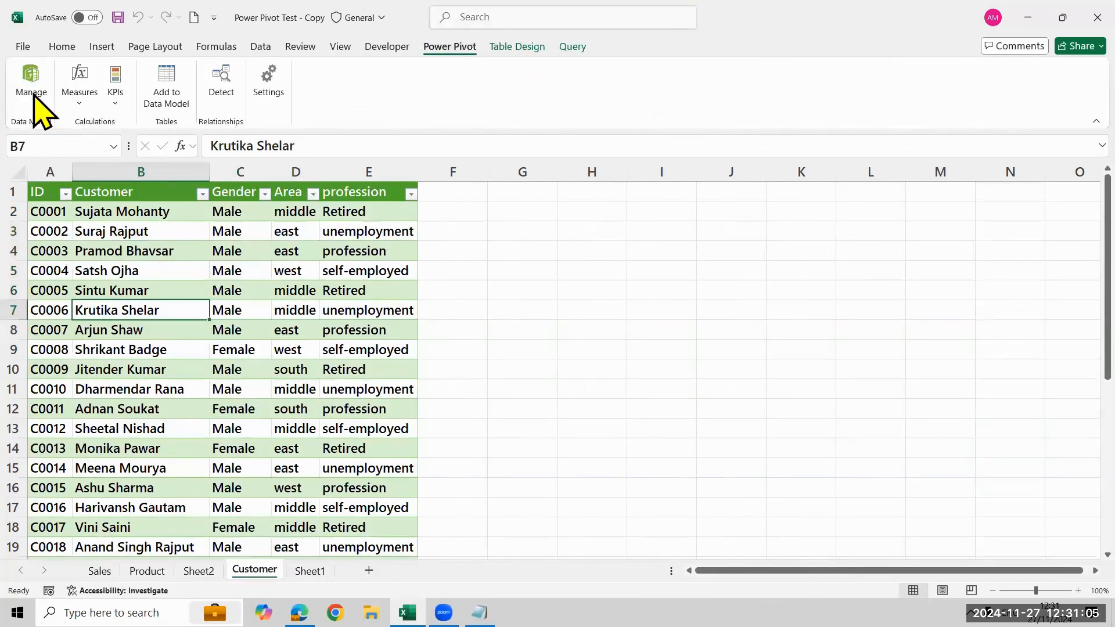
left_click(28, 86)
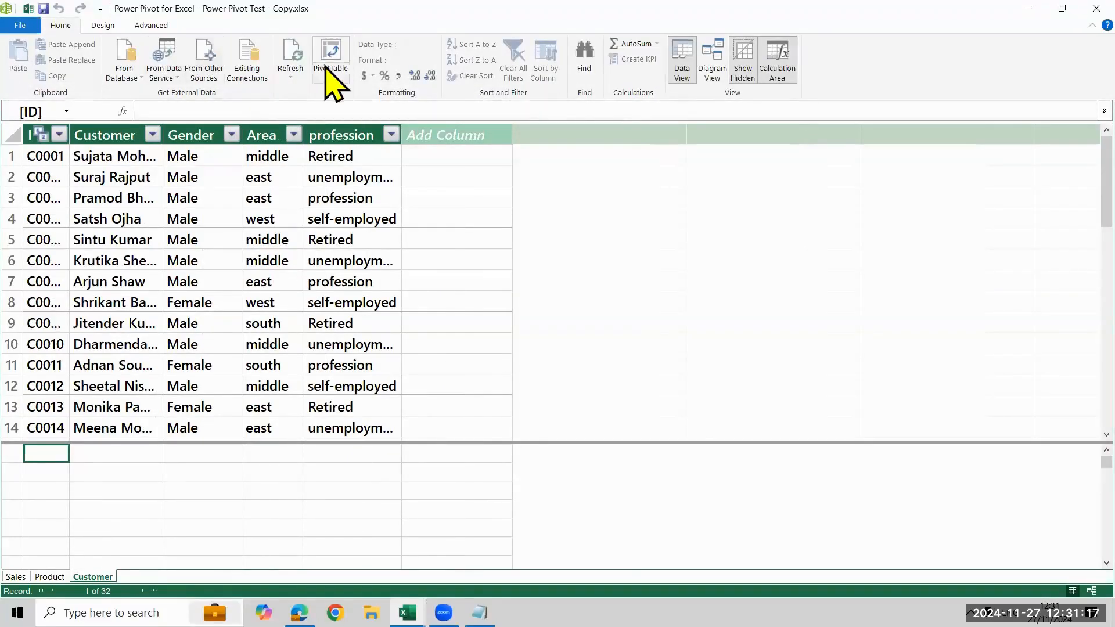
left_click(330, 51)
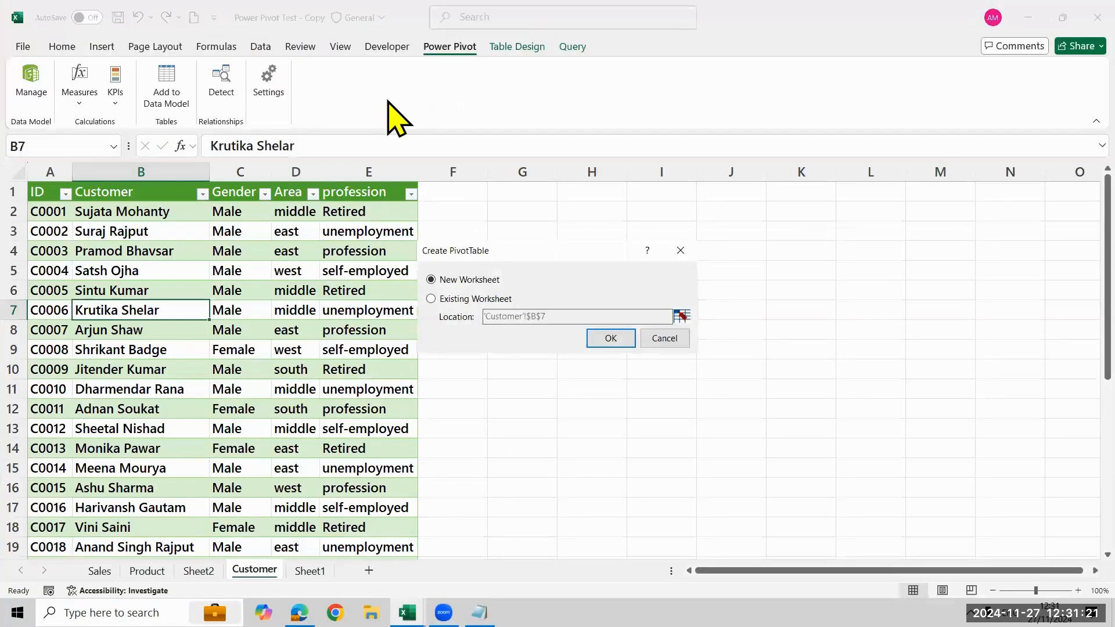
left_click(605, 339)
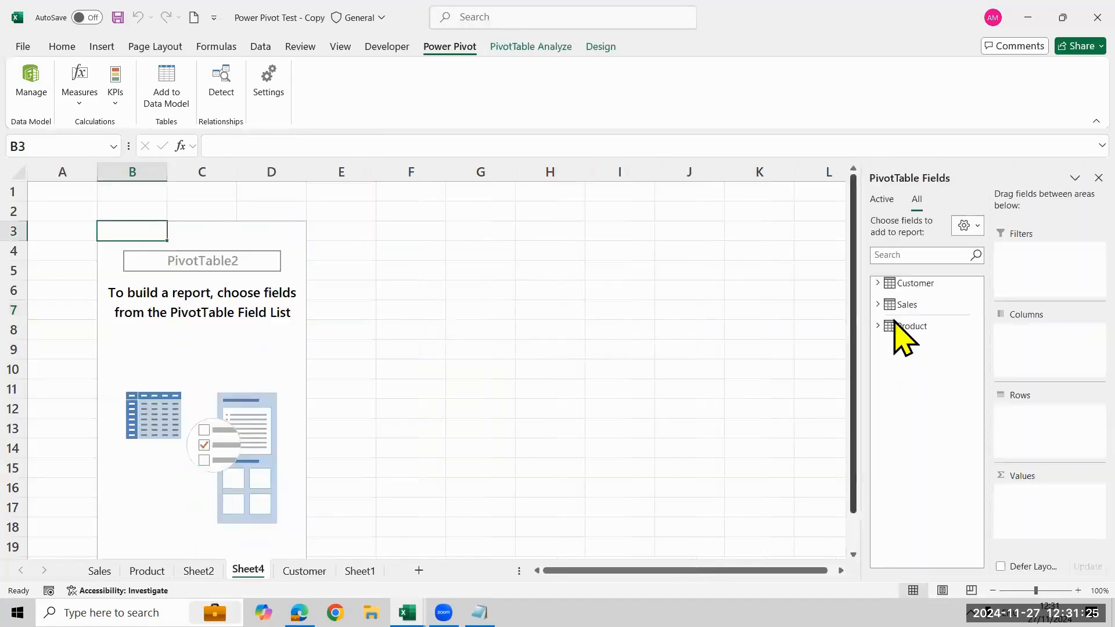
Add the Product table's Category field as rows and the Sales field as summed values of the new pivot table
left_click(909, 258)
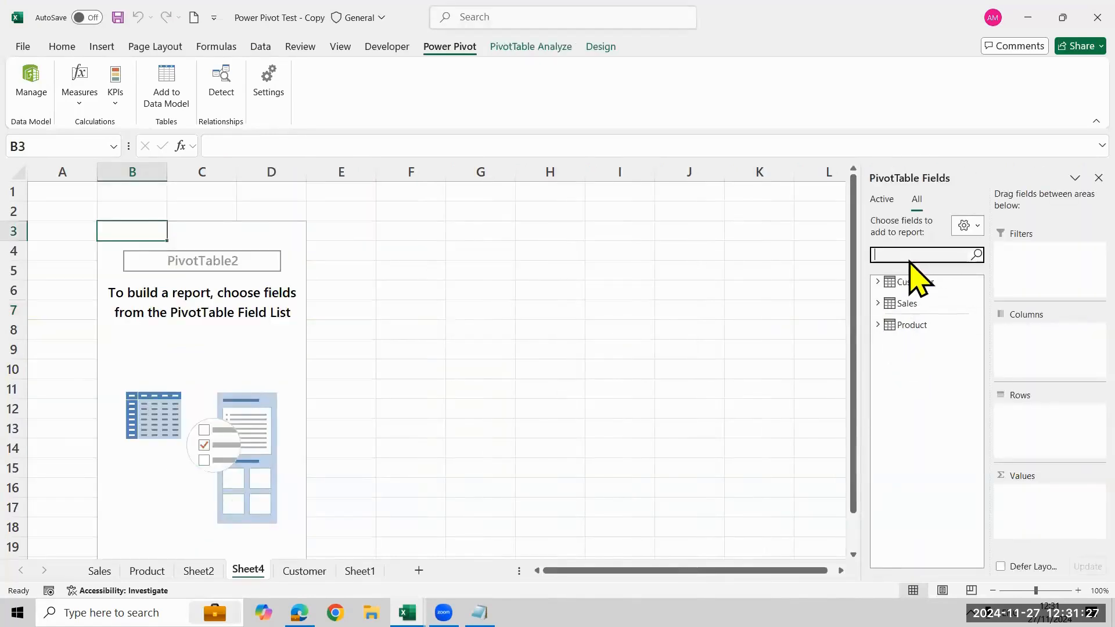
type("categ")
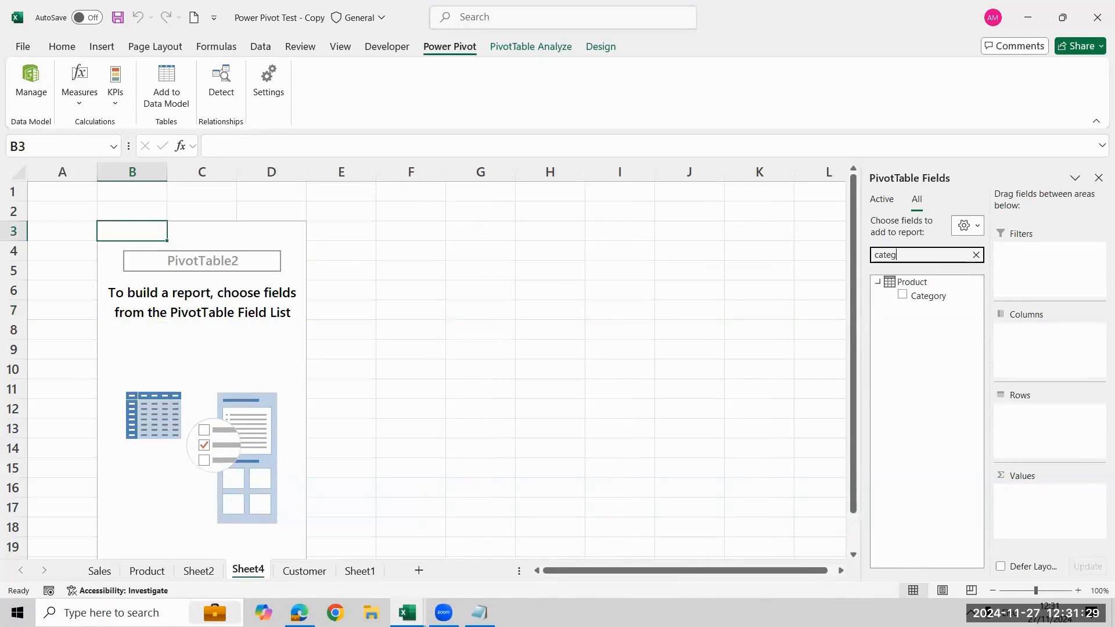
left_click(903, 296)
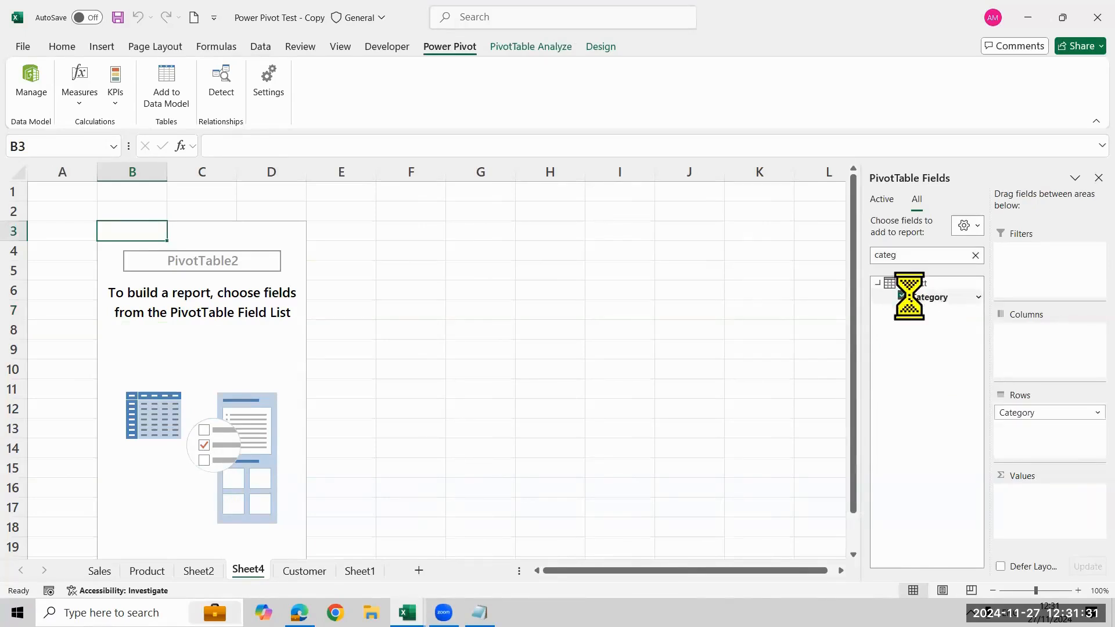
left_click(976, 256)
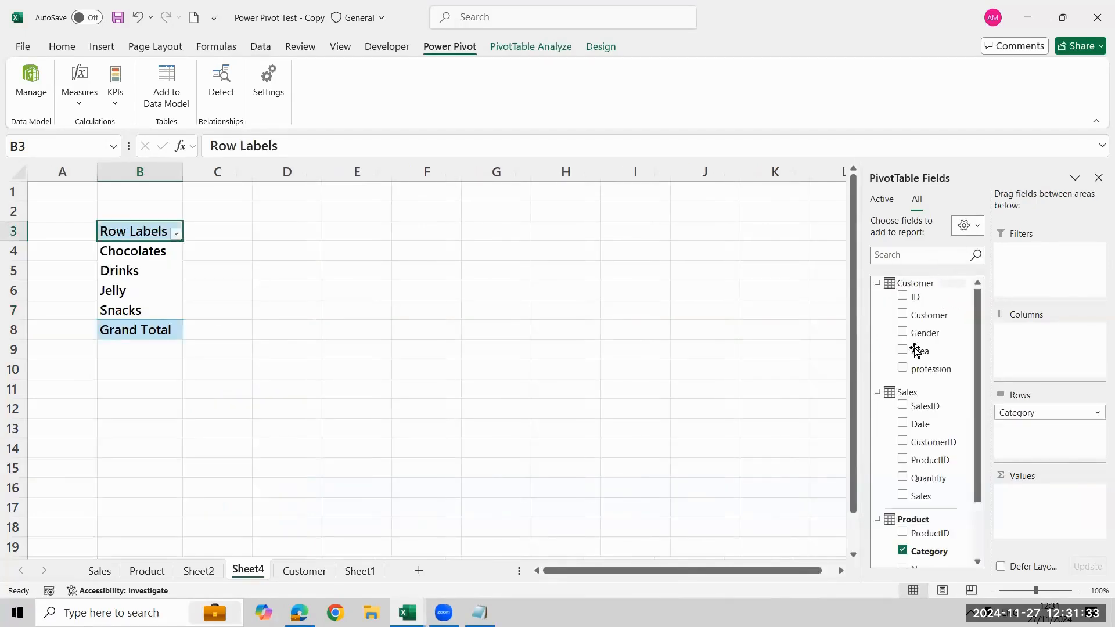
left_click(903, 495)
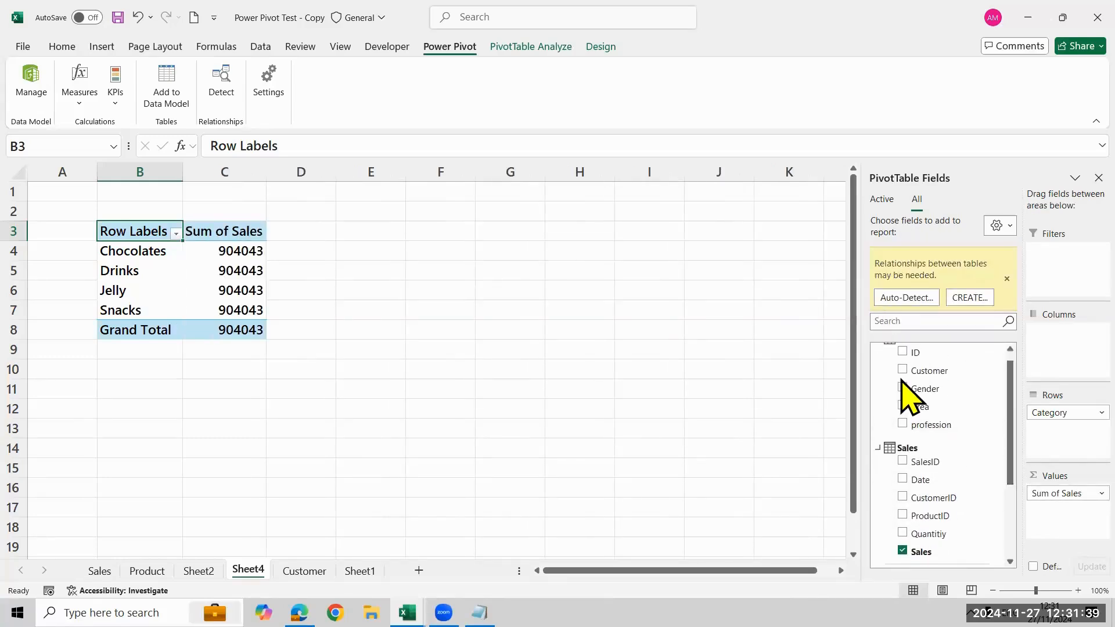
Collapse the Customer table in the field list and dismiss the table relationships suggestion
left_click(878, 349)
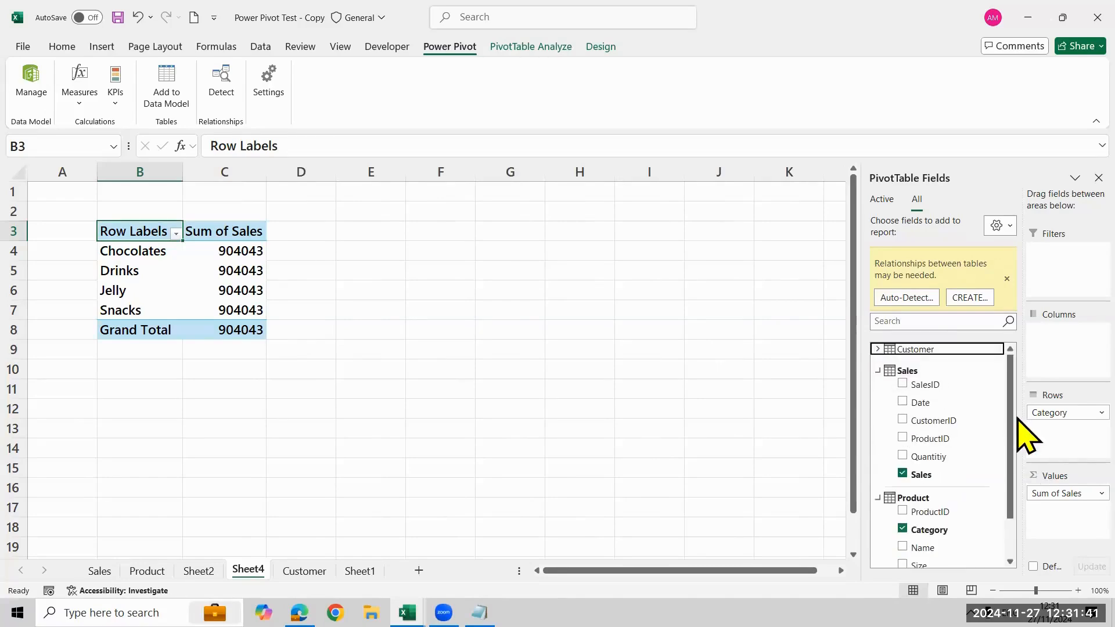
scroll(1017, 424, "down", 1)
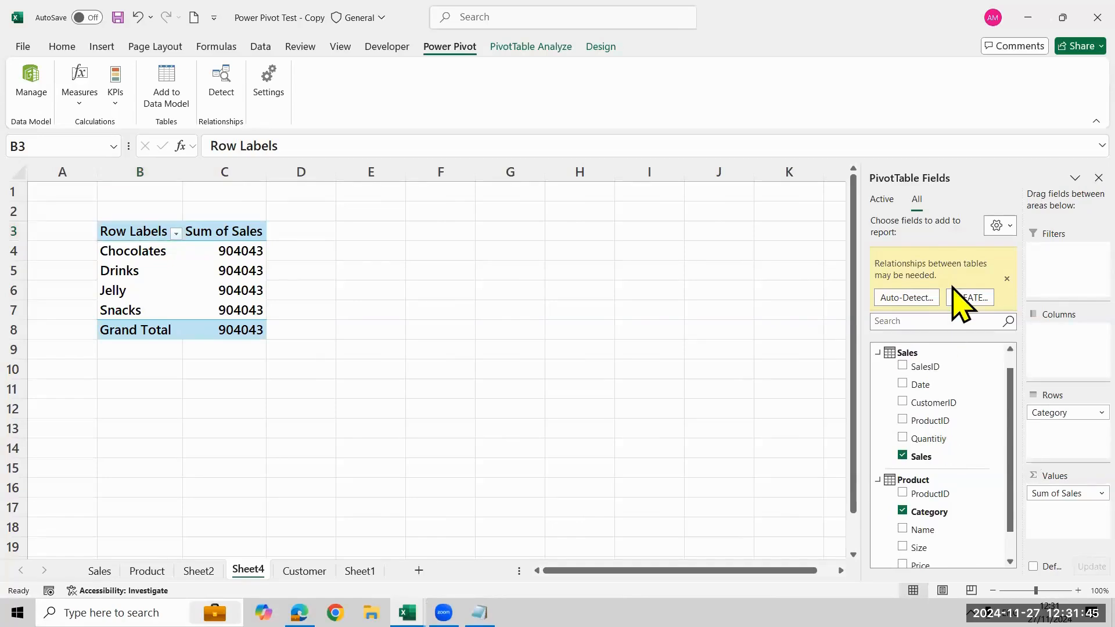
left_click(1007, 279)
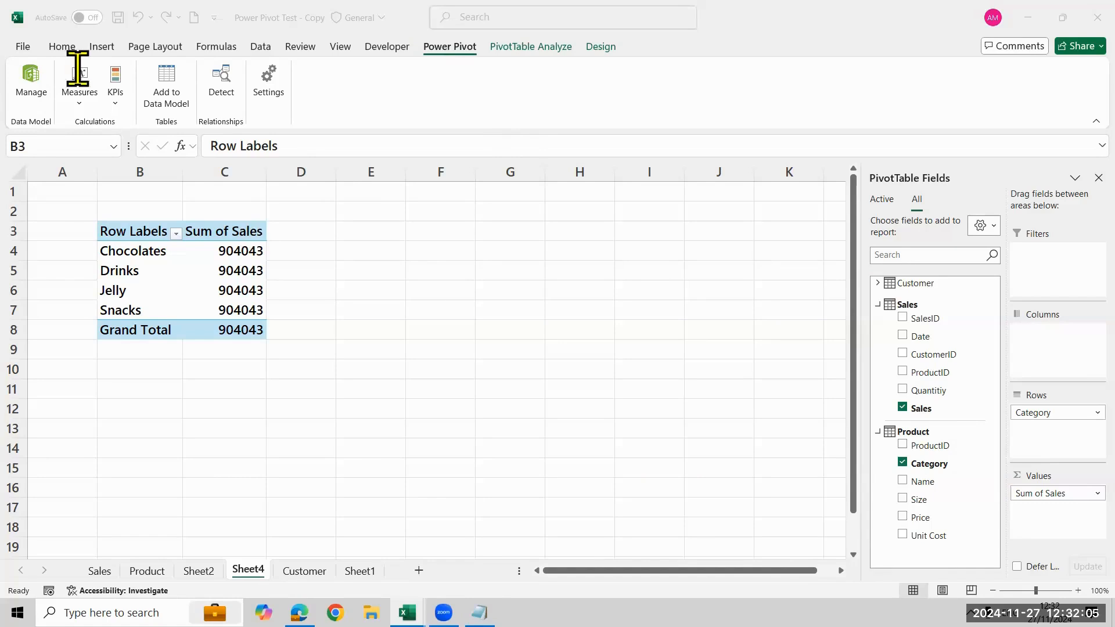
Start a new table relationship in the Power Pivot data model with Product as the first table
left_click(33, 81)
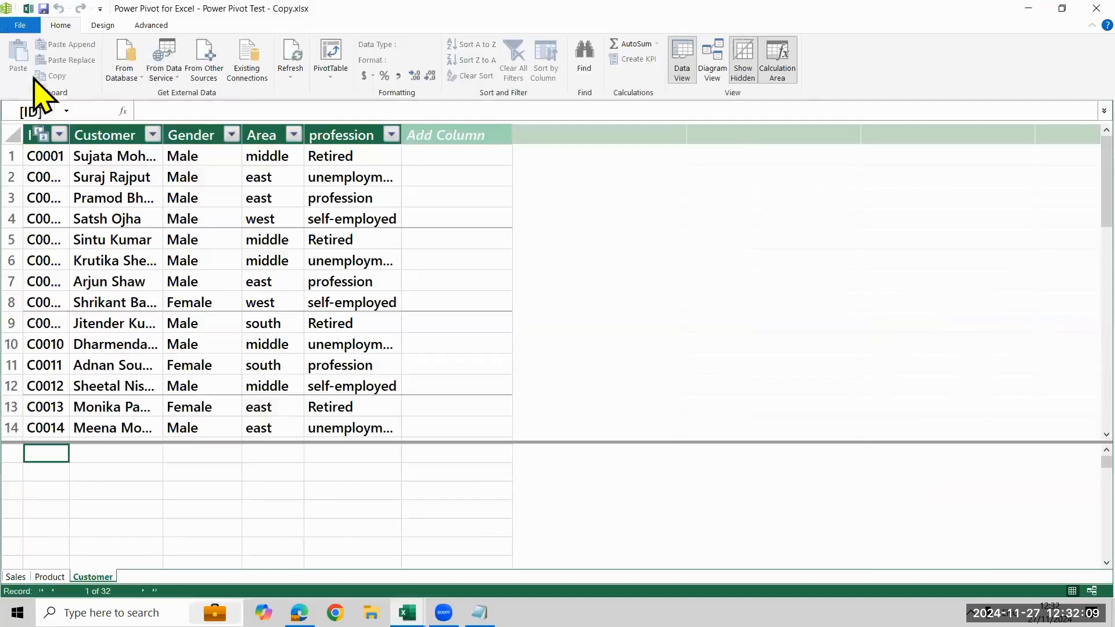
left_click(114, 29)
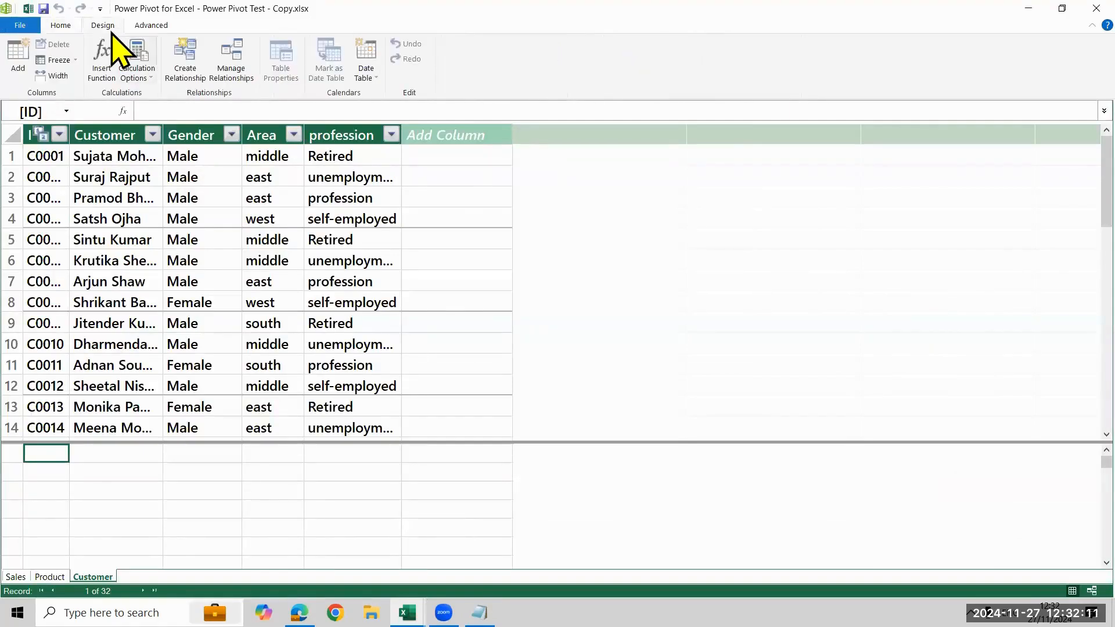
left_click(189, 73)
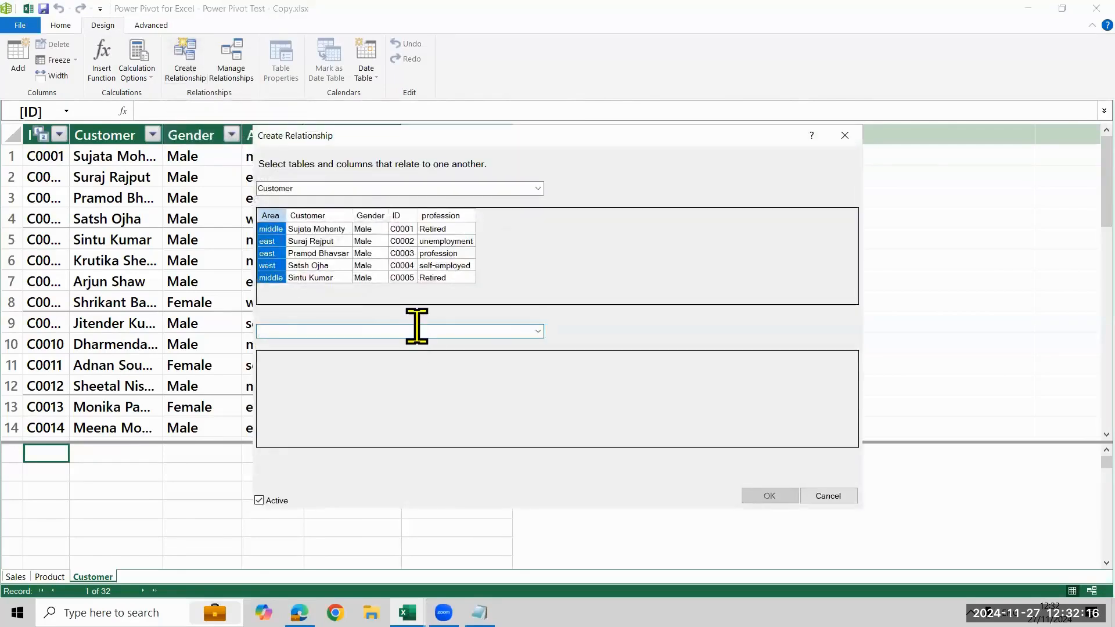
left_click(538, 331)
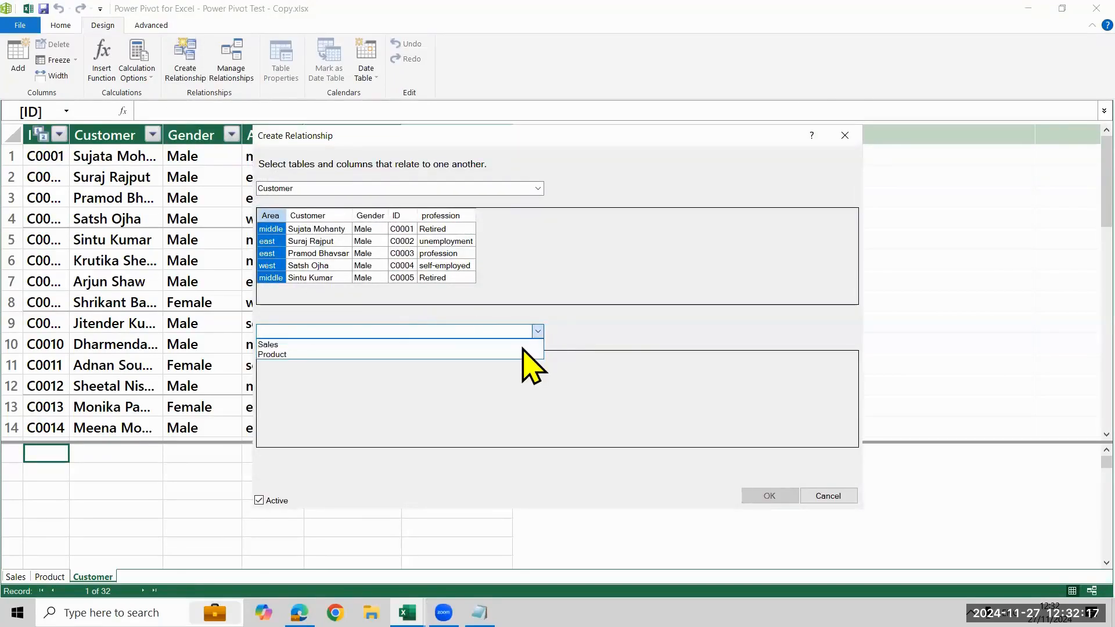
left_click(451, 187)
left_click(538, 189)
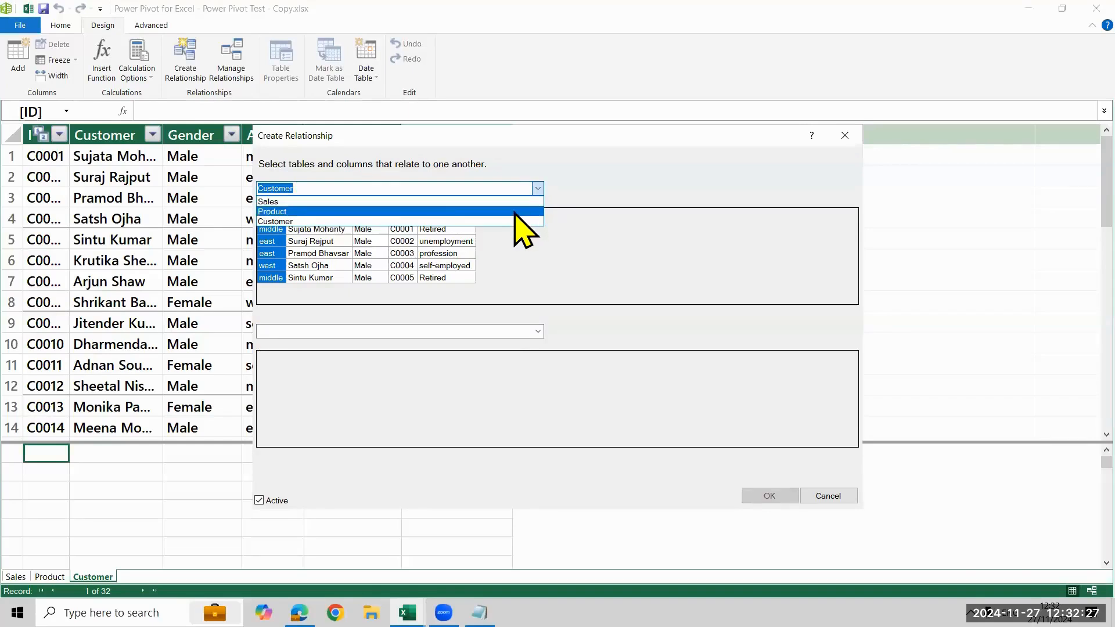
left_click(515, 212)
Relate the Product table to the Sales table through the ProductID column of both, and return to the pivot table worksheet
left_click(532, 334)
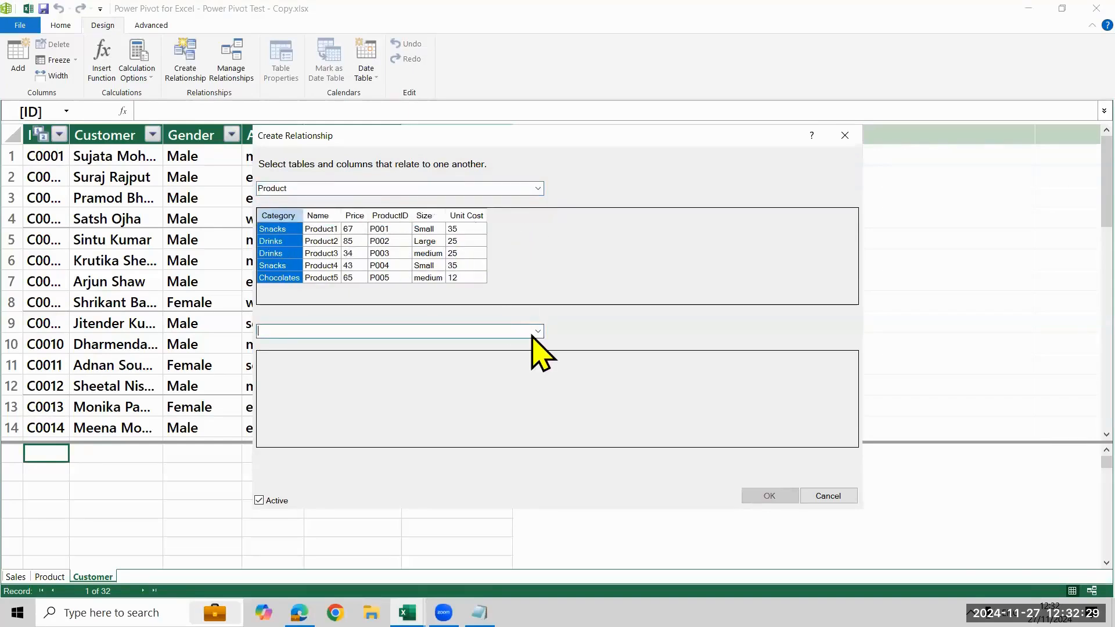
left_click(536, 332)
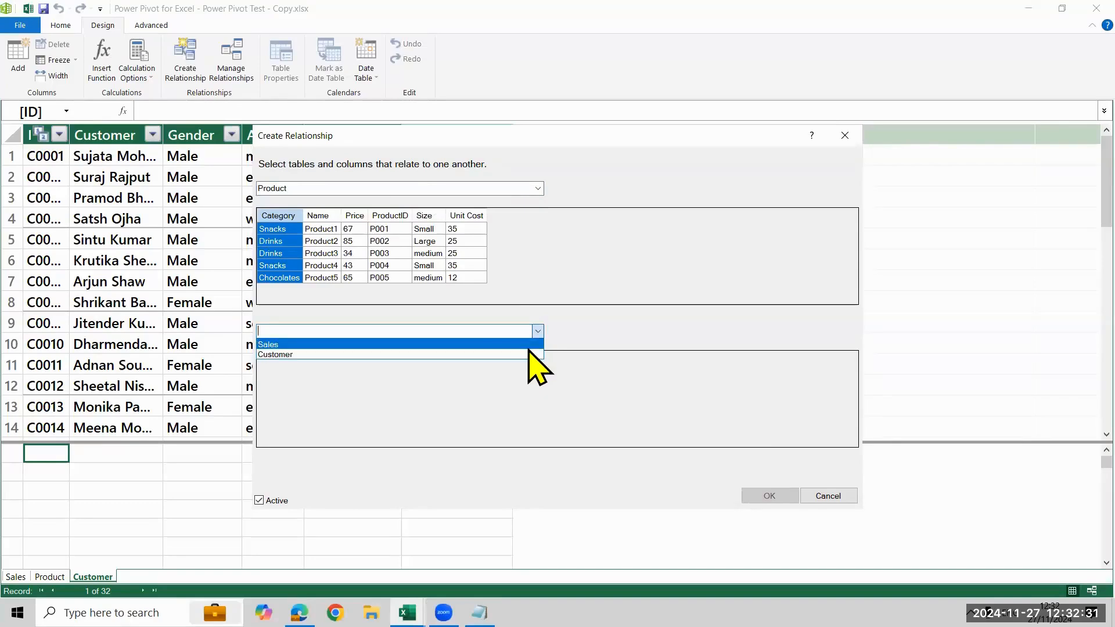
left_click(529, 346)
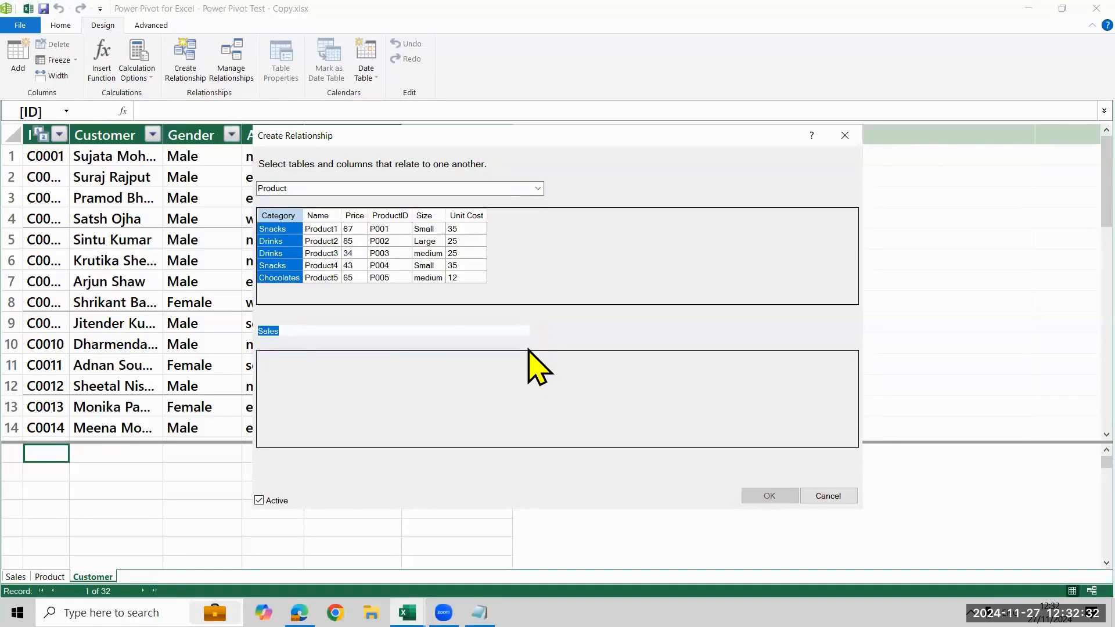
left_click(399, 216)
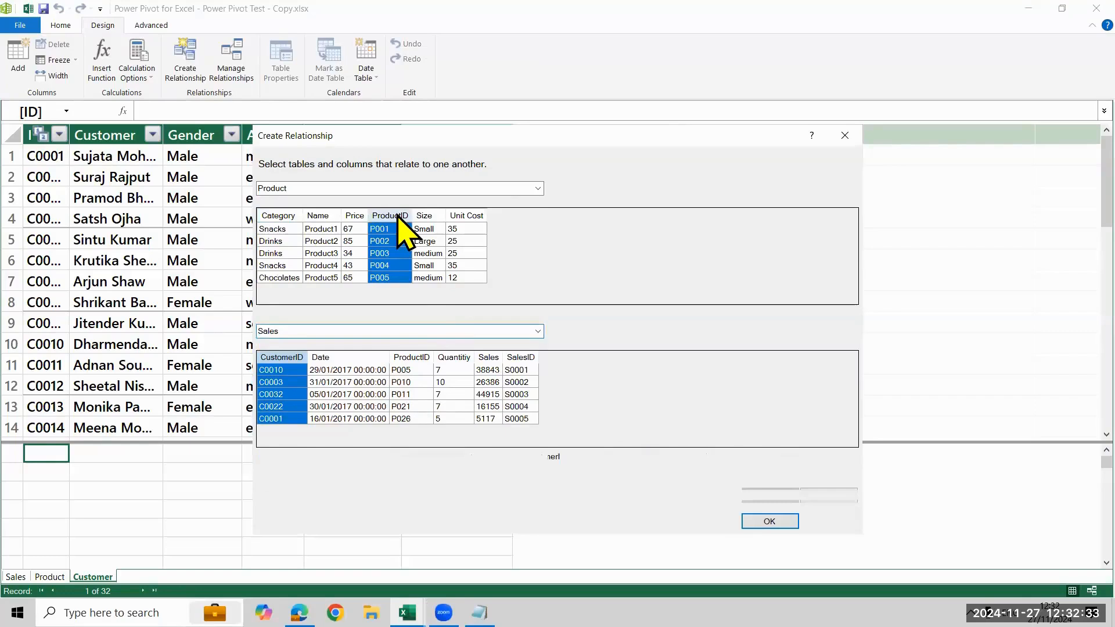
left_click(419, 359)
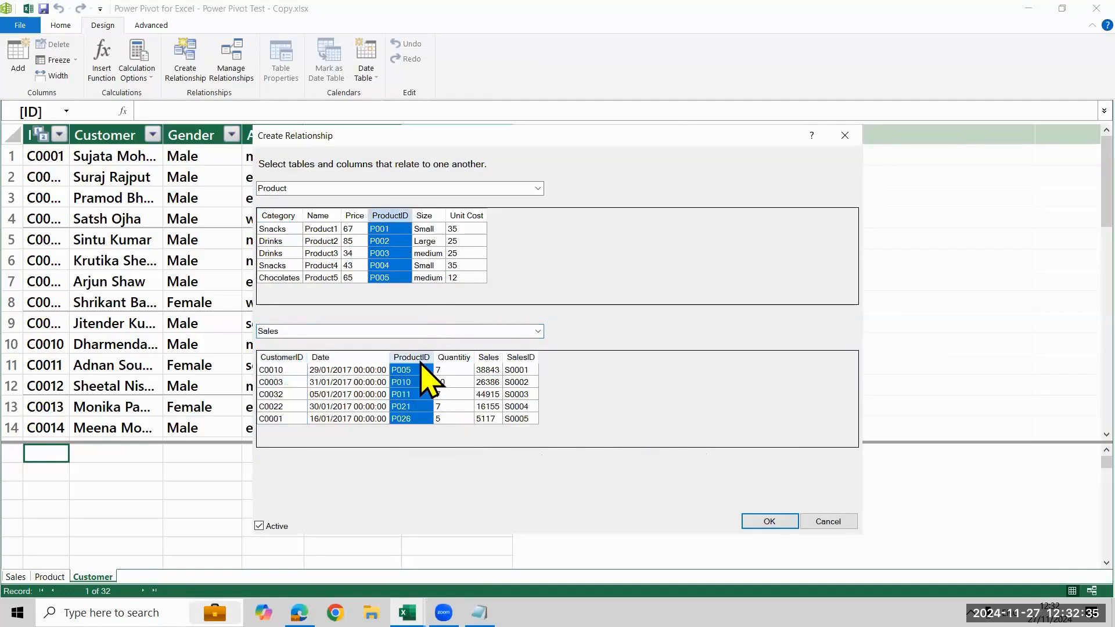
left_click(768, 521)
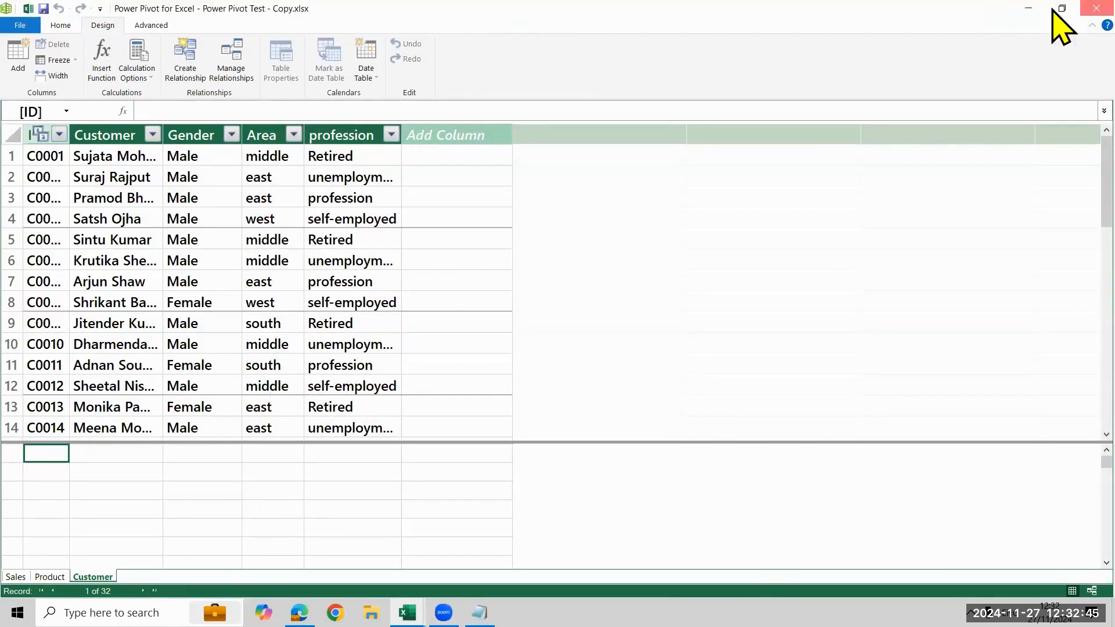
left_click(1097, 8)
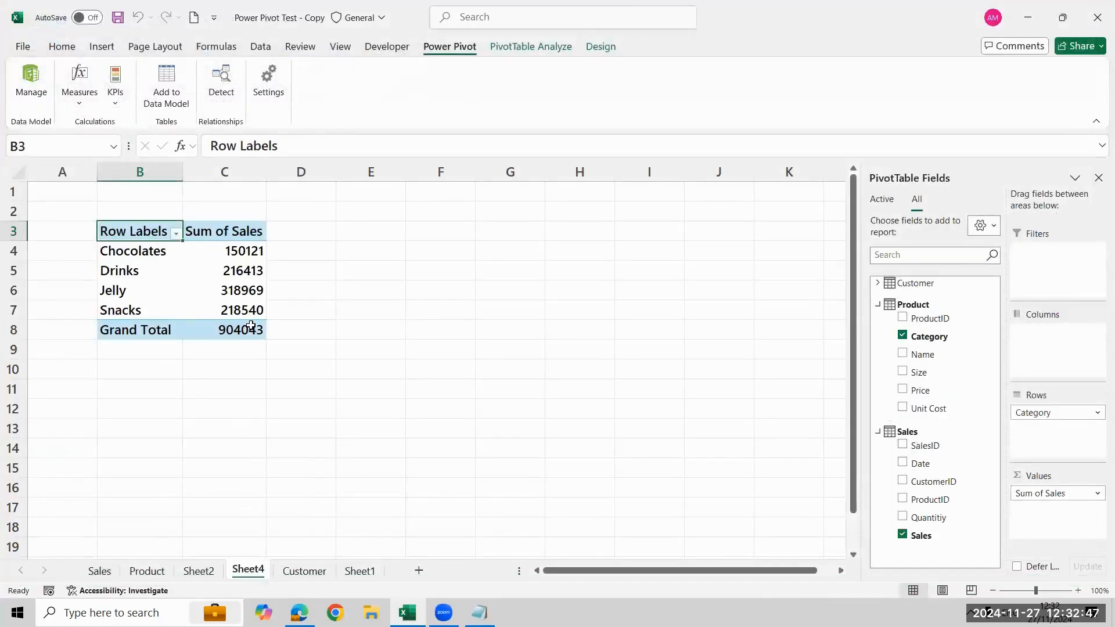
mouse_move(251, 325)
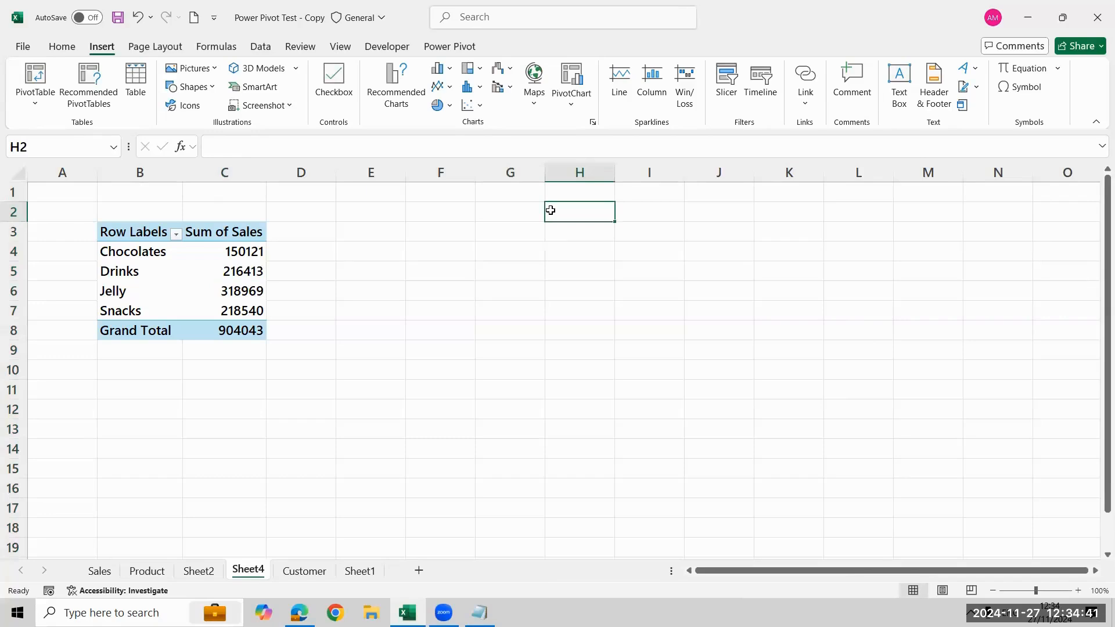
Enter the note "Open Excel blank Workbook" in cell H2 beside the pivot table
left_click(535, 216)
left_click(599, 215)
type("Open")
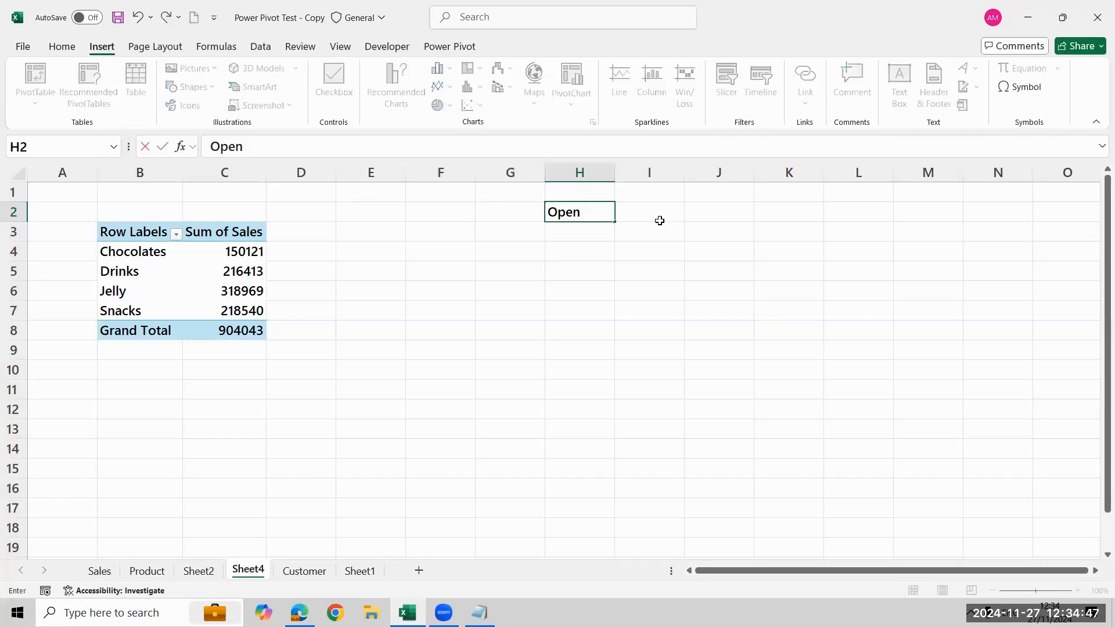
type("blank")
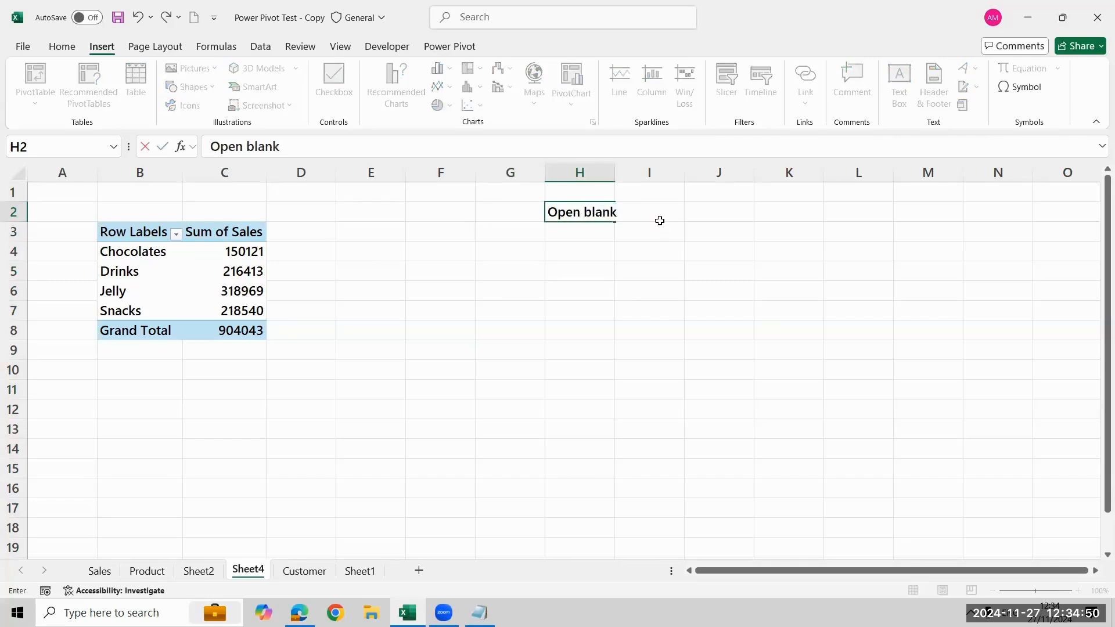
key("Return")
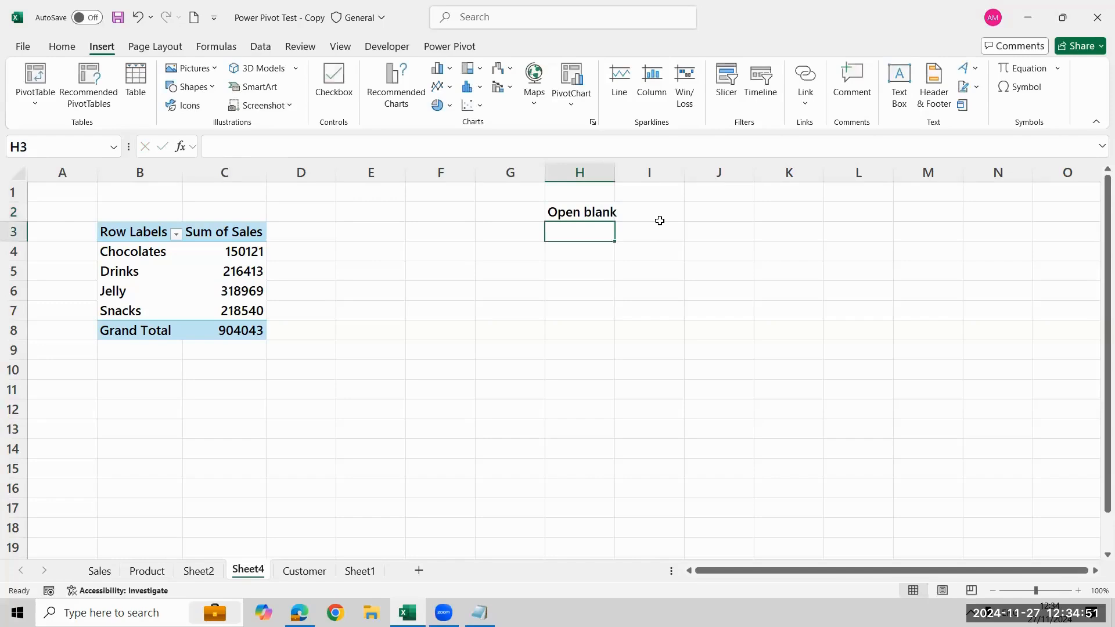
key("Up")
key("F2")
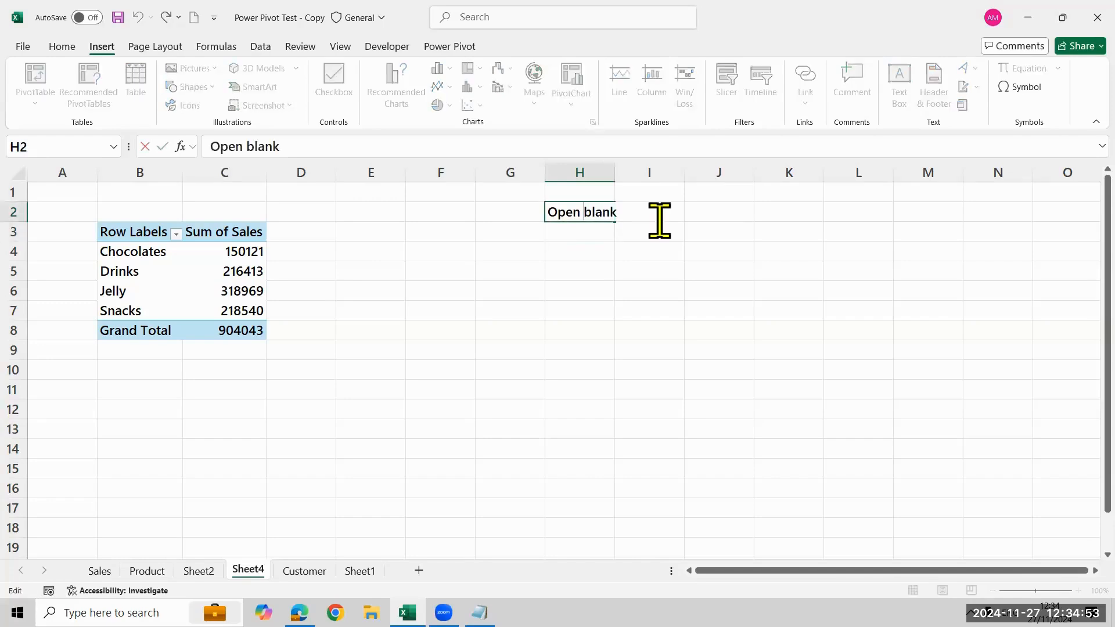
type("Exc")
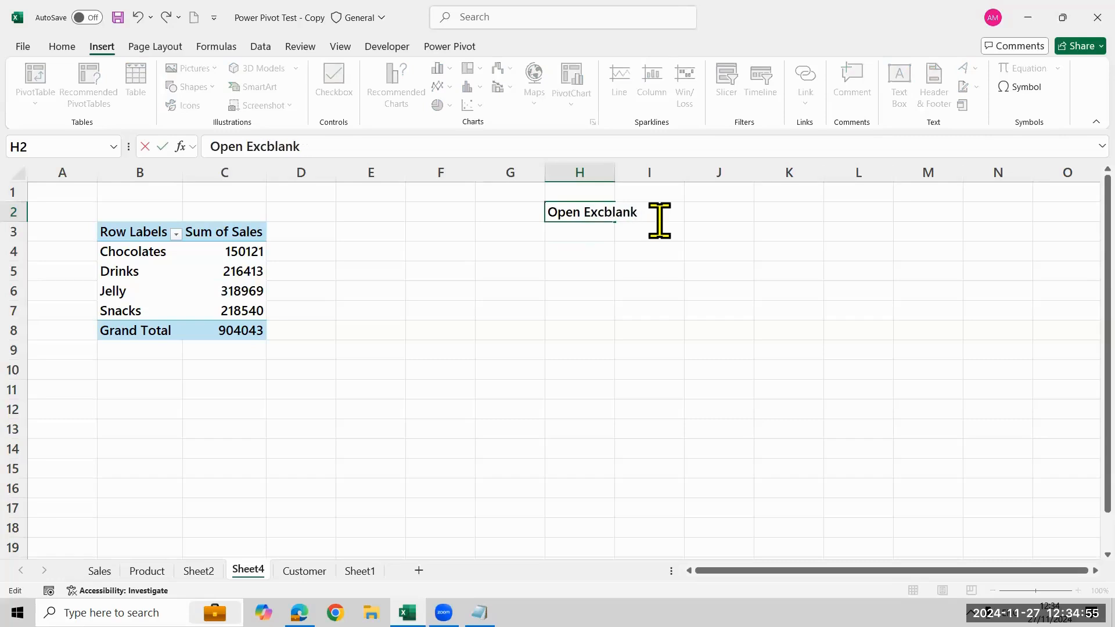
type("el blank")
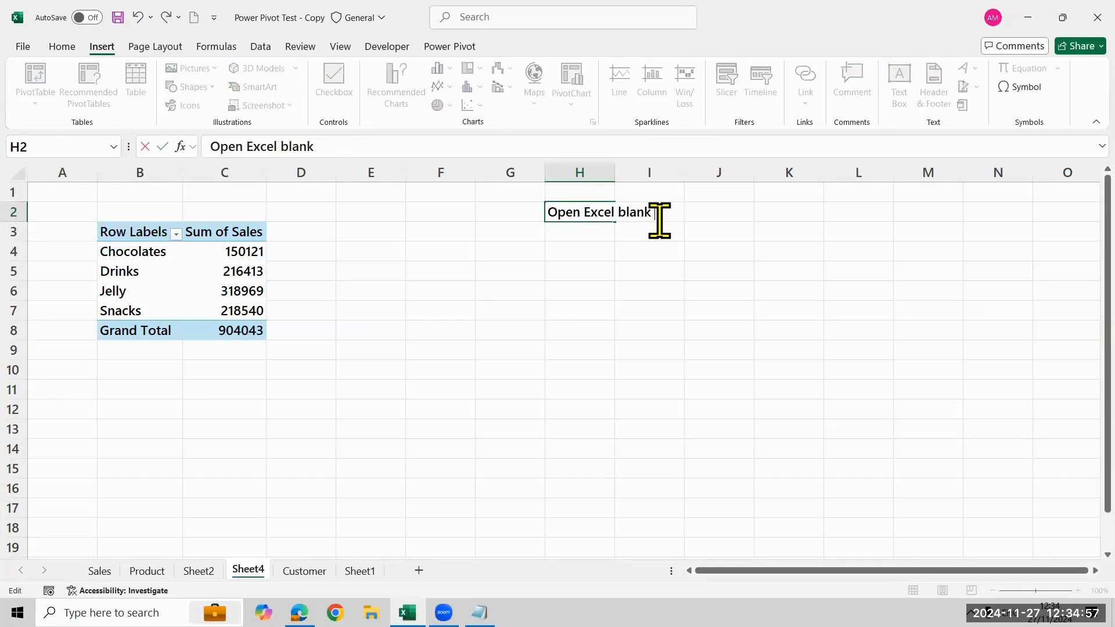
type(" Workbook")
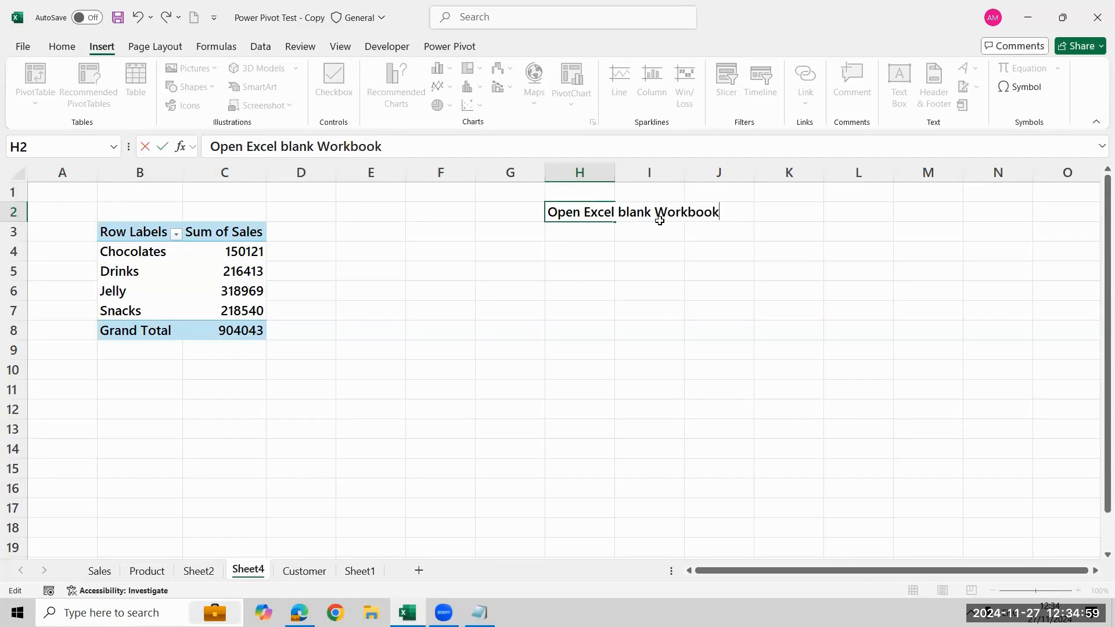
key("Return")
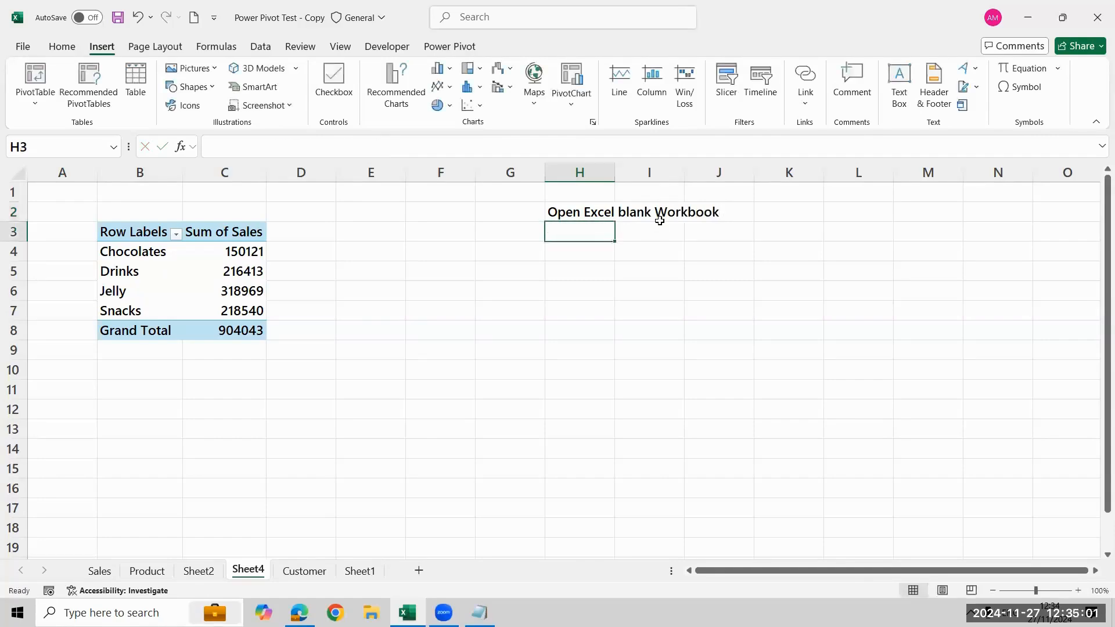
Enter the note "Data Ribbon Get data options" in cell H3
type("Data ")
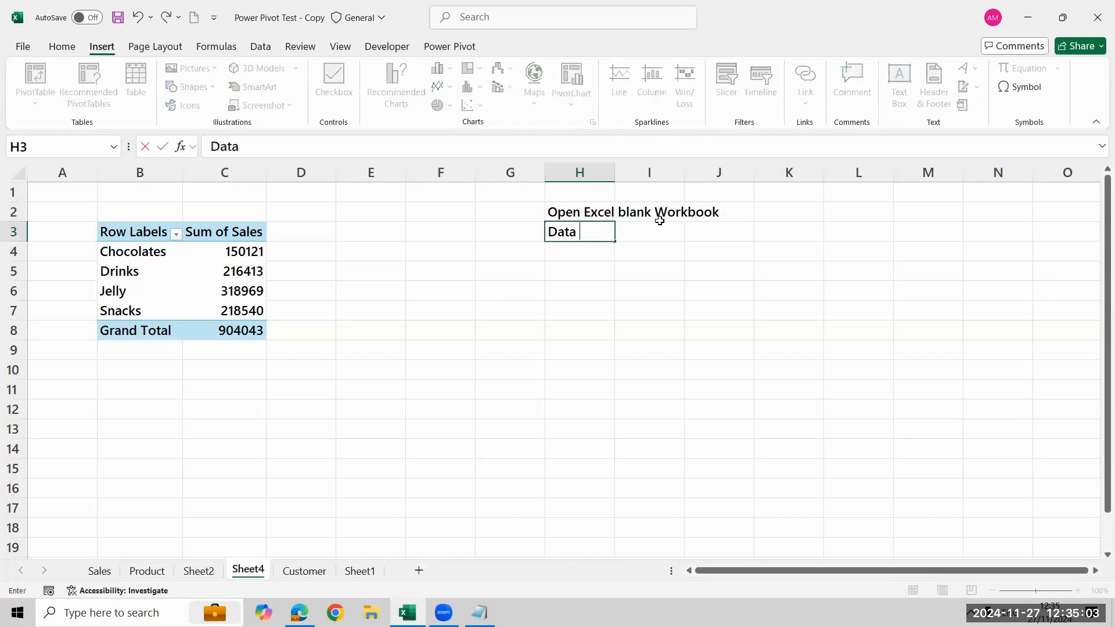
type("Ribbon ")
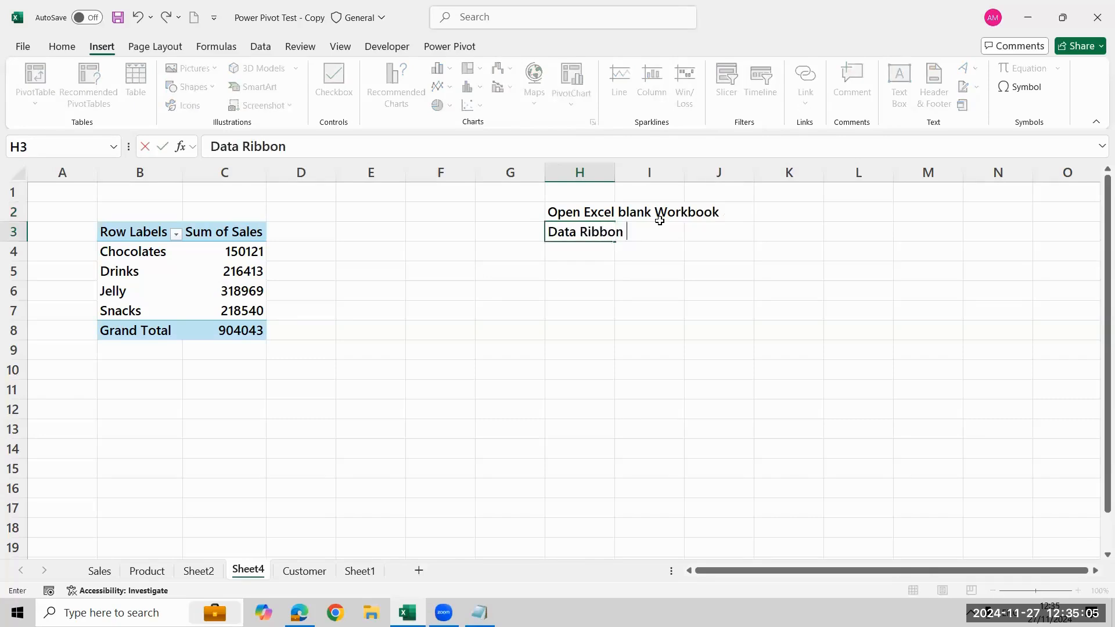
type("Get data op")
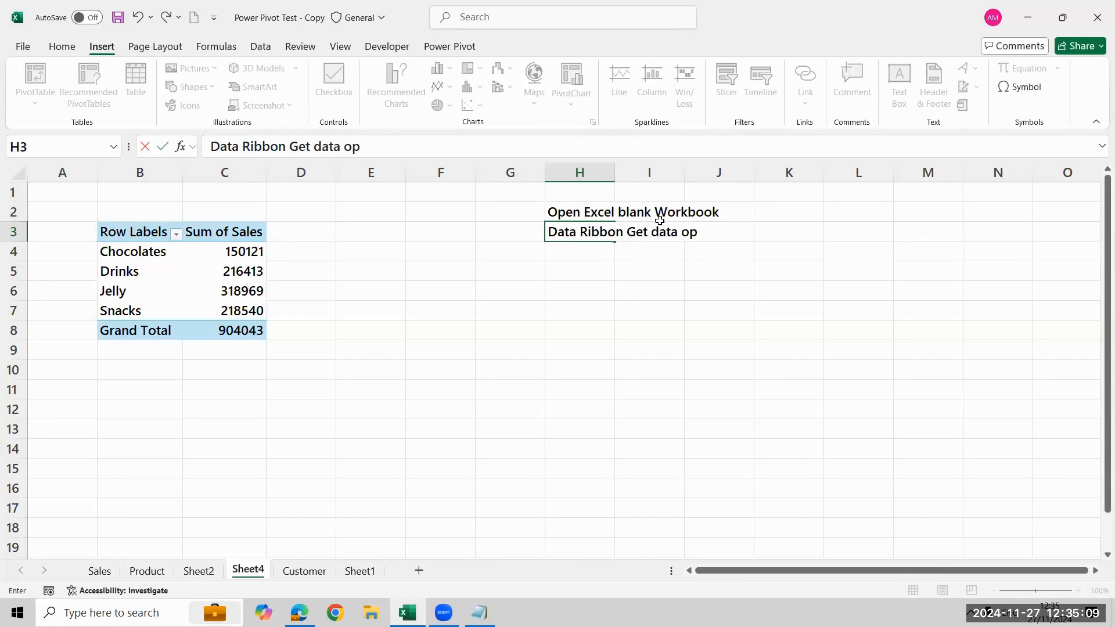
type("tions")
key("Return")
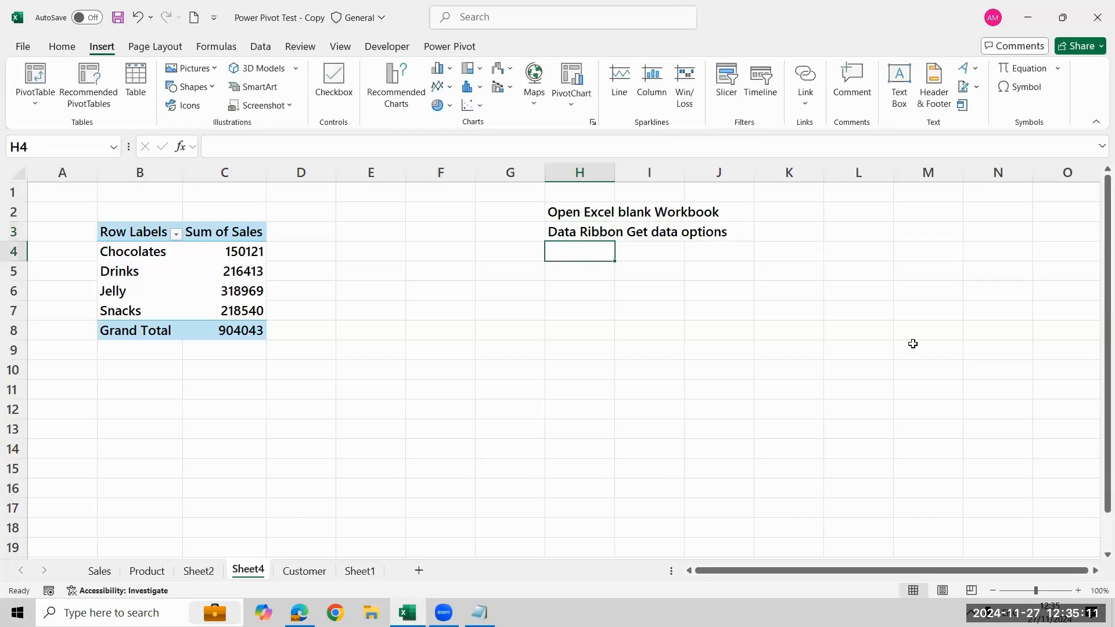
Enter the note "Select excel file" in cell H4
type("Se")
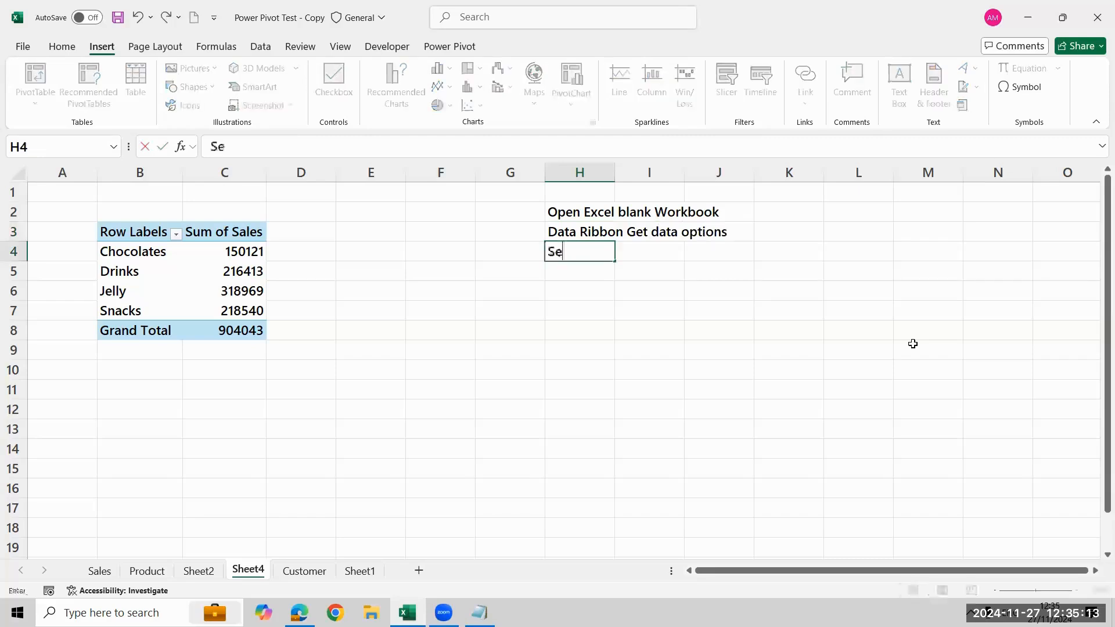
type("lect fi")
key("BackSpace")
key("BackSpace")
type("excel ")
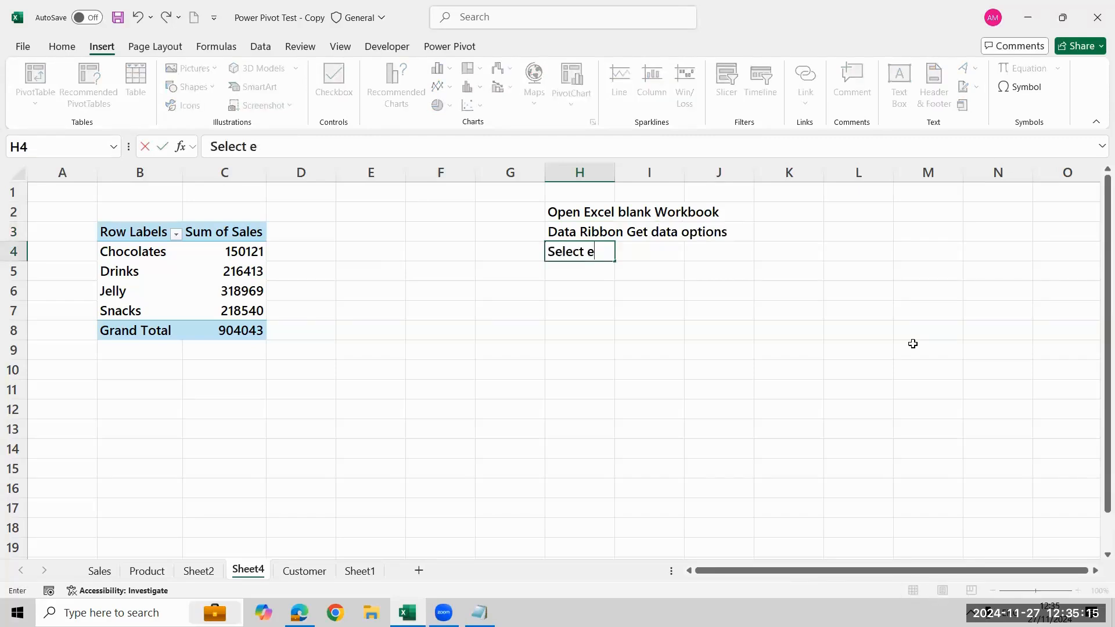
type("file")
key("Return")
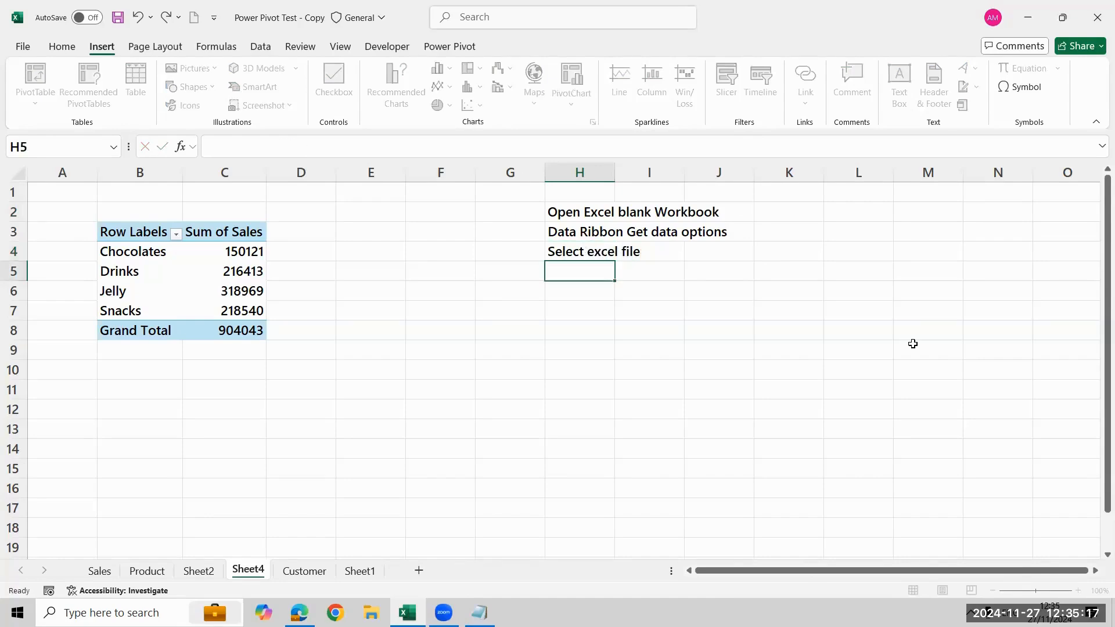
Enter the note "Transform Power Query" in cell H5
type("Power Query")
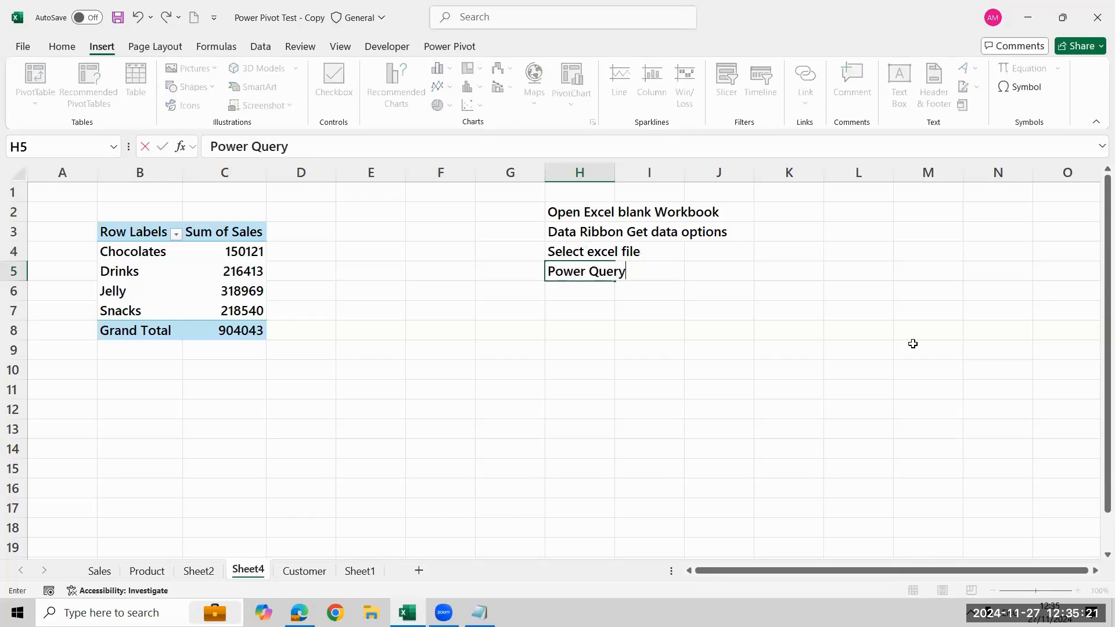
key("Up")
key("Down")
key("F2")
key("Home")
type("Trans")
type("form")
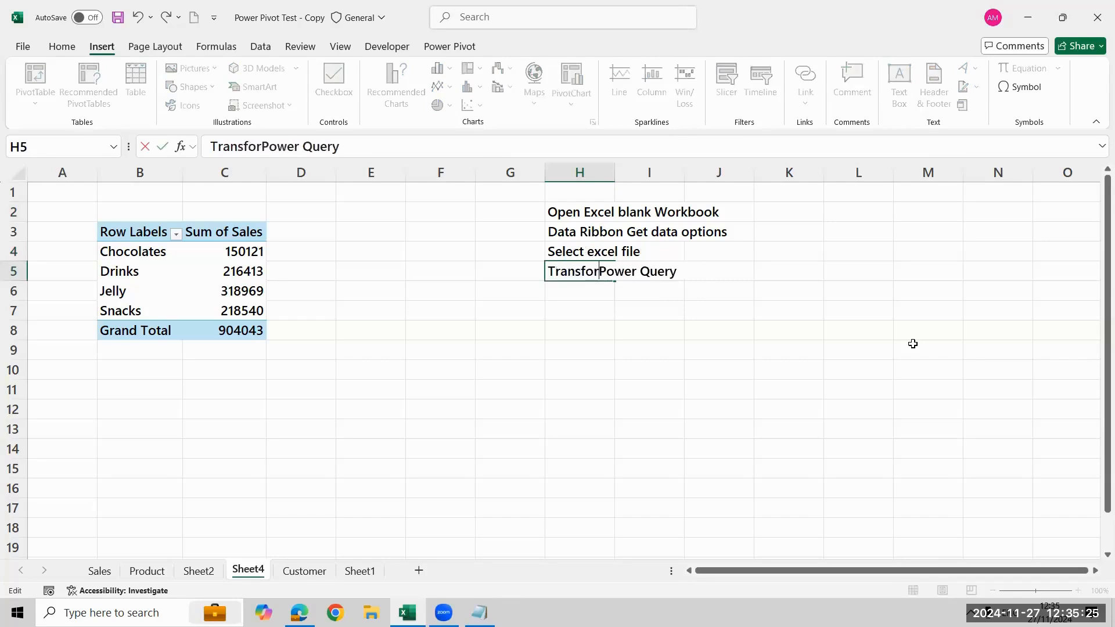
key("Return")
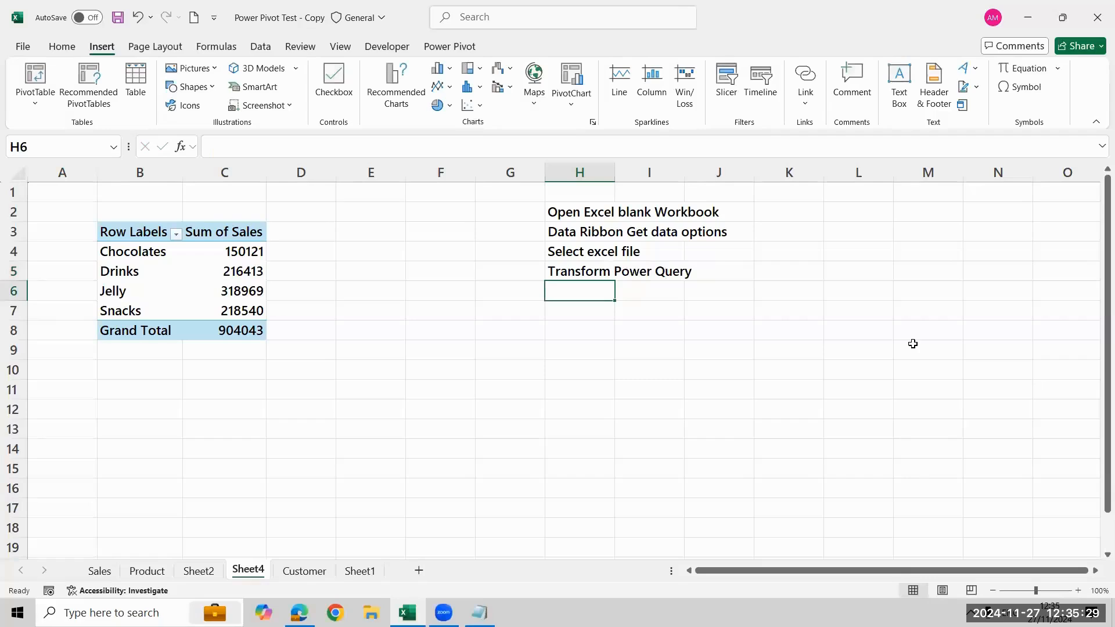
Enter the note "Clean or Verify" in cell H6
type("Cle")
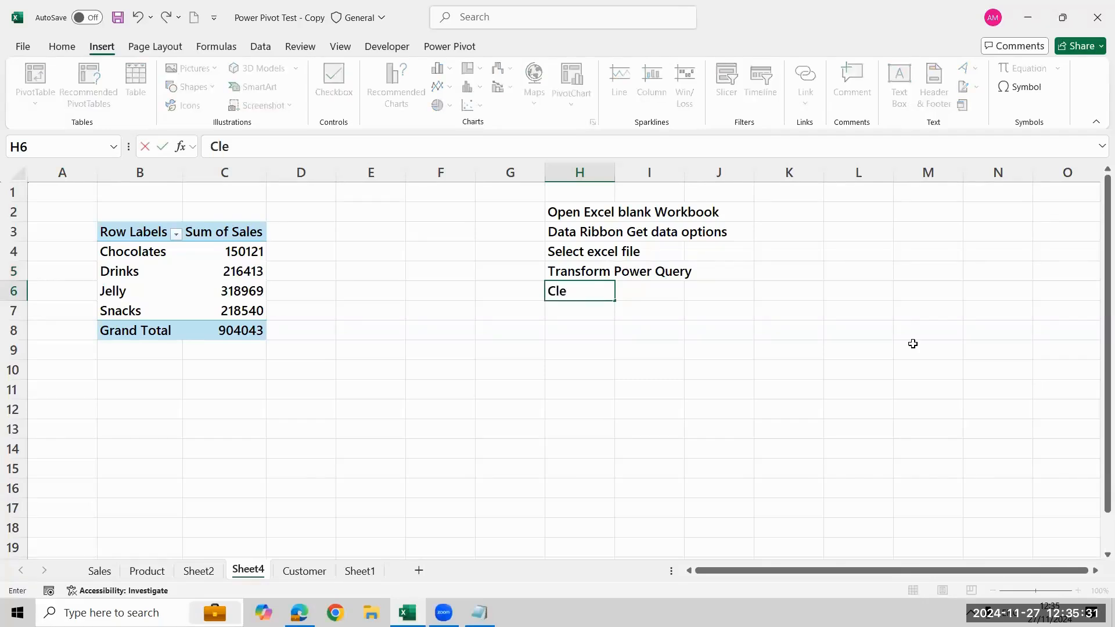
type("an or")
left_click(601, 481)
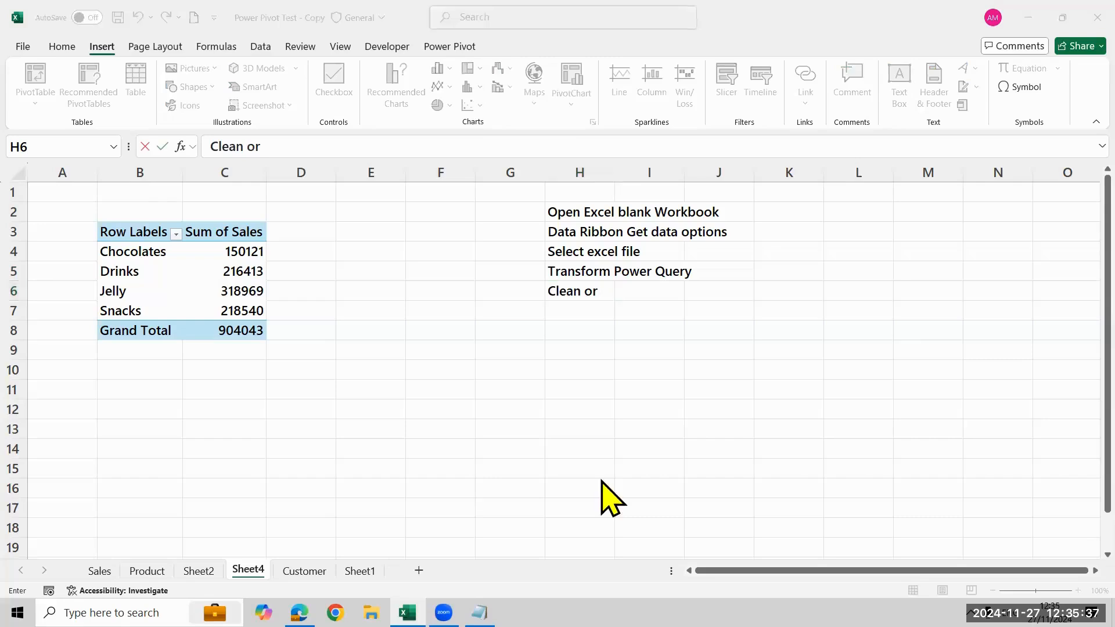
left_click(611, 291)
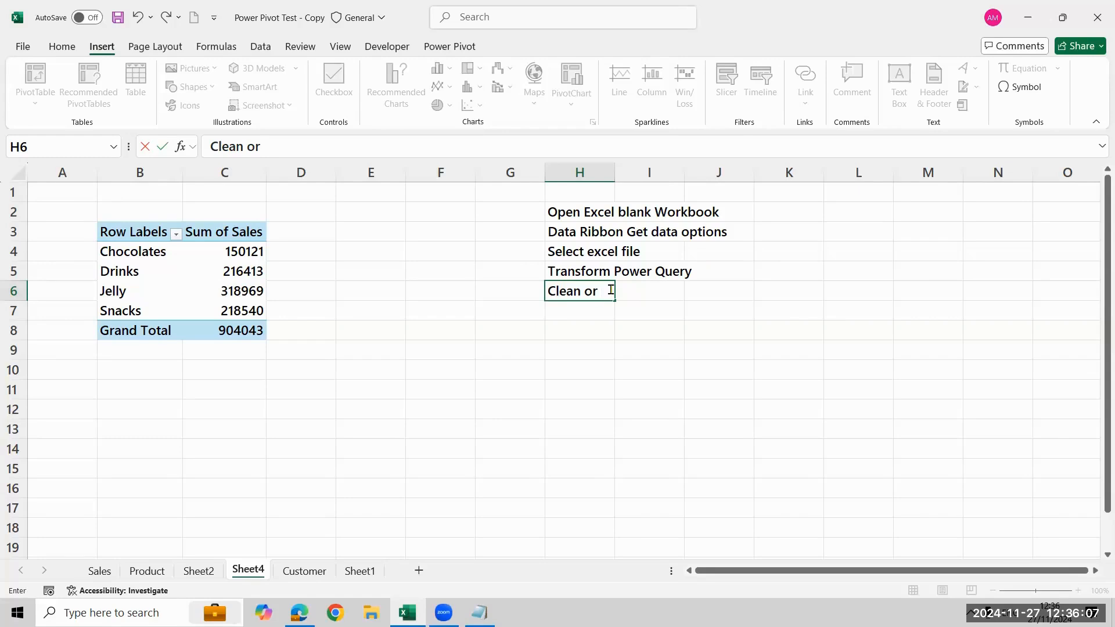
type("Verify")
key("Return")
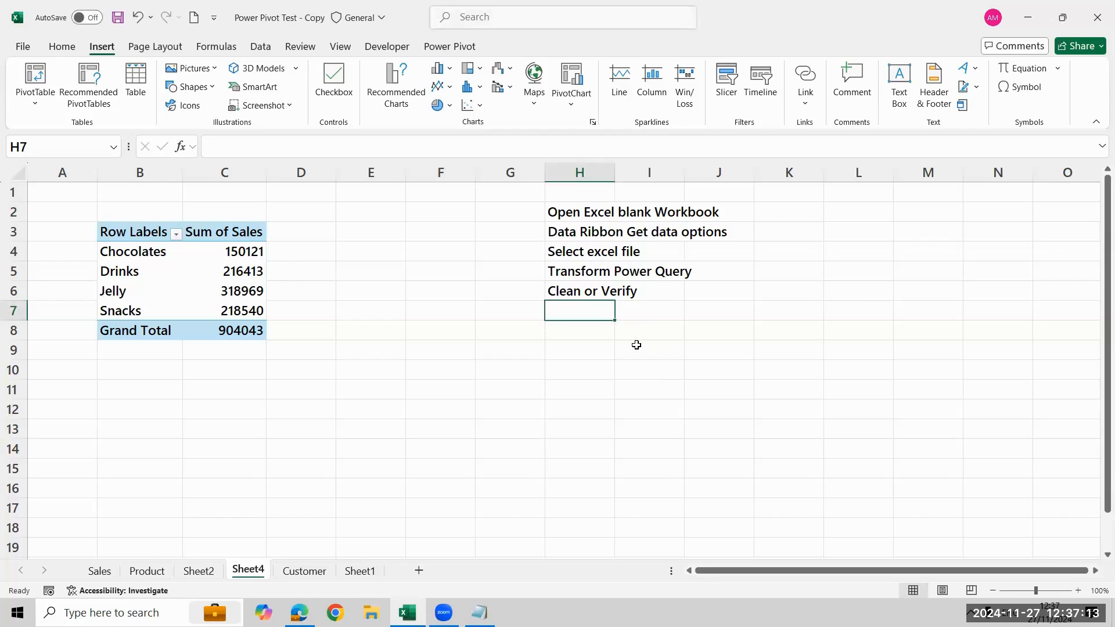
Extend the note in cell H6 to read "Clean or Verify the data"
key("Up")
key("Down")
key("Up")
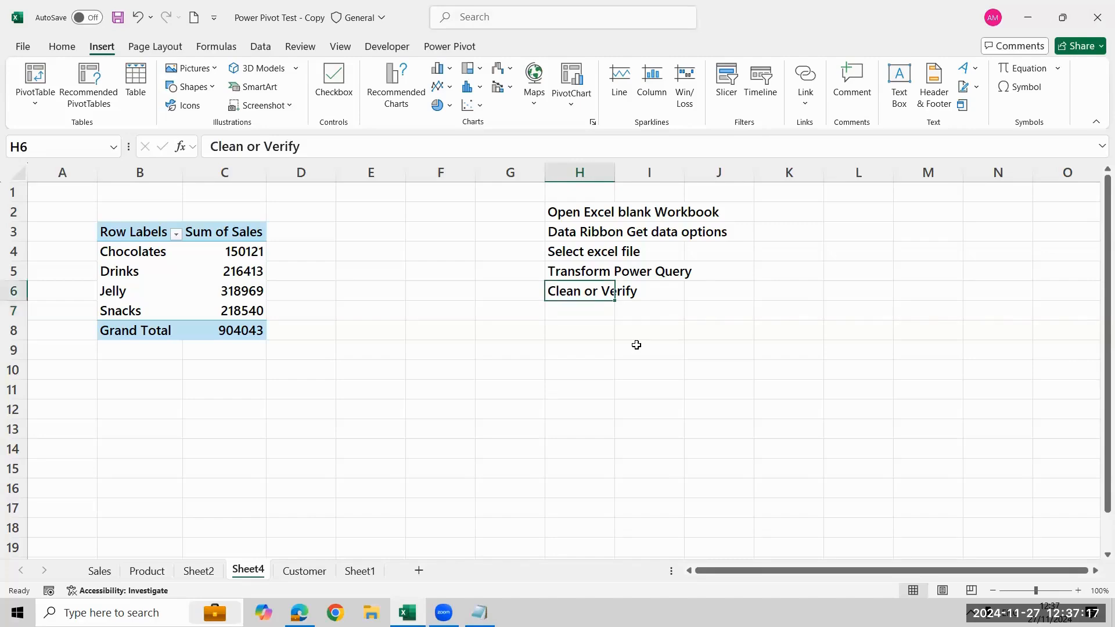
key("F2")
type("the")
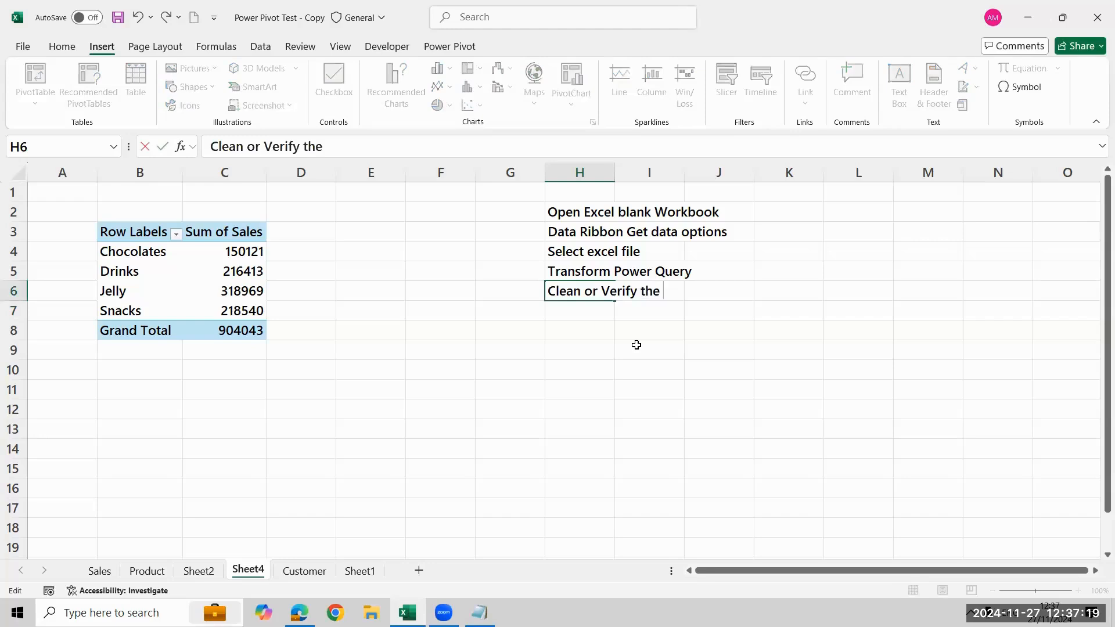
type(" data")
key("Return")
Enter the note "load to excel workbook" in cell H7
type("load ")
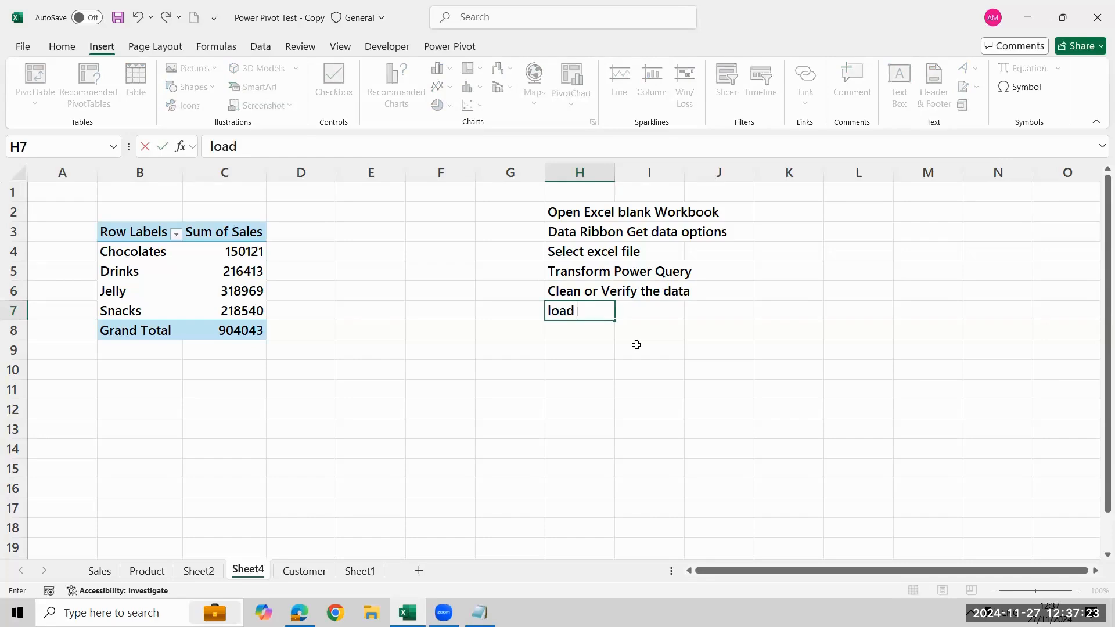
type("to e")
key("BackSpace")
type("to excel work")
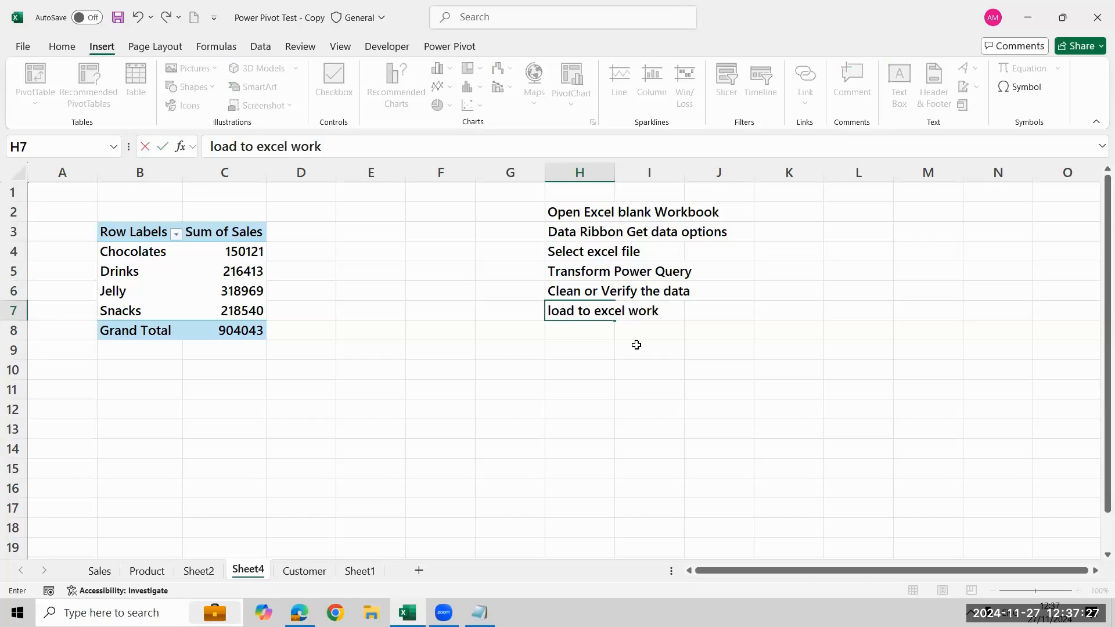
type("book")
key("Return")
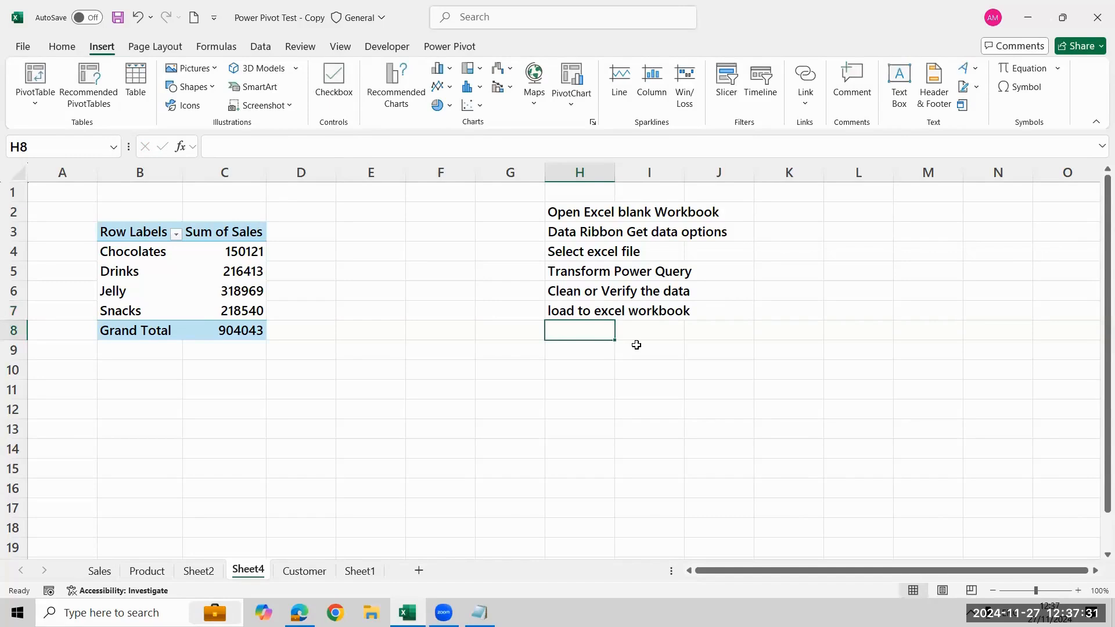
Enter the note "add data into power pivot" in cell H8
type("Po")
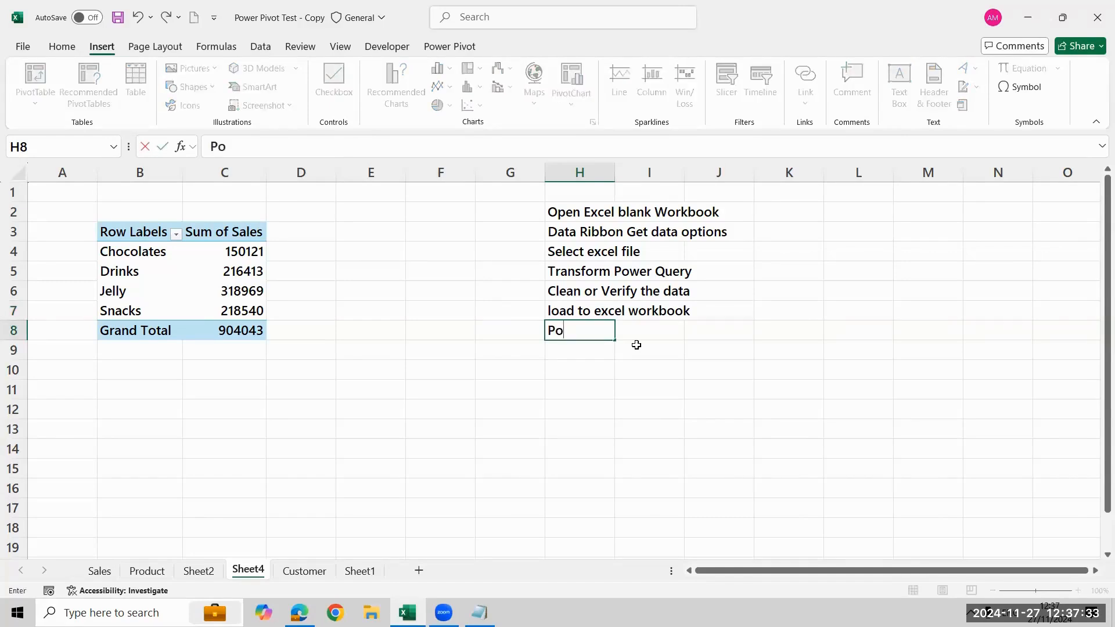
type("wer")
key("BackSpace")
key("BackSpace")
key("BackSpace")
key("BackSpace")
key("BackSpace")
key("BackSpace")
type("add data i")
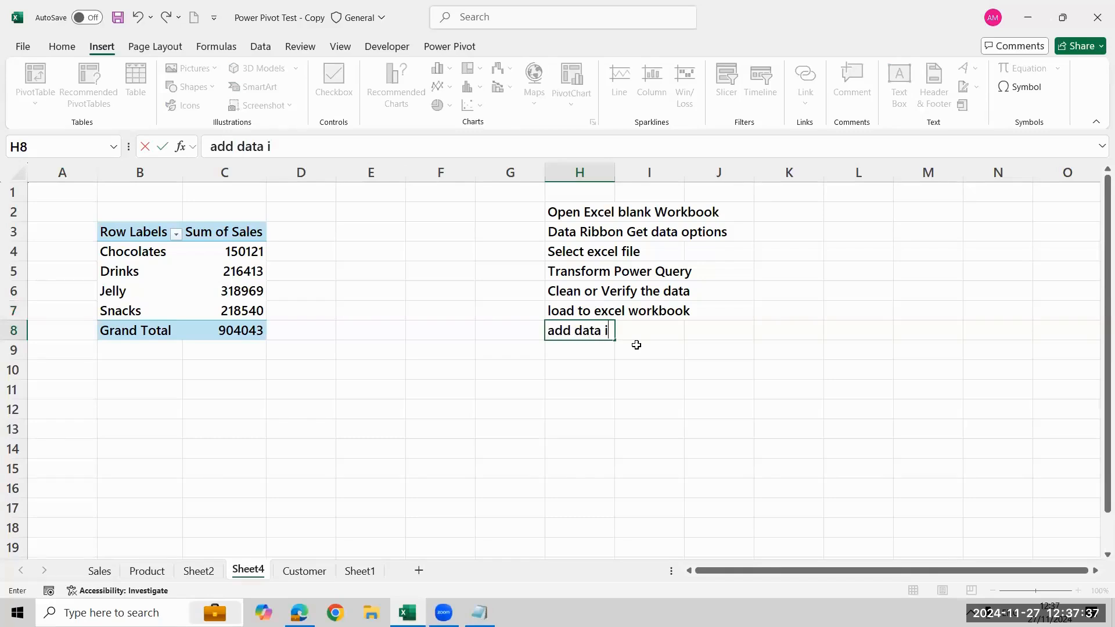
type("nto power pivot")
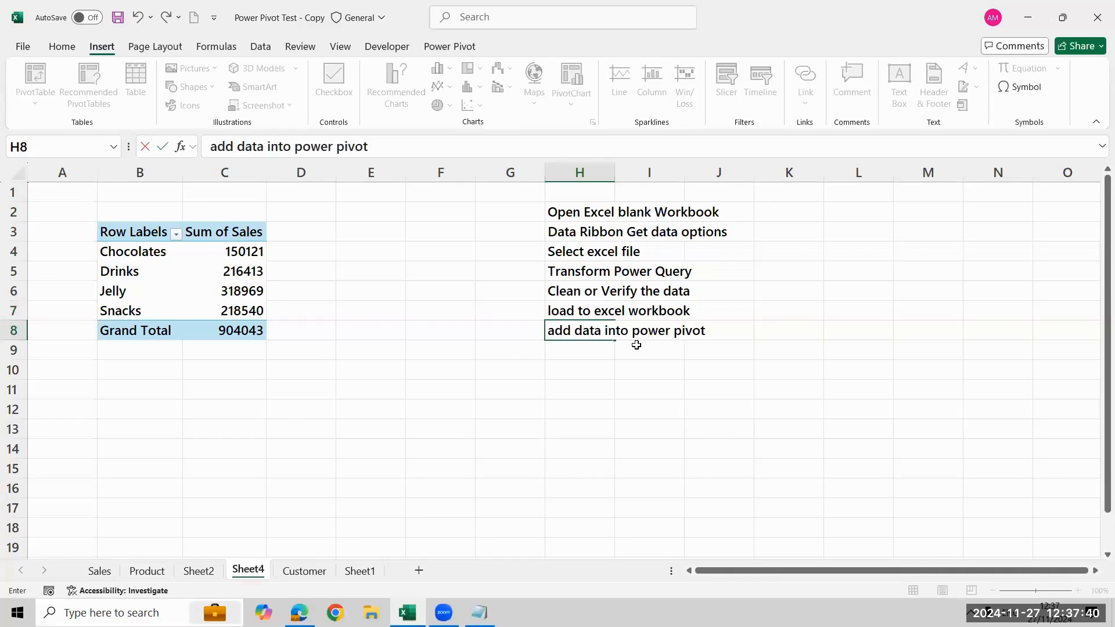
key("Return")
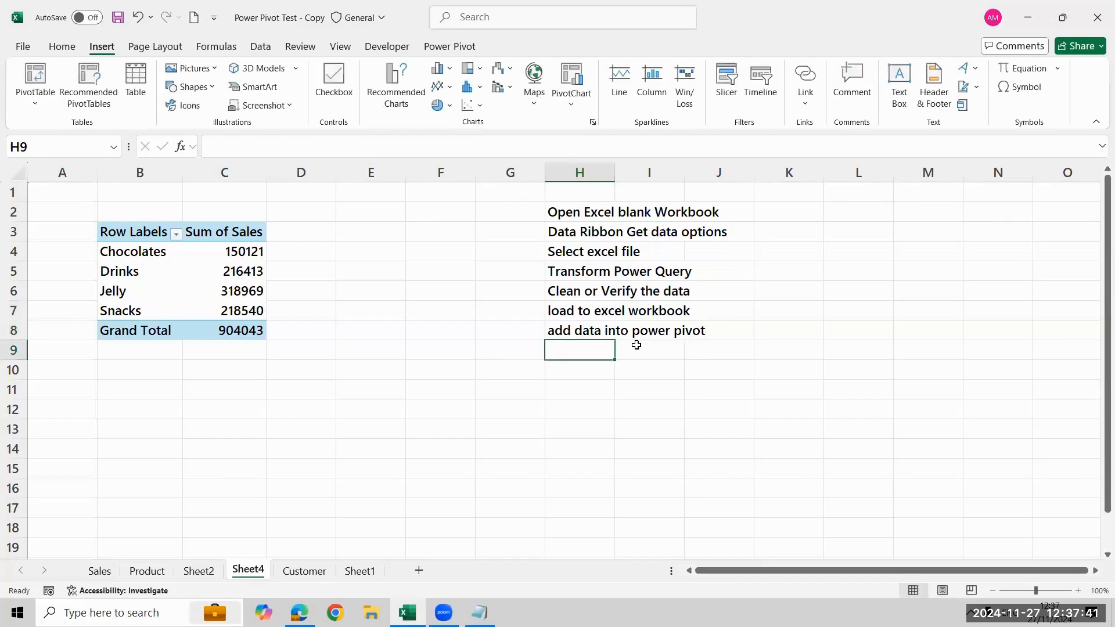
Enter the note "Home ribbon pivot table" in cell H9
key("Down")
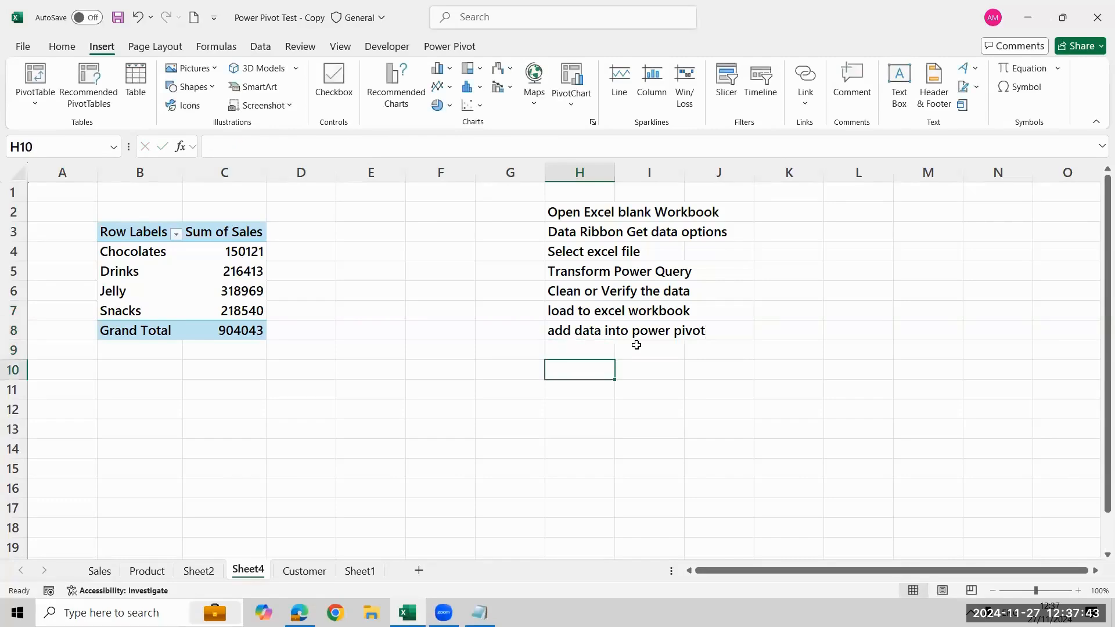
key("Up")
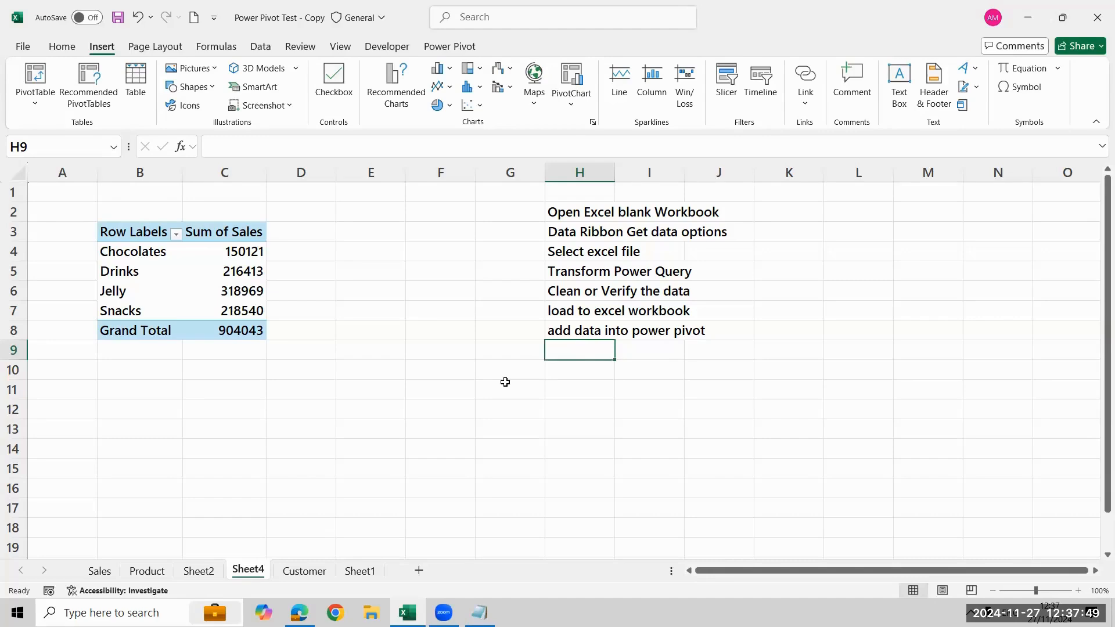
type("P")
key("BackSpace")
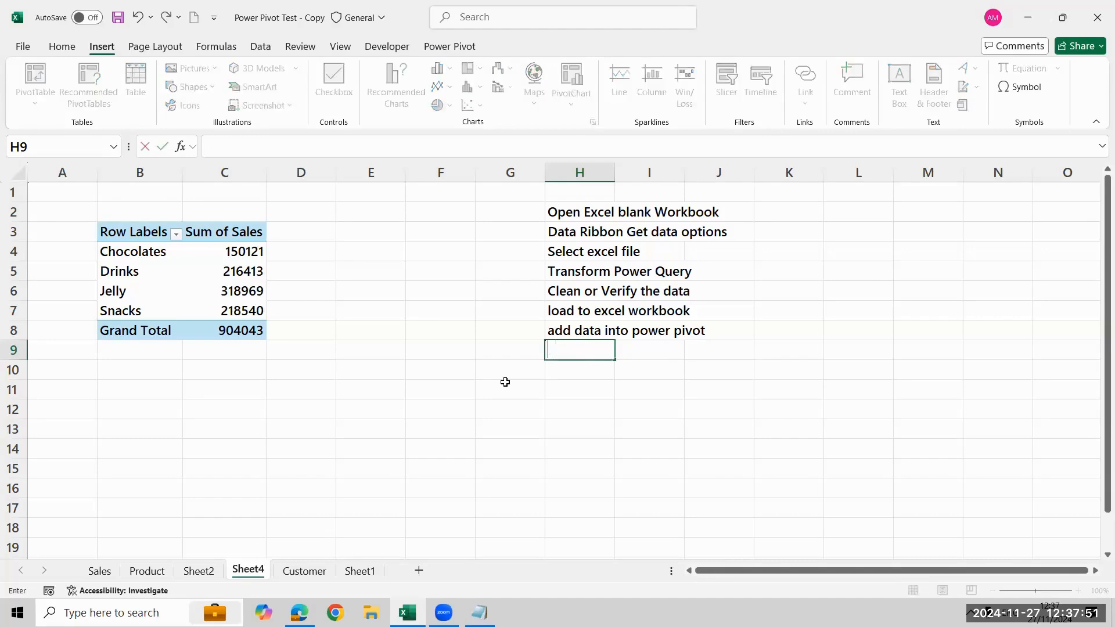
type("Home re")
key("BackSpace")
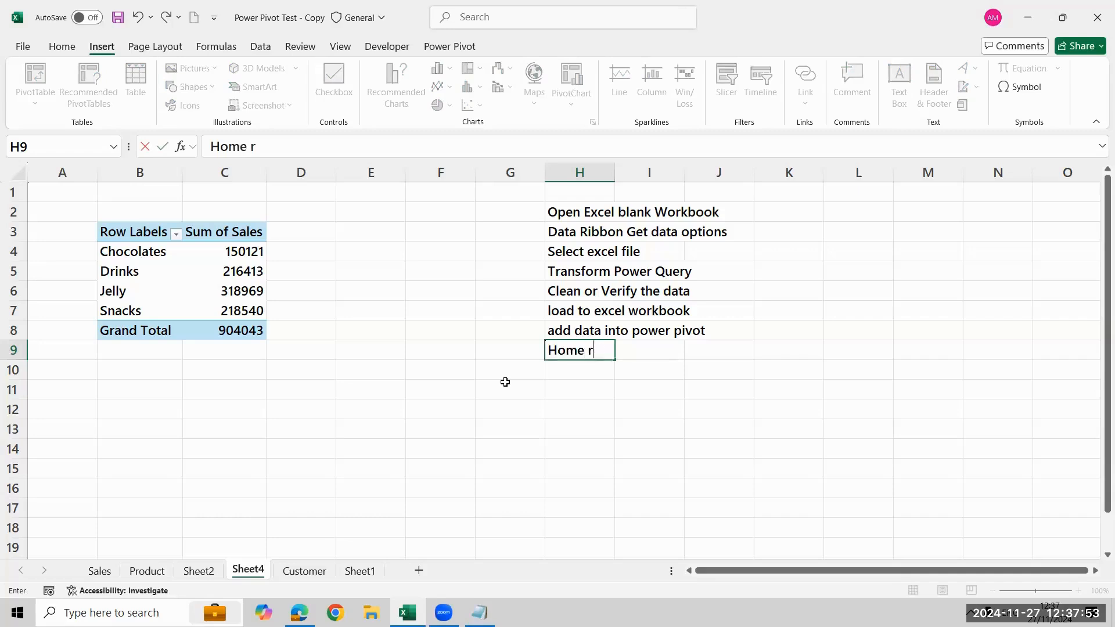
type("ibbon p")
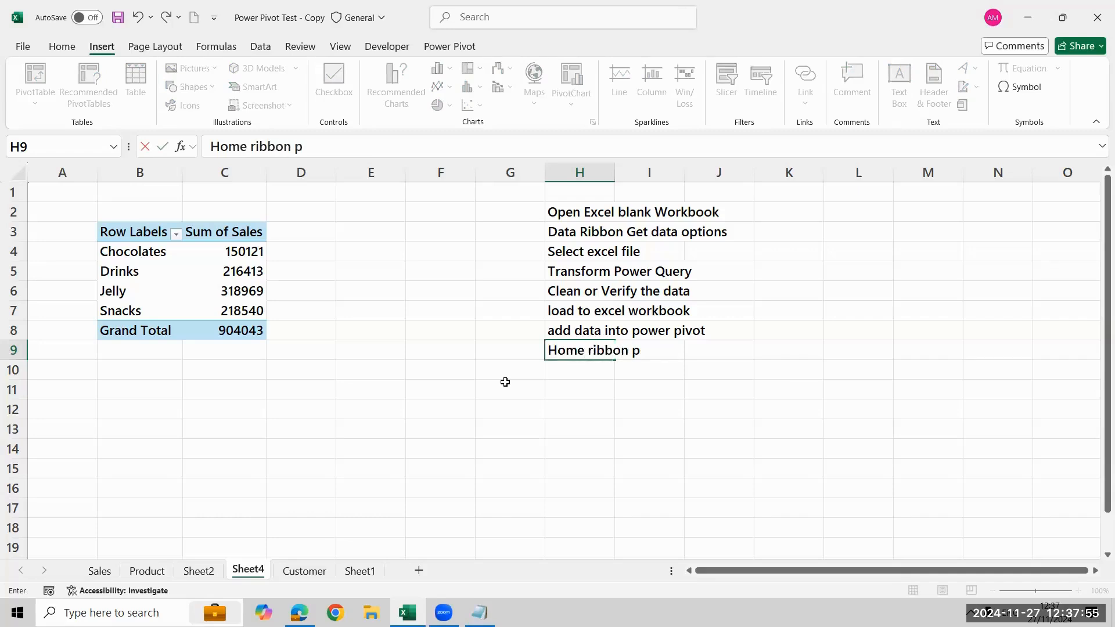
type("ivot table")
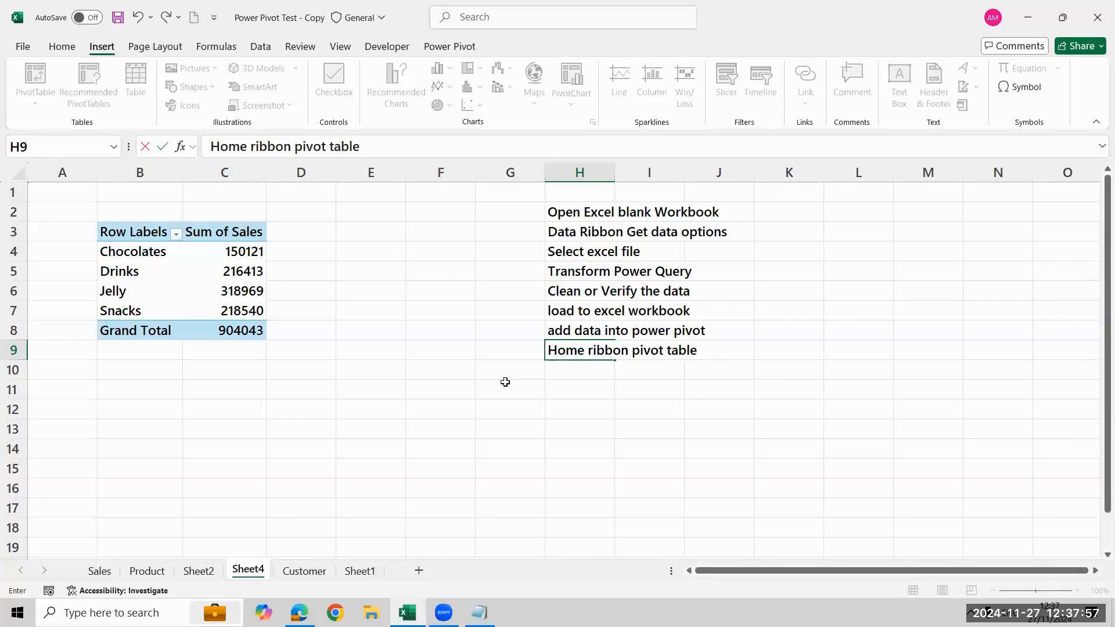
key("Return")
Append "(Multiple table convert into single pivot table" to the note in cell H9
key("Up")
key("F2")
type("(Mult")
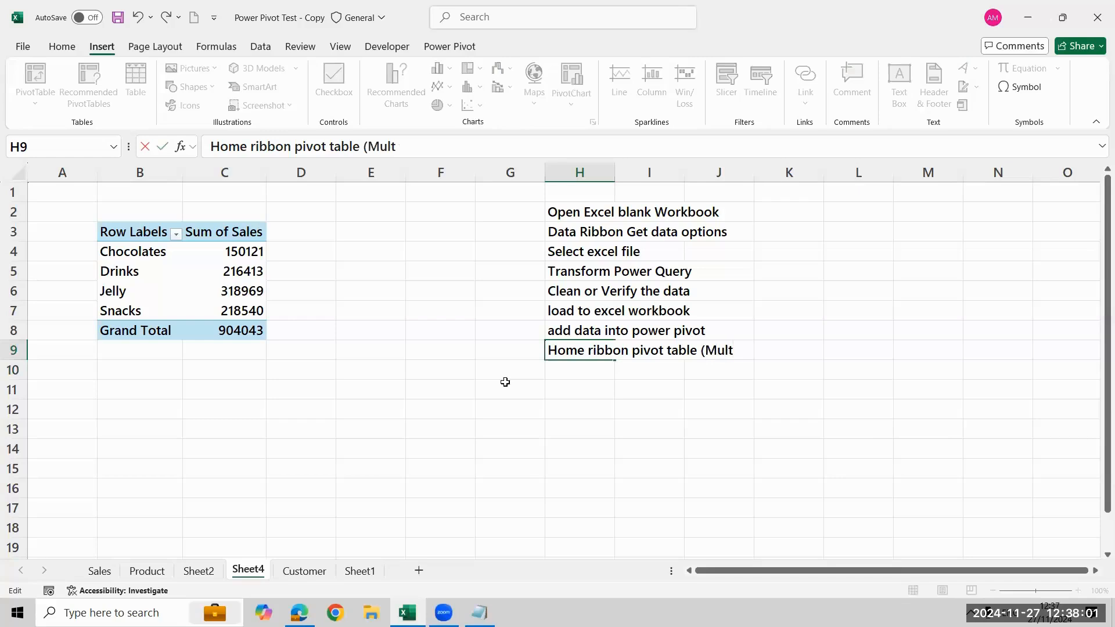
type("iple p")
key("BackSpace")
type("table")
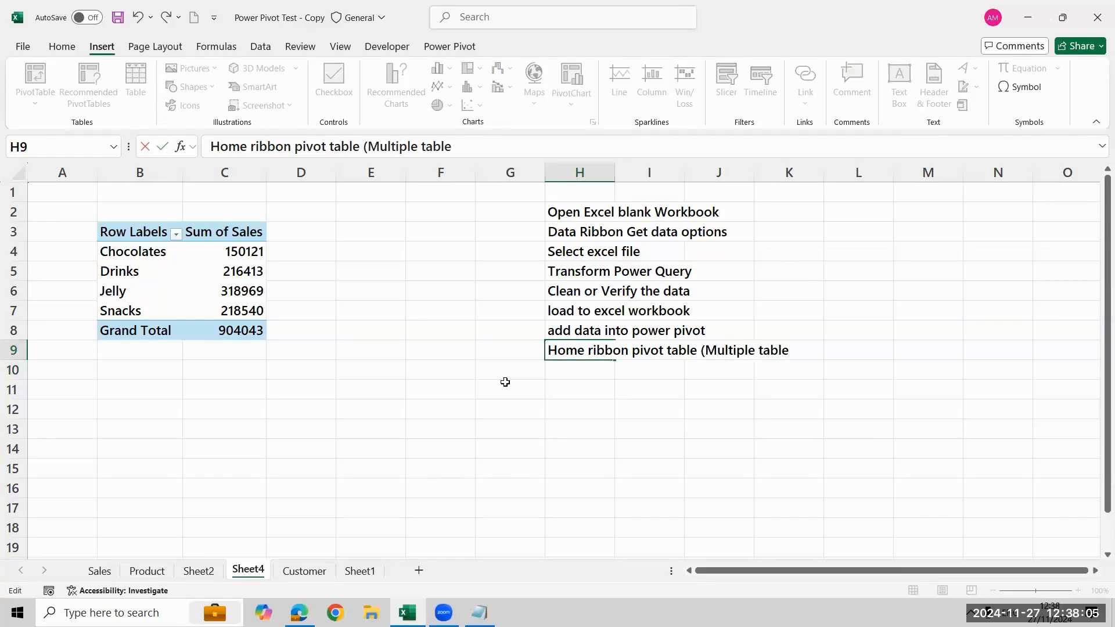
type(" convert i")
type("nto singl")
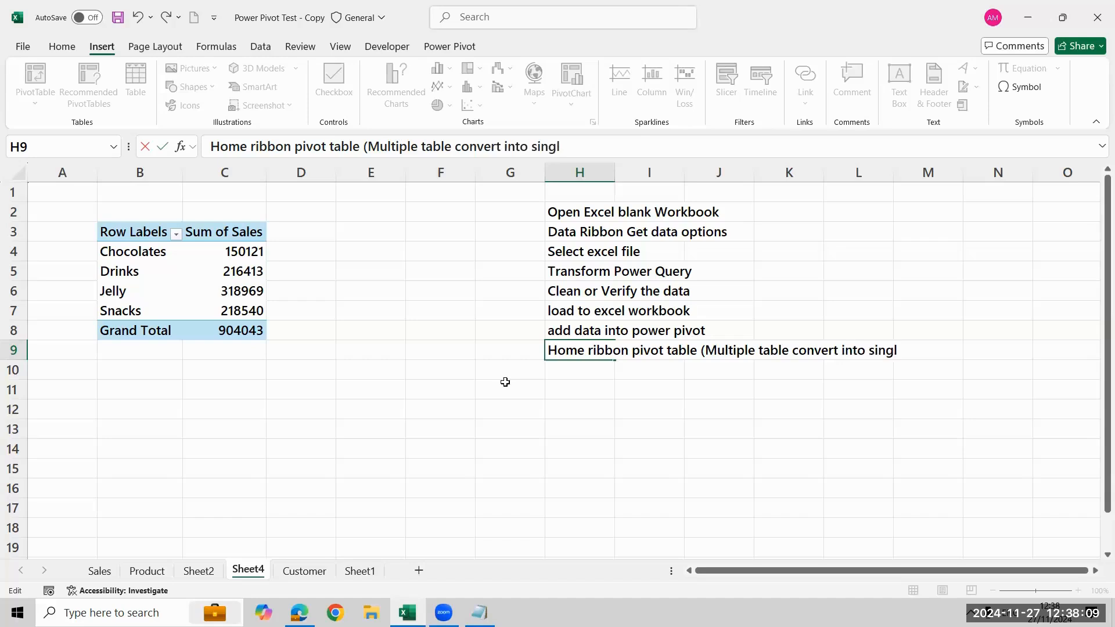
type("e pivot table")
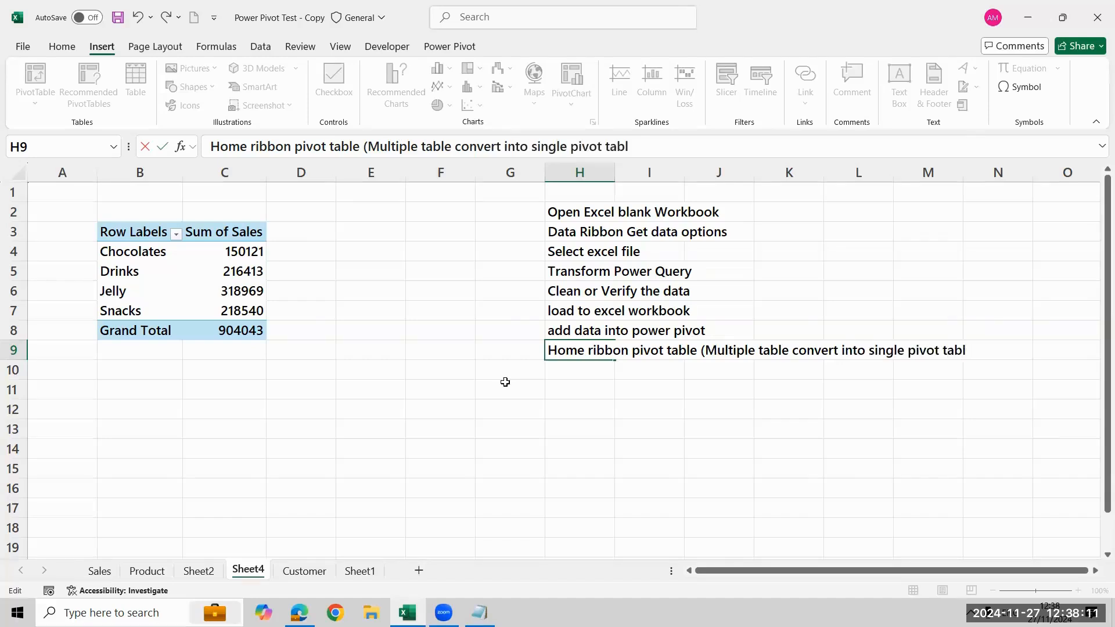
key("Return")
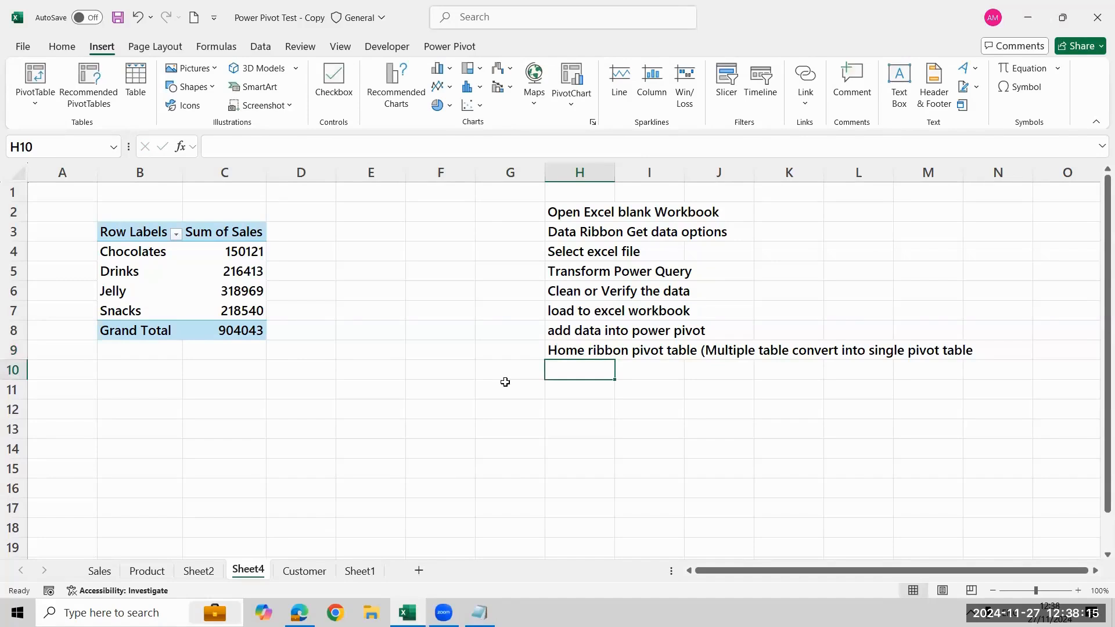
Enter the note "Create relationship between tables" in cell H10
type("Create")
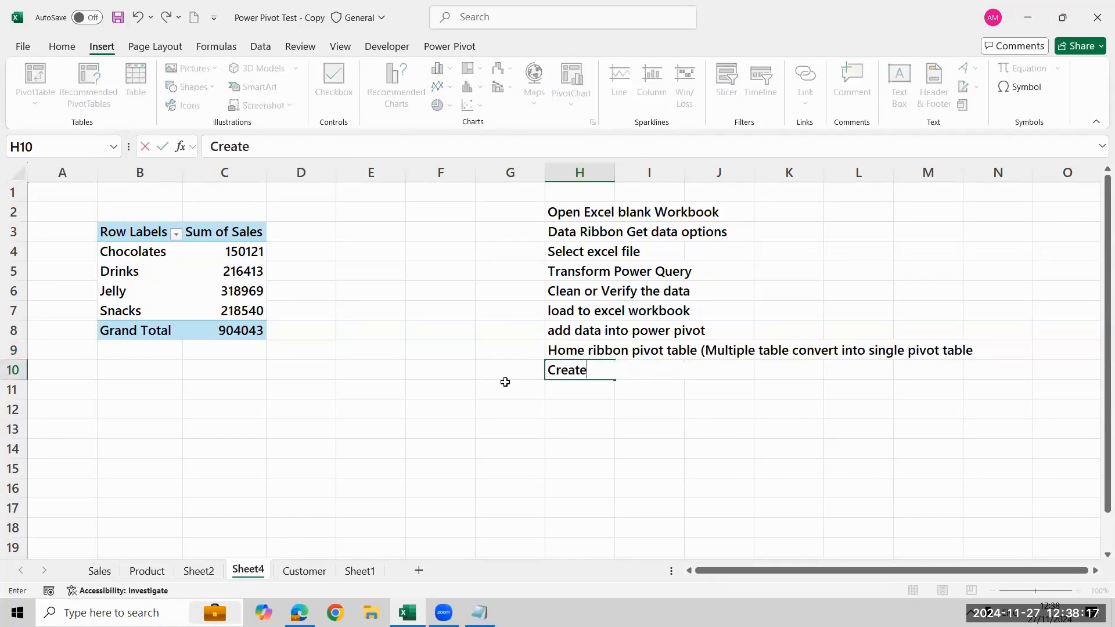
type(" relationship bet")
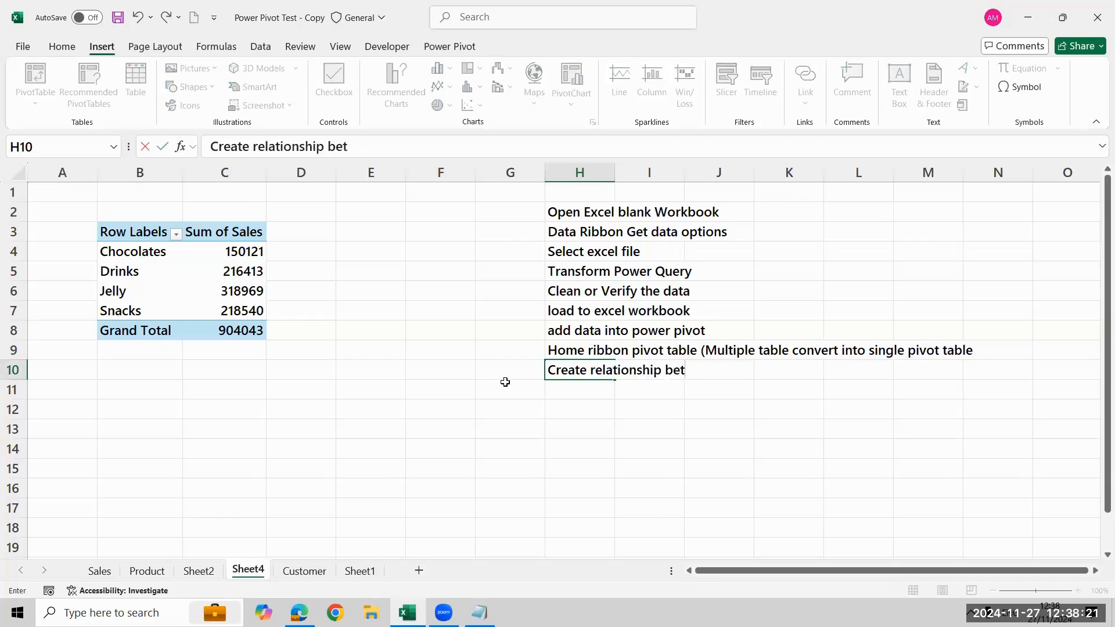
type("ween table")
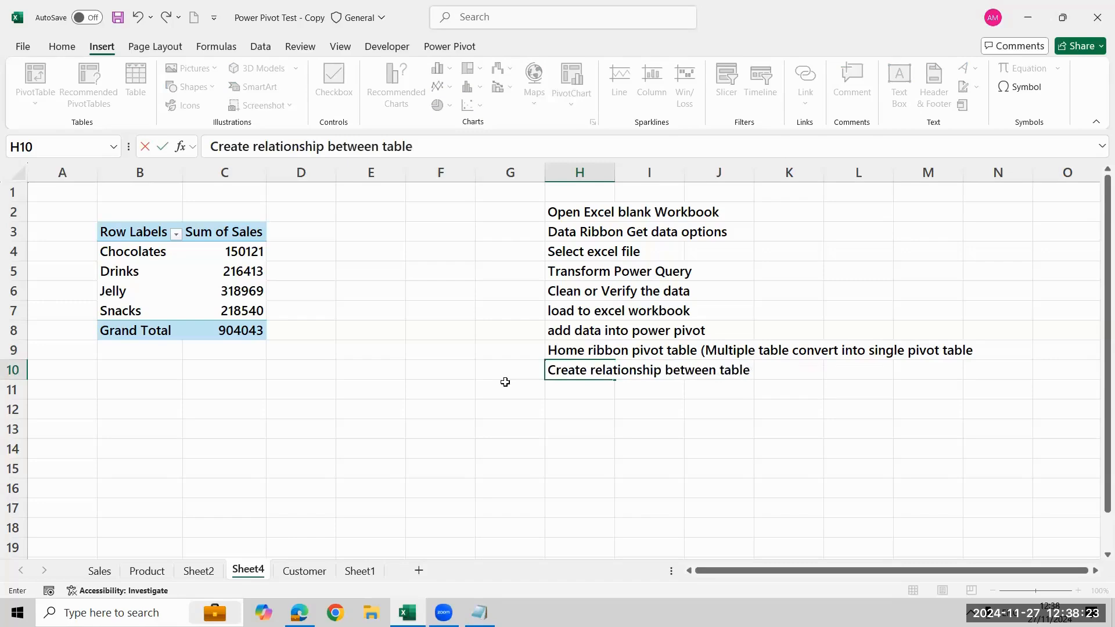
type("s")
key("Return")
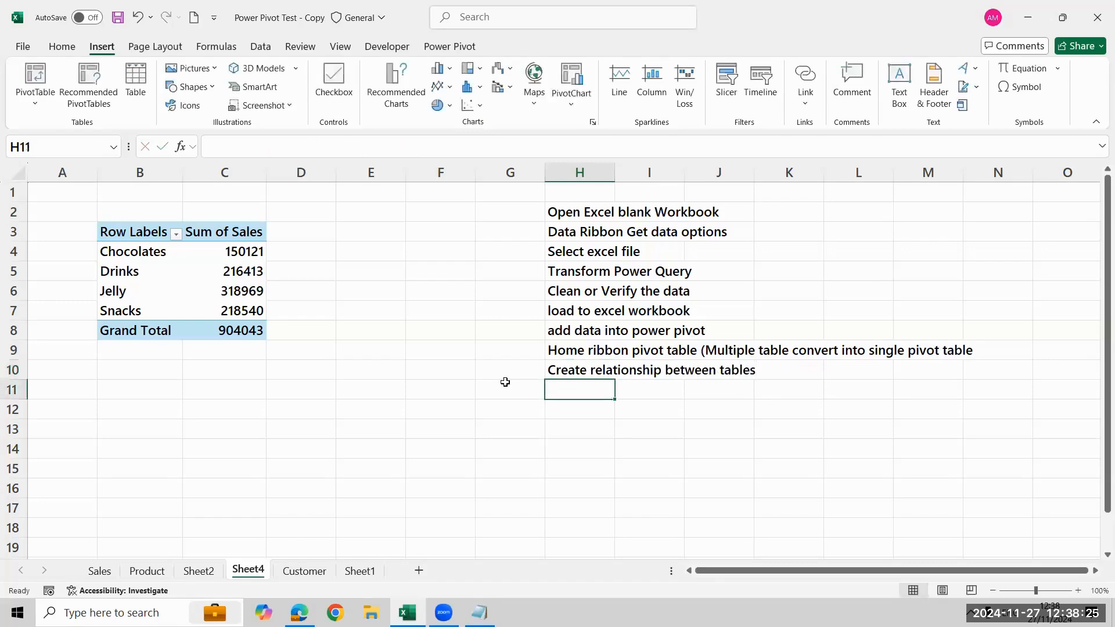
Enter the note "Create reports or dashboard" in cell H11
type("Create re")
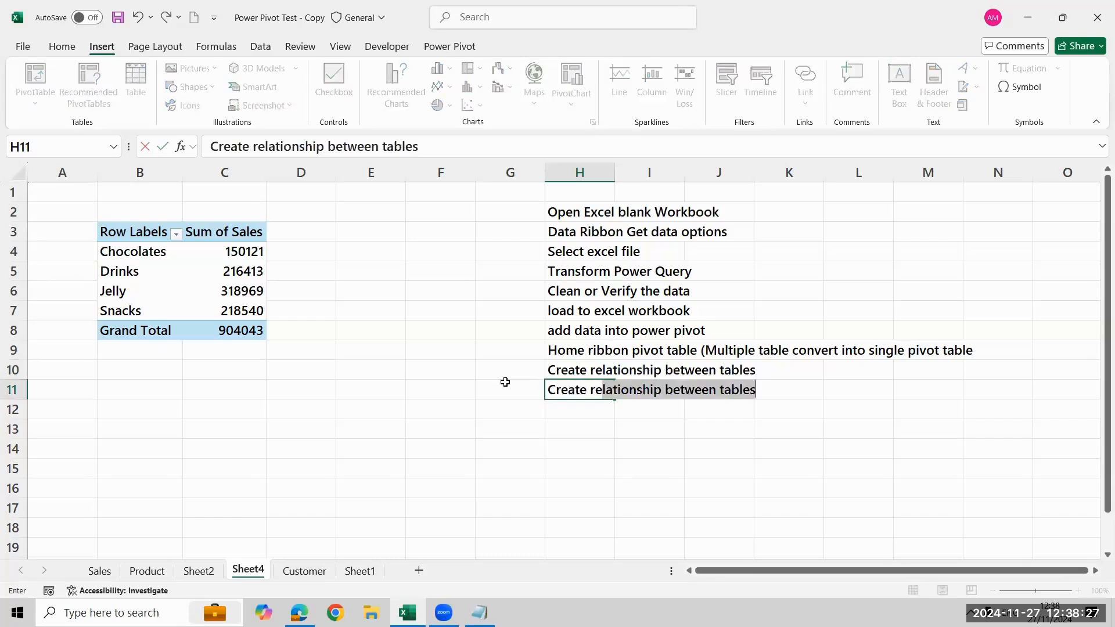
type("port")
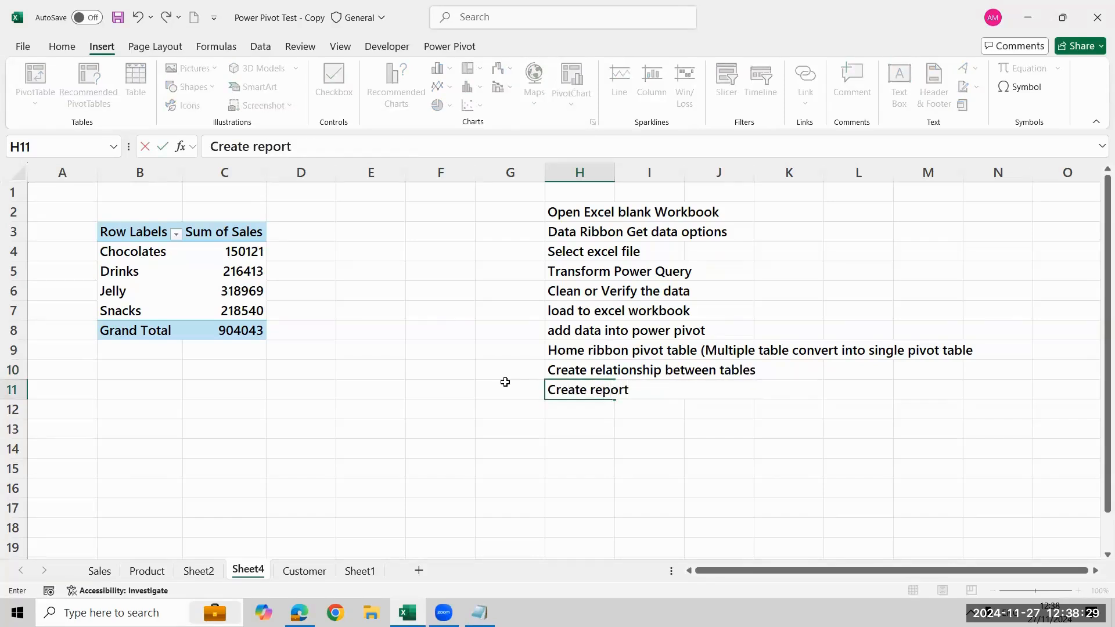
type("s or dashboard")
key("Return")
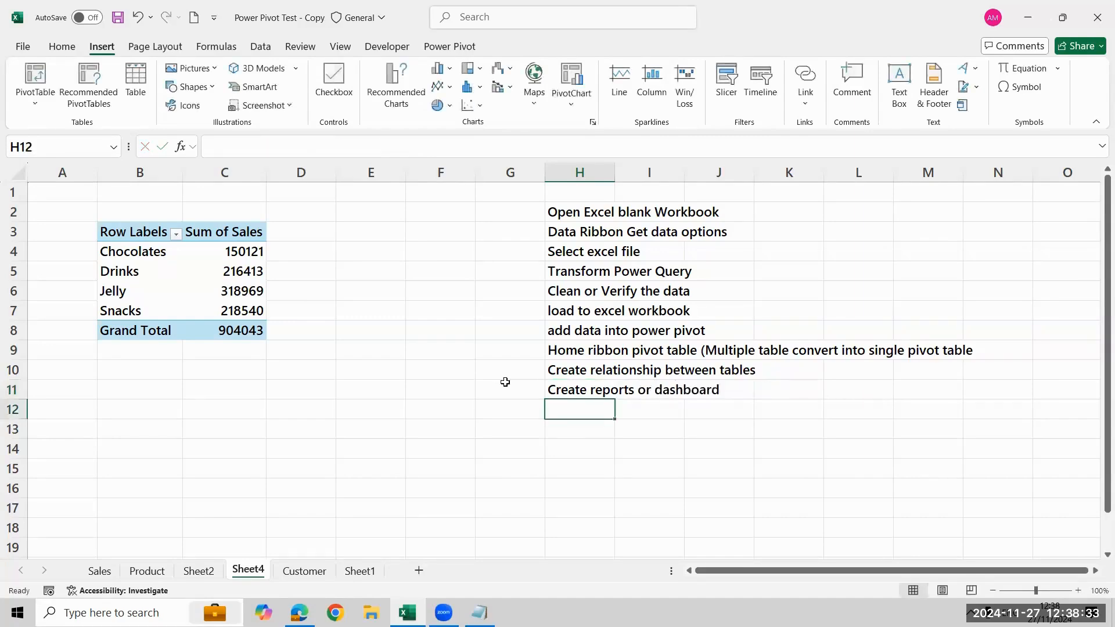
Clear all the workflow notes from cells H2:H11
key("Up")
key("ctrl+shift+Up")
key("ctrl+Up")
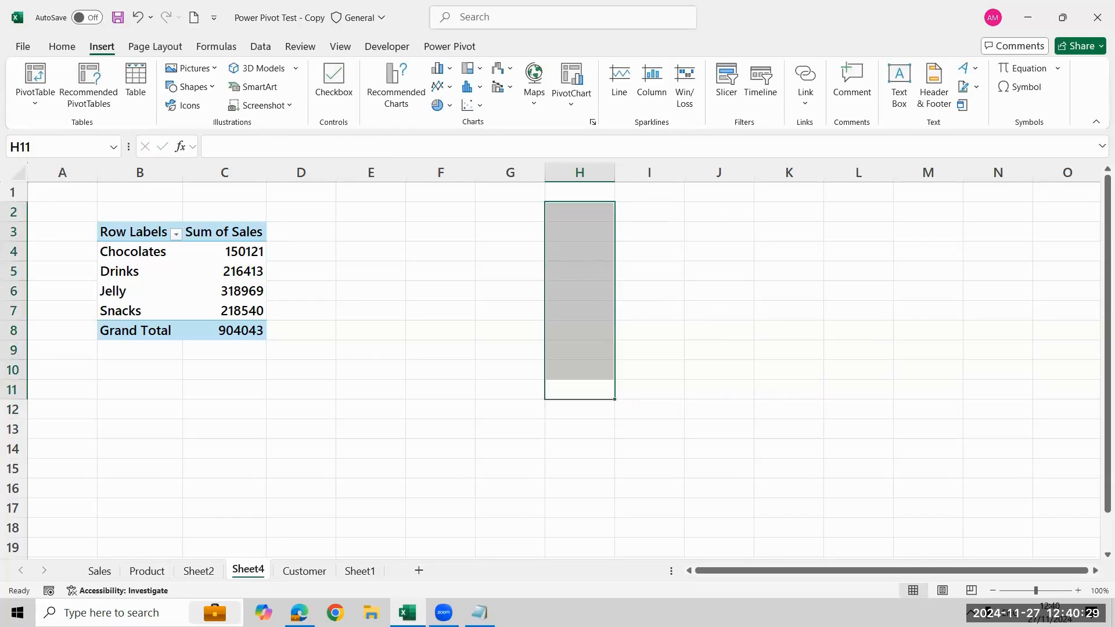
Open the workbook's data model in Power Pivot and bring up its list of table relationships
left_click(187, 318)
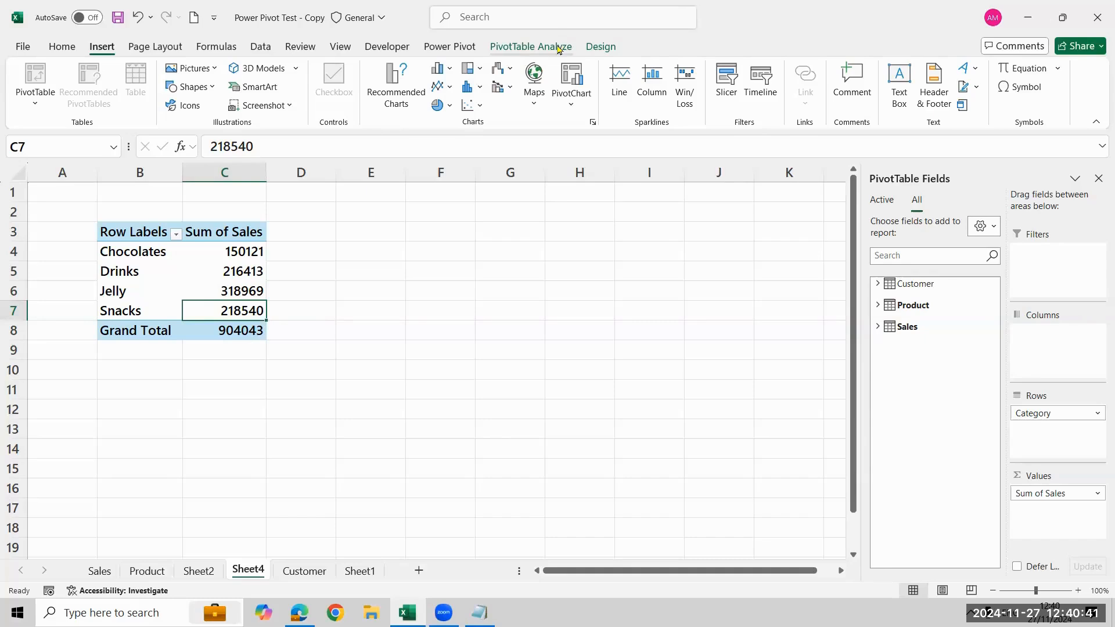
left_click(557, 48)
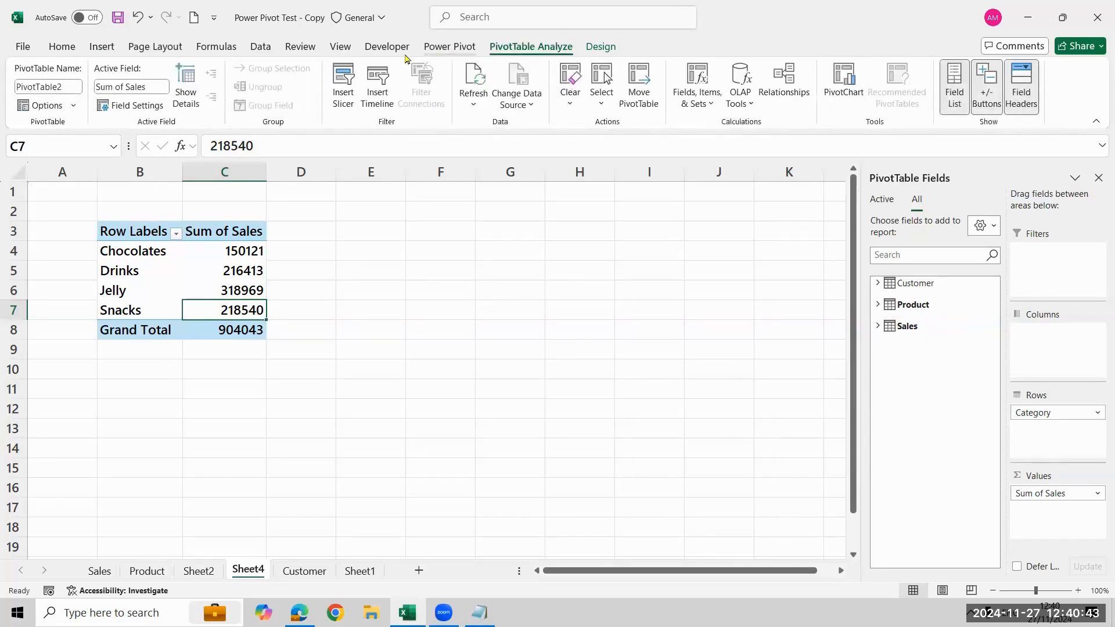
left_click(448, 47)
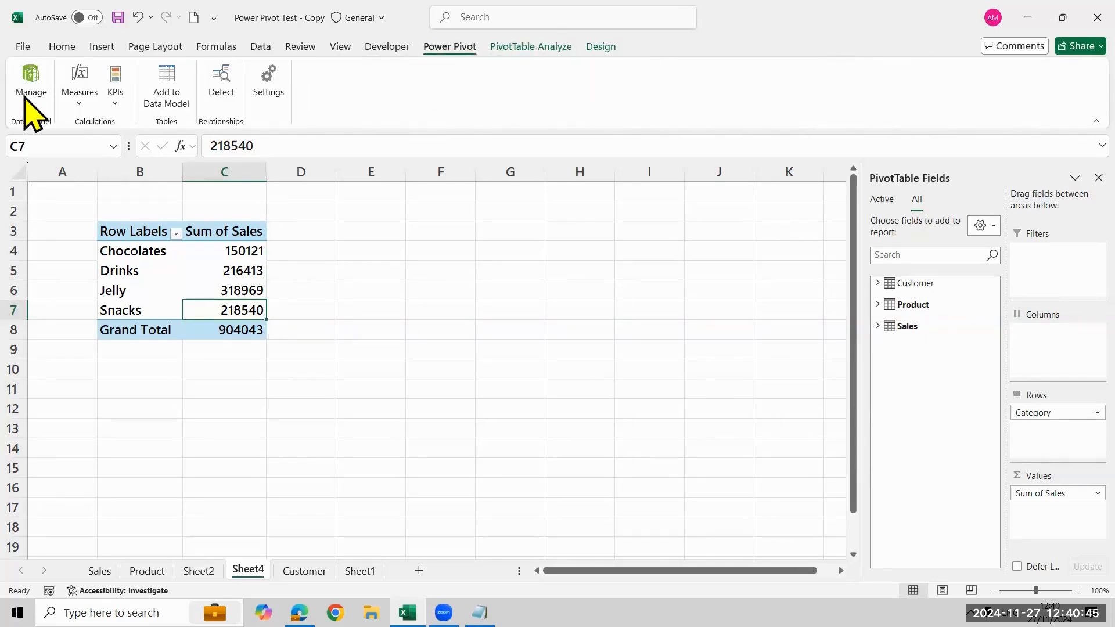
left_click(27, 82)
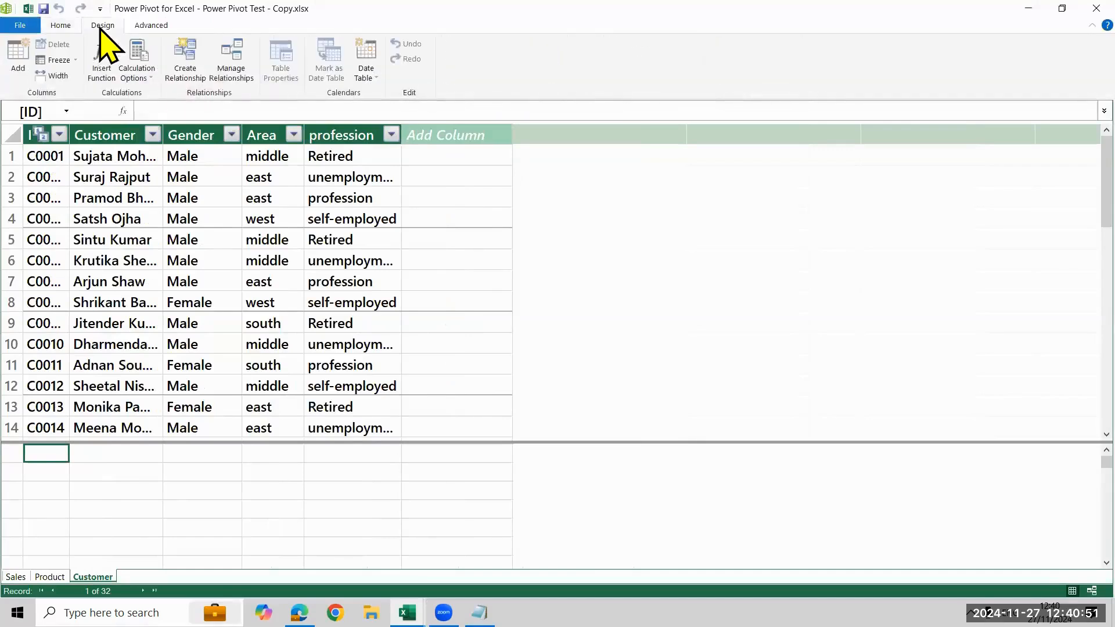
left_click(240, 59)
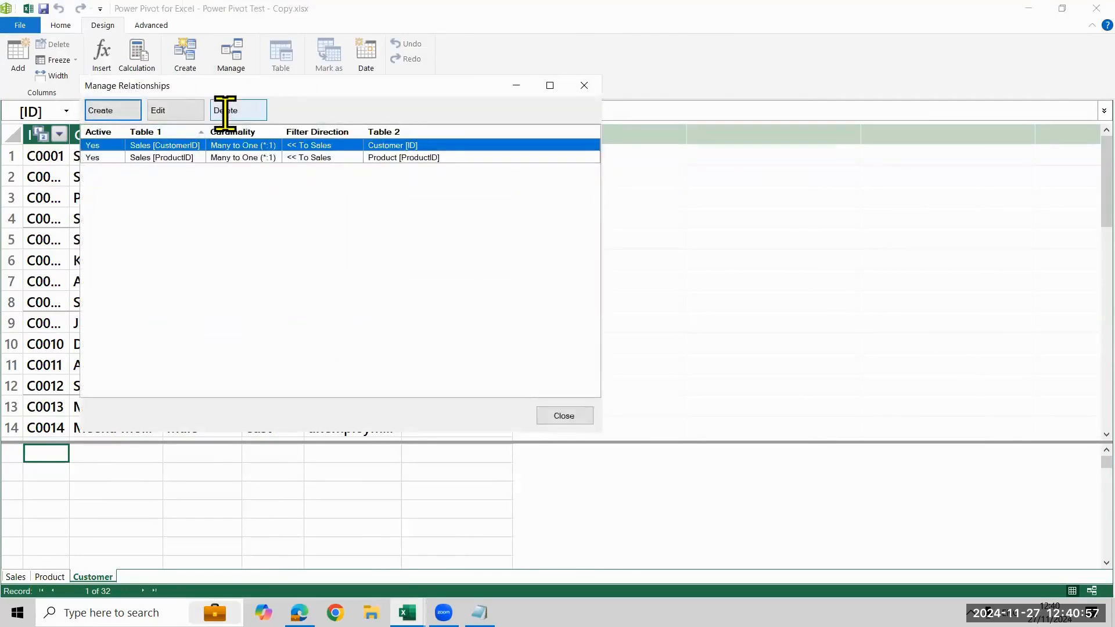
Delete the relationships that link the Sales table to the Customer and Product tables
left_click(225, 110)
left_click(319, 281)
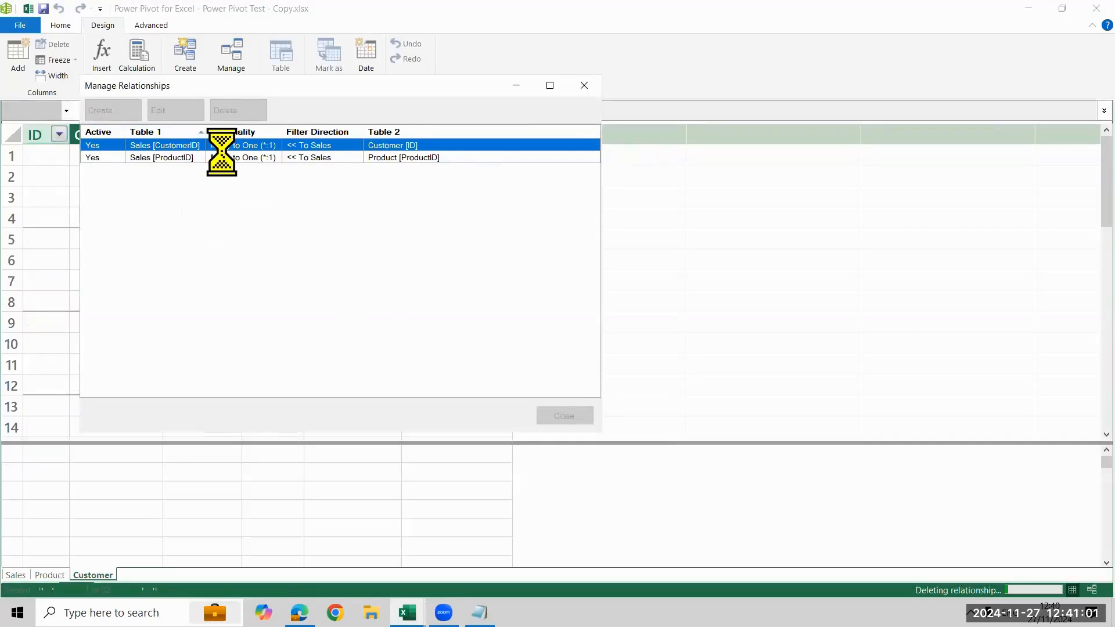
left_click(253, 111)
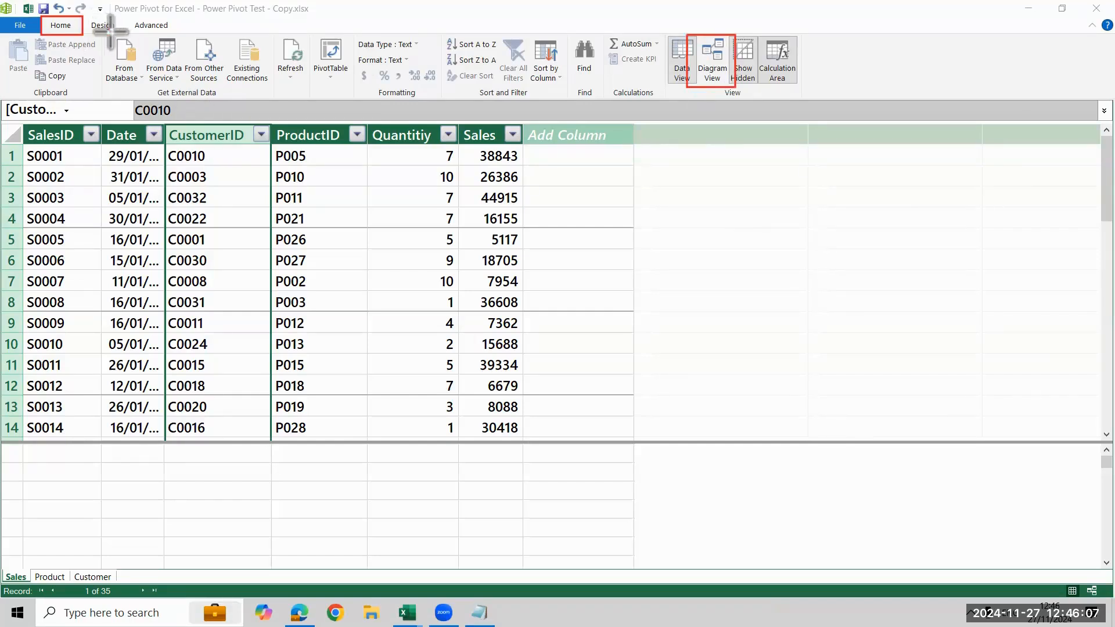
left_click_drag(82, 18, 123, 34)
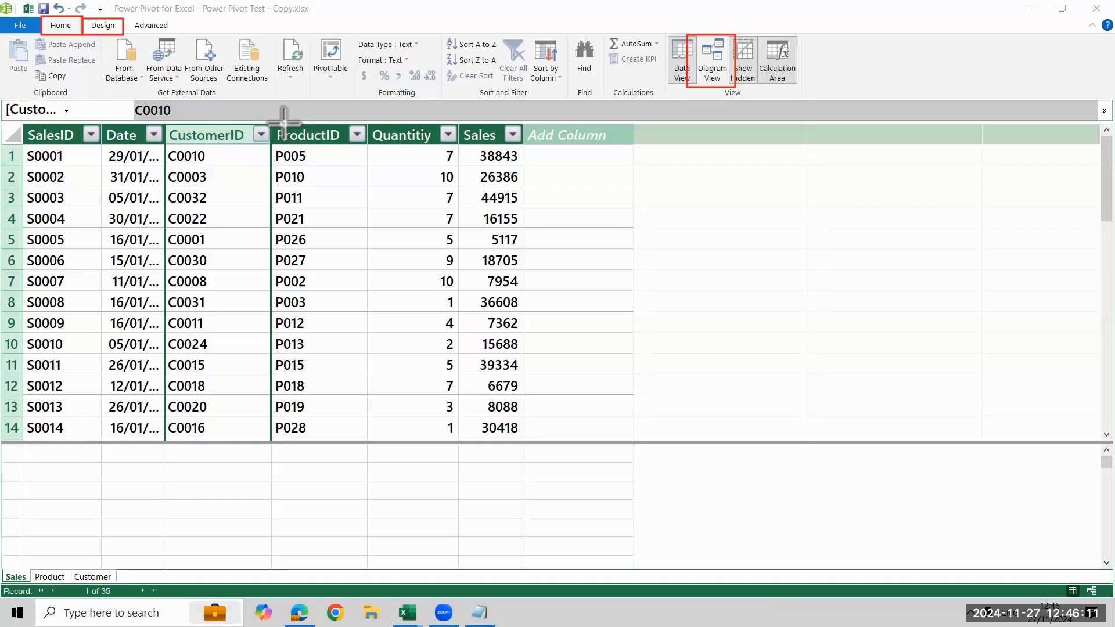
key("ctrl+z")
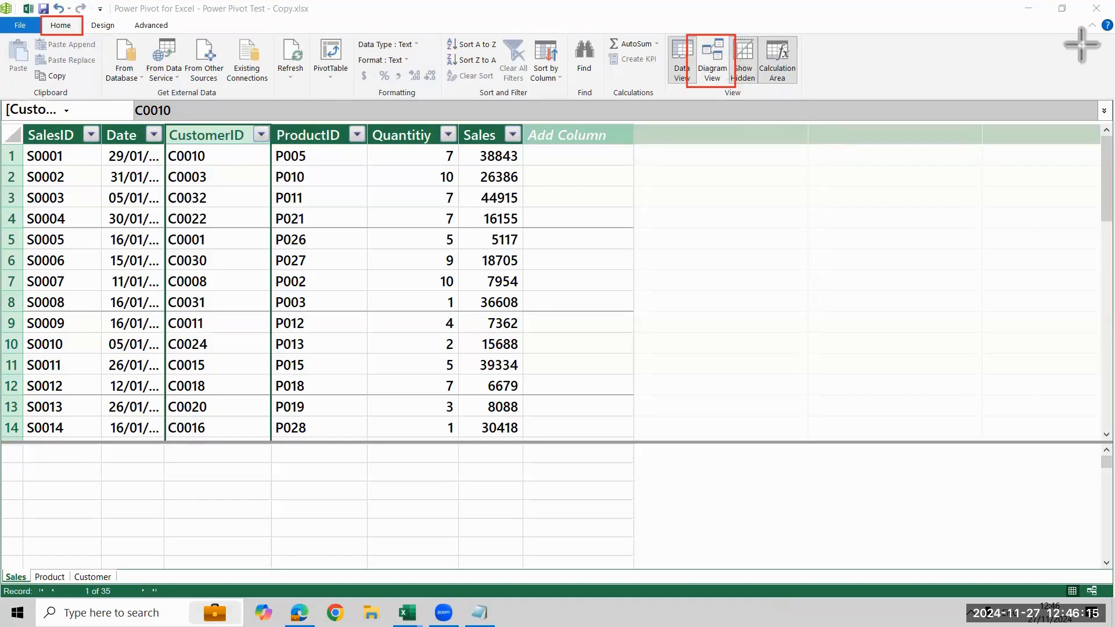
Show the data model as a diagram and lengthen the Product, Customer and Sales table boxes to fit all their fields
left_click(716, 68)
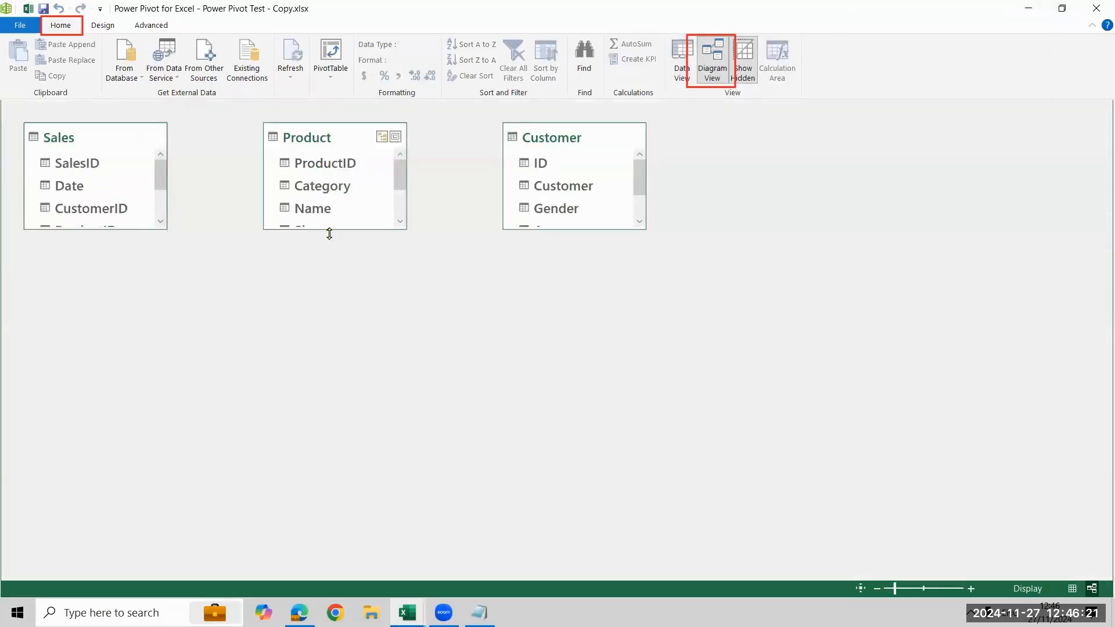
left_click_drag(330, 233, 359, 330)
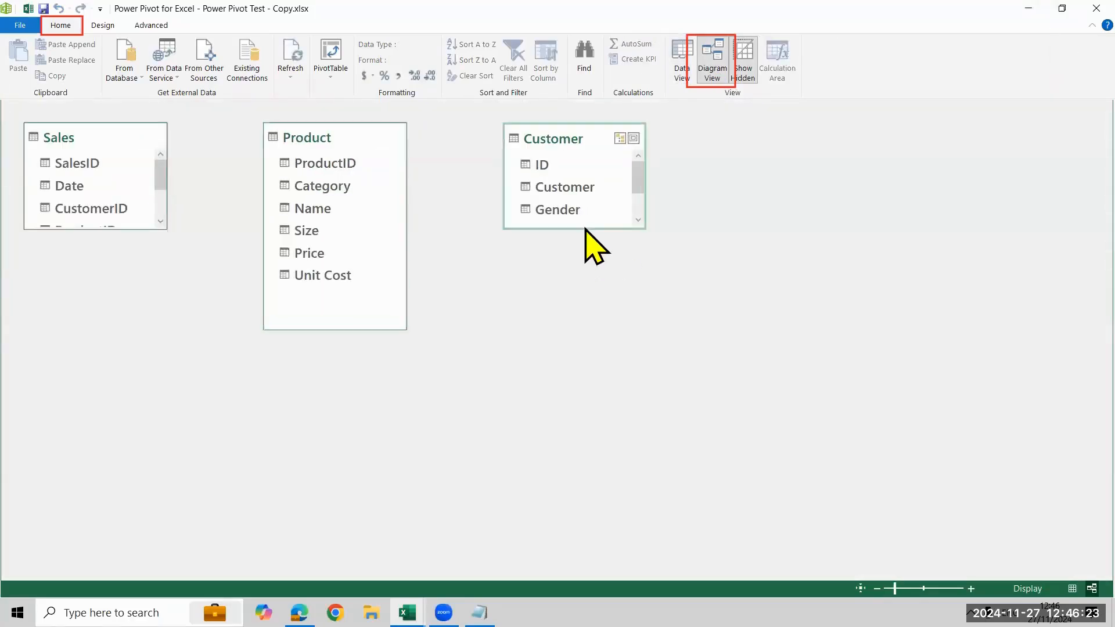
left_click_drag(585, 229, 598, 306)
left_click_drag(87, 229, 106, 329)
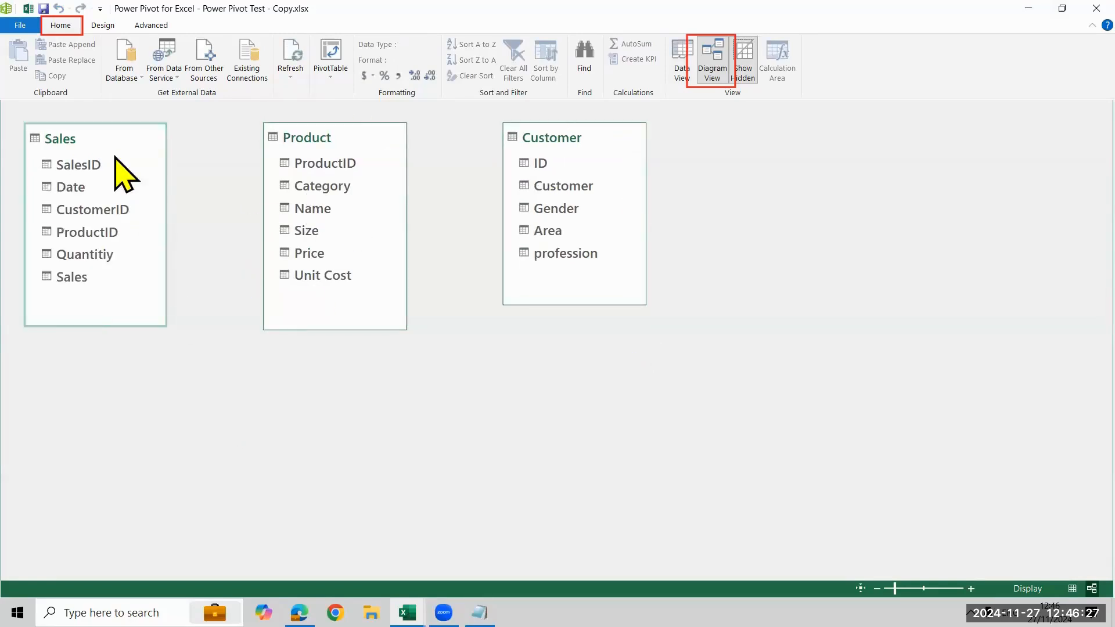
Arrange the diagram with the Sales table lower in the middle, between Product on the left and Customer on the right
left_click_drag(110, 145, 457, 279)
left_click_drag(560, 146, 707, 146)
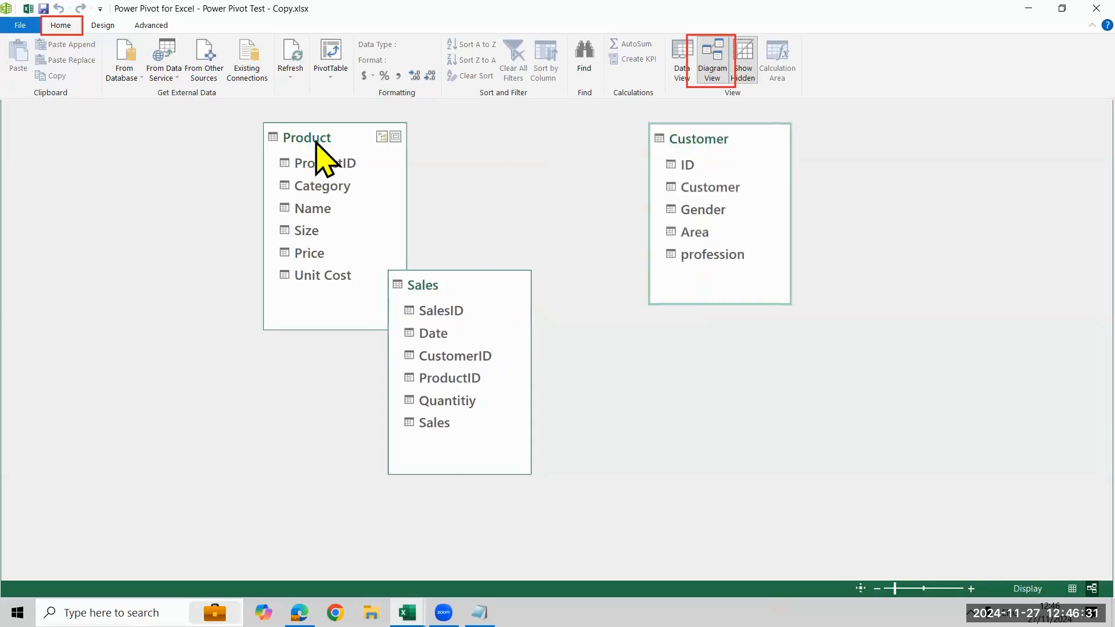
left_click_drag(317, 142, 176, 135)
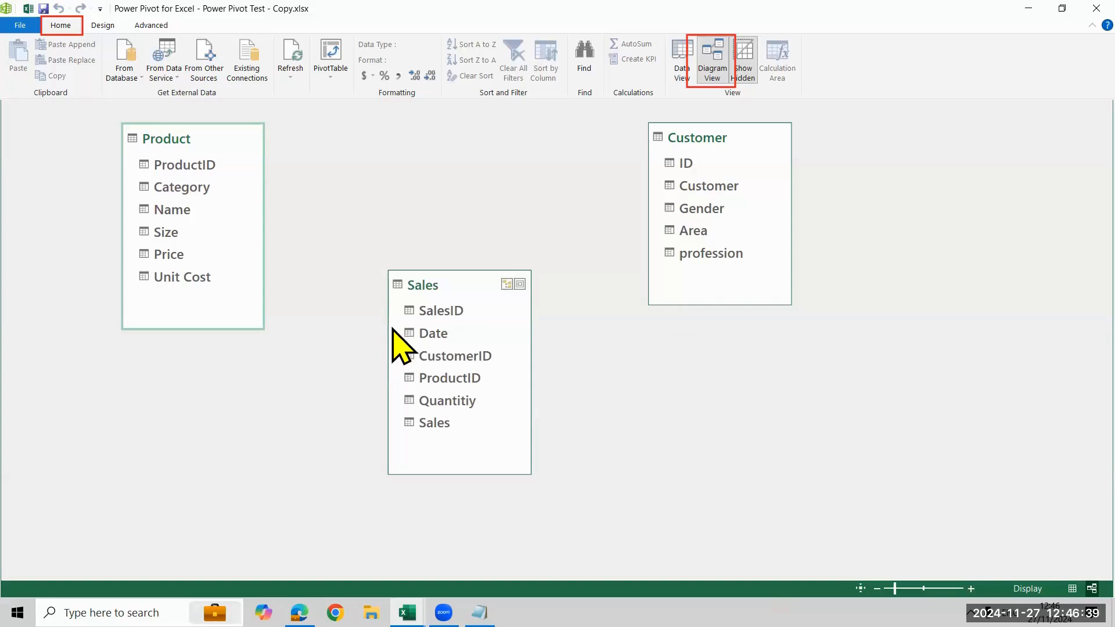
Create relationships from Product's ProductID to Sales' ProductID and from Customer's ID to Sales' CustomerID
left_click(196, 166)
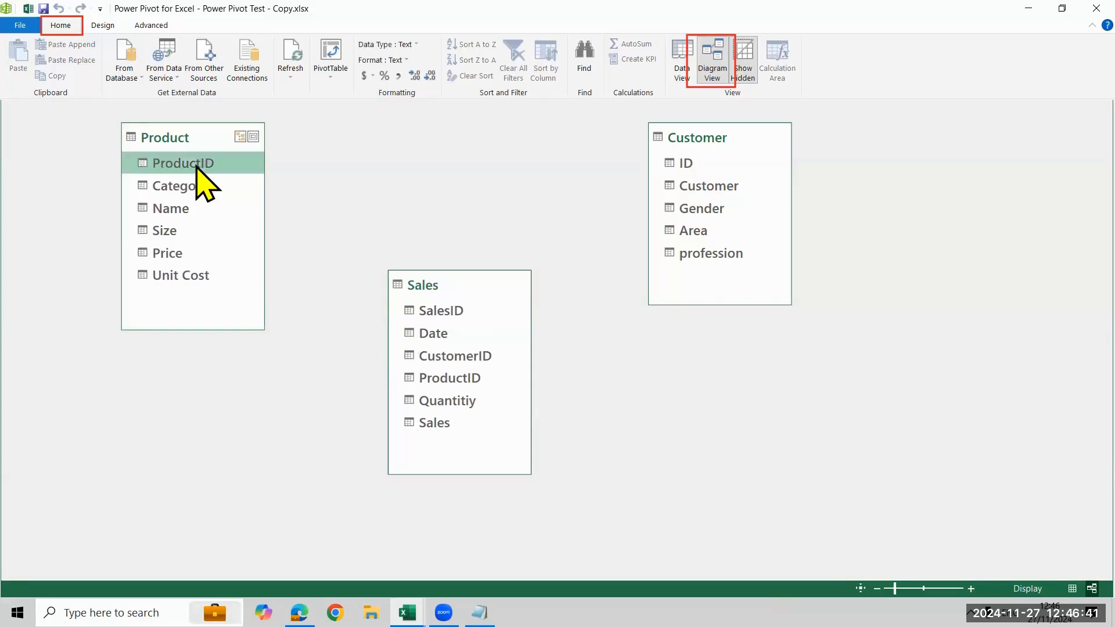
left_click_drag(197, 166, 423, 382)
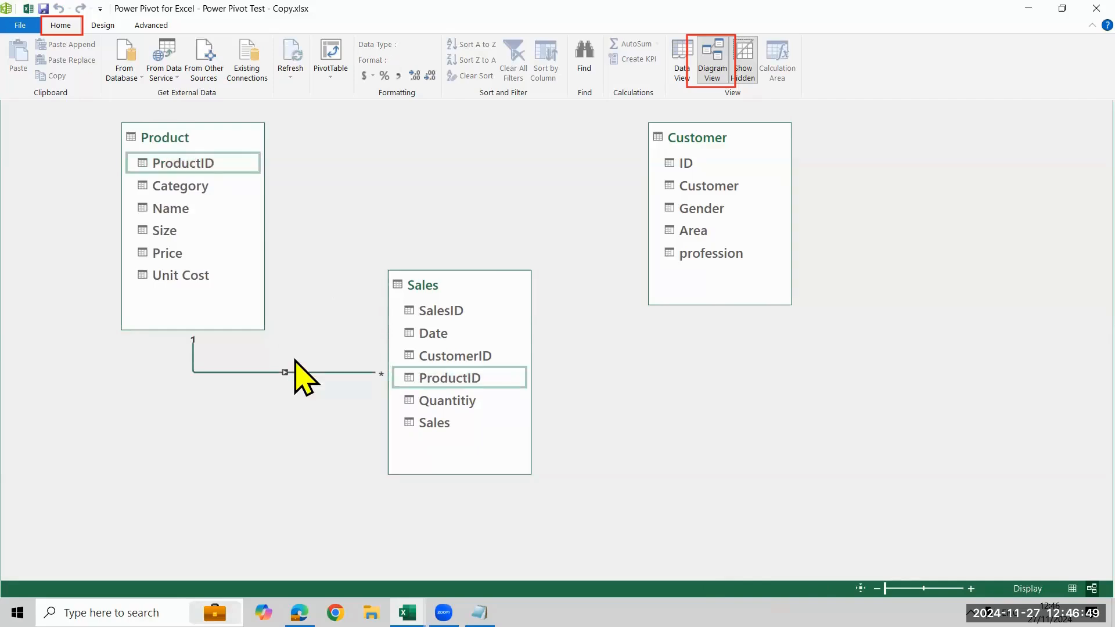
left_click(695, 183)
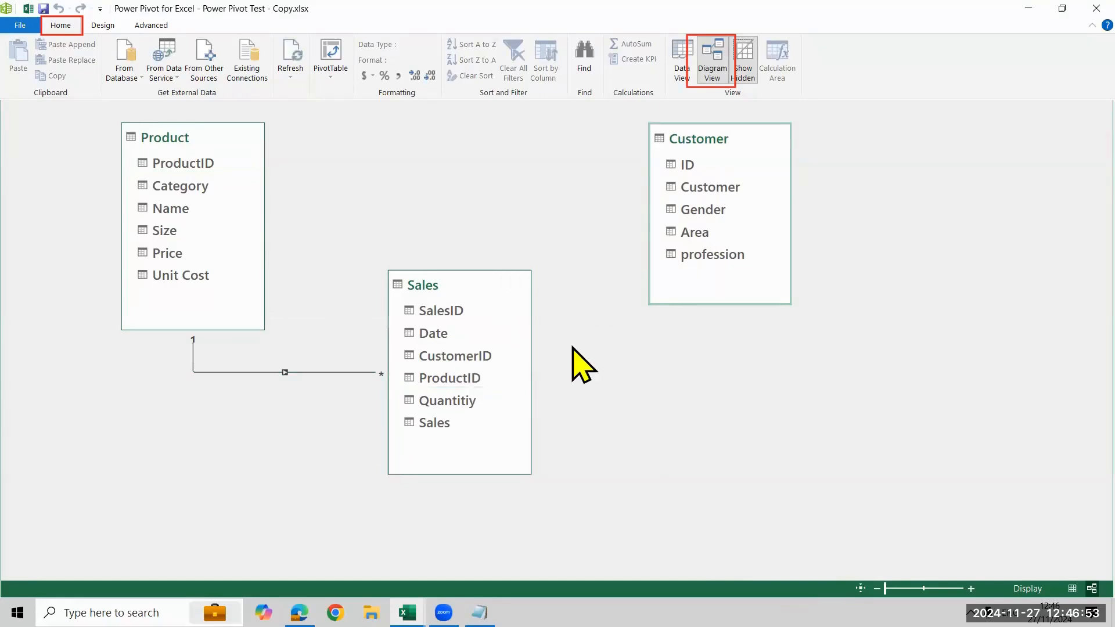
left_click_drag(692, 170, 489, 359)
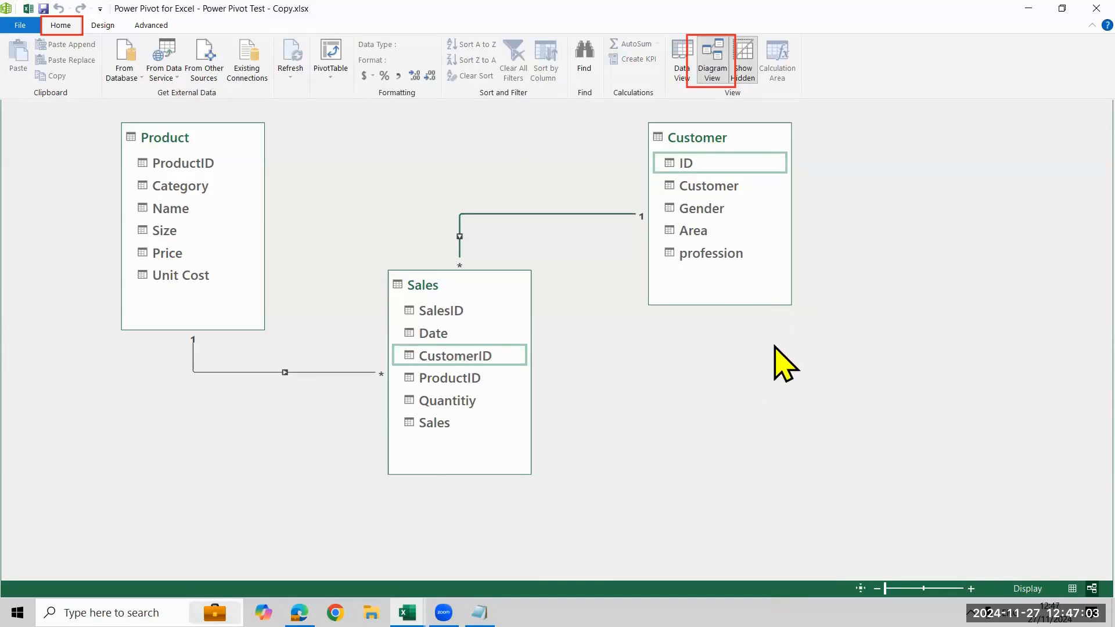
left_click(102, 25)
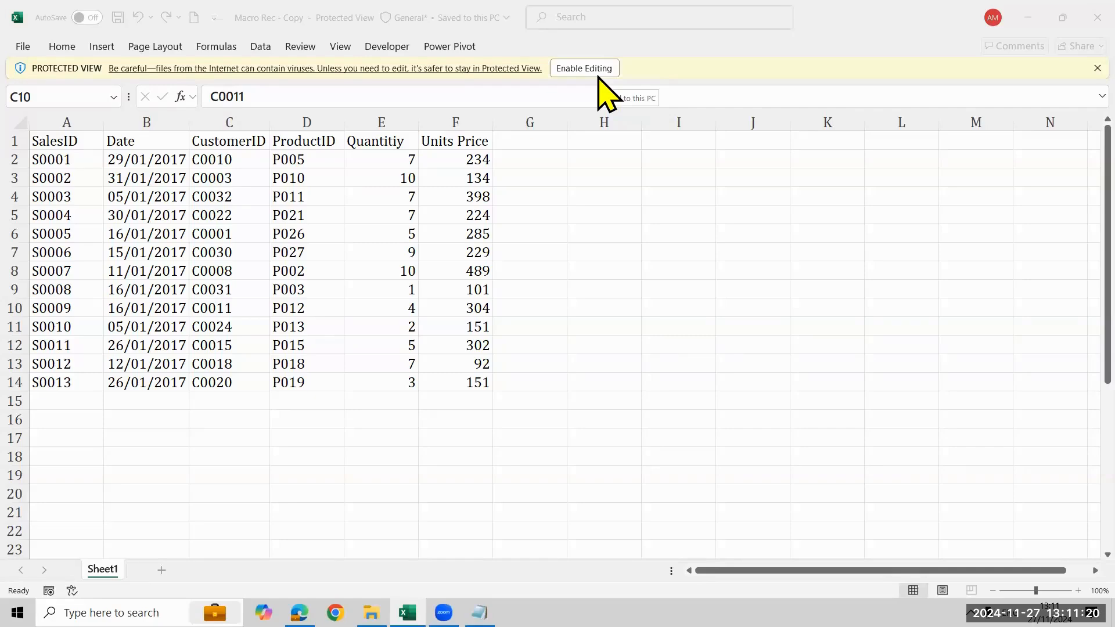
Enable editing in the protected Macro Rec - Copy workbook
left_click(597, 72)
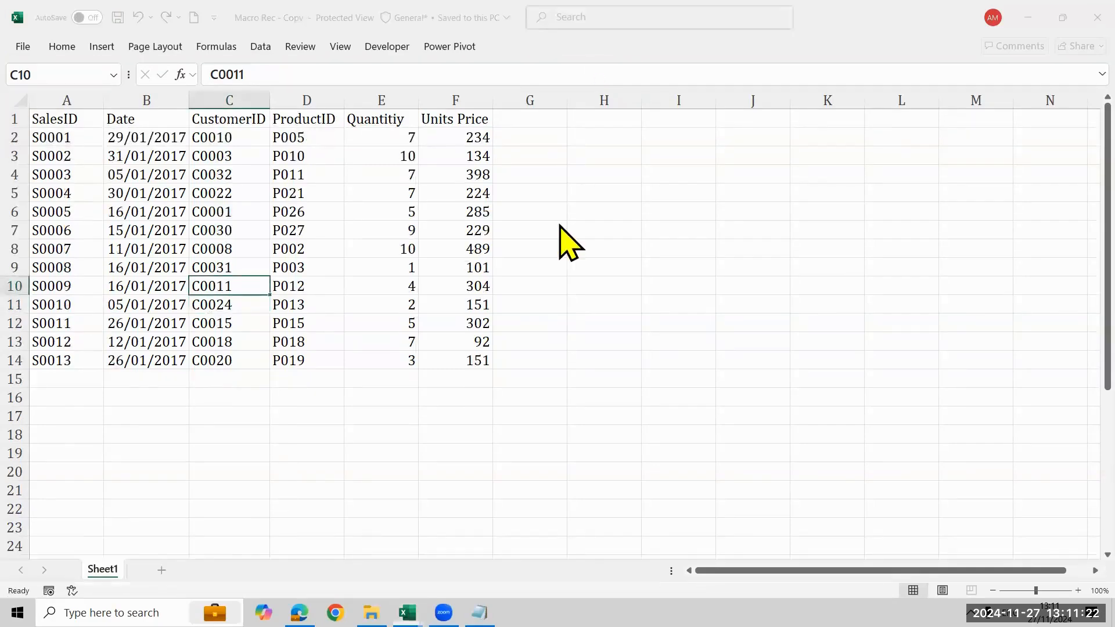
left_click(574, 263)
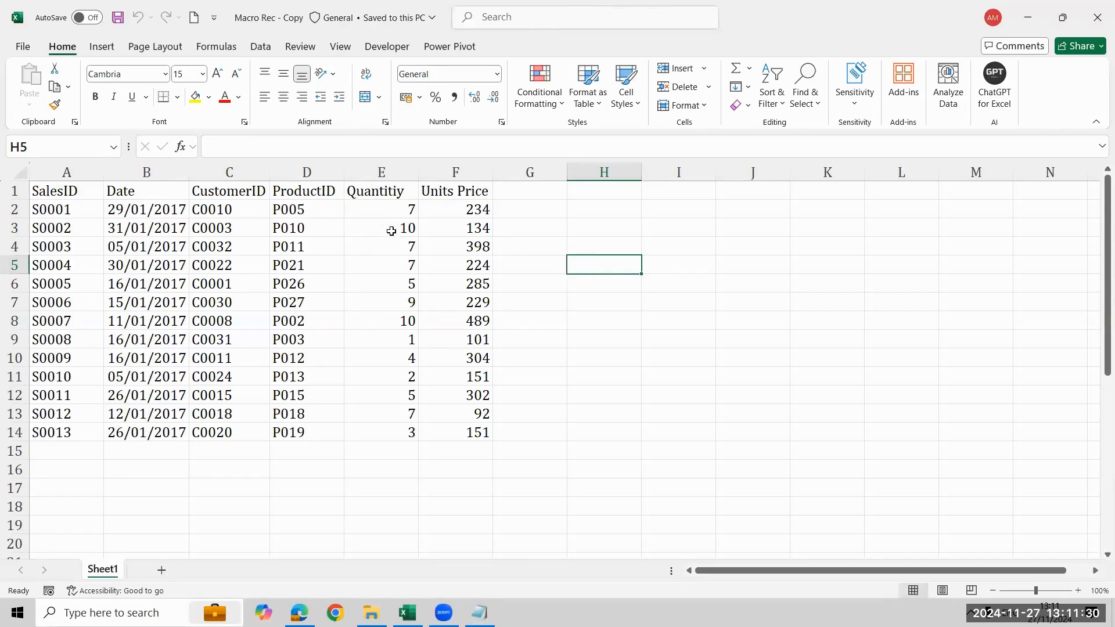
Enter the column header "Total unit price" in cell G1
left_click(527, 193)
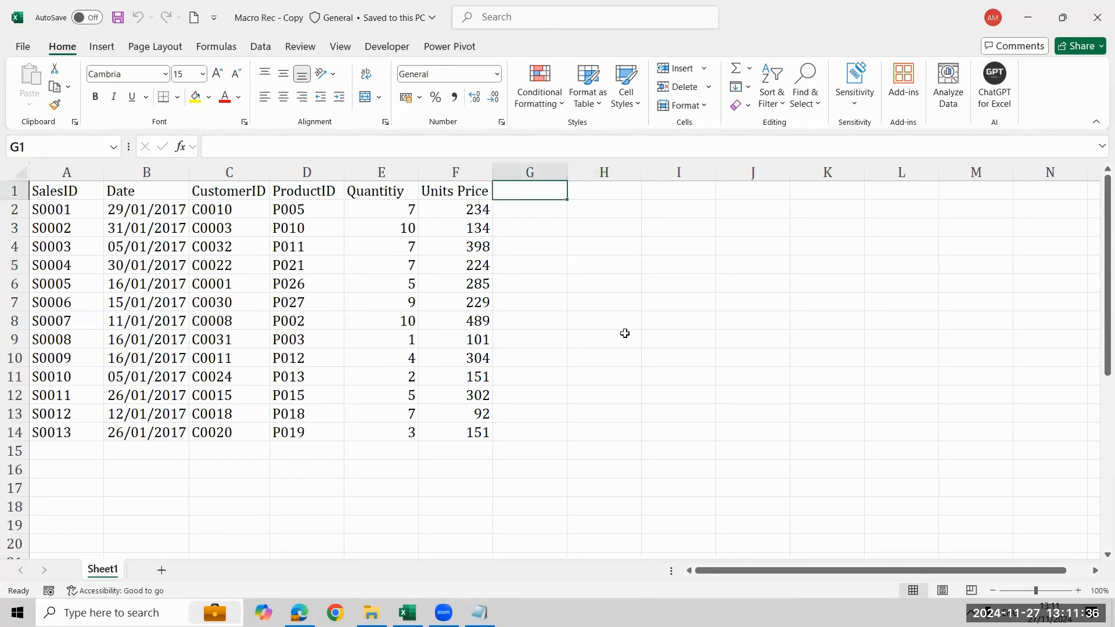
type("Total")
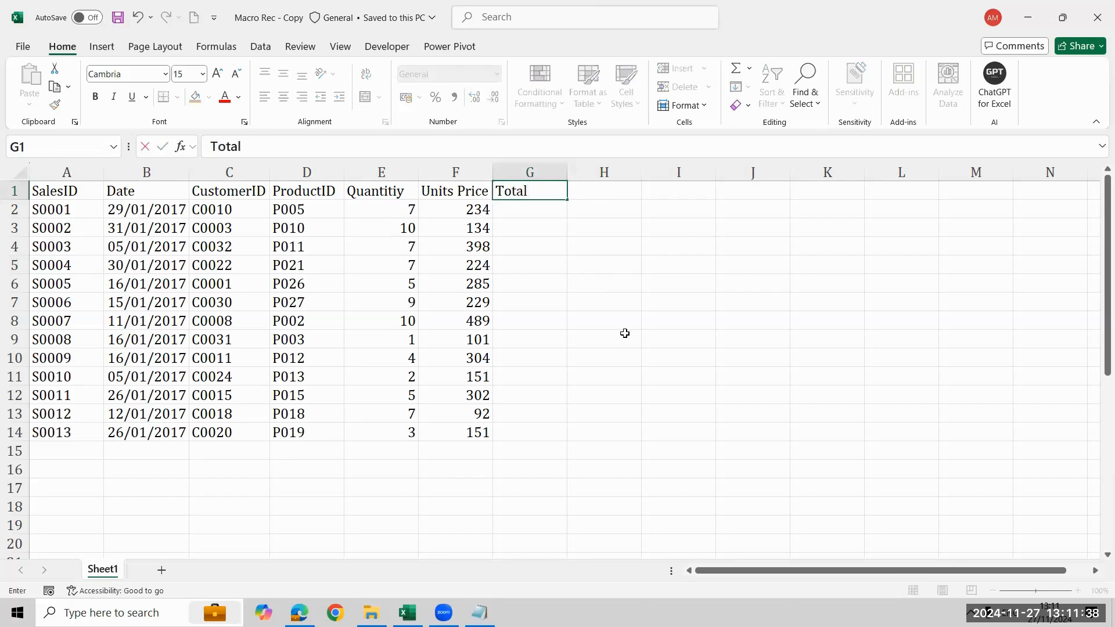
type(" u")
key("BackSpace")
type("unit price")
key("Return")
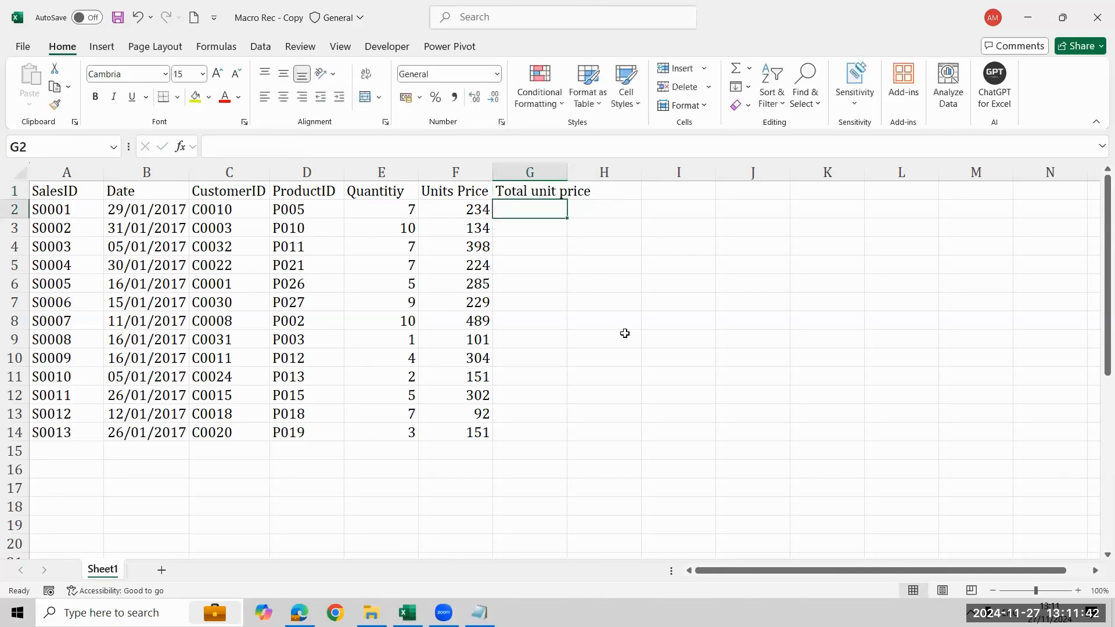
key("Up")
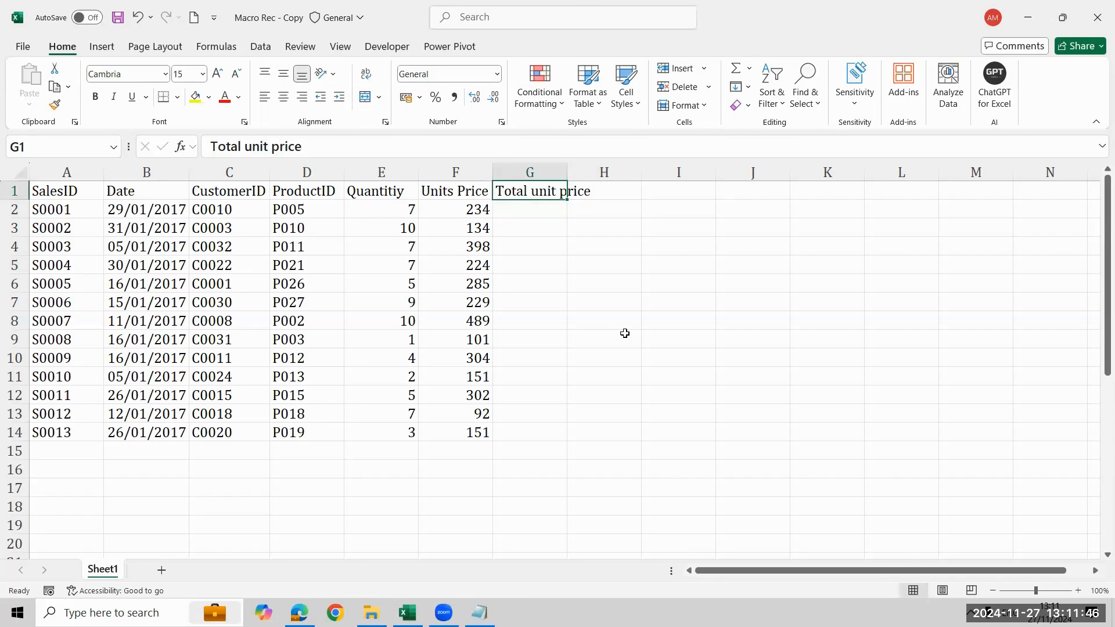
key("Left")
key("Down")
key("Left")
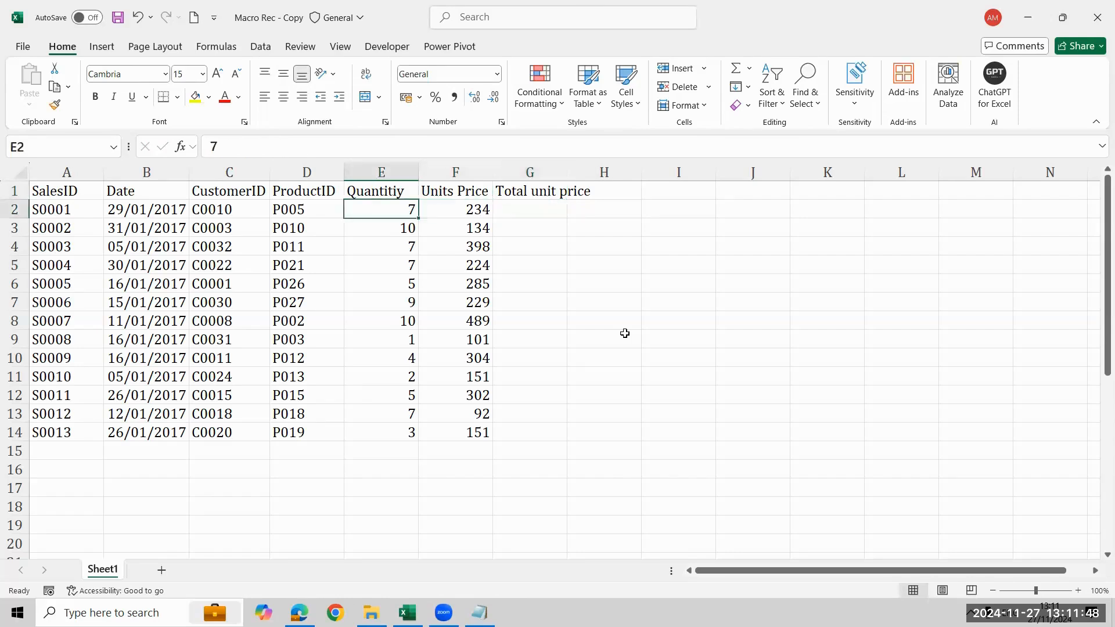
key("ctrl+shift+Down")
key("shift+Right")
key("Right")
key("Right")
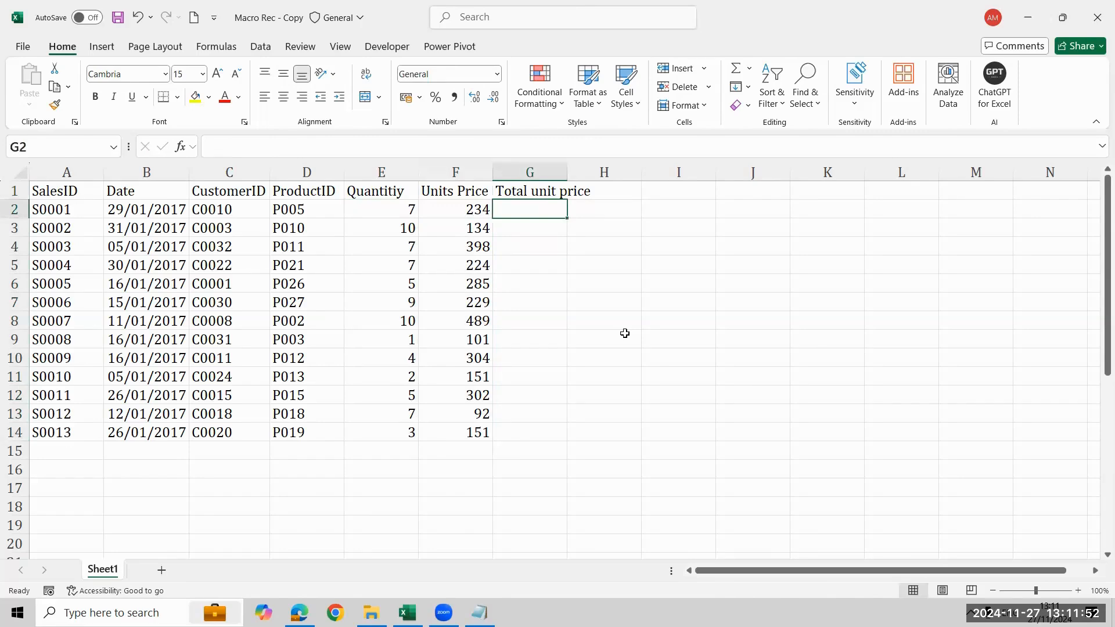
key("Left")
key("Left")
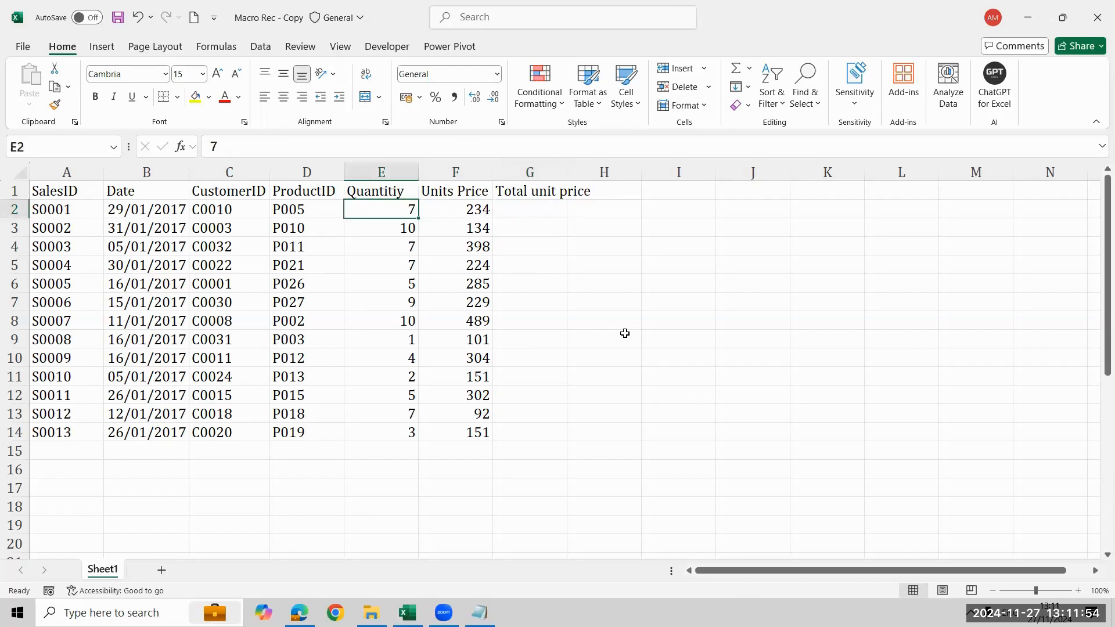
key("Right")
key("Right")
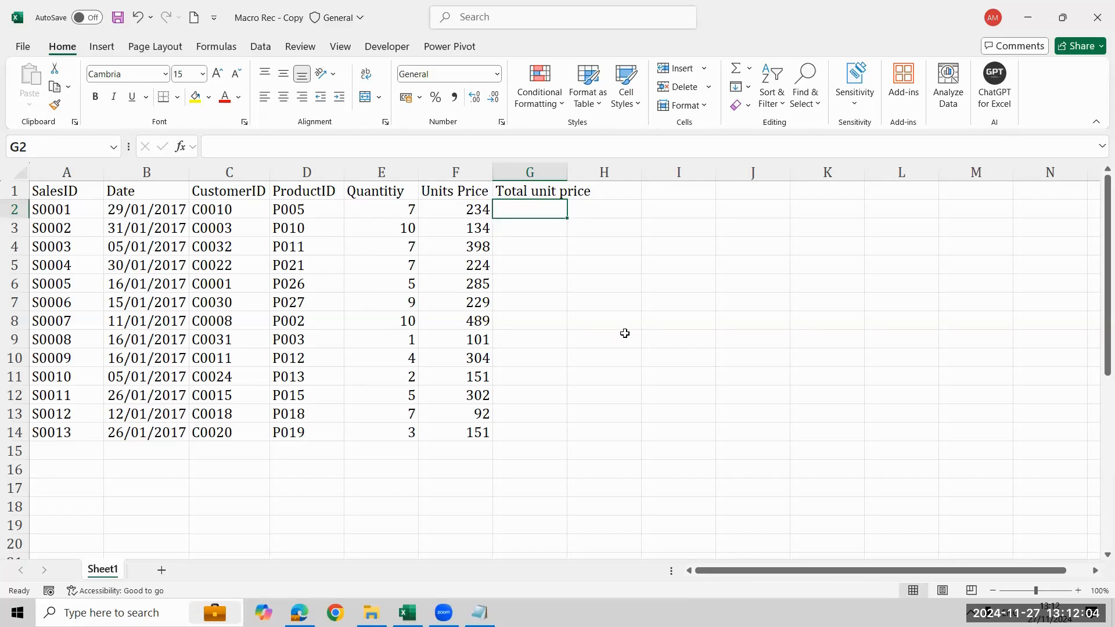
key("Left")
key("Left")
key("Left")
key("Left")
key("Left")
key("Up")
key("ctrl+shift+Down")
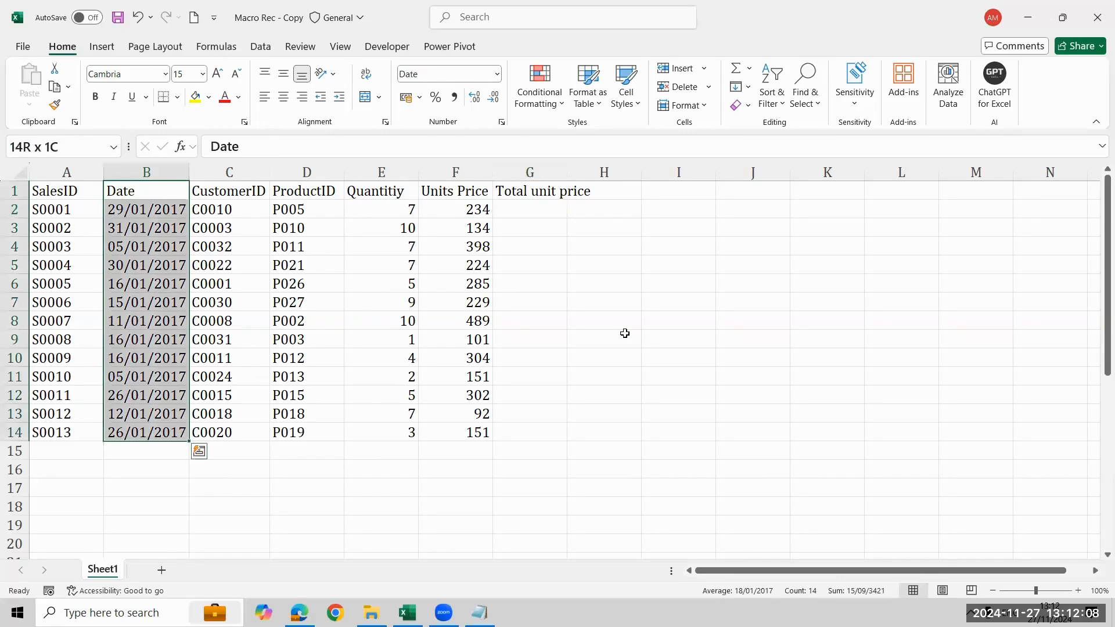
Apply all borders to the table in A1:G14 and fill its header row with light grey
key("Left")
key("ctrl+shift+Right")
key("shift+Down")
key("ctrl+shift+Down")
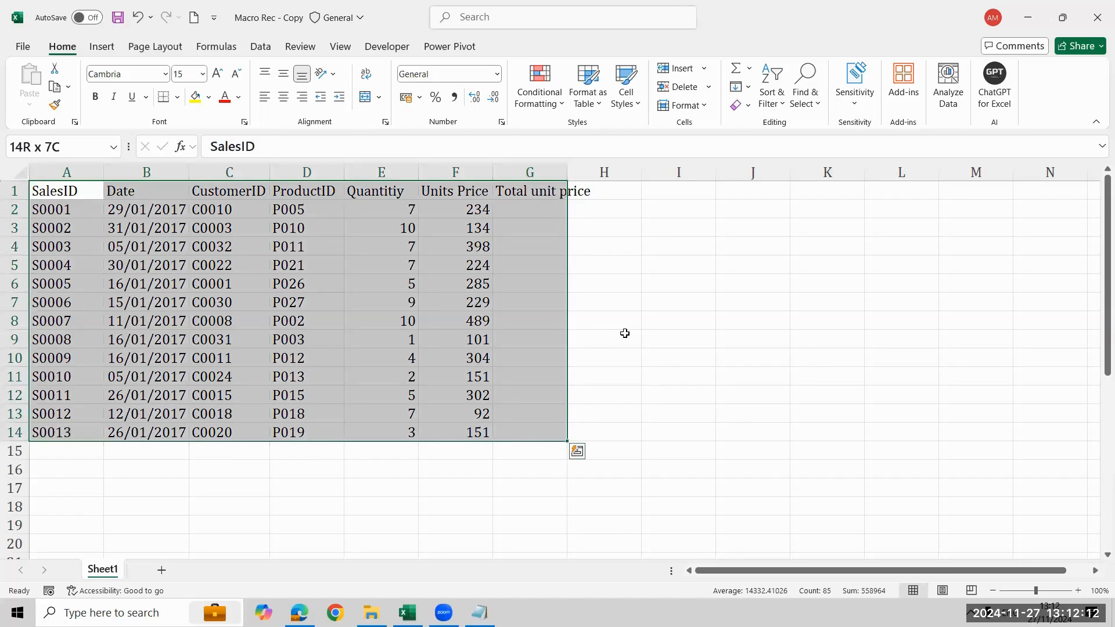
key("alt+h")
key("b")
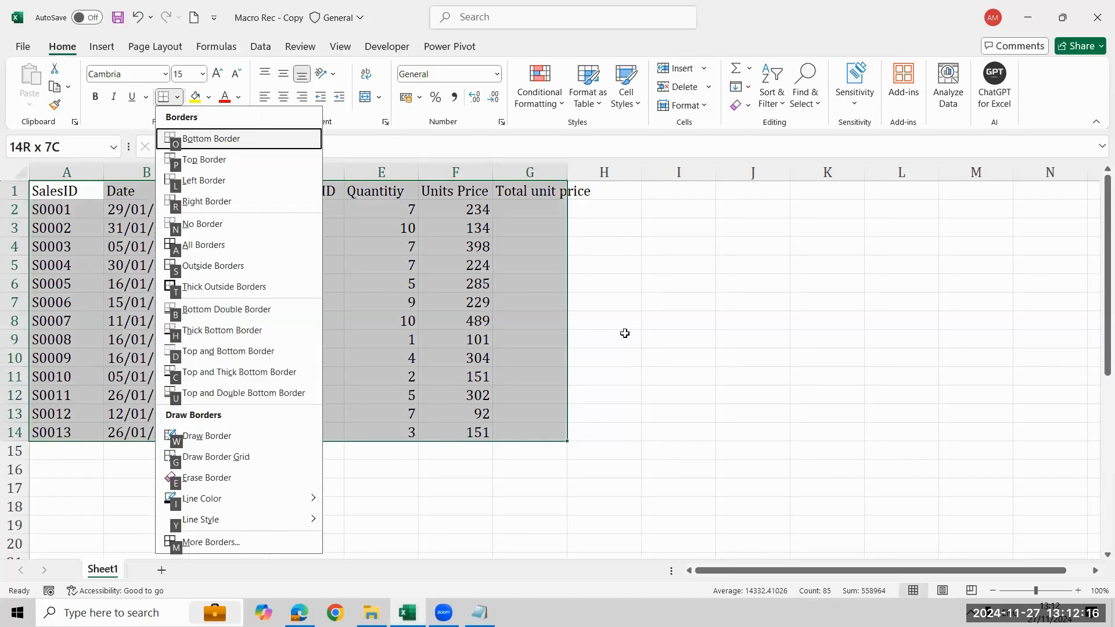
type("ahba")
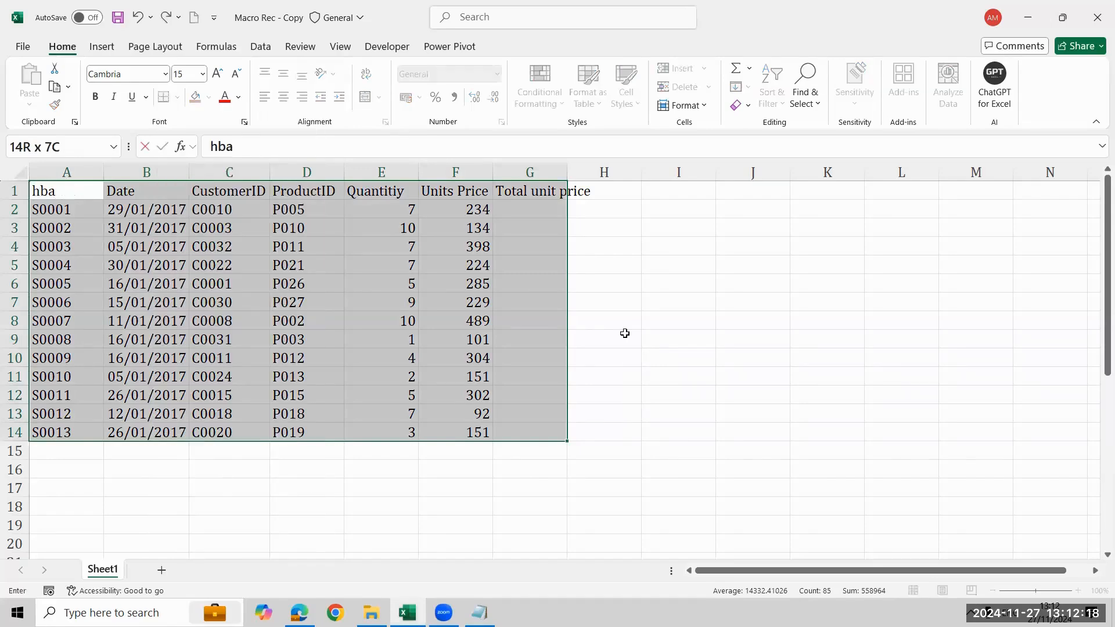
key("Escape")
key("alt+h")
key("b")
key("a")
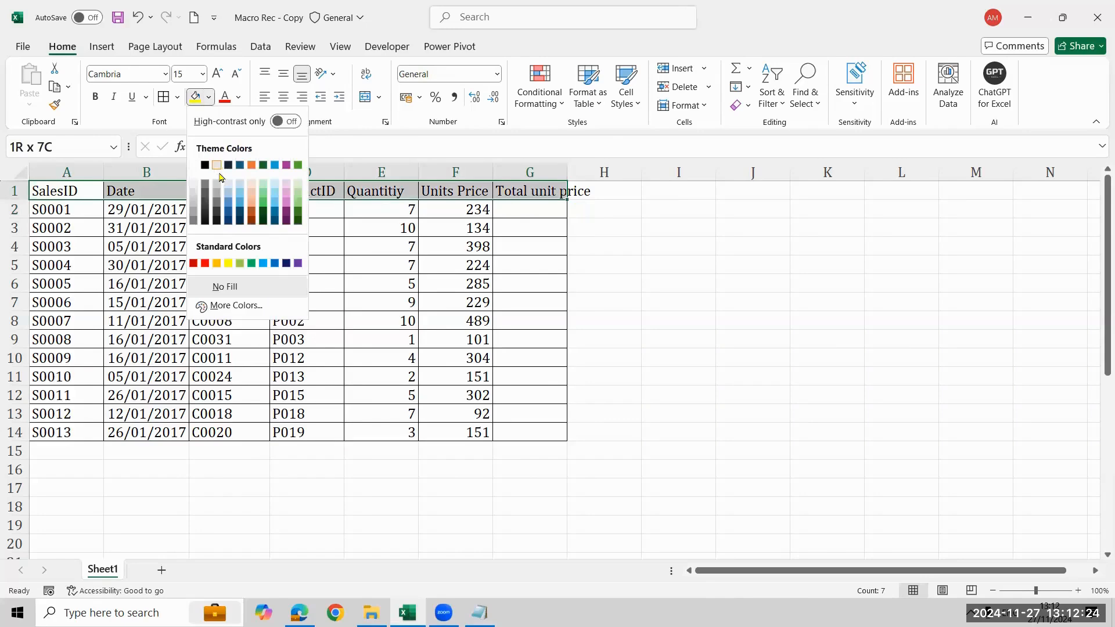
left_click(219, 167)
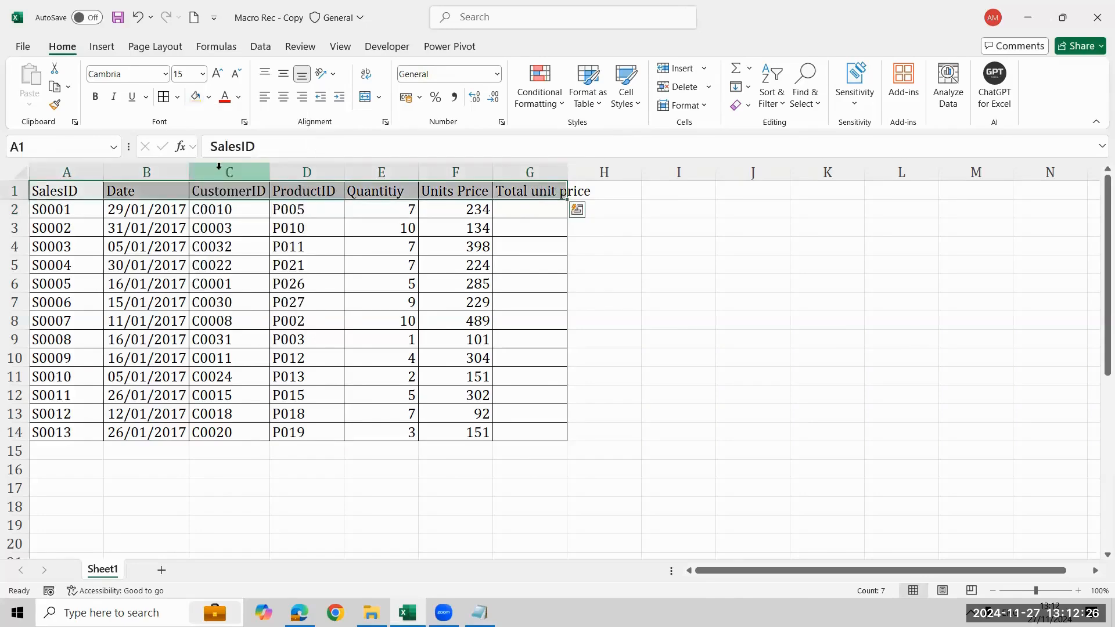
Center the contents of the Quantity, Units Price and Total unit price cells in E2:G14
key("Down")
key("Right")
key("Right")
key("Right")
key("Right")
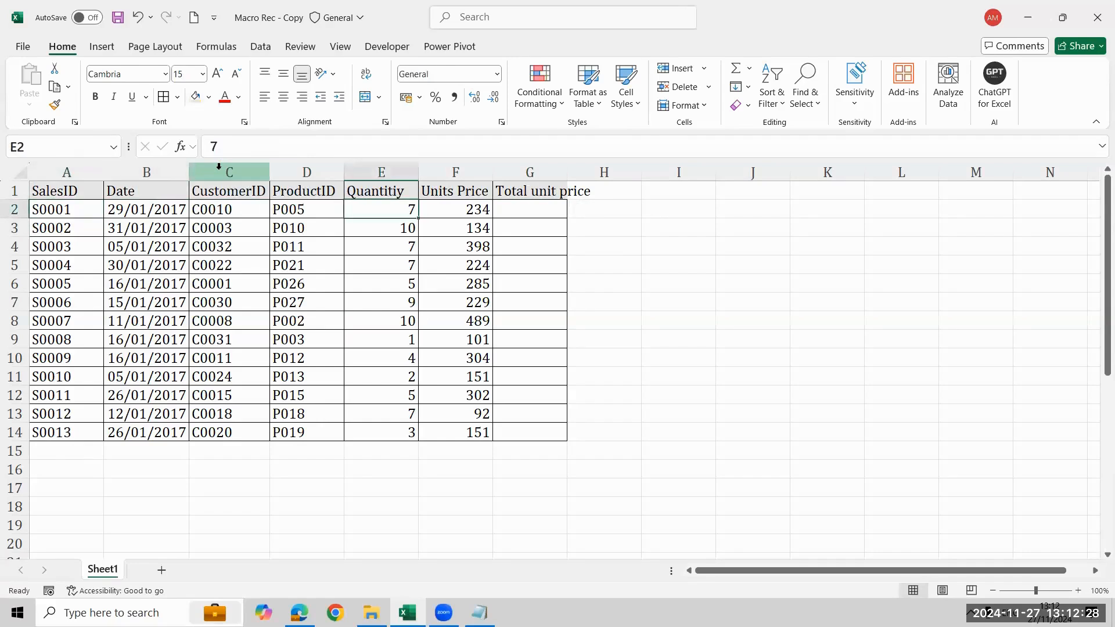
key("shift+Right")
key("ctrl+shift+Down")
key("shift+Right")
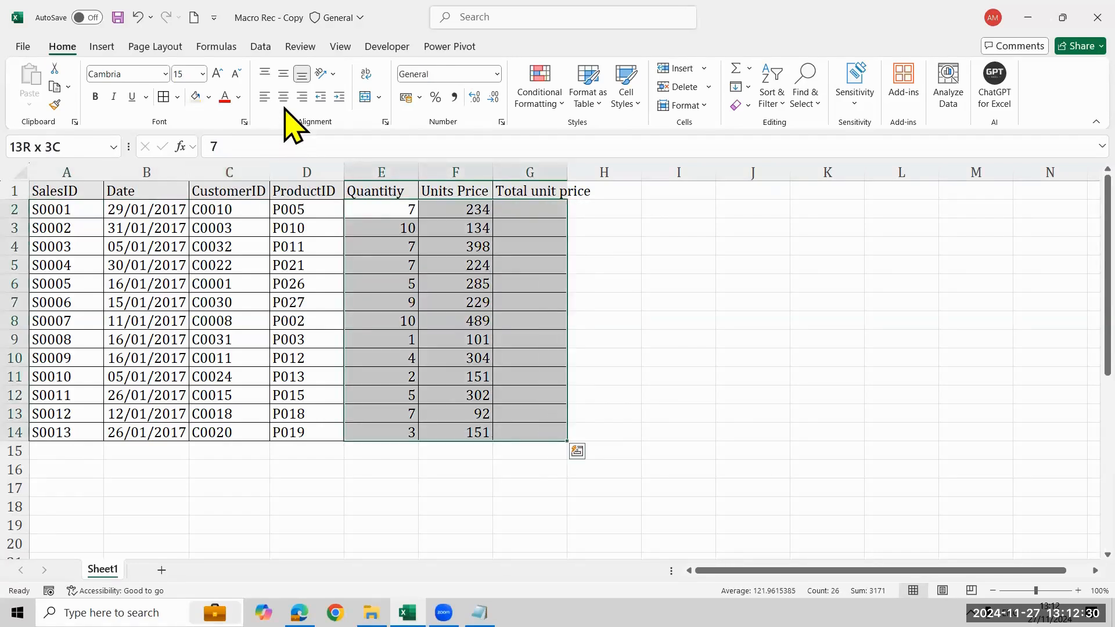
left_click(283, 97)
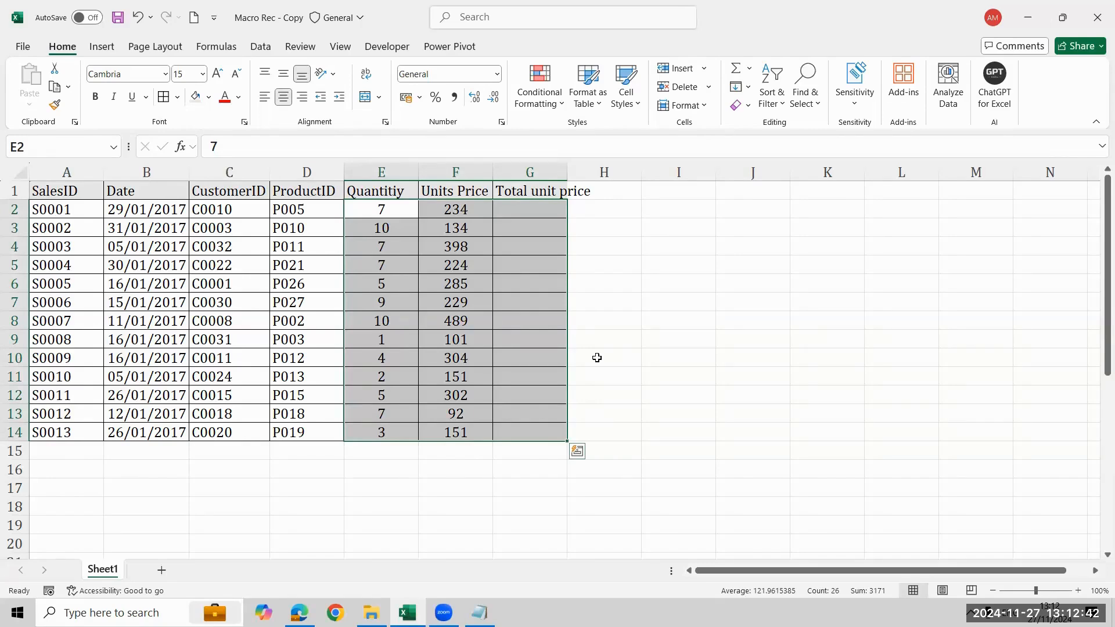
Undo the table's alignment, fill and border formatting, and clear the "Total unit price" header from cell G1
key("ctrl+z")
key("ctrl+a")
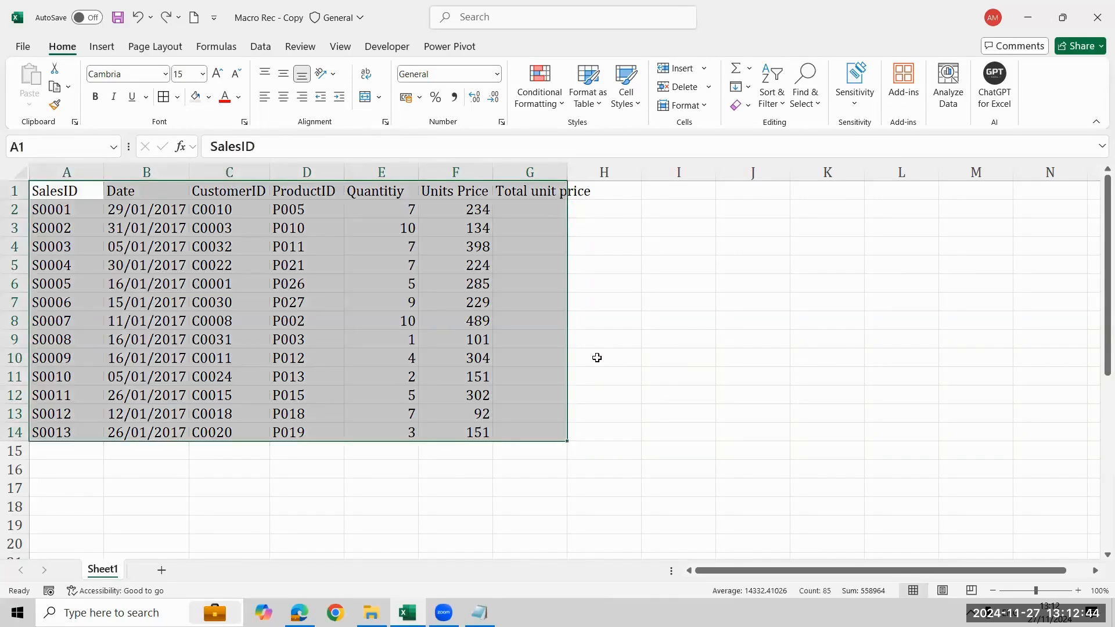
key("ctrl+Home")
key("ctrl+Right")
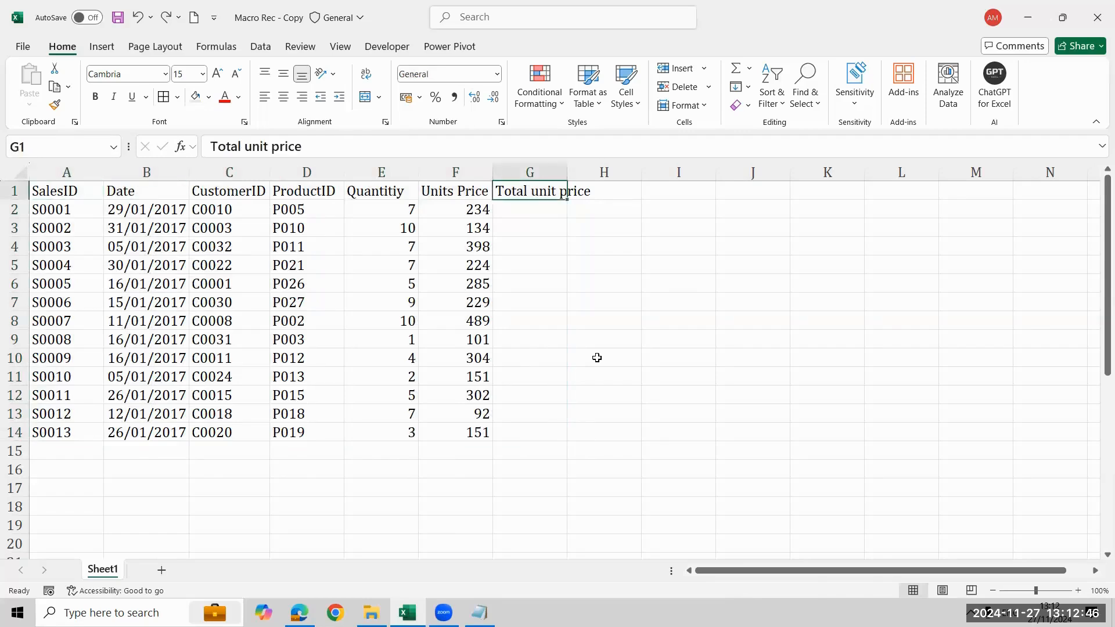
key("Delete")
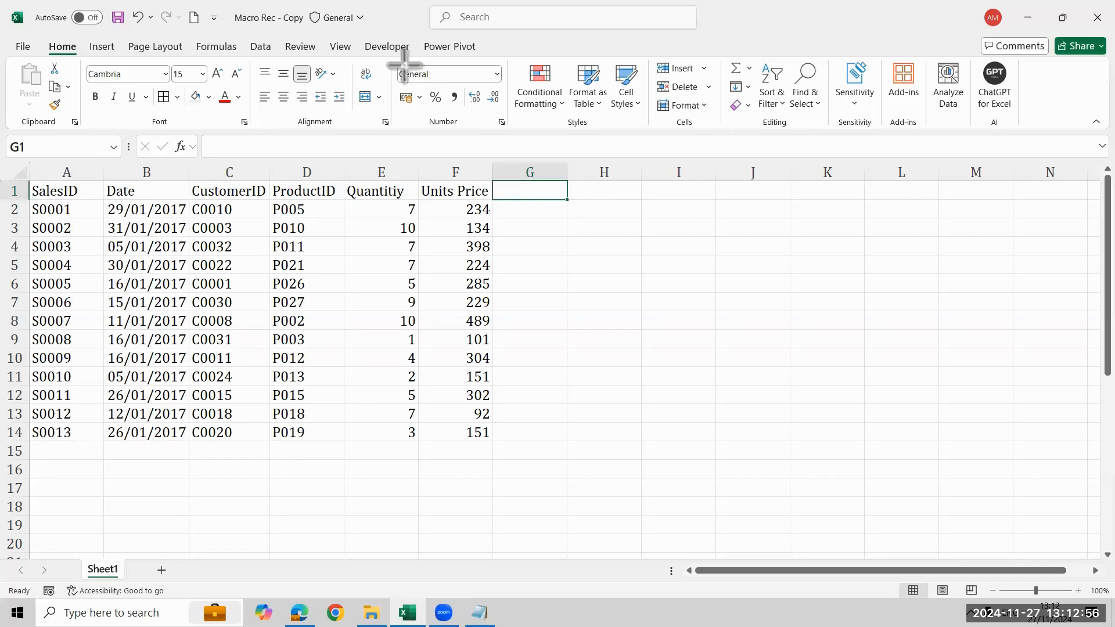
left_click_drag(363, 34, 416, 57)
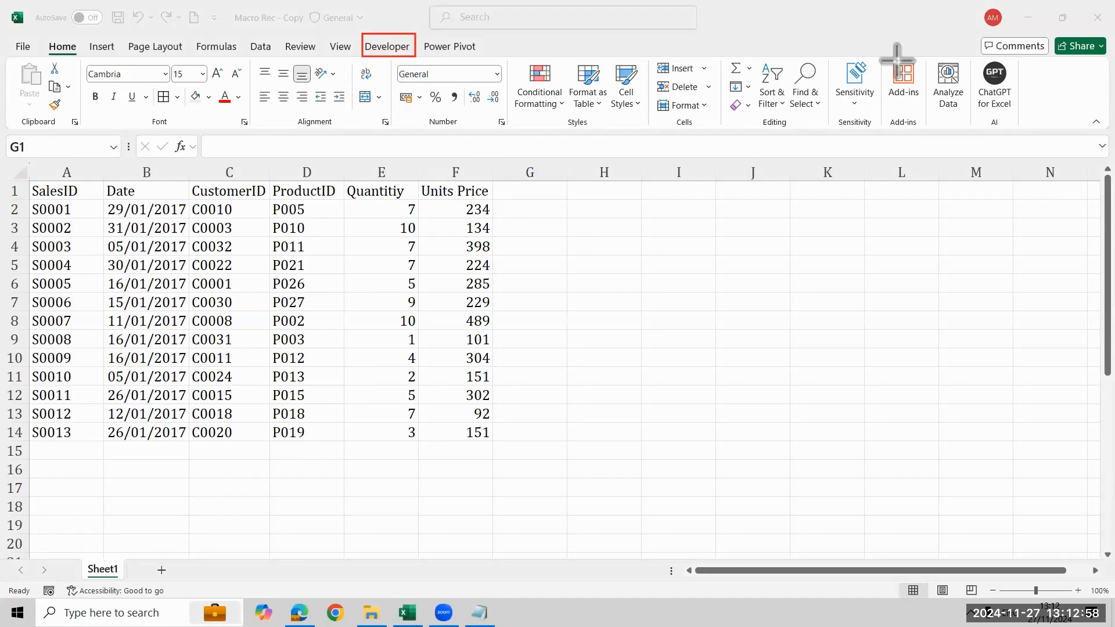
Check in the Excel ribbon customization options that the Developer tab is enabled, and close the options
left_click(1099, 421)
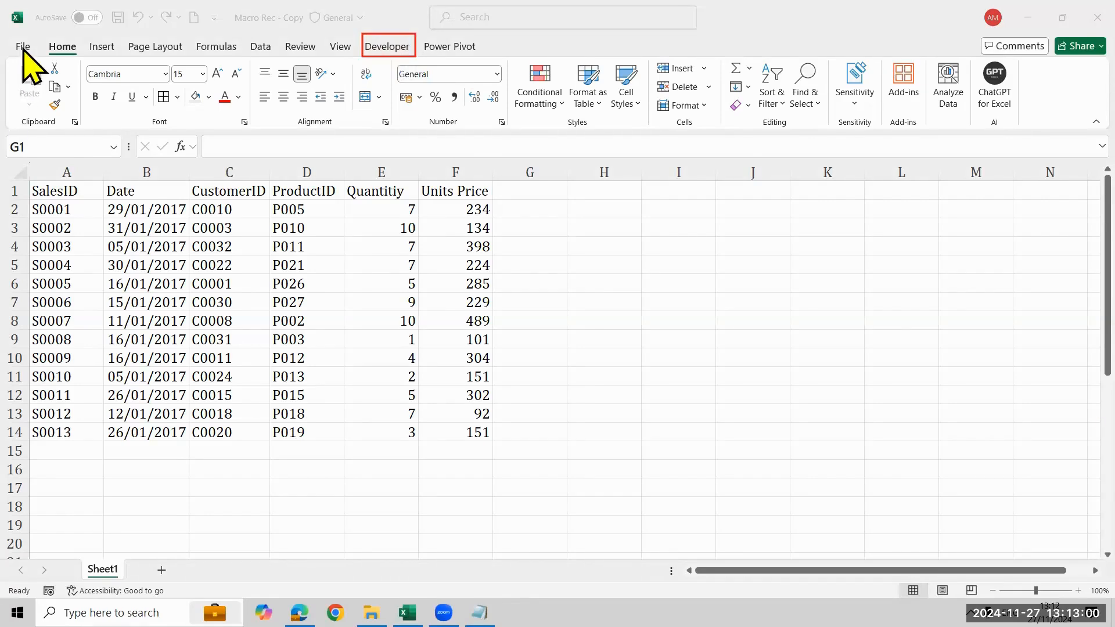
left_click(24, 48)
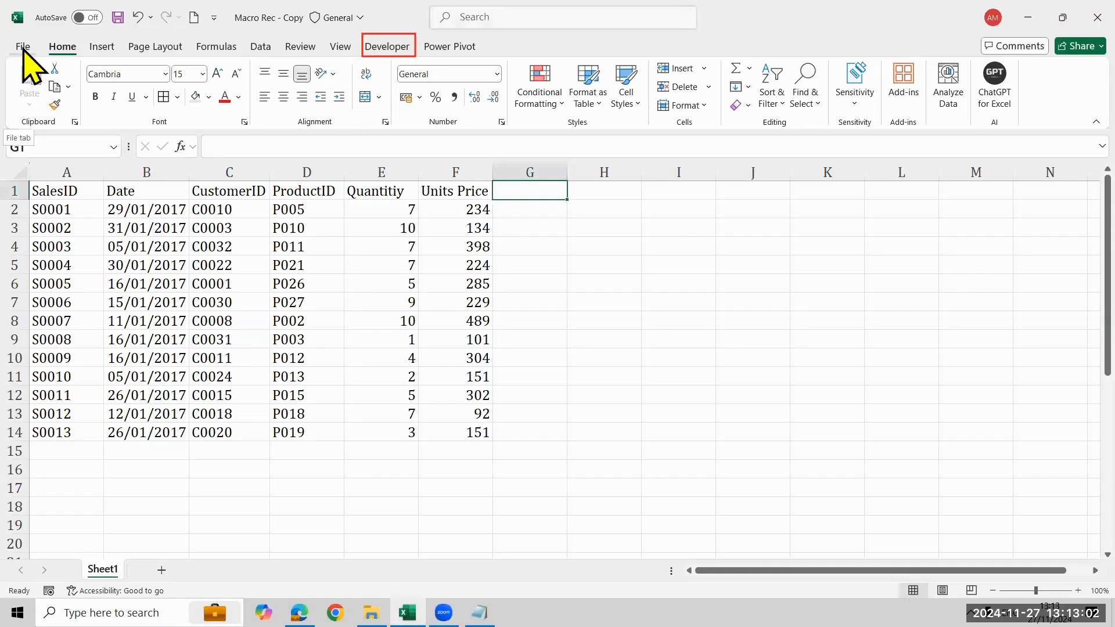
left_click(23, 49)
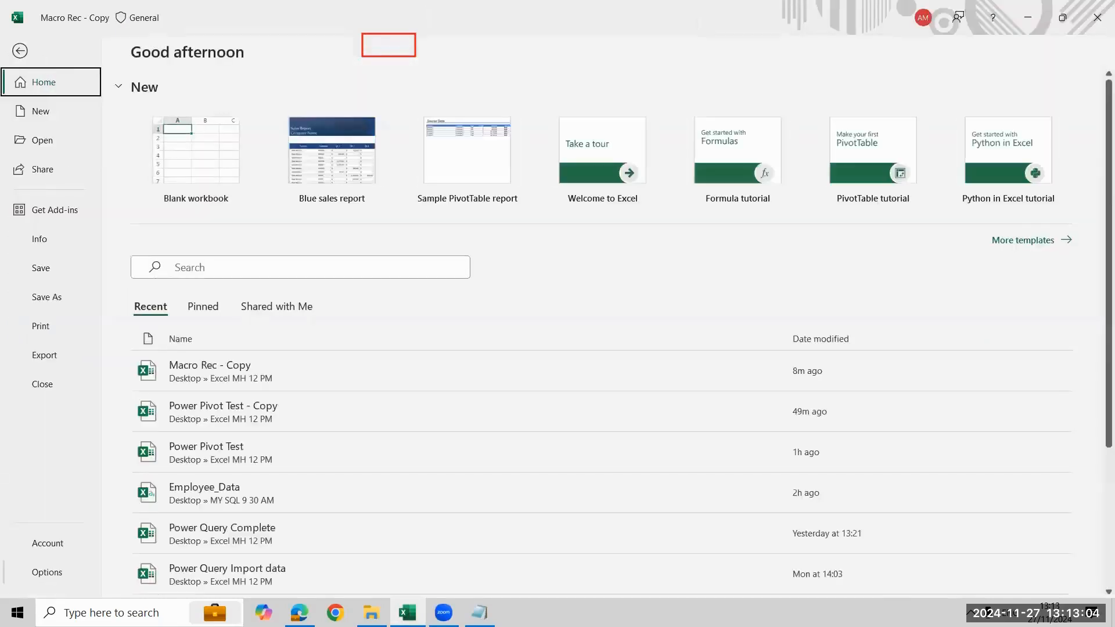
left_click(47, 572)
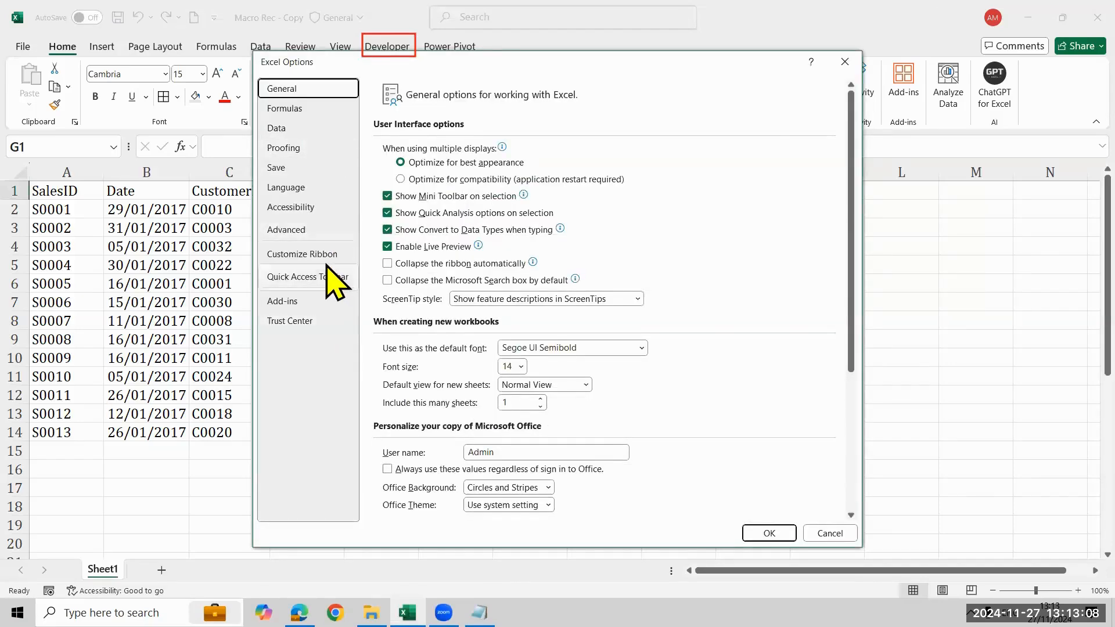
left_click(324, 259)
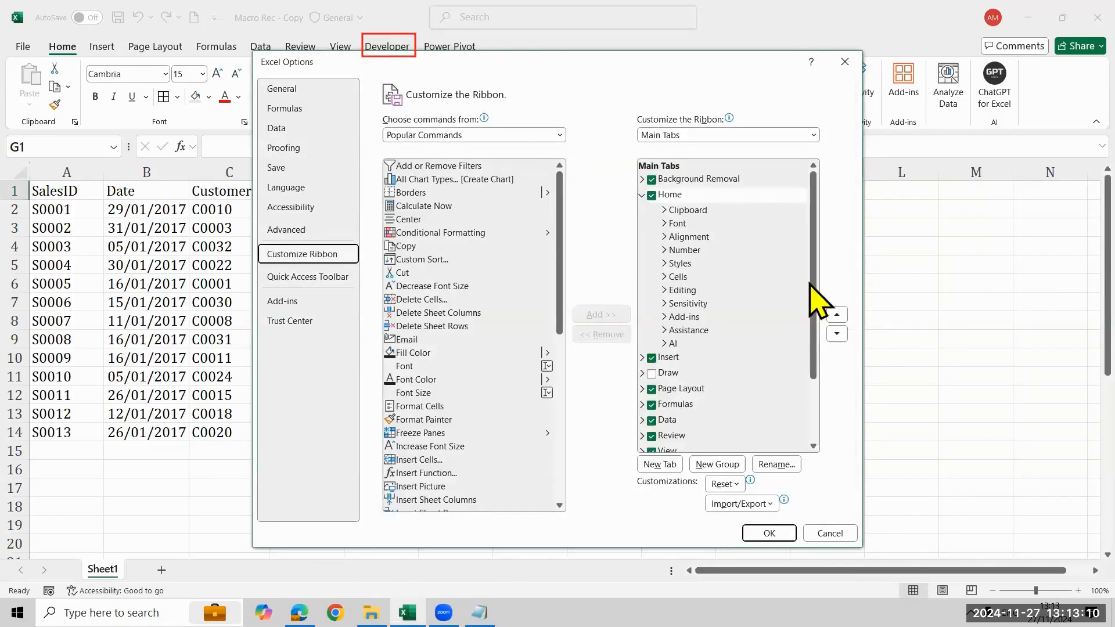
left_click(642, 196)
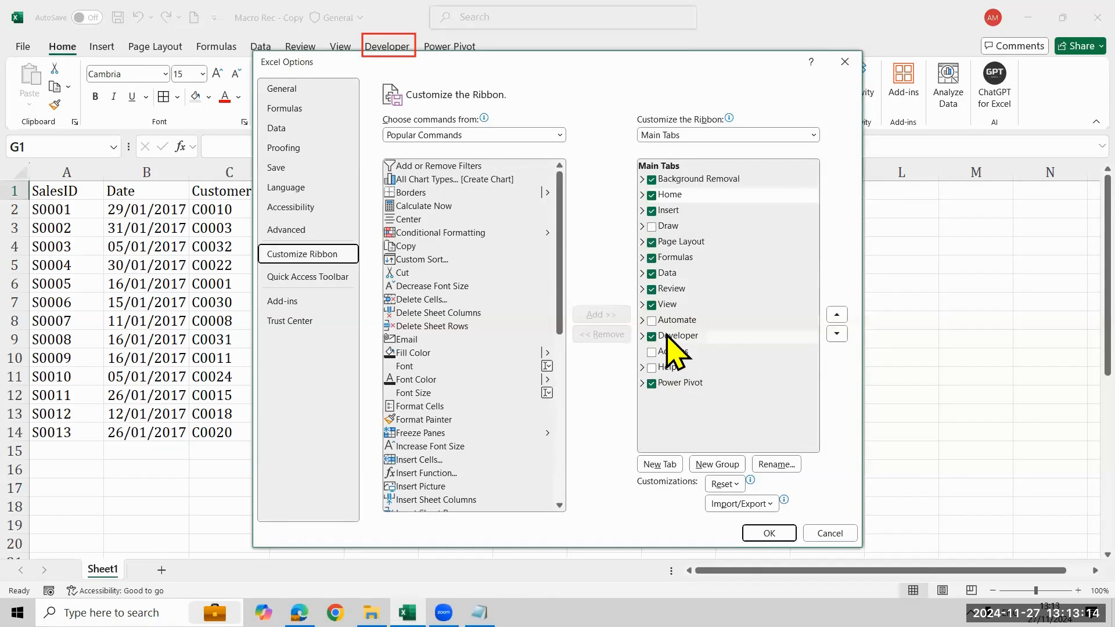
left_click(782, 80)
left_click_drag(263, 247, 347, 262)
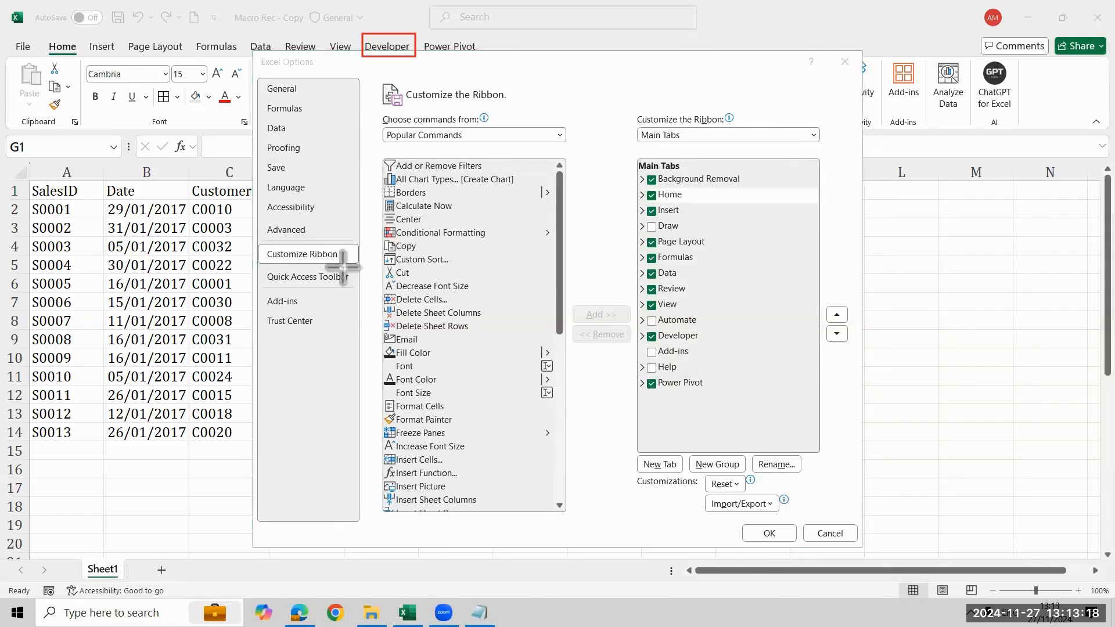
mouse_move(629, 329)
left_mouse_down()
mouse_move(717, 329)
mouse_move(723, 348)
left_mouse_up()
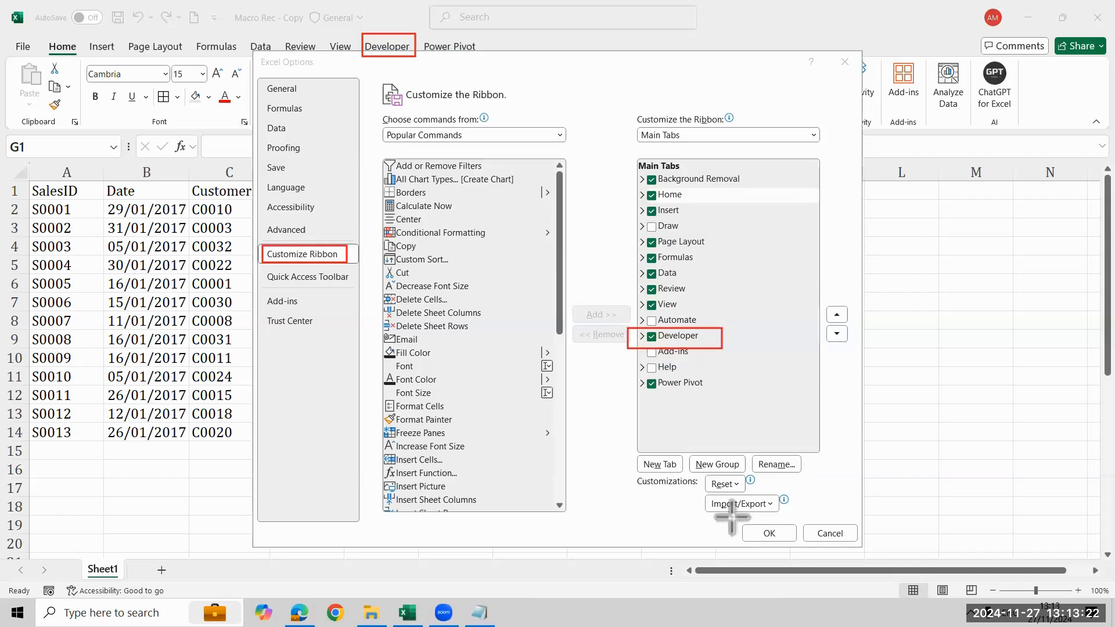
left_click_drag(723, 515, 800, 552)
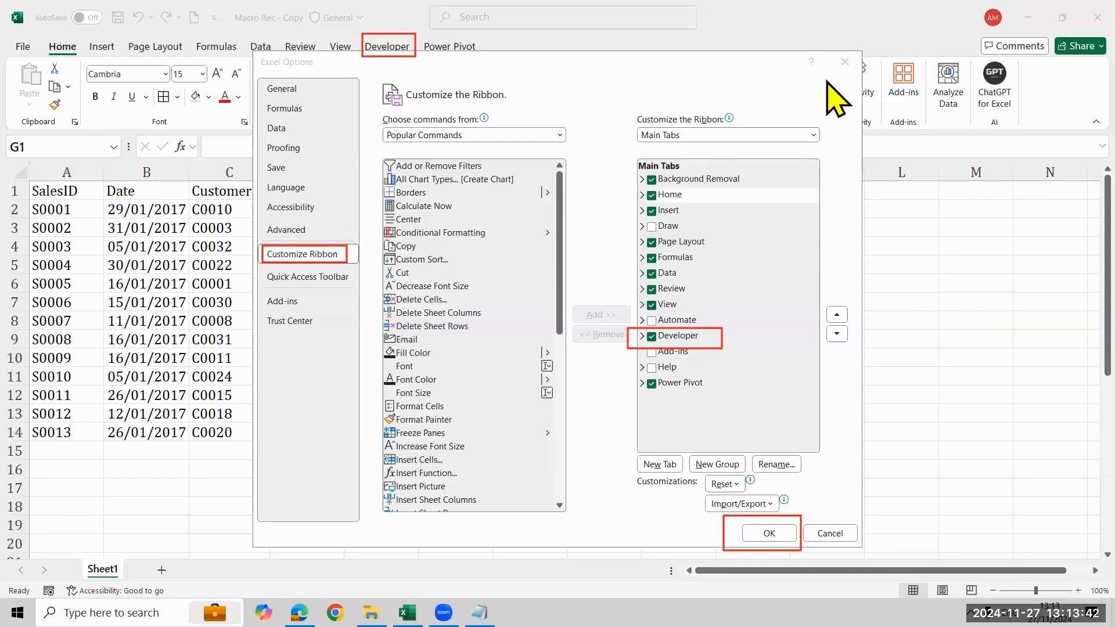
left_click(848, 57)
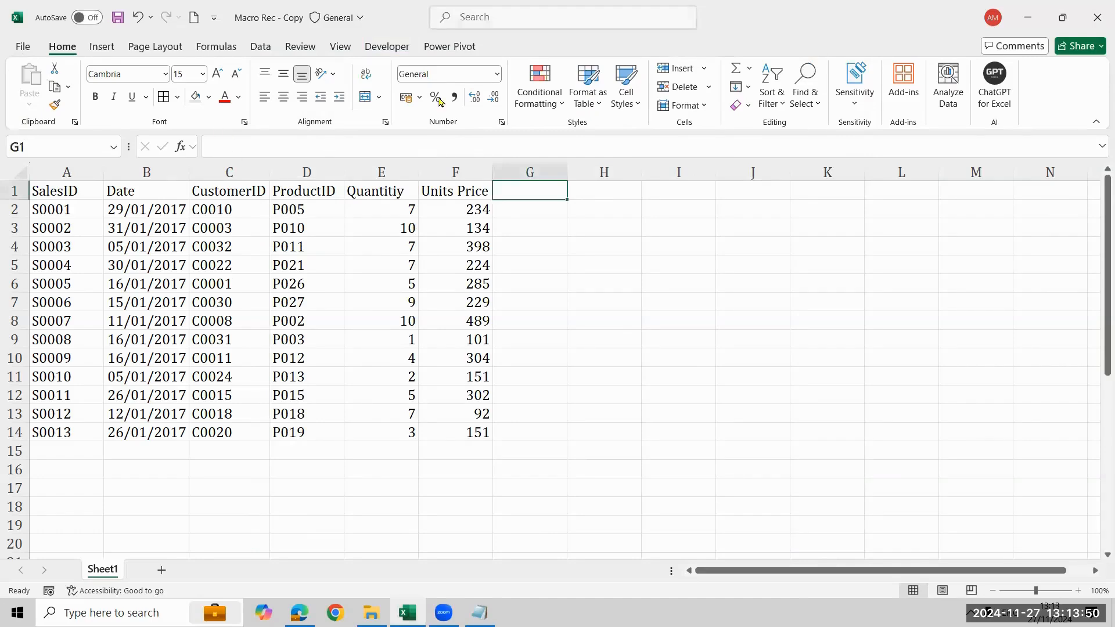
Display the developer commands for working with and recording macros
left_click(392, 48)
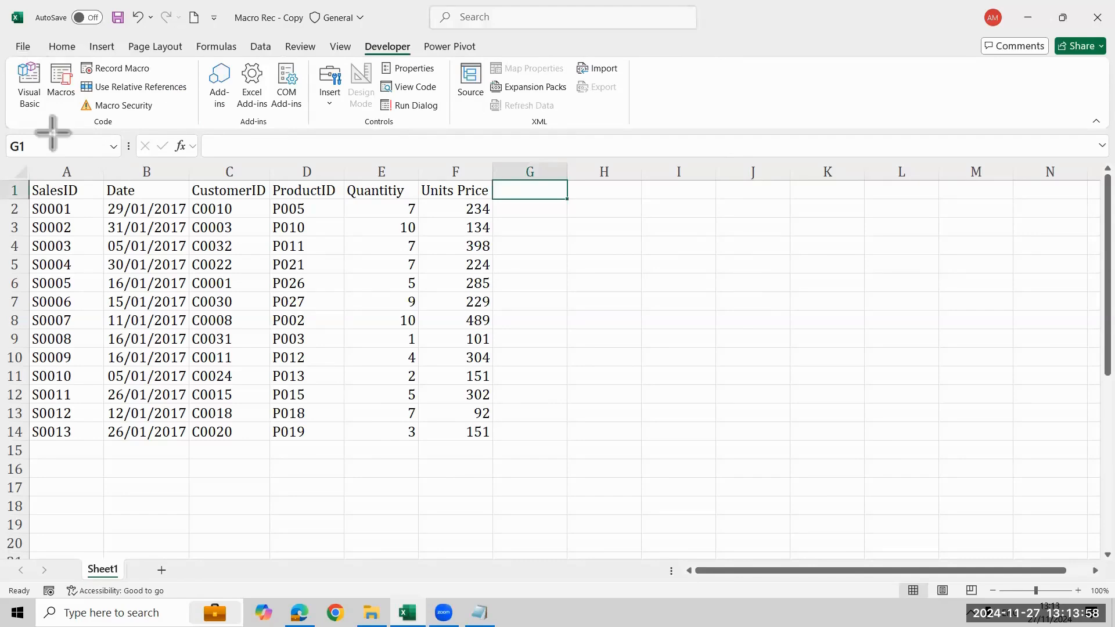
mouse_move(7, 51)
left_mouse_down()
mouse_move(53, 130)
mouse_move(78, 123)
left_mouse_up()
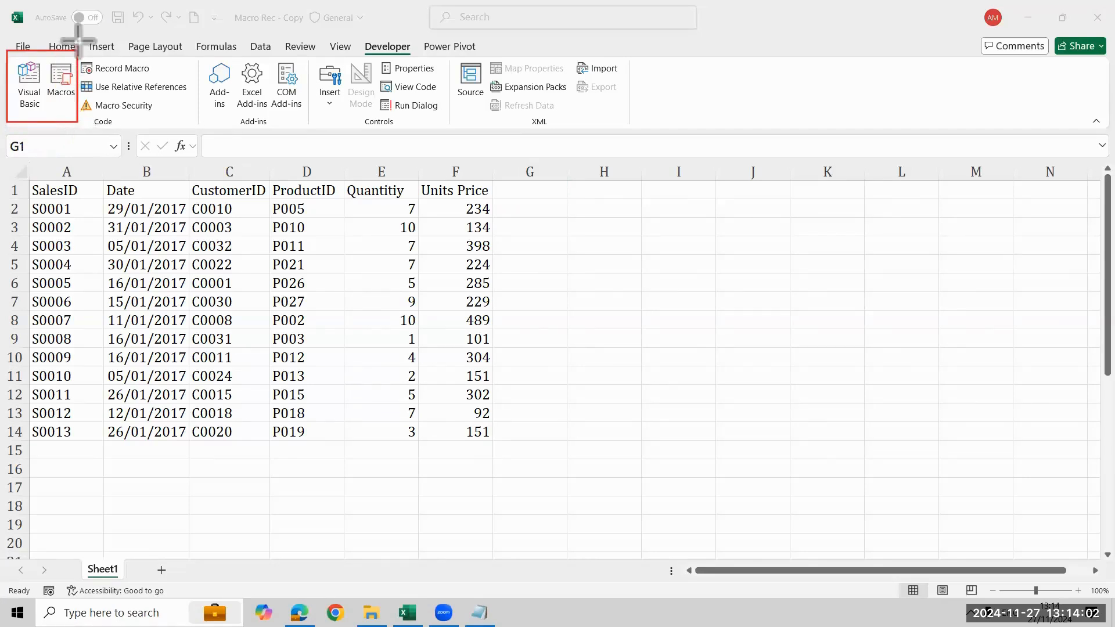
mouse_move(76, 52)
left_mouse_down()
mouse_move(180, 94)
mouse_move(197, 86)
mouse_move(190, 79)
left_mouse_up()
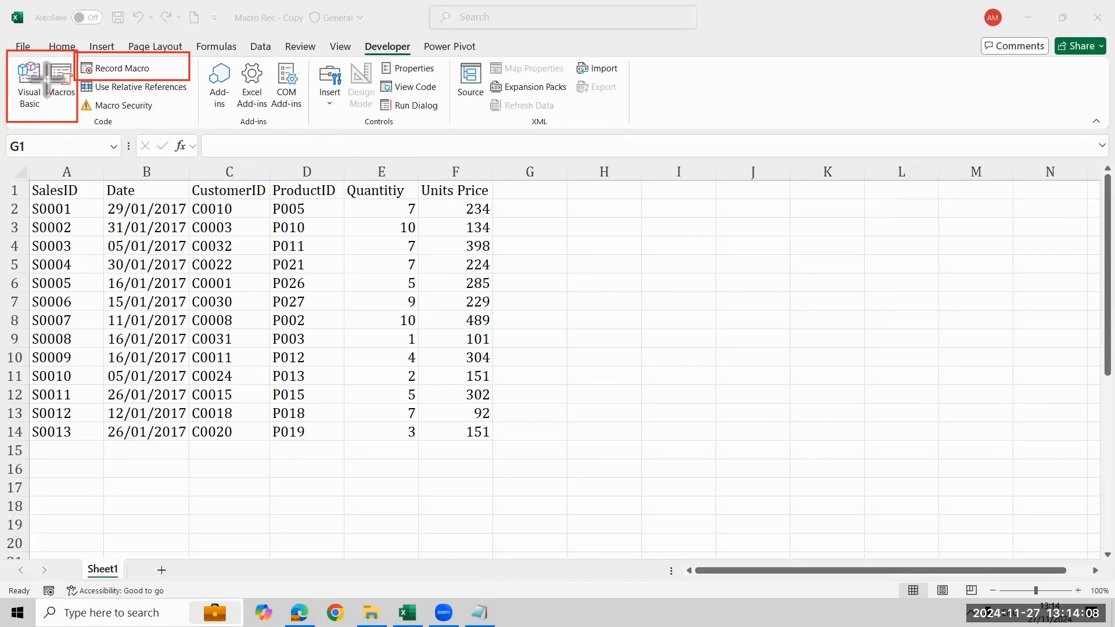
left_click(431, 157)
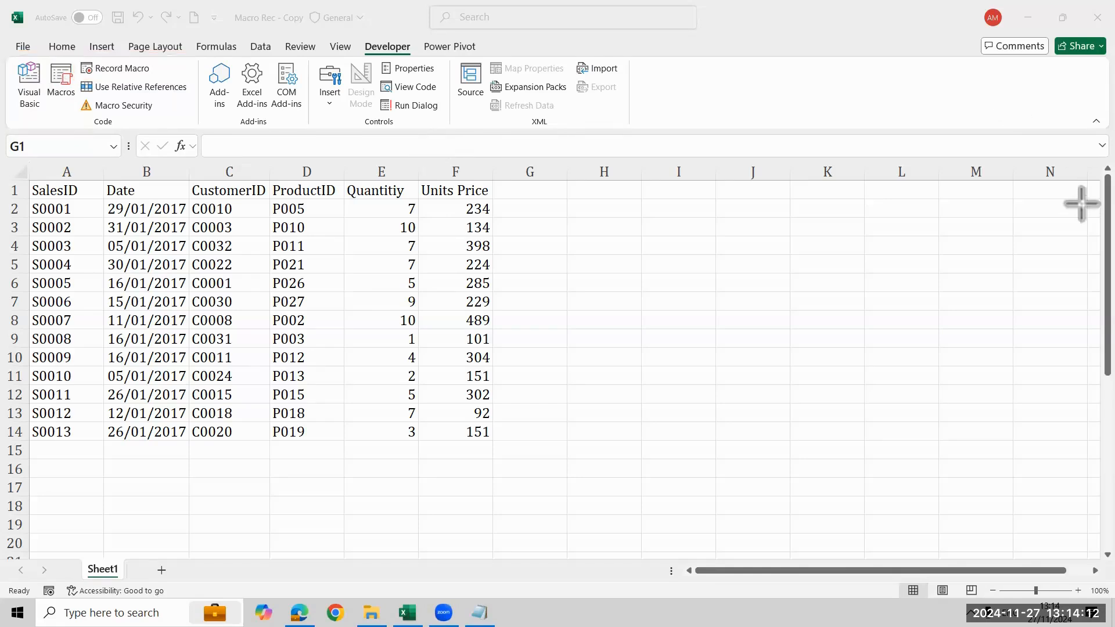
left_click_drag(74, 54, 187, 82)
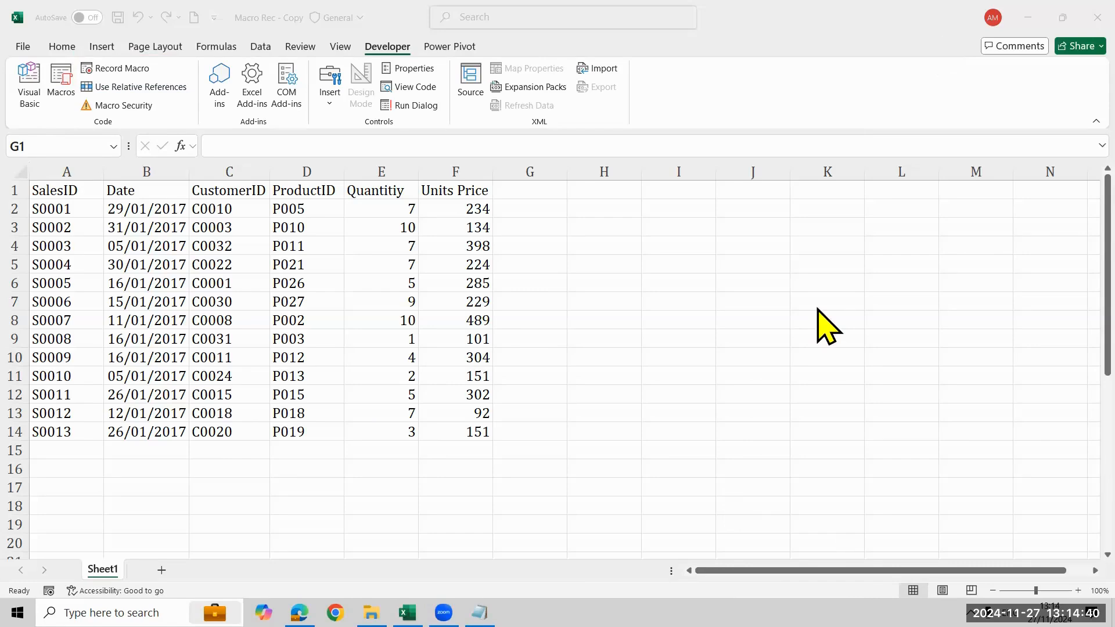
left_click(879, 267)
key("BackSpace")
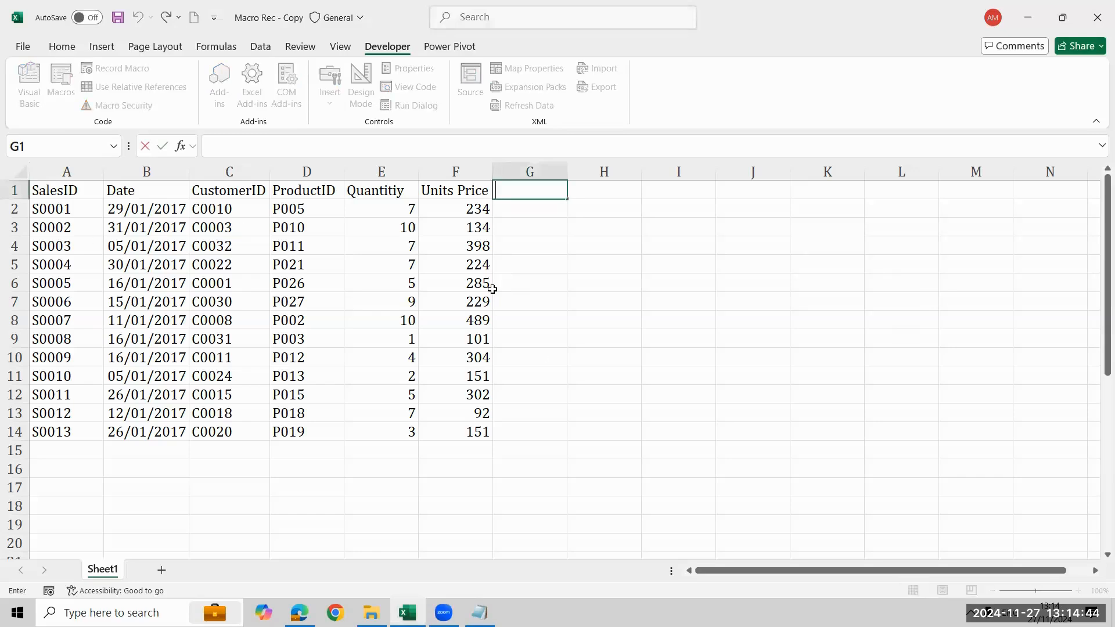
left_click(846, 280)
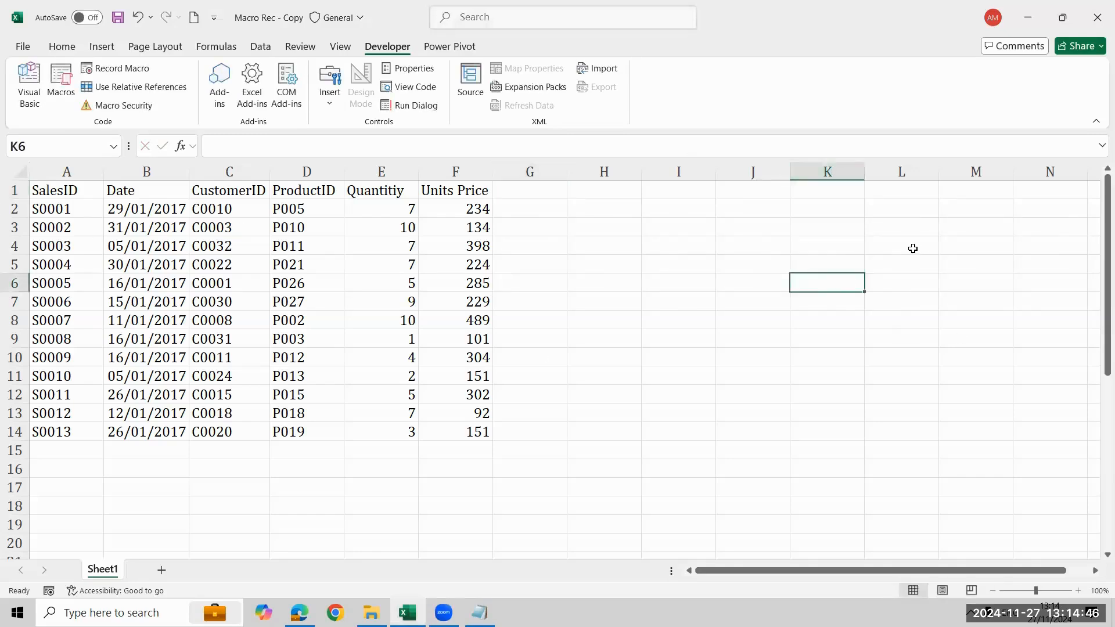
left_click(333, 261)
left_click(153, 286)
left_click(146, 369)
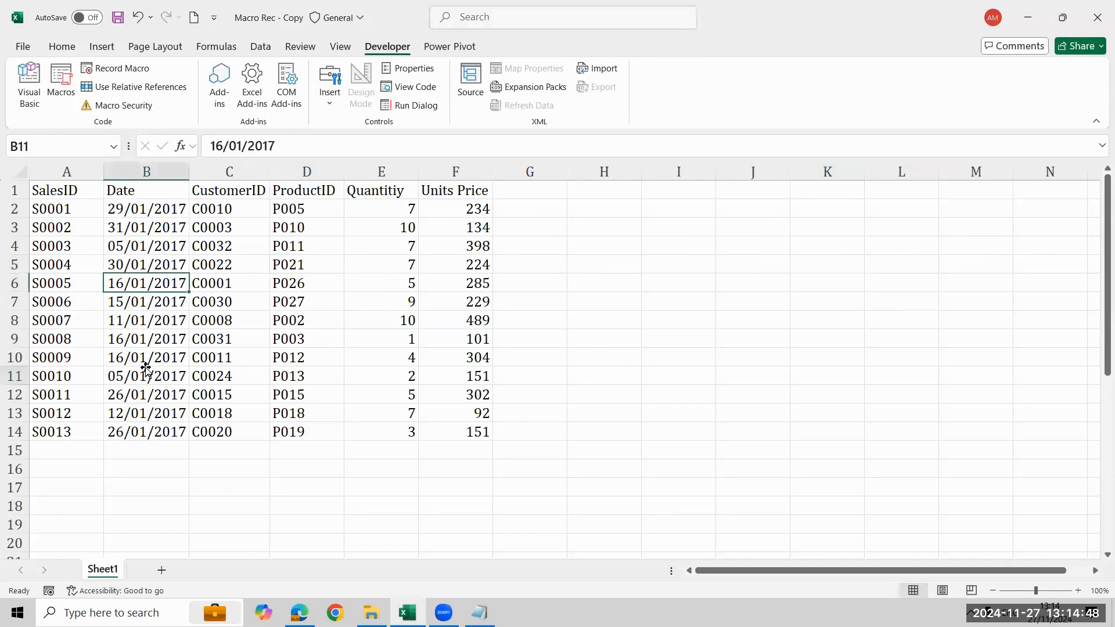
left_click(837, 308)
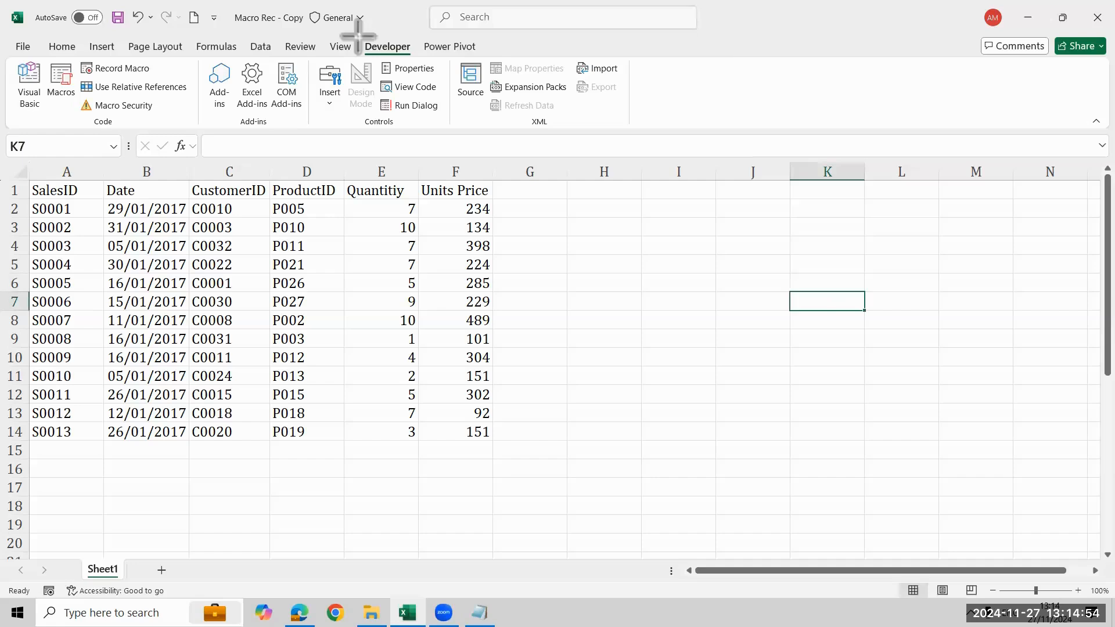
left_click_drag(359, 36, 419, 56)
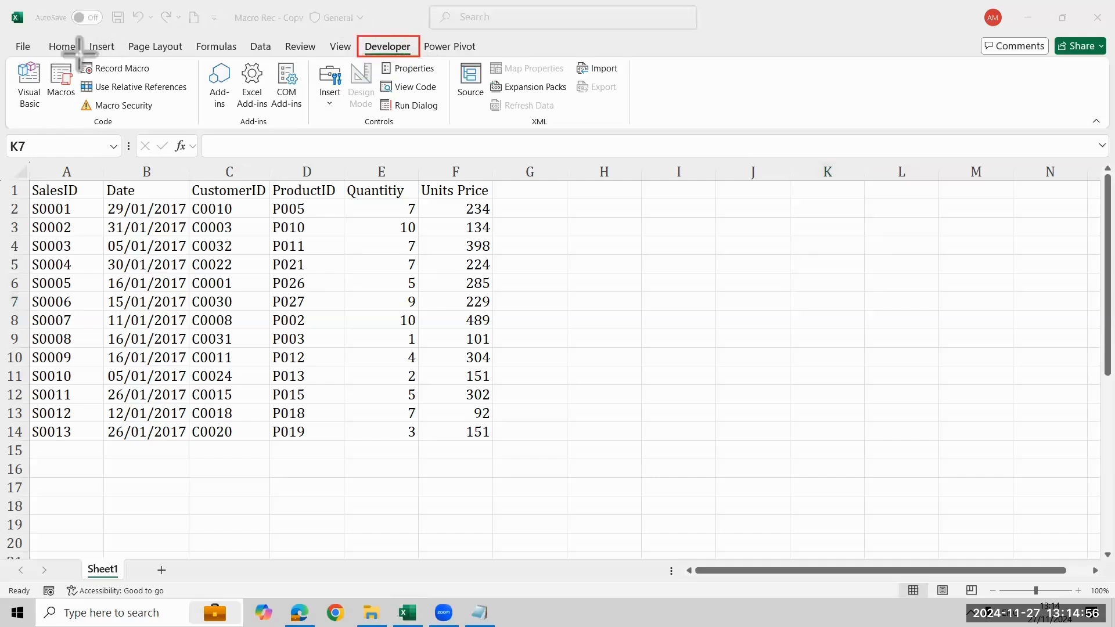
left_click_drag(73, 57, 173, 75)
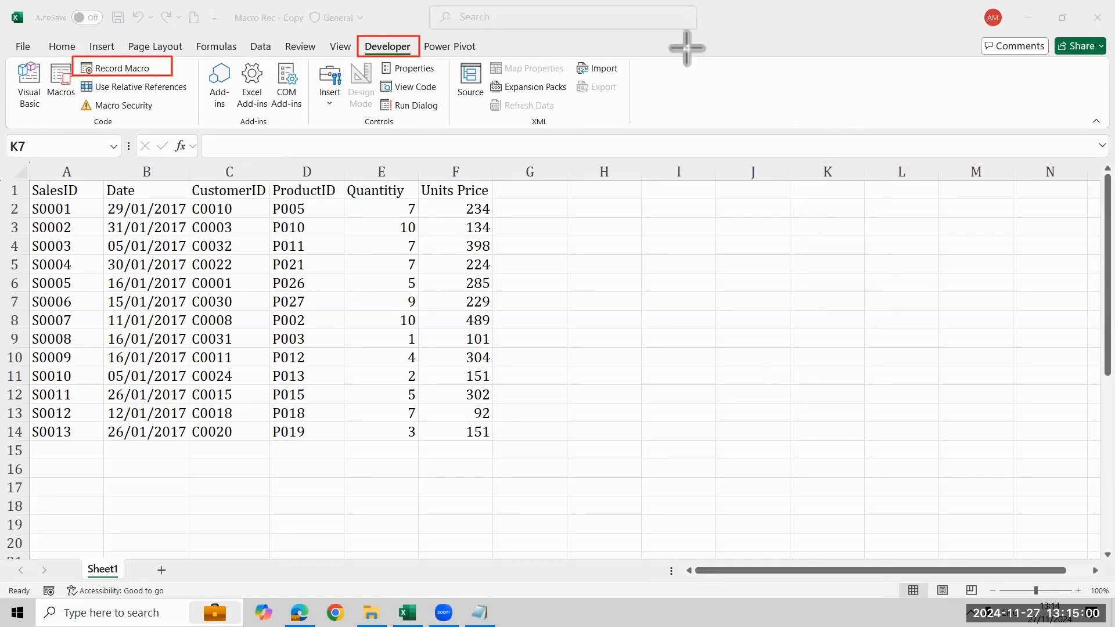
Start recording a macro named Macro1, stored in This Workbook, without a shortcut key
left_click(131, 72)
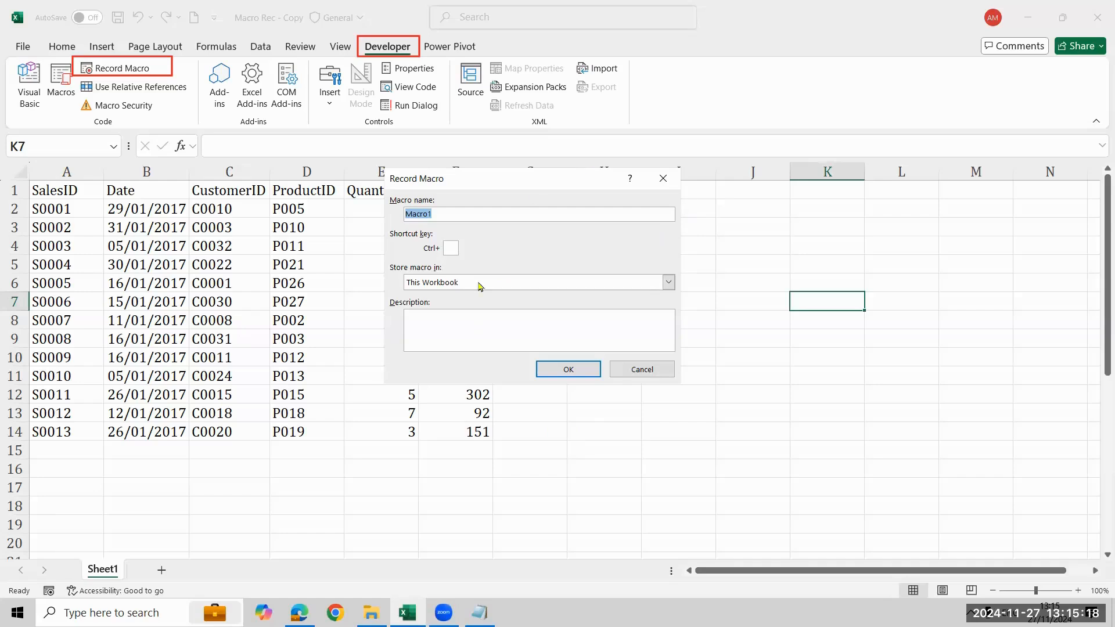
left_click(643, 369)
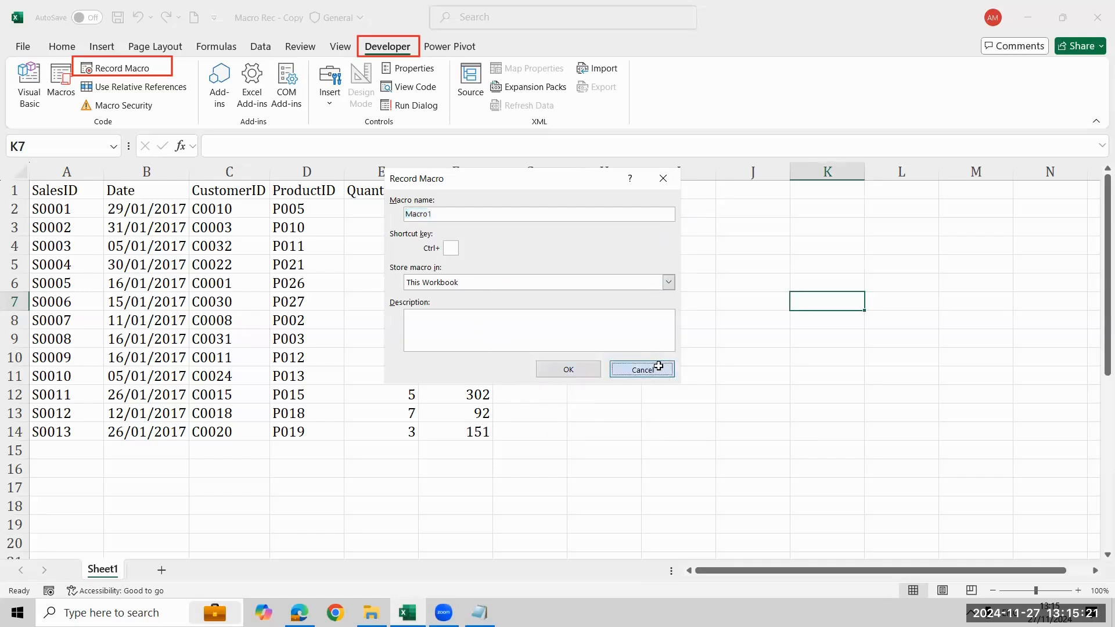
left_click(120, 68)
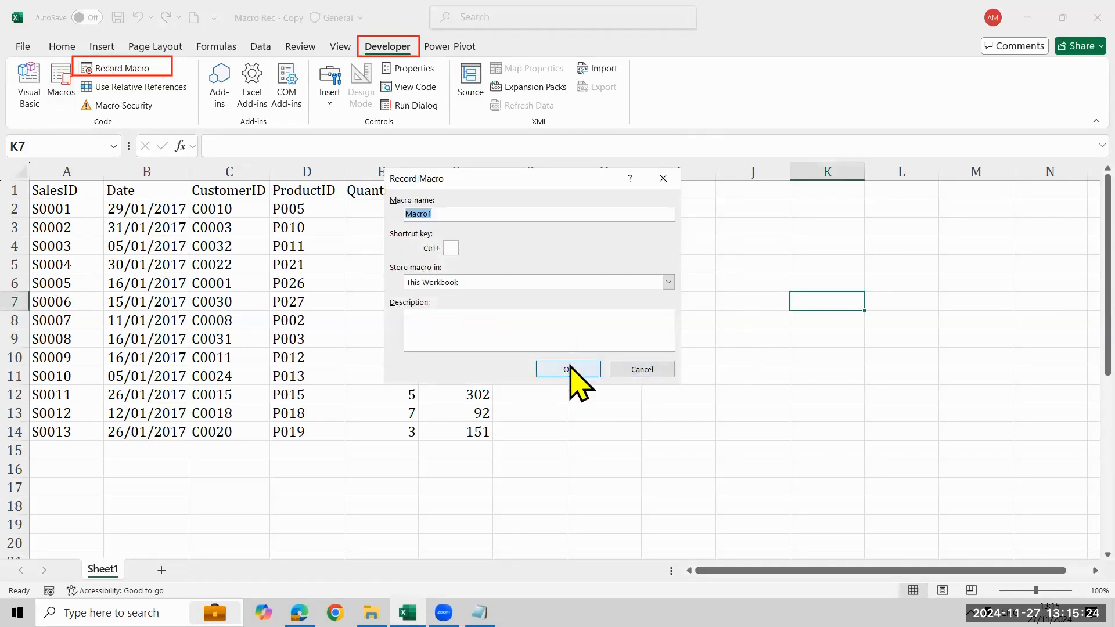
left_click(568, 369)
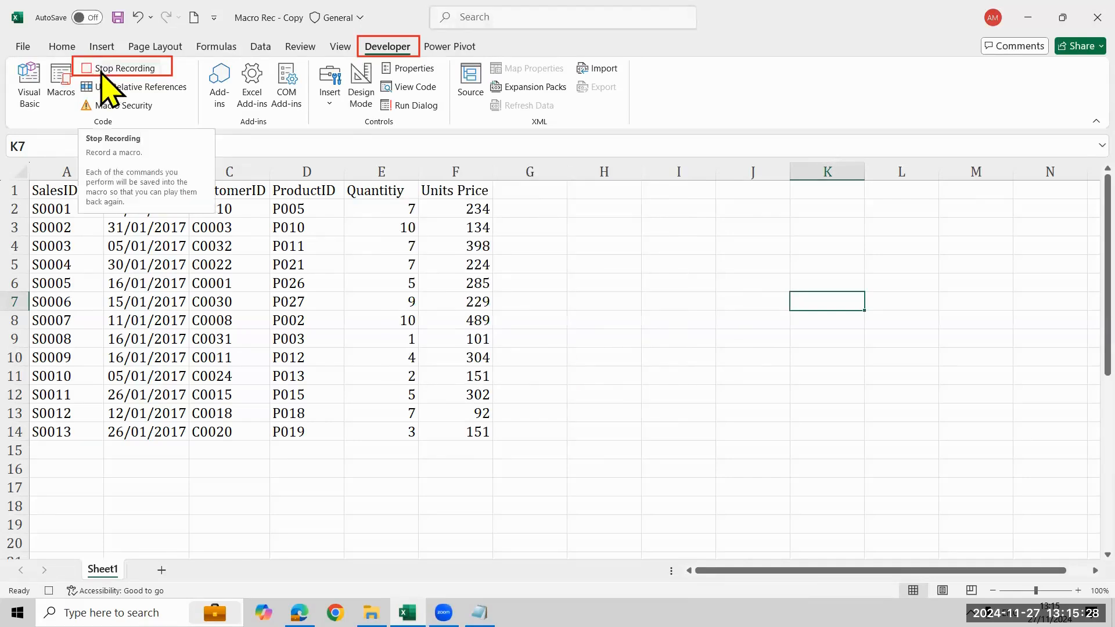
Enter the column header "Total Unit price" in cell G1
left_click(540, 191)
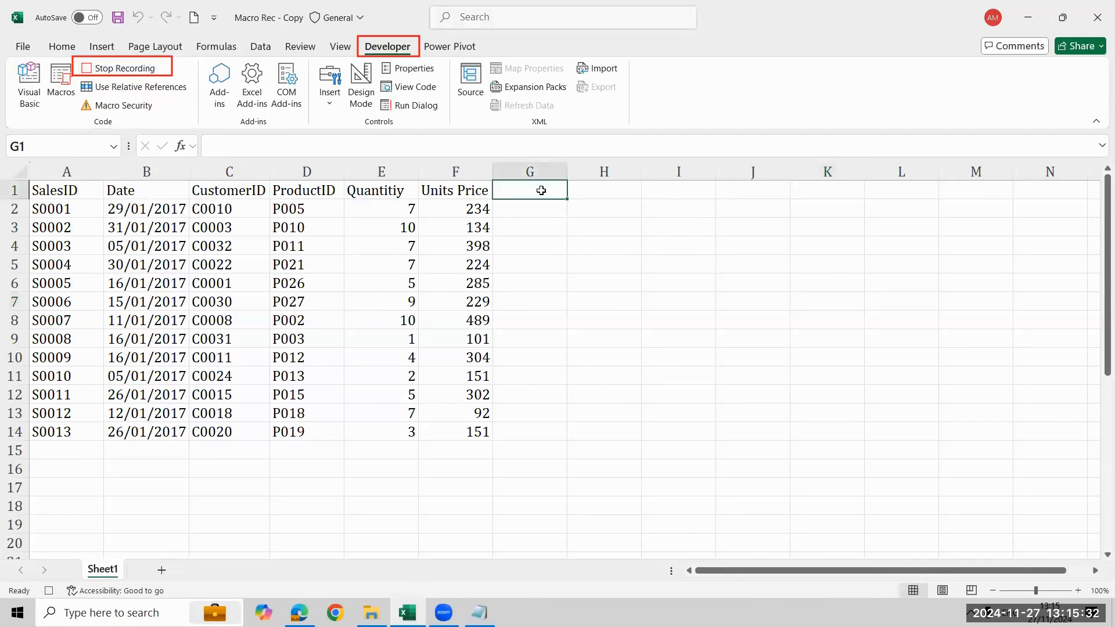
type("T")
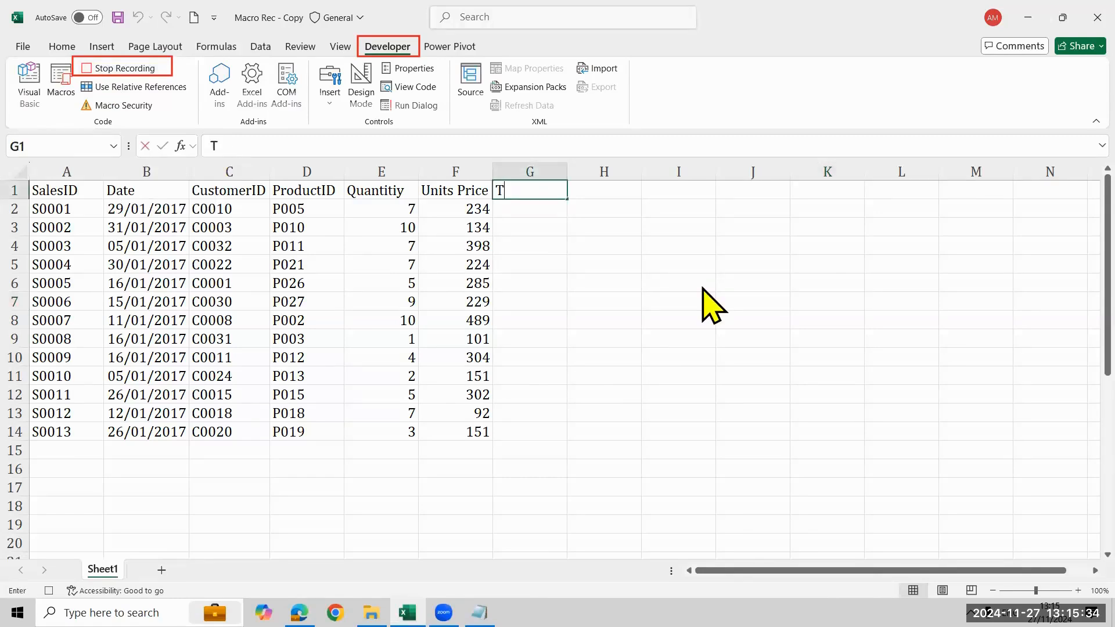
type("otal Unit price")
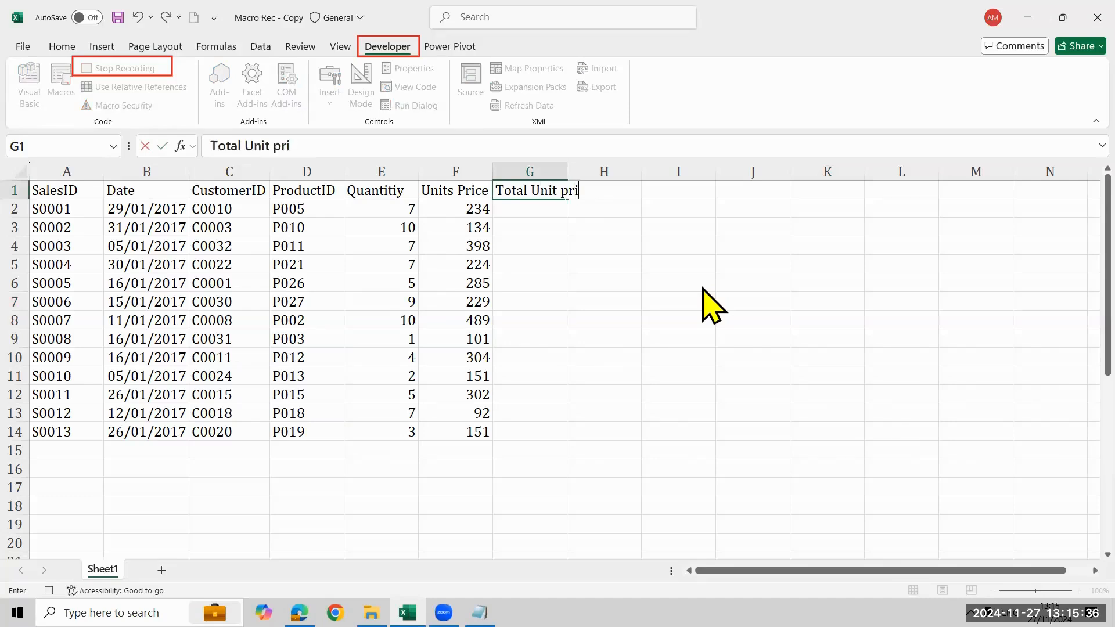
key("Return")
Enter the formula =E2*F2 in cell G2 and fill it down to G14
type("=")
key("Left")
key("Left")
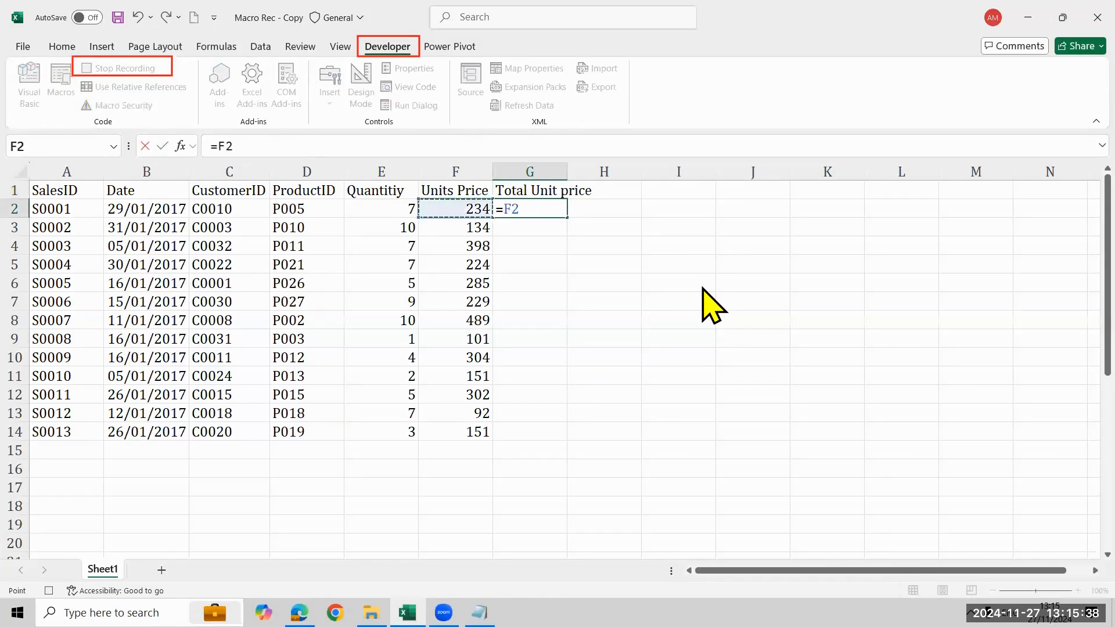
type("*")
key("Left")
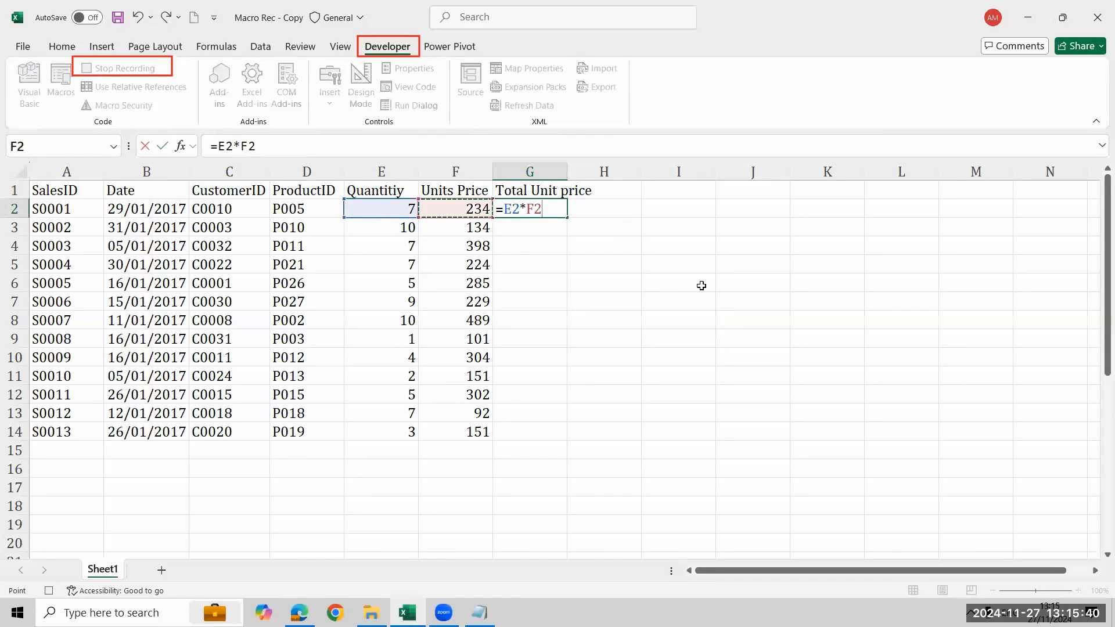
key("Return")
key("Up")
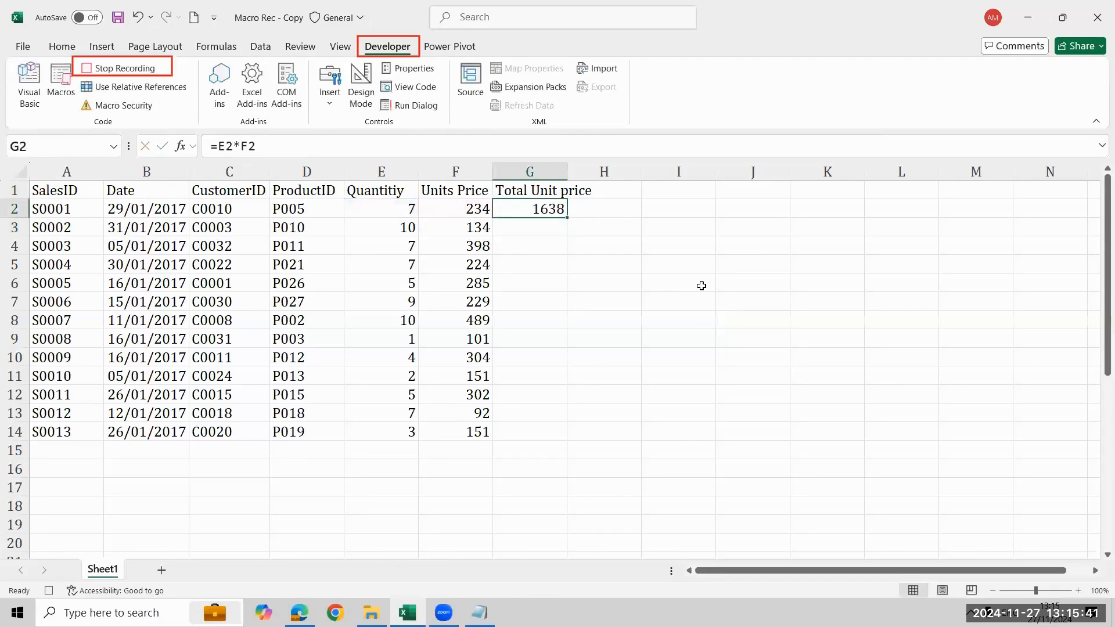
double_click(567, 215)
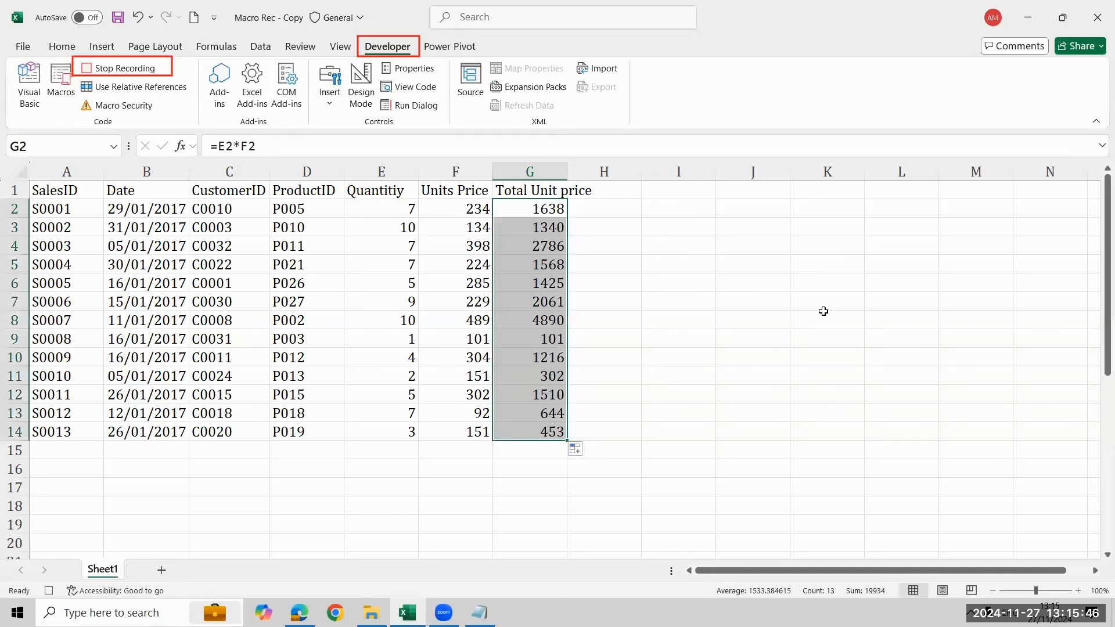
Stop the macro recording and clear the contents of column G
left_click(823, 311)
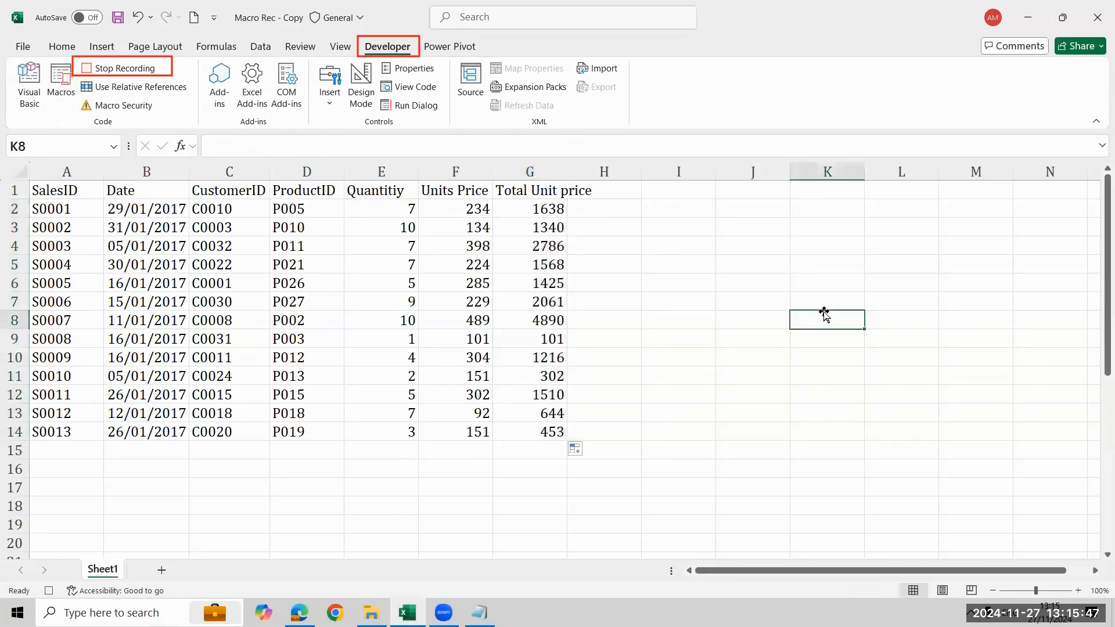
left_click(92, 72)
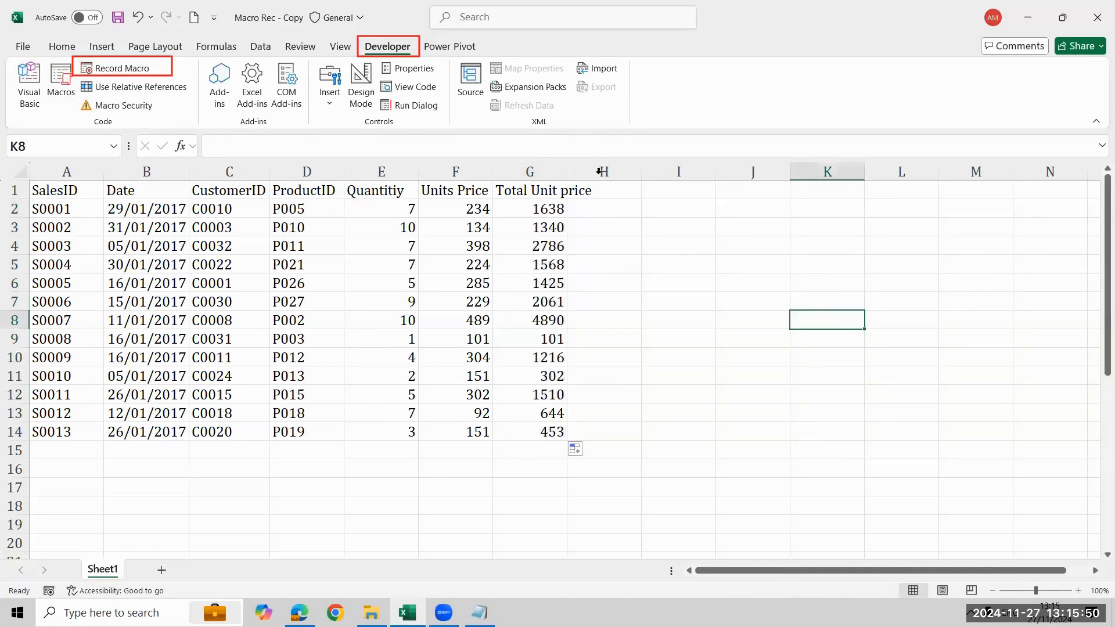
left_click(529, 172)
key("Delete")
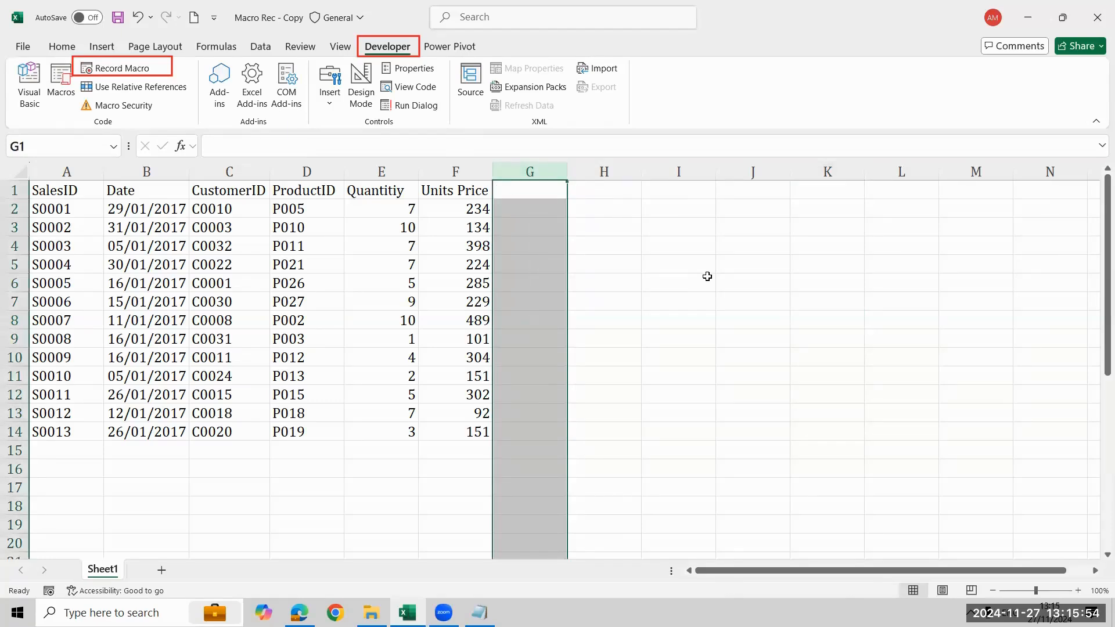
Run Macro1 to regenerate the Total Unit price column in the sales table
left_click(796, 249)
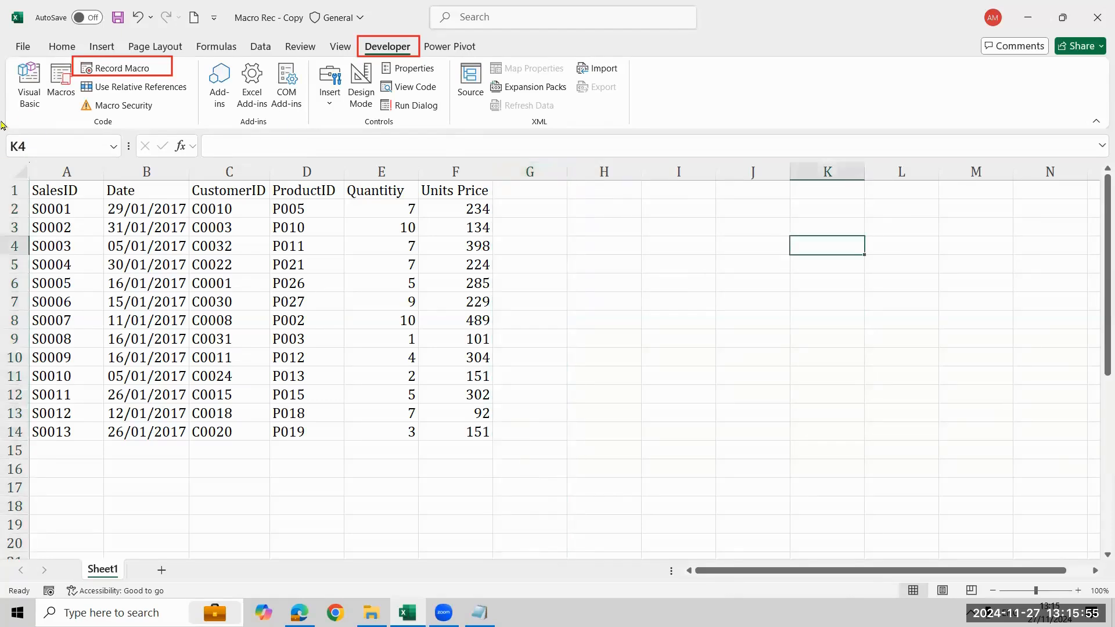
left_click(53, 100)
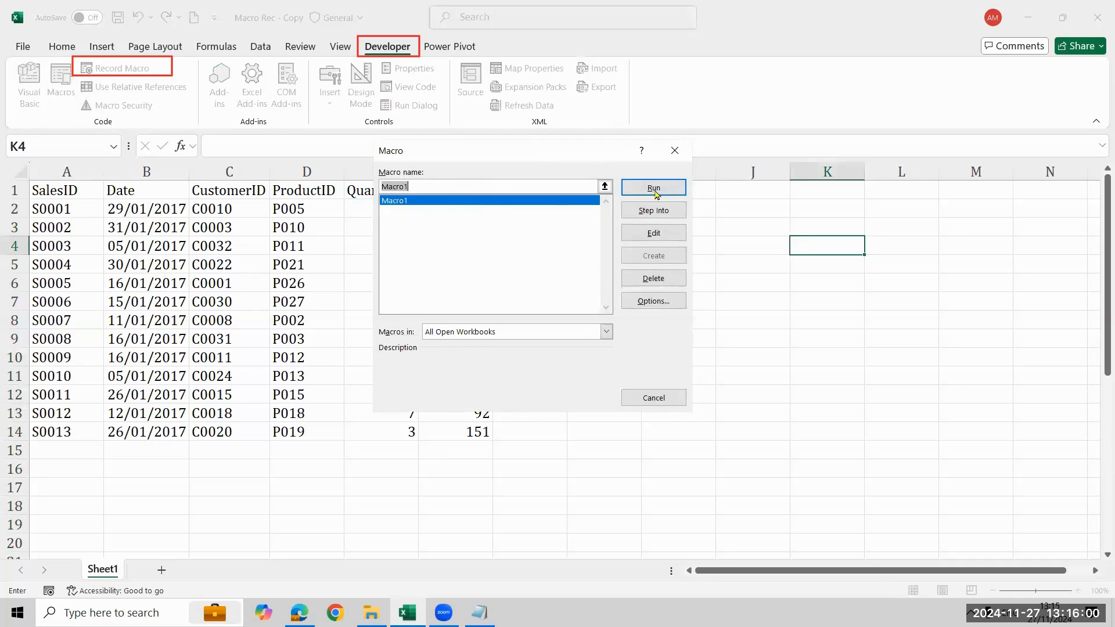
left_click_drag(632, 150, 981, 180)
left_click(1002, 219)
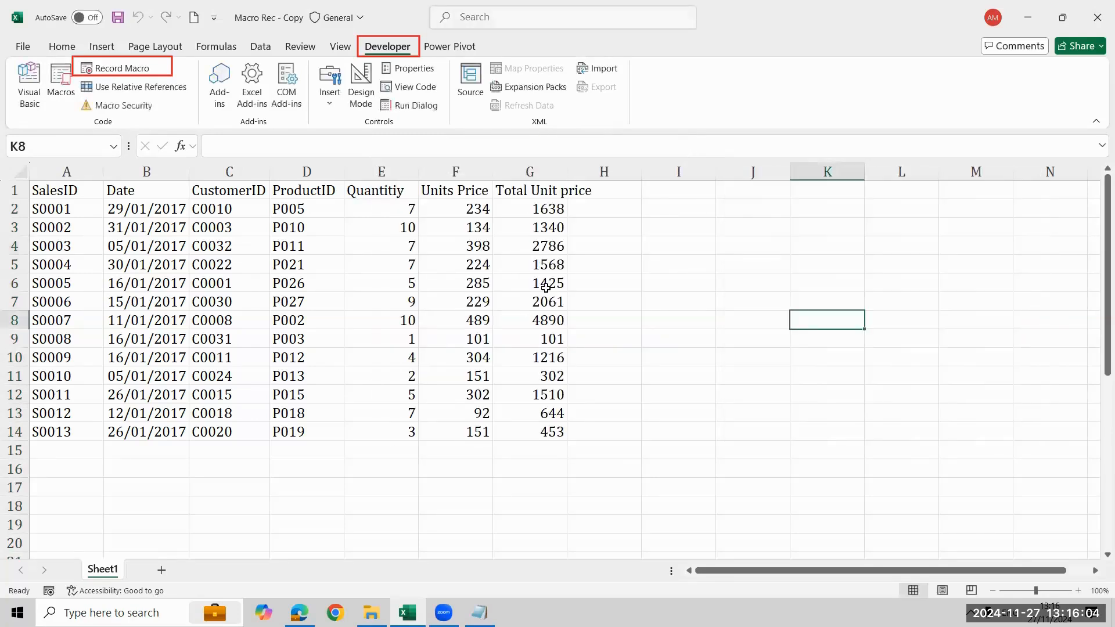
Clear the Total Unit price header and values from G1:G14
left_click(538, 204)
key("Up")
key("ctrl+shift+Down")
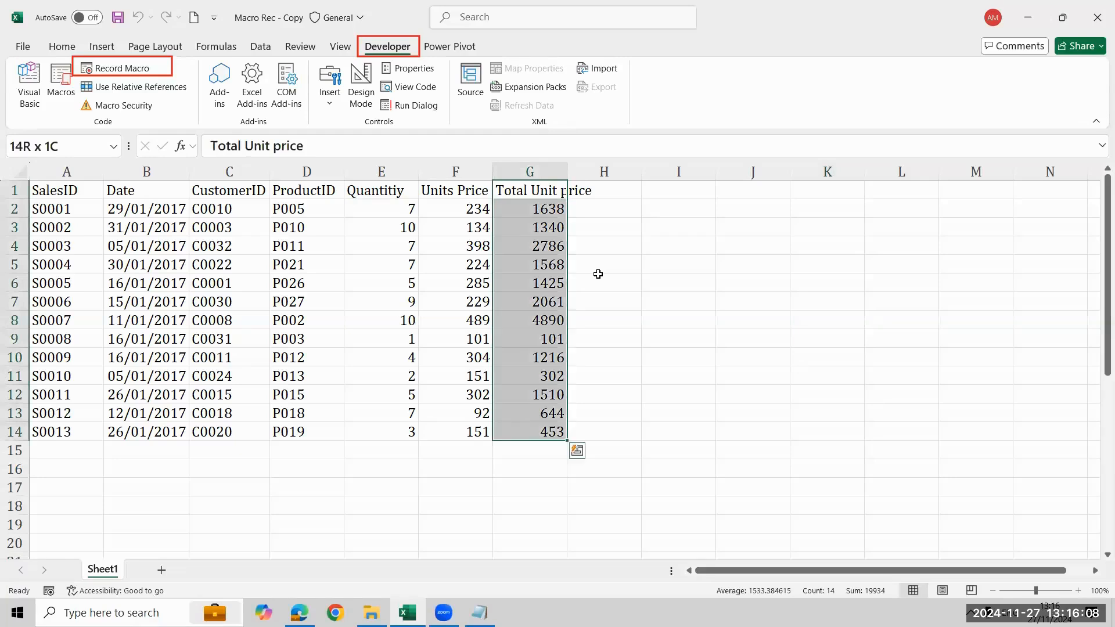
key("Delete")
left_click(900, 301)
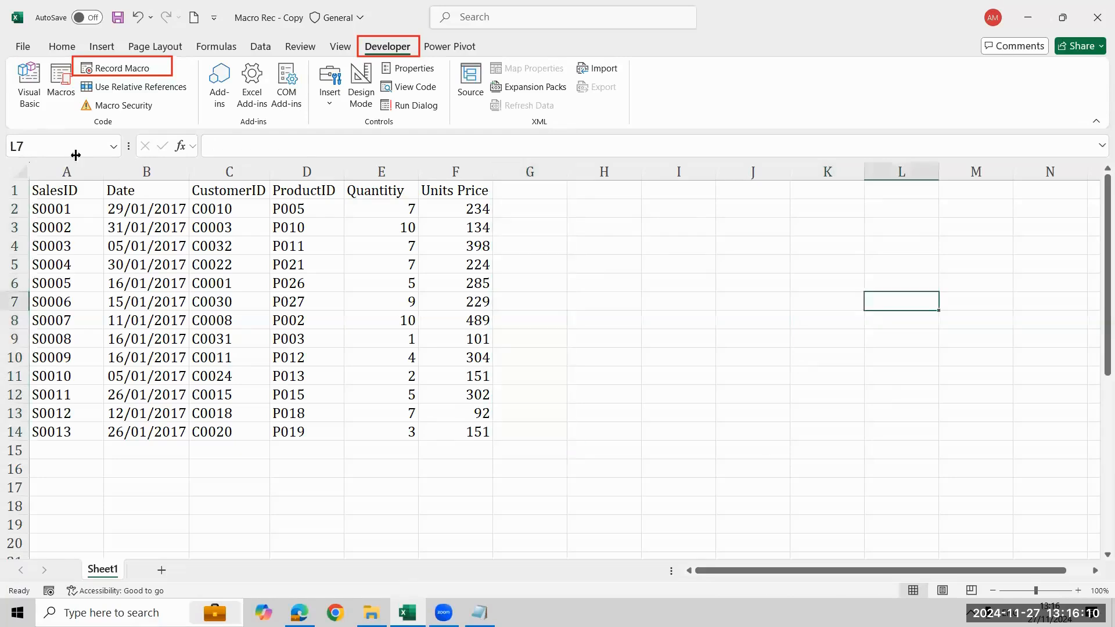
Replay Macro1 once more and clear the contents of the whole column G
left_click(62, 82)
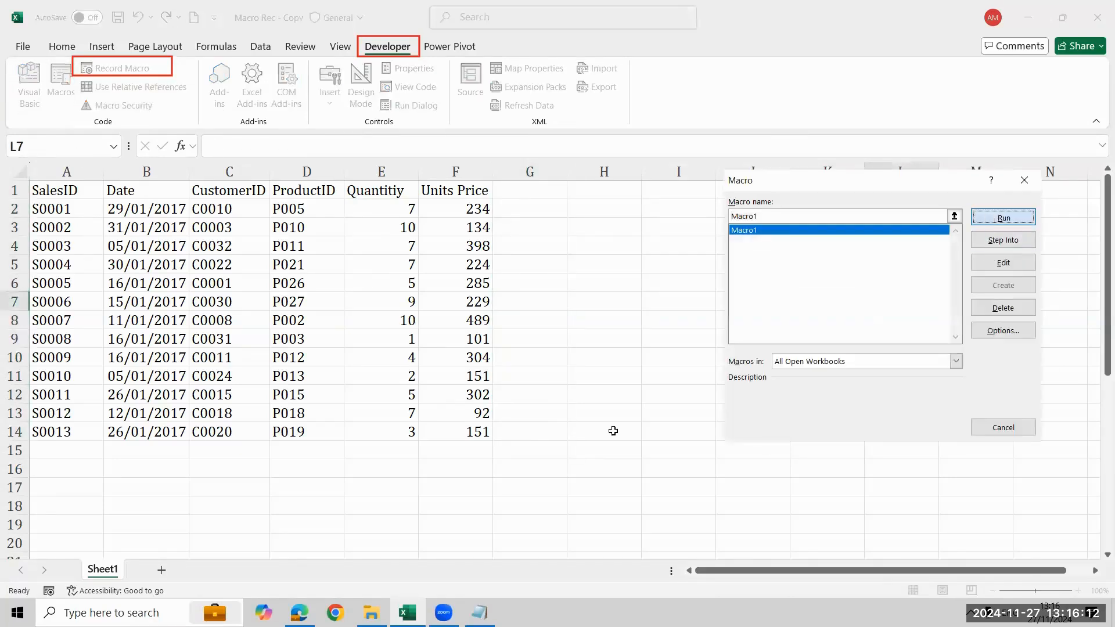
key("Return")
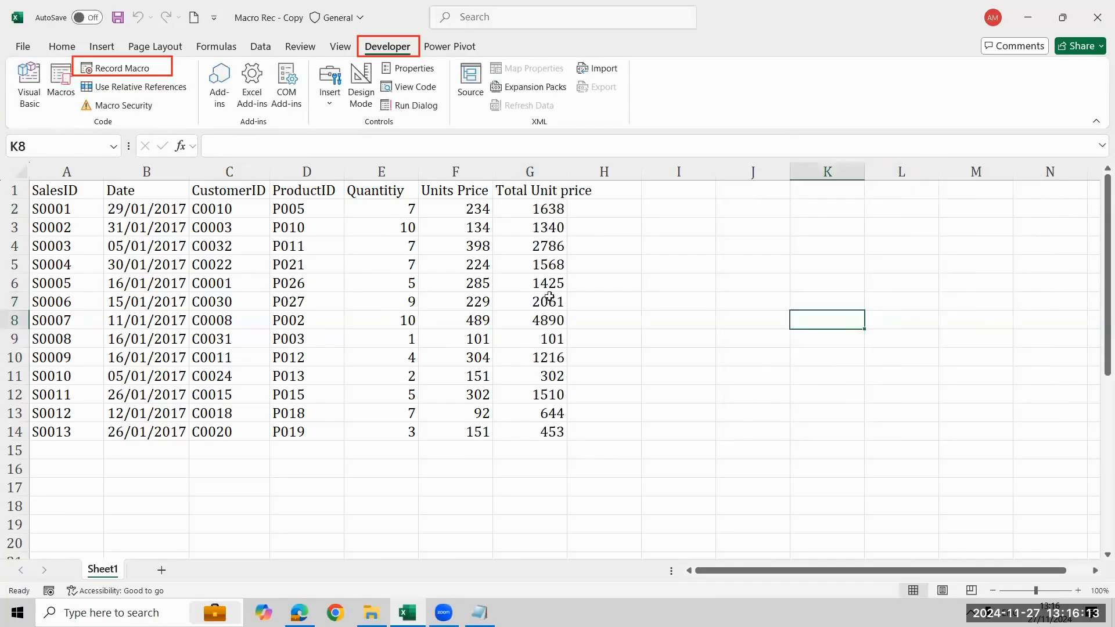
left_click(342, 300)
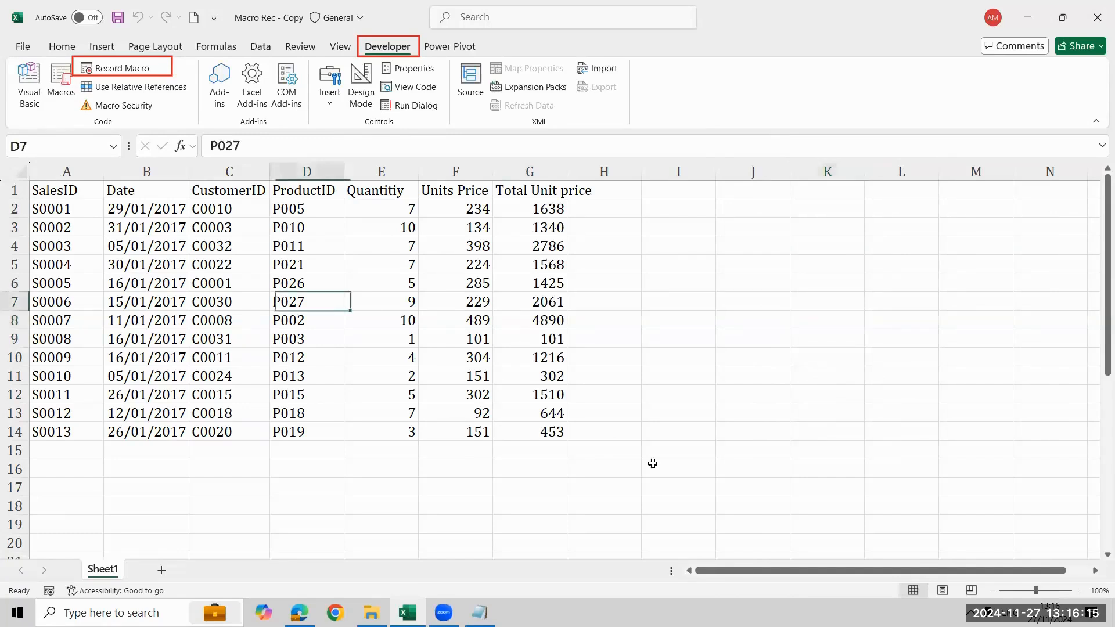
left_click(559, 173)
key("Delete")
Enter the test formula =E3*F3 in cell I3 to multiply quantity by unit price
key("Left")
key("Left")
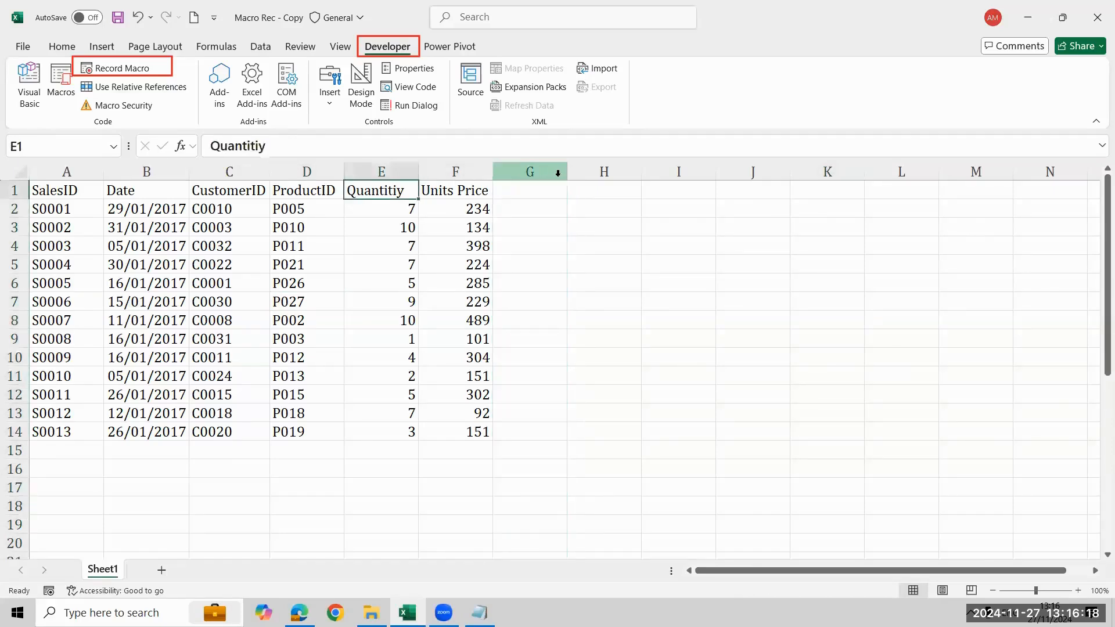
key("Down")
key("Down")
key("Down")
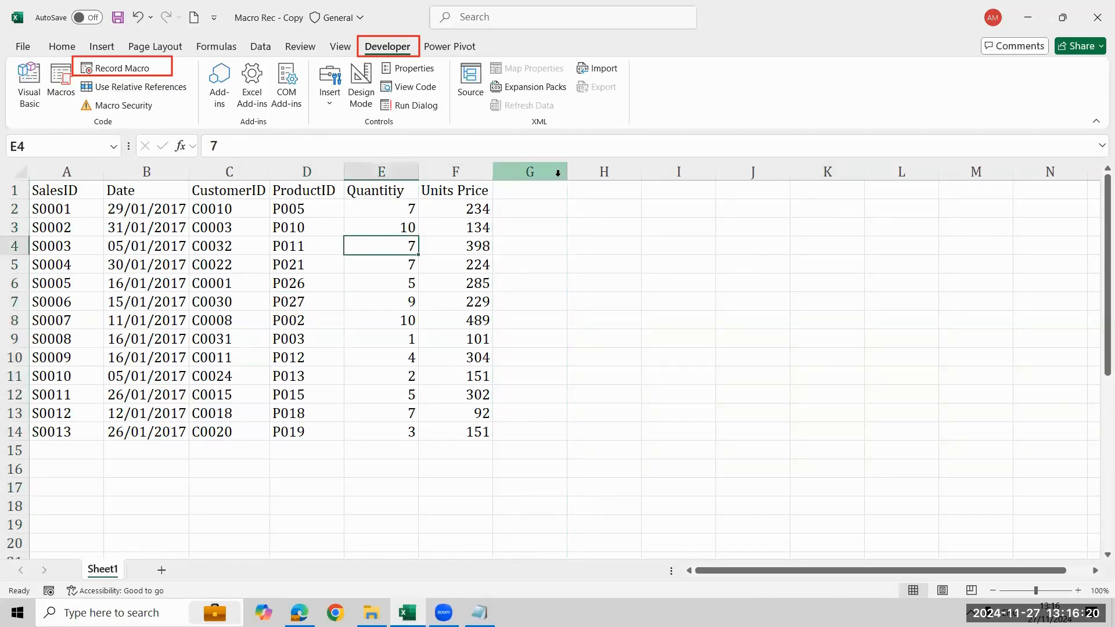
key("Up")
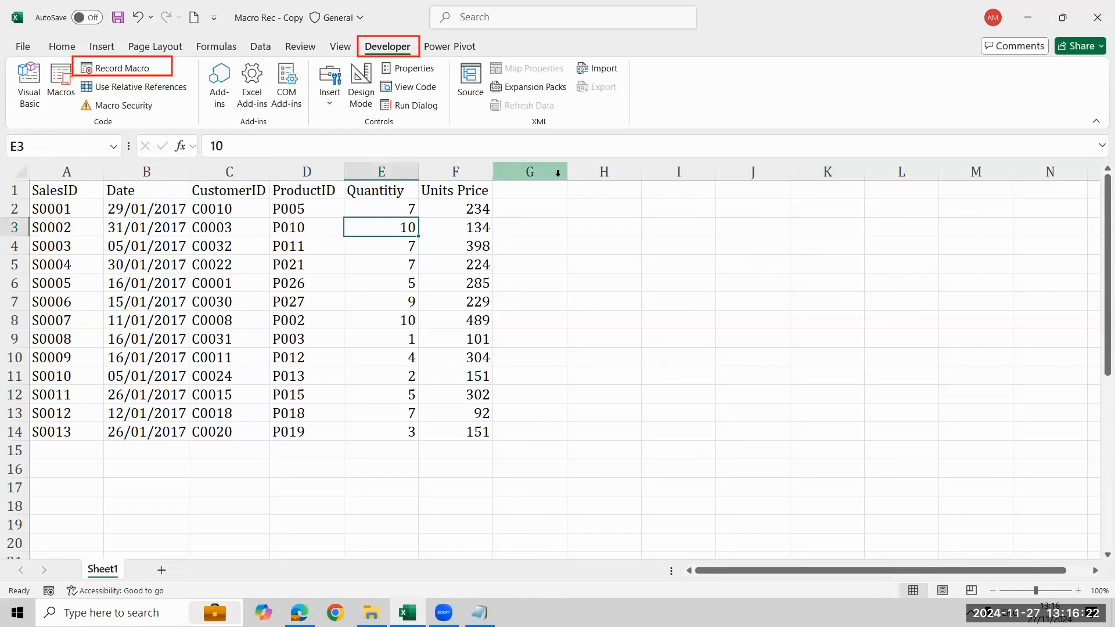
key("Right")
key("Right")
key("Right")
key("Right")
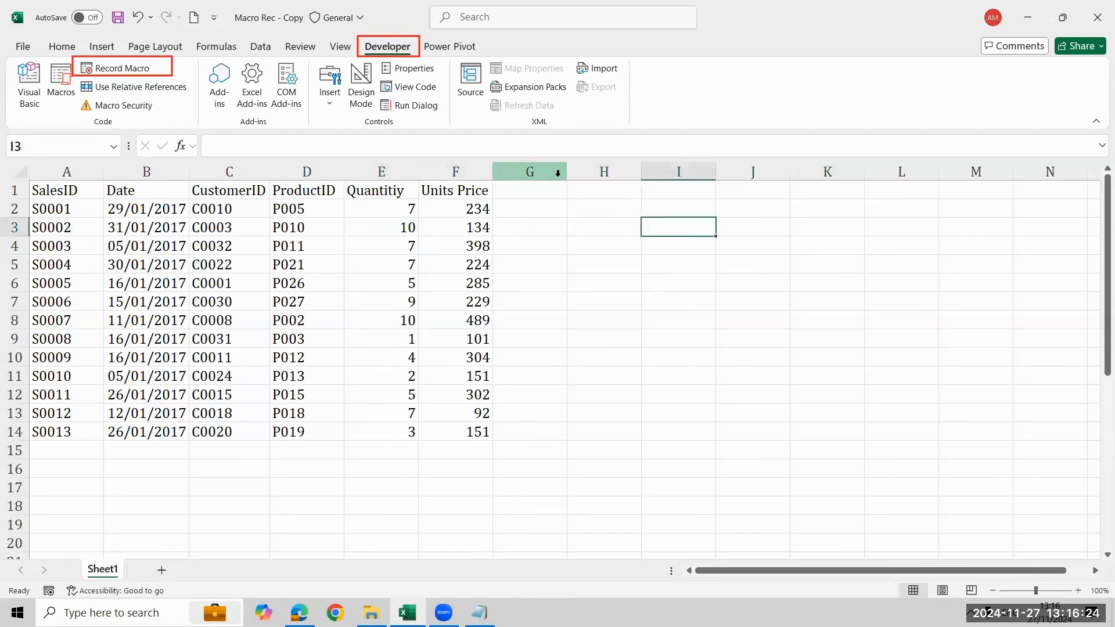
type("=")
key("Left")
key("Left")
key("Left")
key("Left")
type("*")
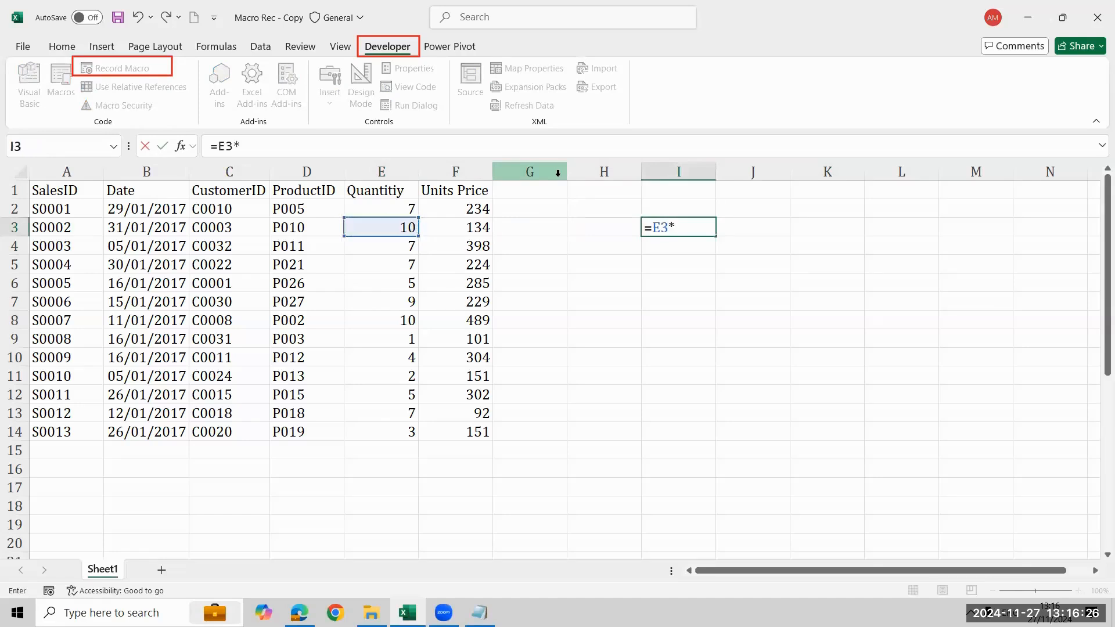
key("Left")
key("Left")
key("Left")
key("Return")
key("Up")
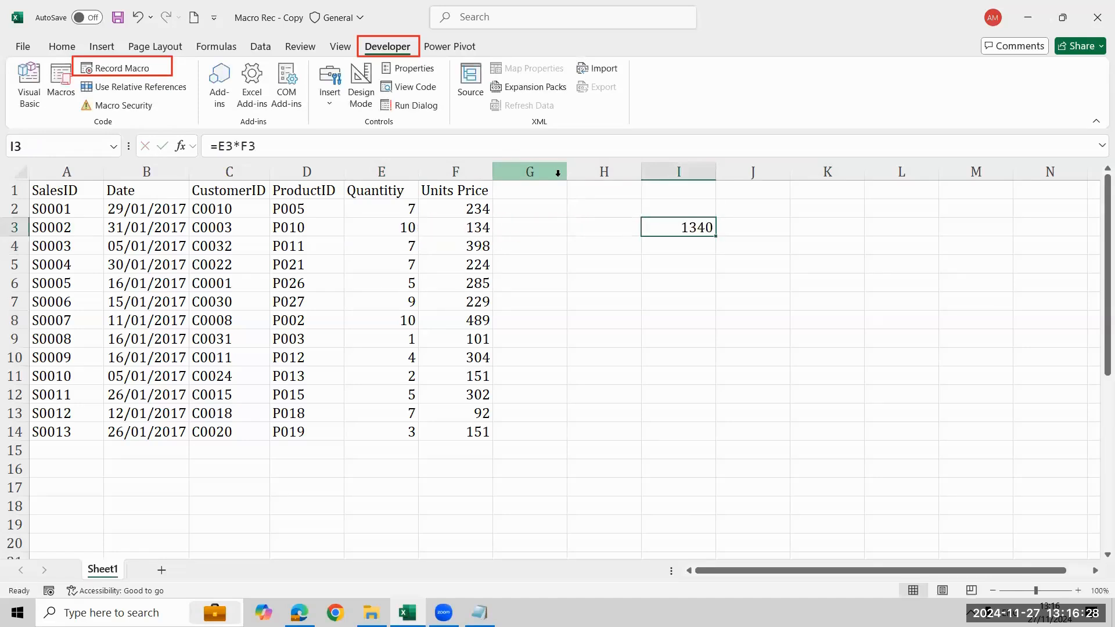
Set the quantity for sale S0002 in cell E3 to 20
key("Left")
key("Left")
key("Left")
key("Left")
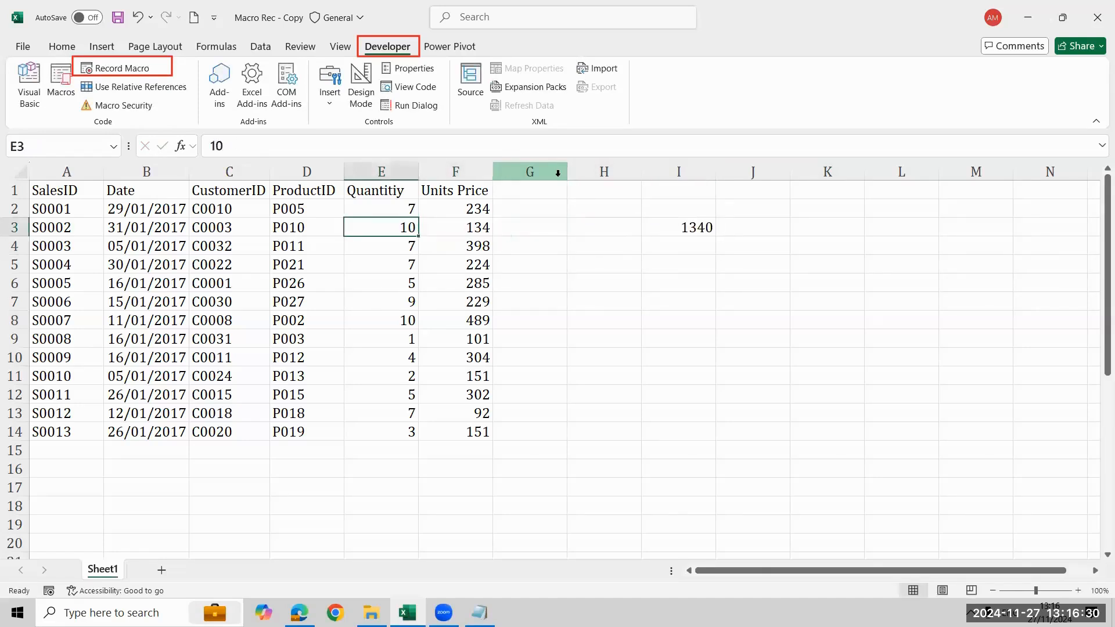
type("20")
key("Return")
Check the recalculated product in cell I3 and delete its test formula
key("Up")
key("Right")
key("Right")
key("Right")
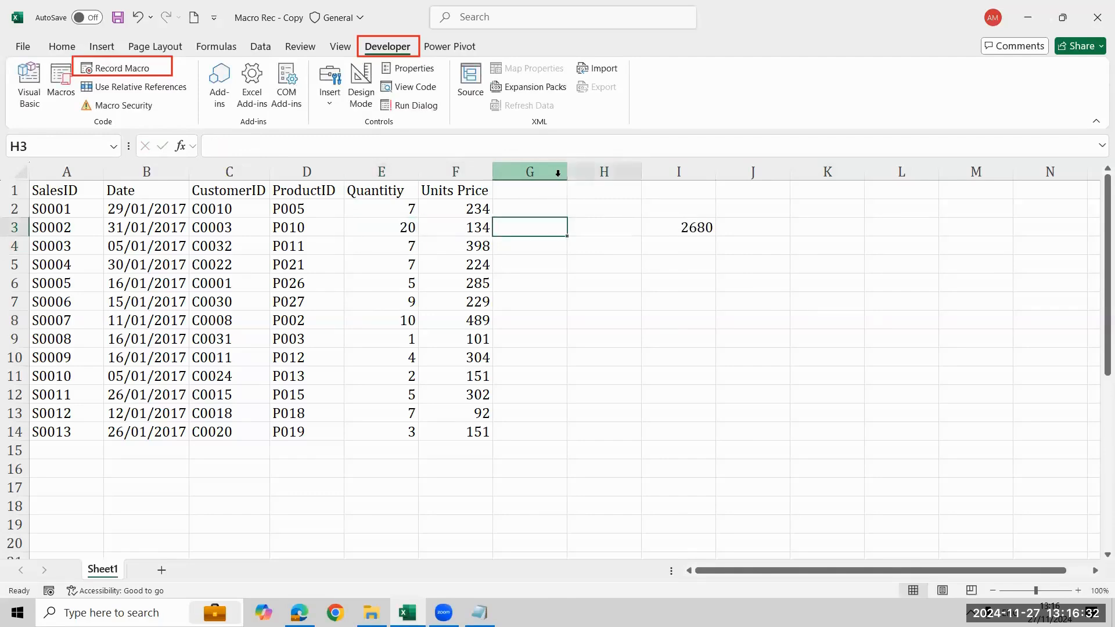
key("Right")
key("Right")
key("Left")
key("Left")
key("Right")
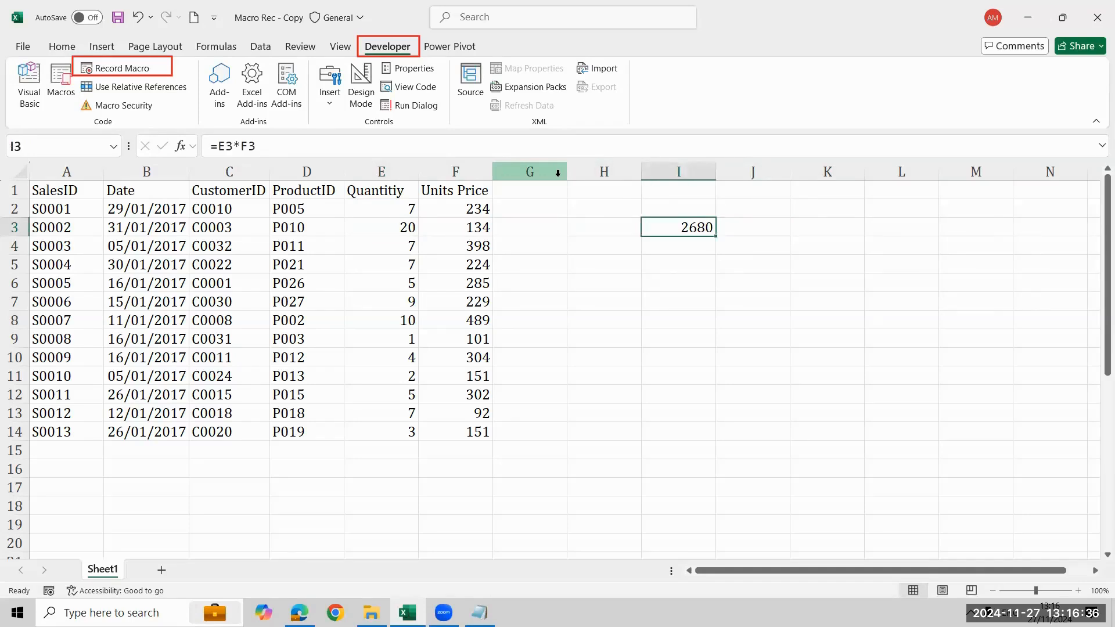
key("BackSpace")
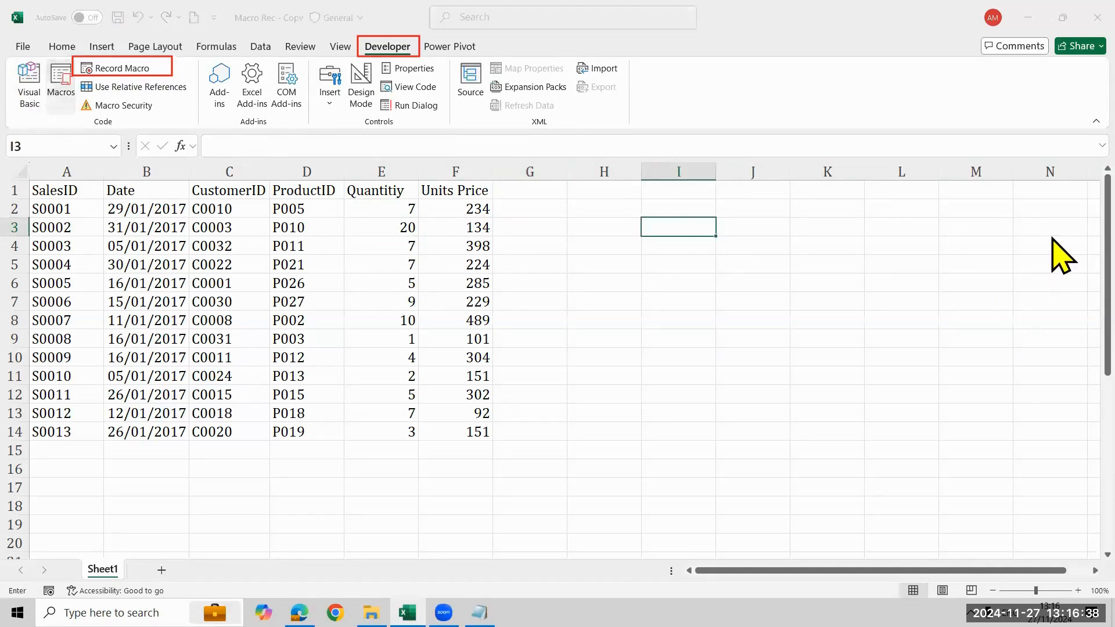
Run Macro1 with the changed quantity to fill the Total Unit price column
key("alt+F8")
left_click(1005, 219)
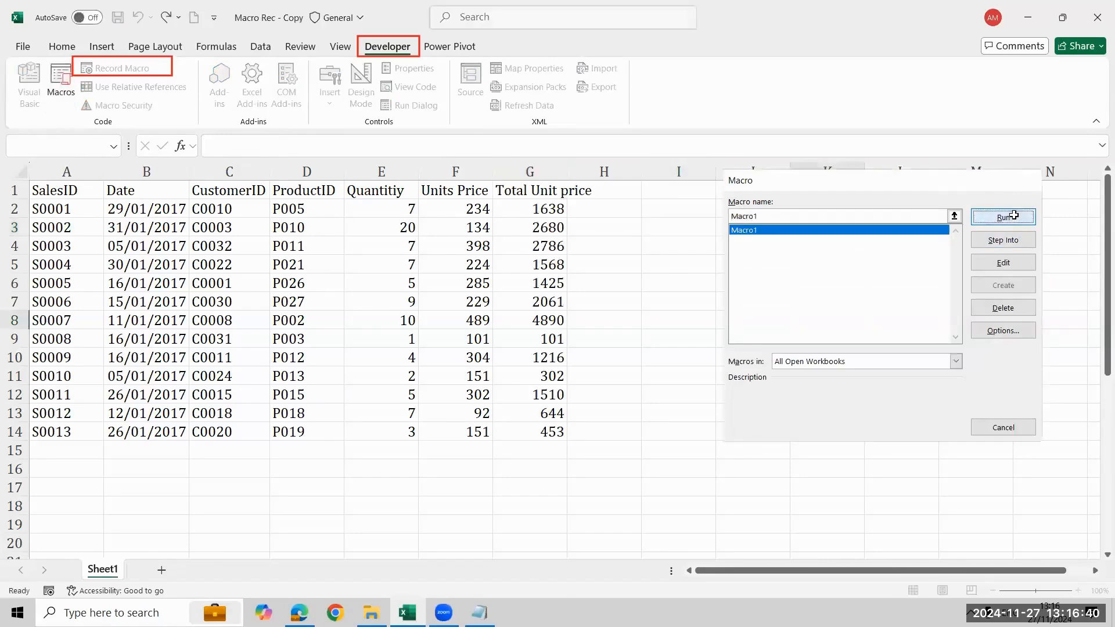
left_click(534, 229)
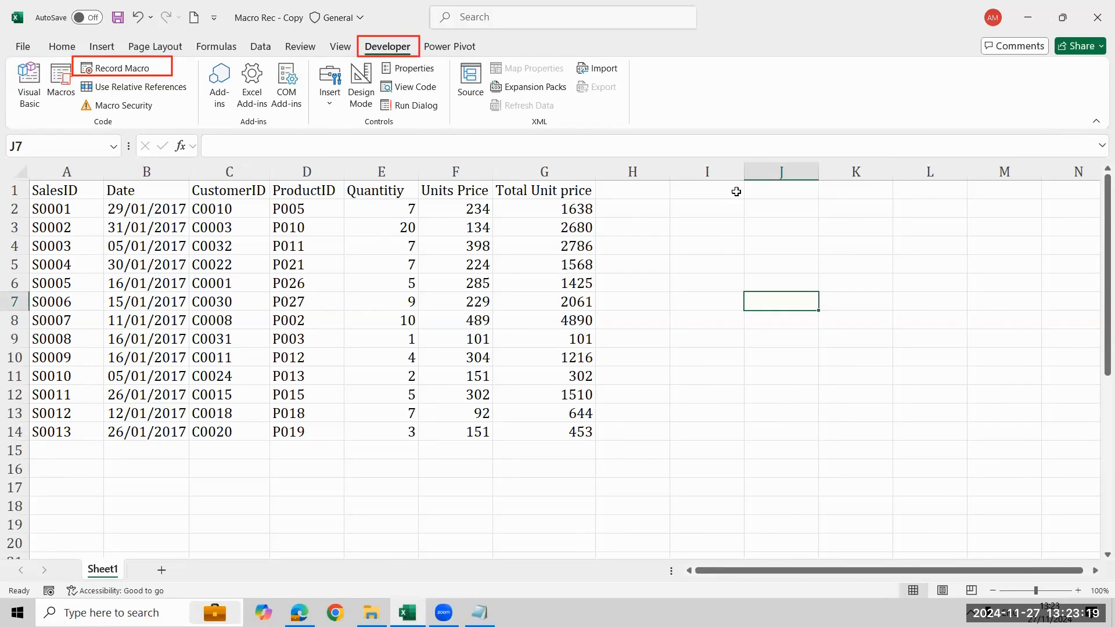
Start recording a macro named Format, stored in This Workbook, without a shortcut key
left_click(874, 244)
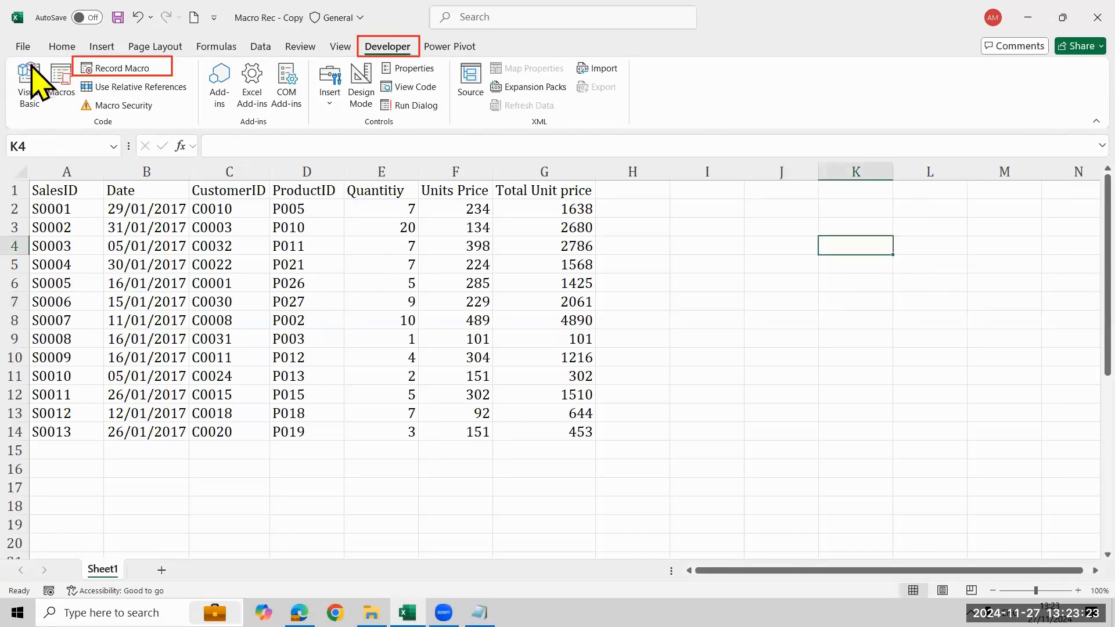
left_click(97, 73)
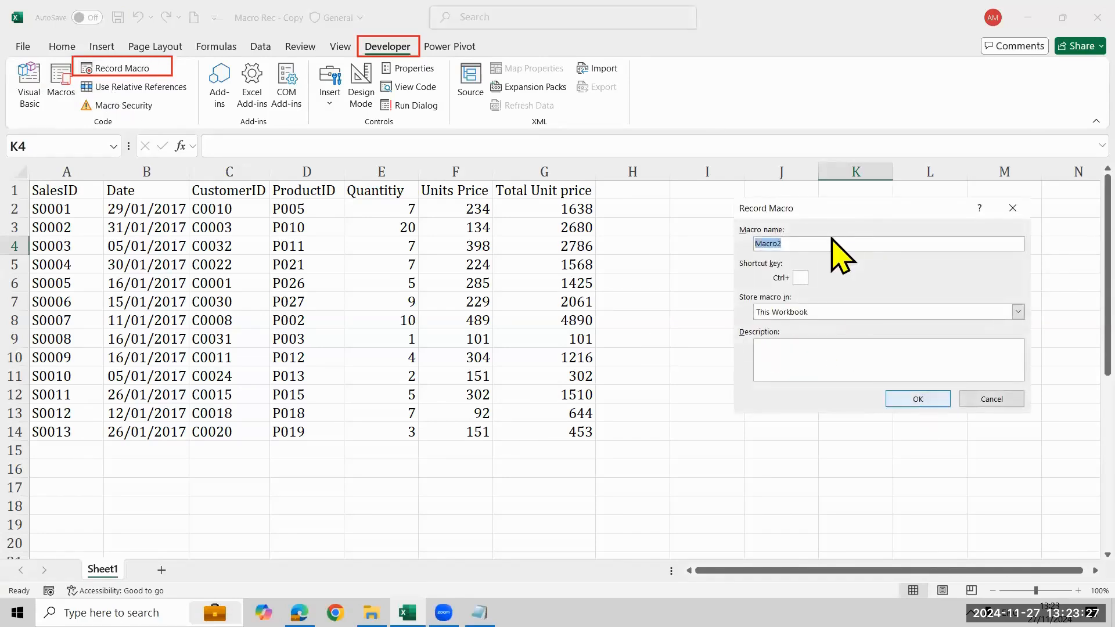
key("BackSpace")
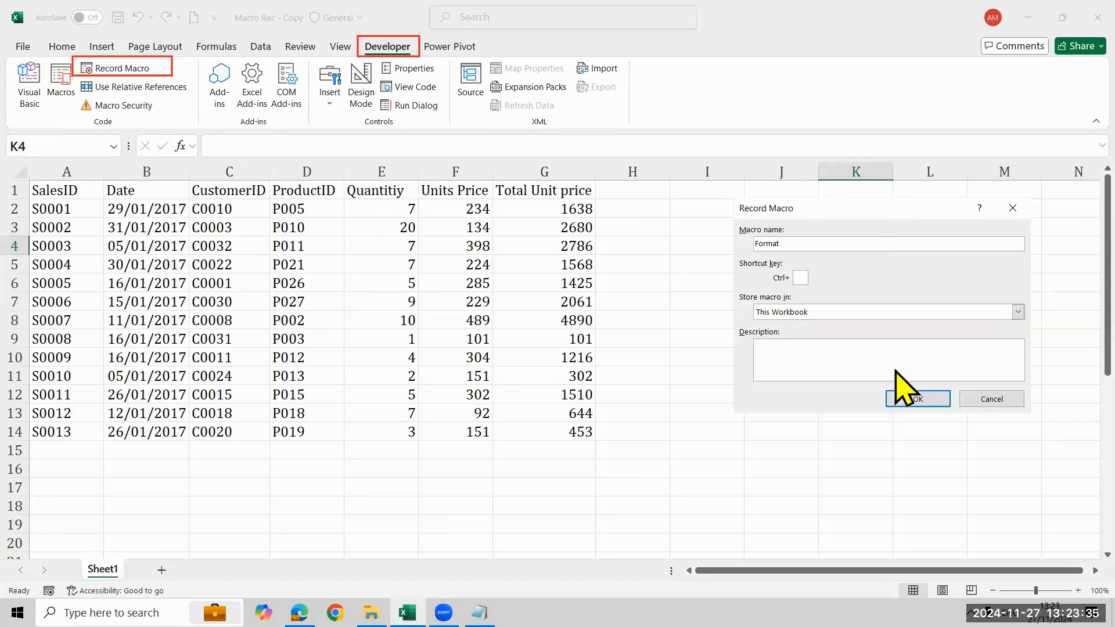
left_click(904, 404)
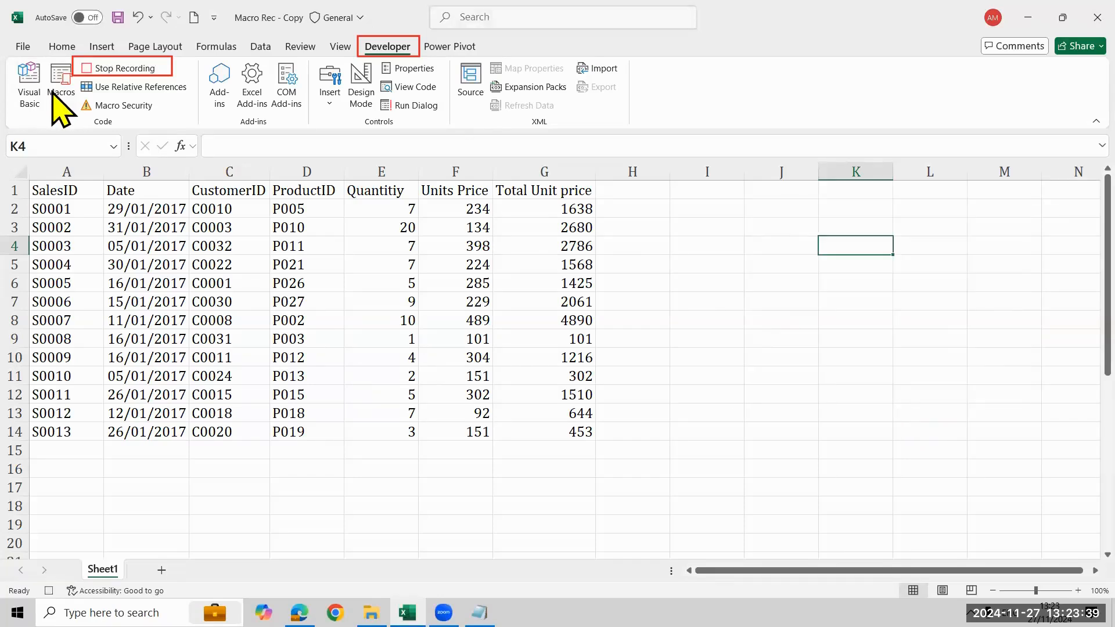
Apply all borders to the whole sales table A1:G14
left_click(67, 208)
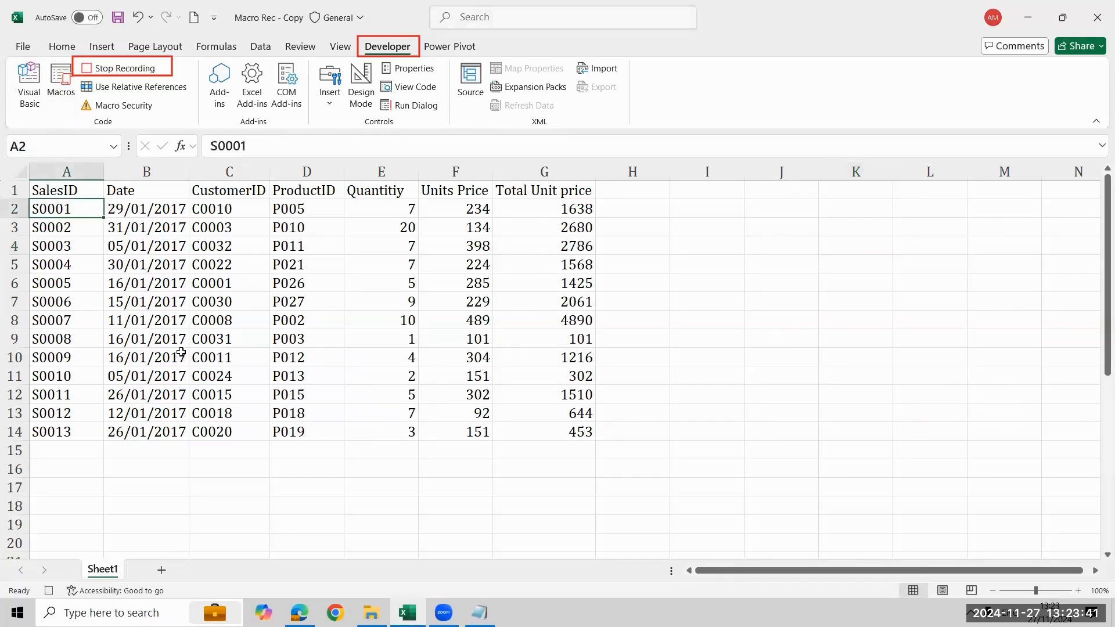
key("ctrl+a")
left_click(62, 46)
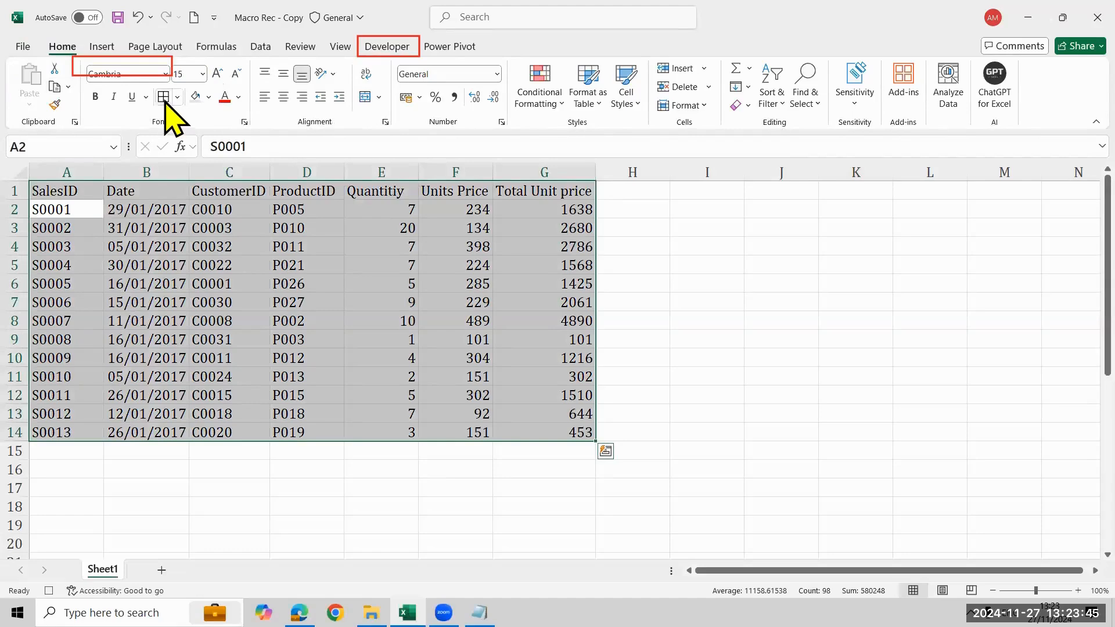
left_click(164, 96)
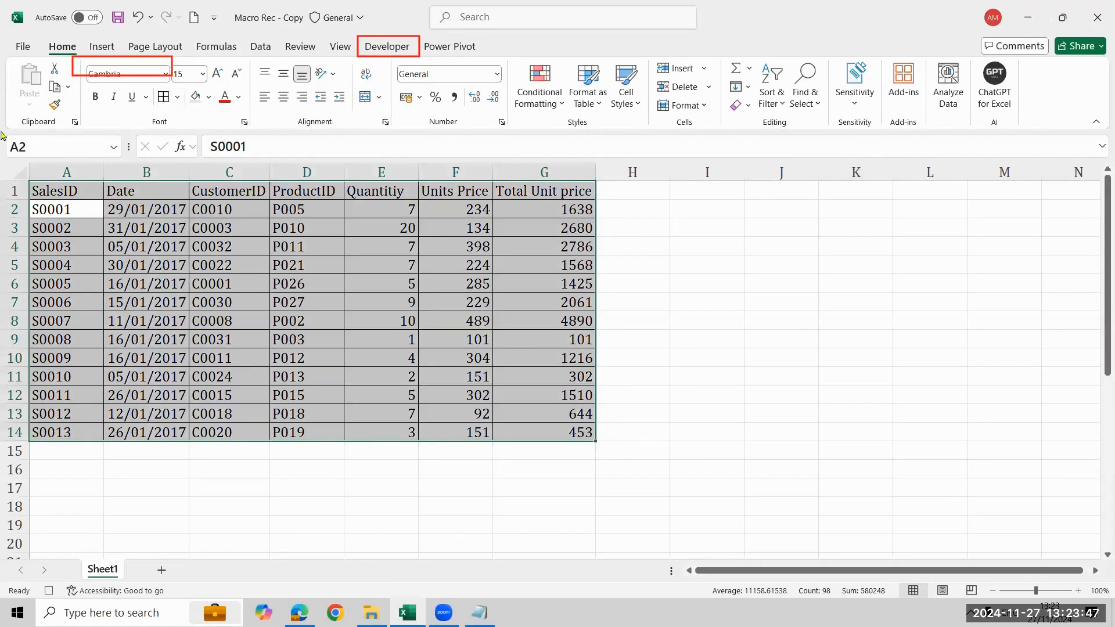
Fill the header row A1:G1 with light blue and set its font colour to white
left_click(54, 190)
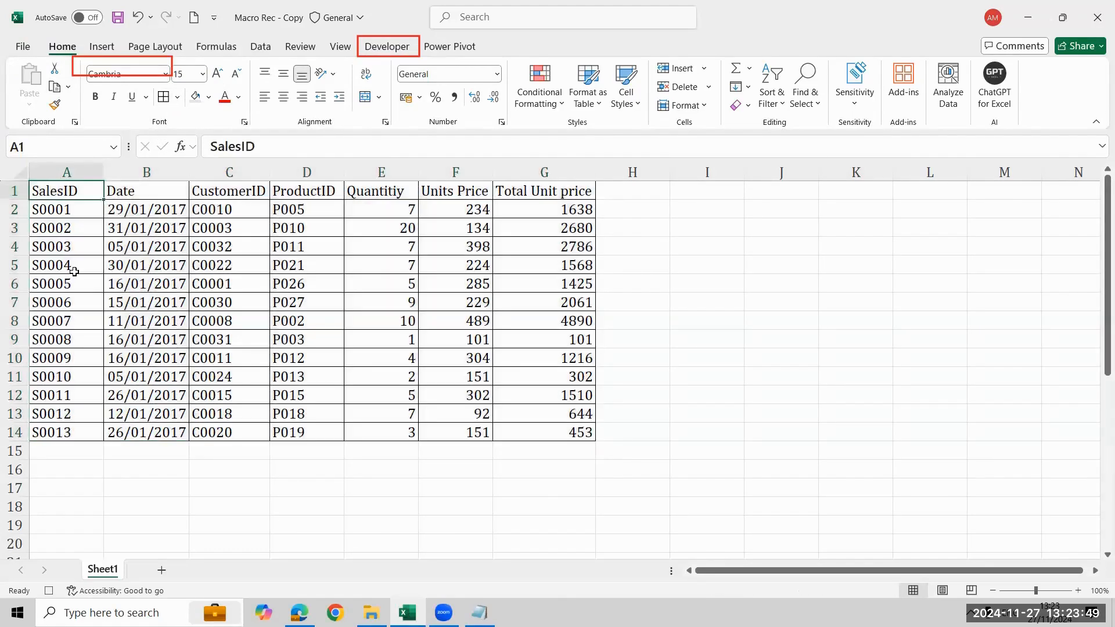
key("ctrl+shift+Right")
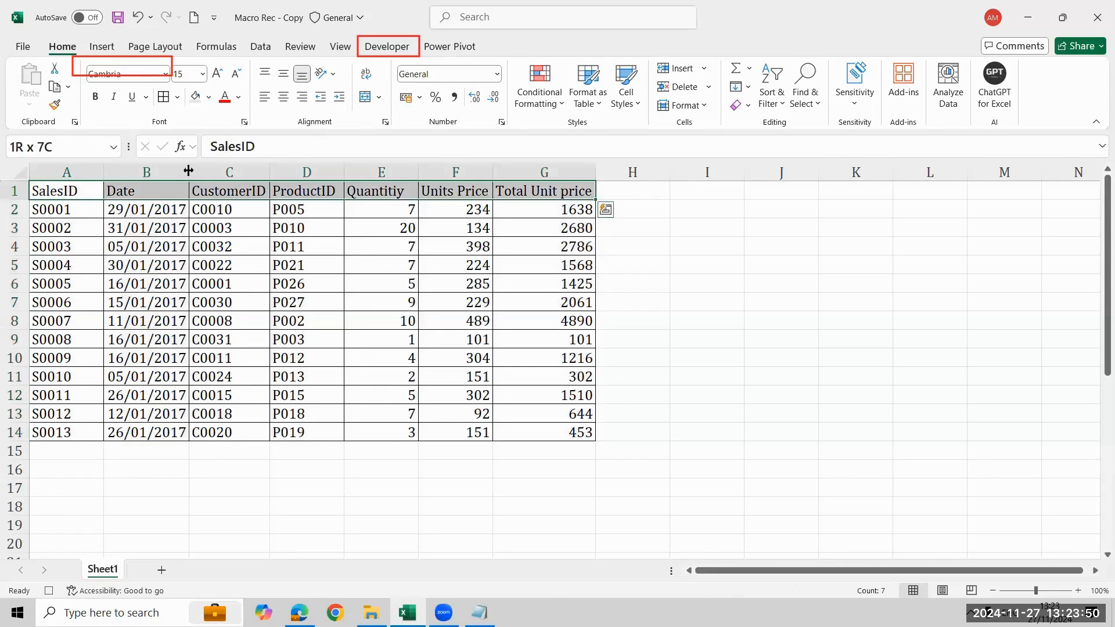
left_click(209, 97)
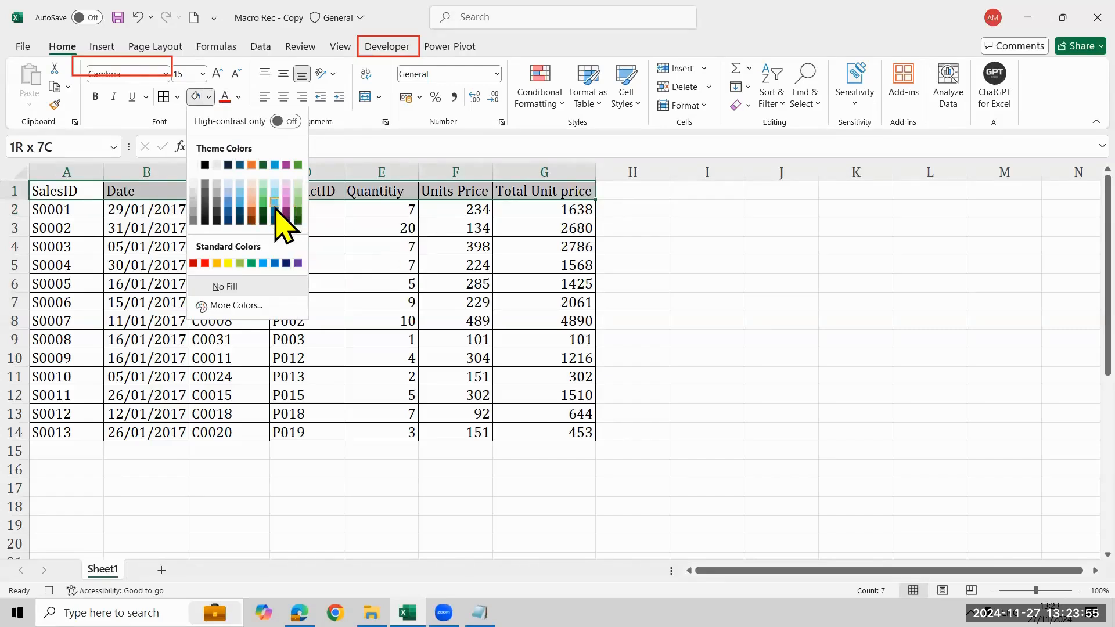
left_click(275, 205)
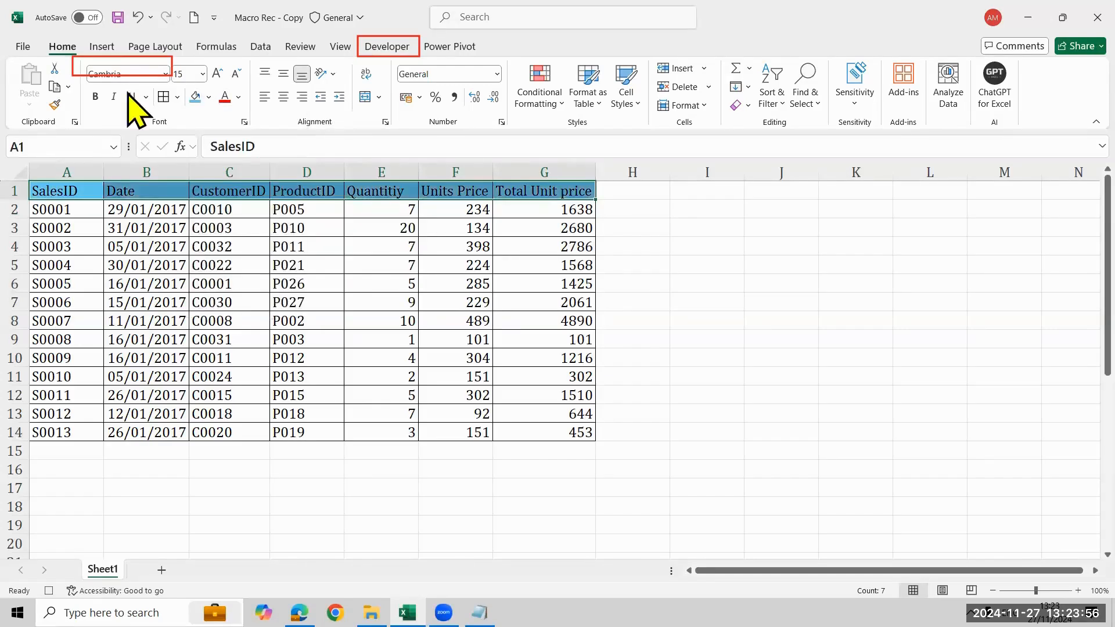
left_click(240, 100)
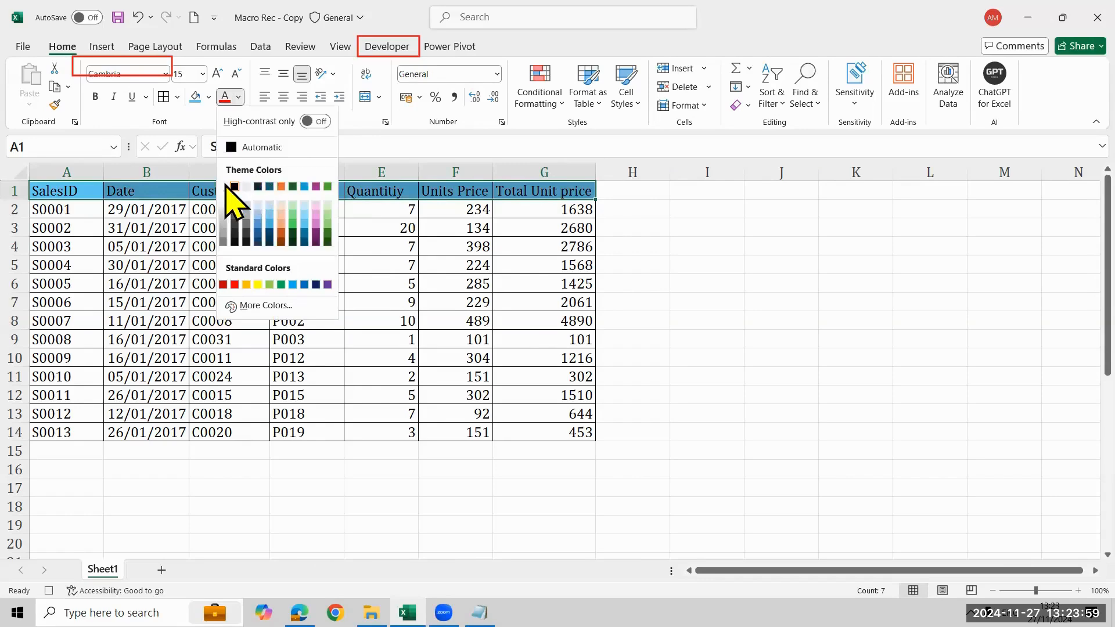
left_click(224, 183)
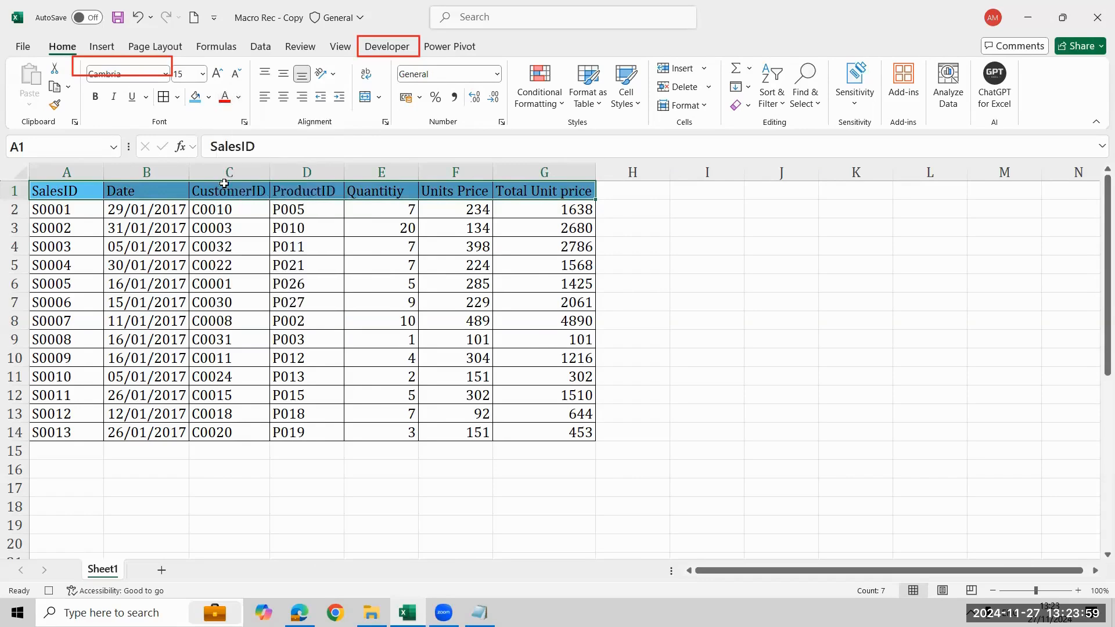
Change the fill of the header row A1:G1 to a dark blue theme colour
left_click(209, 97)
left_click(241, 210)
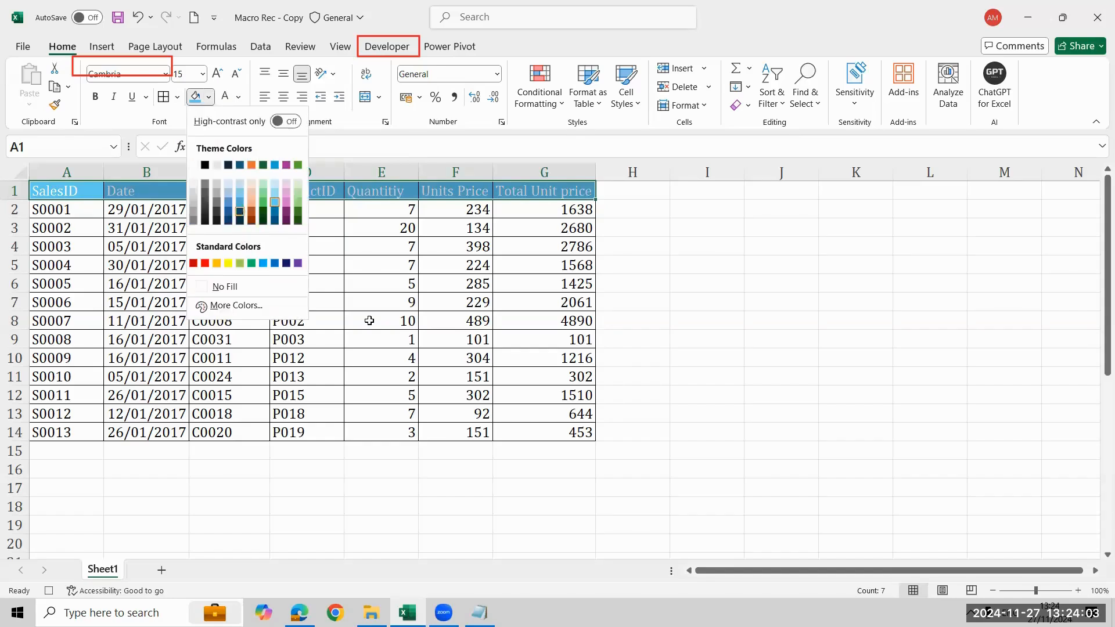
left_click(395, 214)
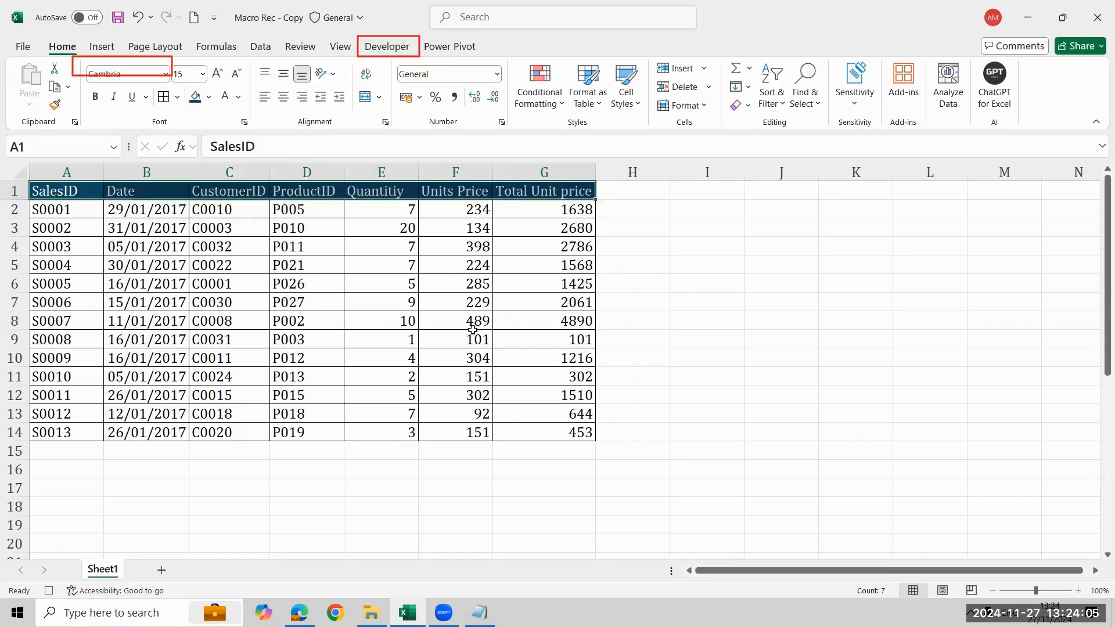
Centre the quantity, units price and total unit price values in E2:G14 horizontally
key("ctrl+shift+Right")
key("ctrl+shift+Down")
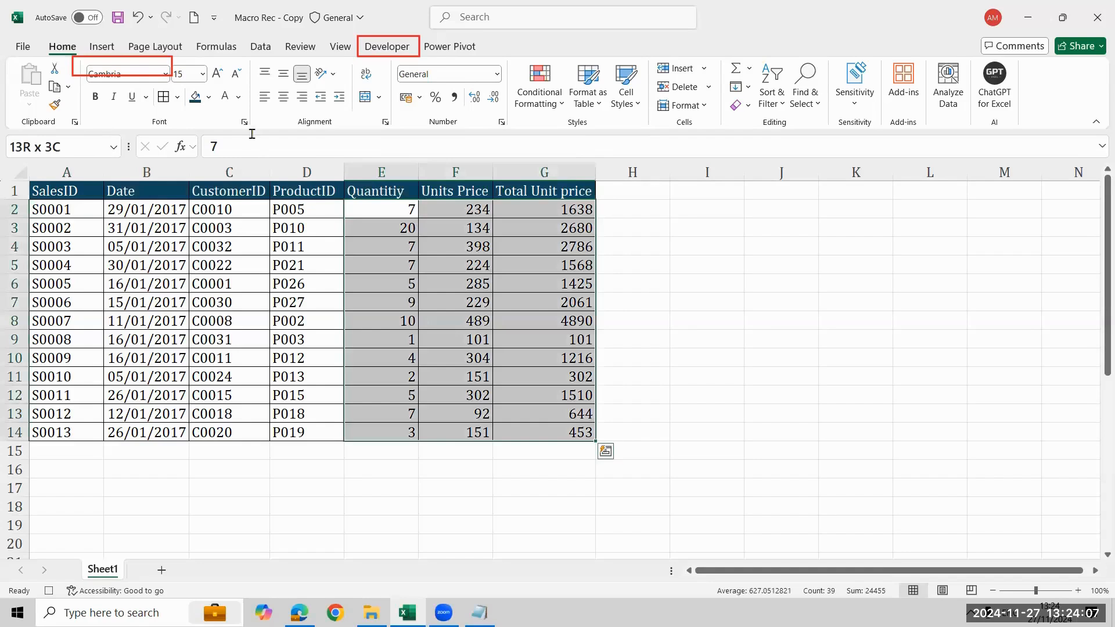
left_click(286, 98)
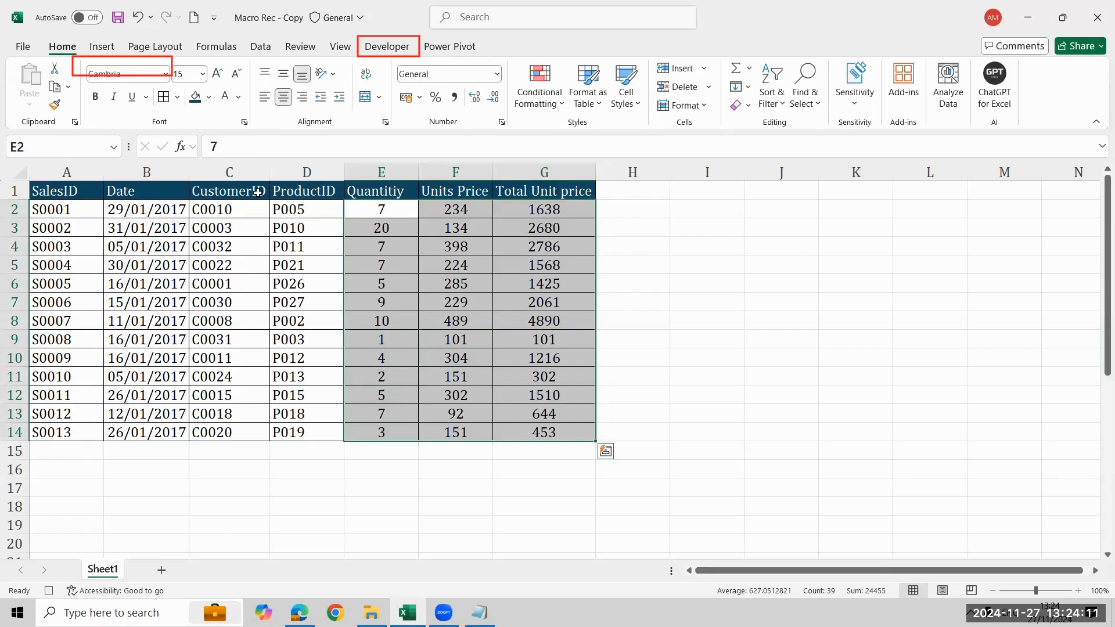
Try the Long Date format on the dates in B2:B14, and undo it
left_click(157, 209)
key("ctrl+shift+Down")
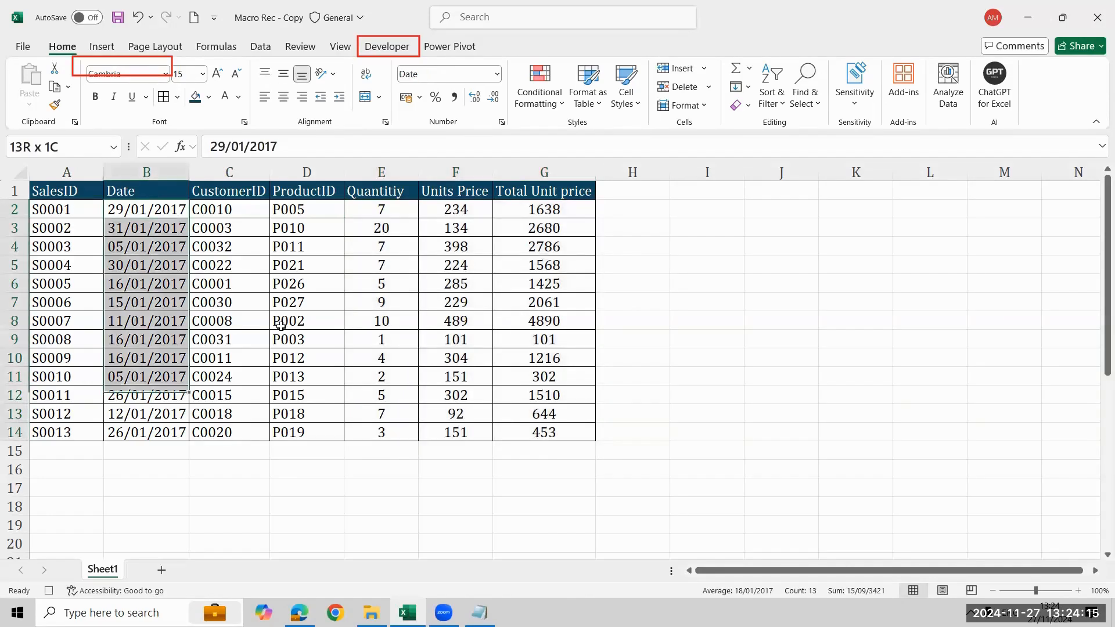
left_click(497, 74)
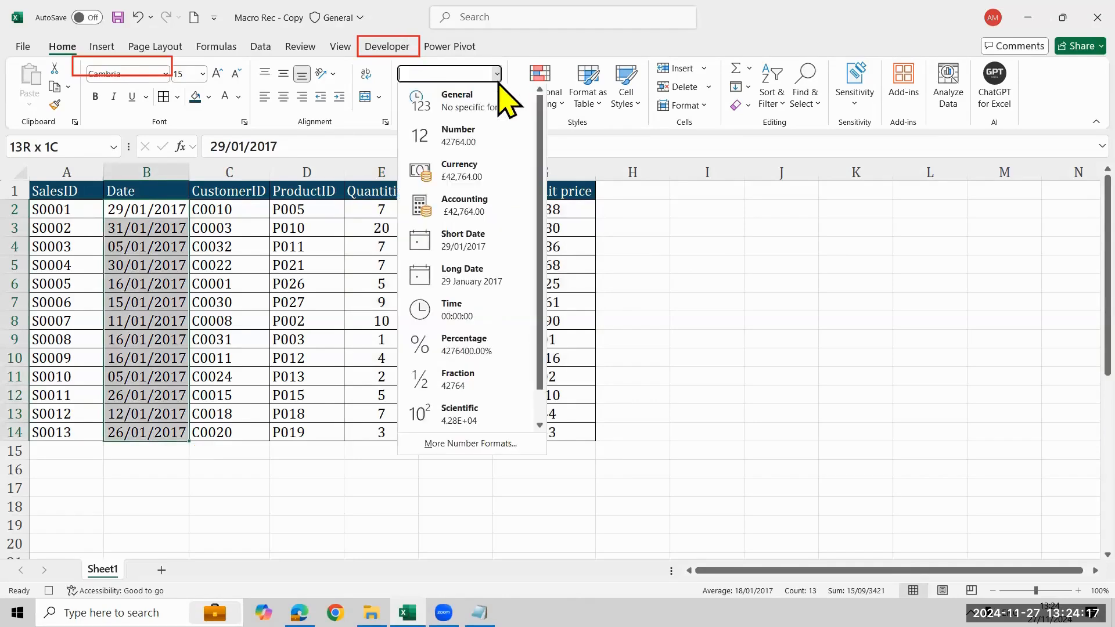
left_click(470, 276)
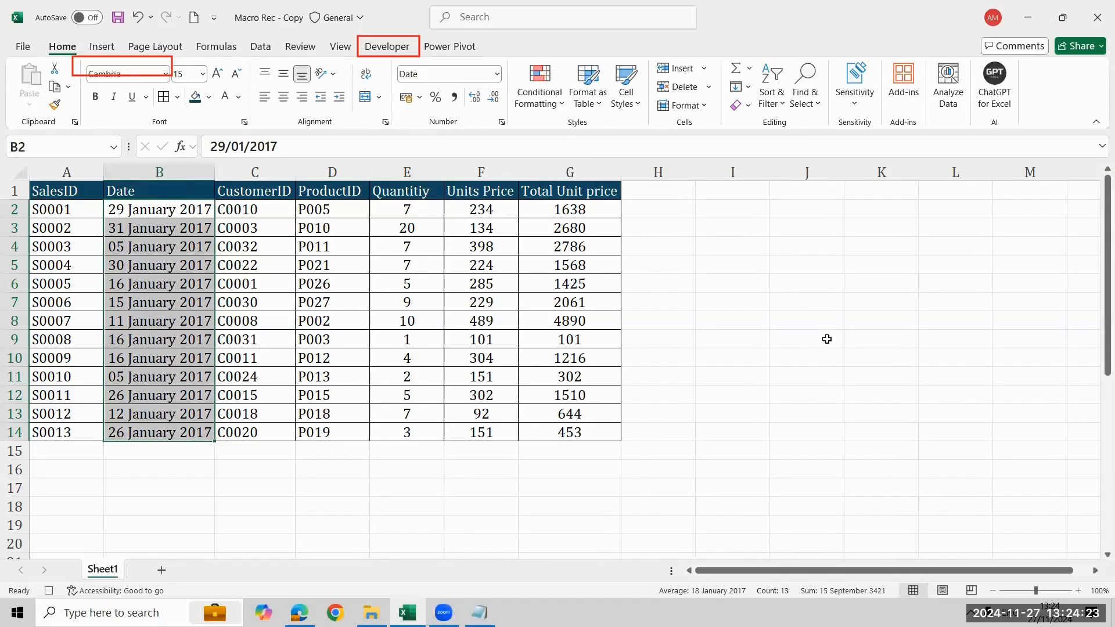
key("ctrl+z")
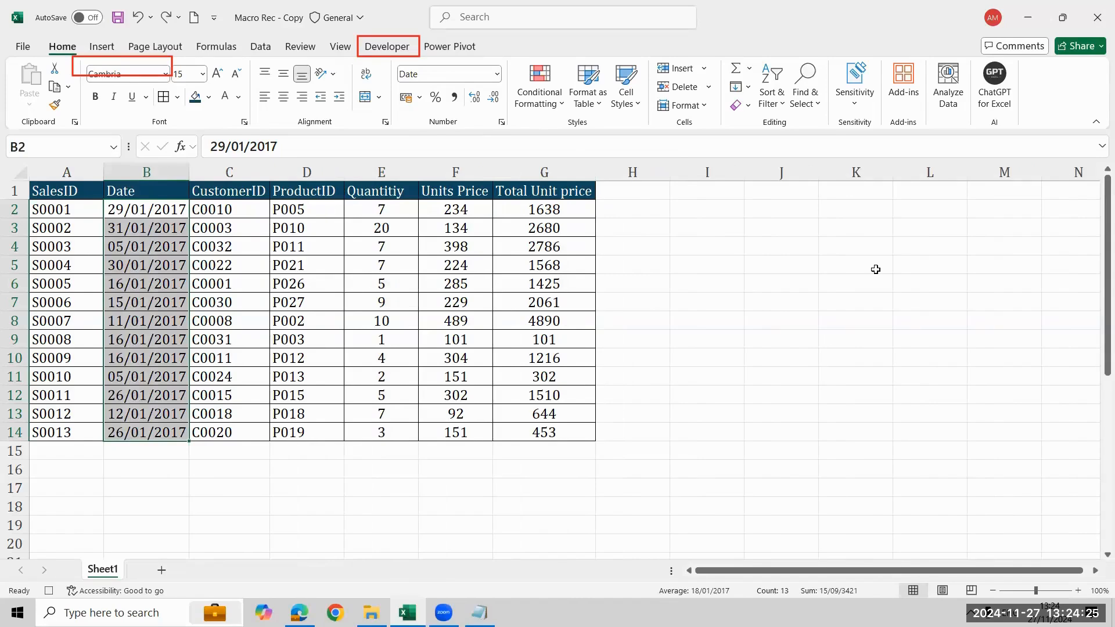
Select the empty cell K5 and stop recording the Format macro
left_click(856, 265)
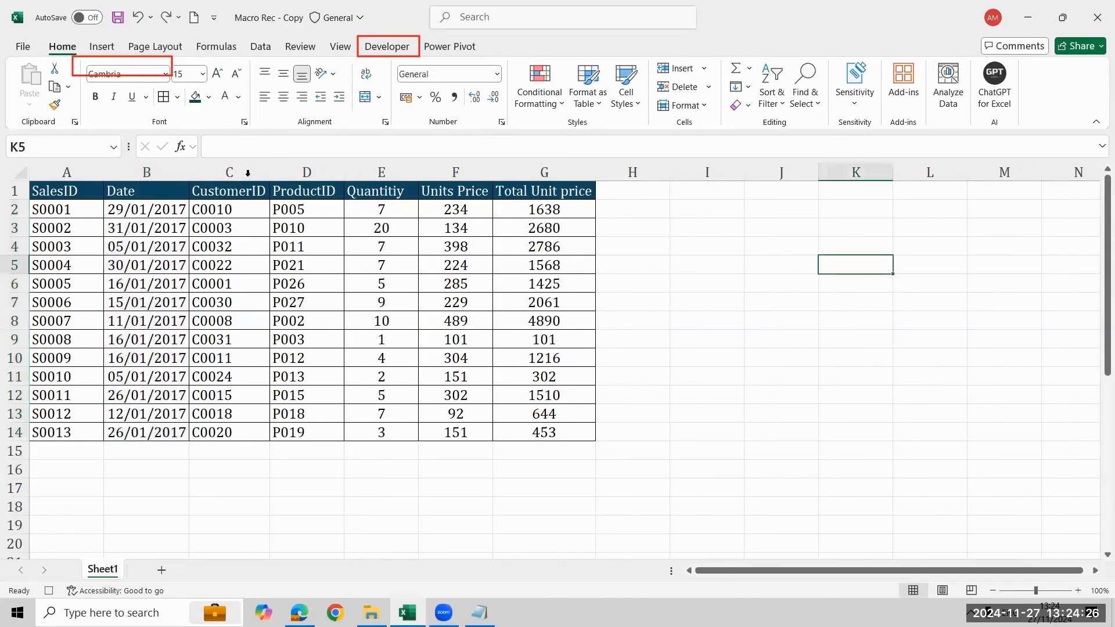
left_click(388, 47)
left_click(99, 68)
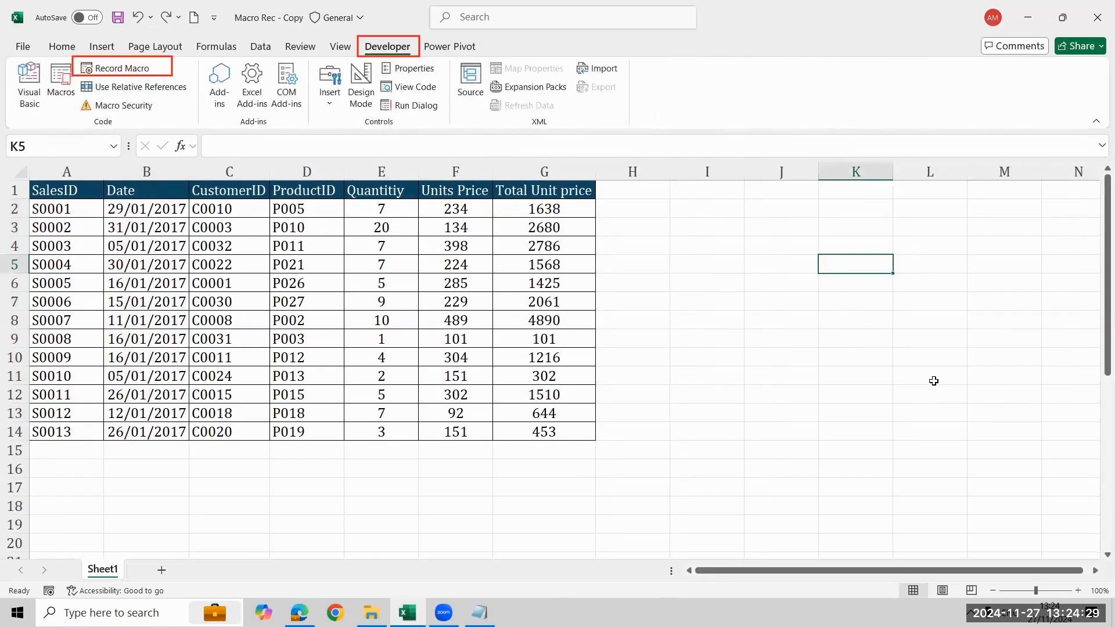
Undo the centring, header styling and borders so the sales table is back to its unformatted state
left_click(157, 284)
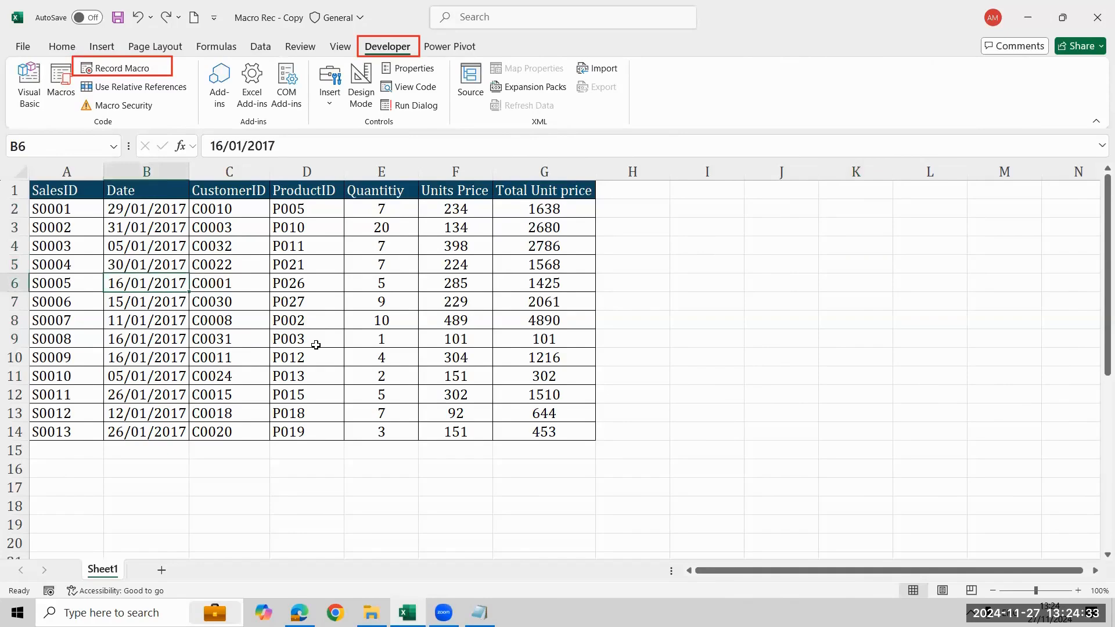
key("ctrl+z")
key("ctrl+z")
key("ctrl+z")
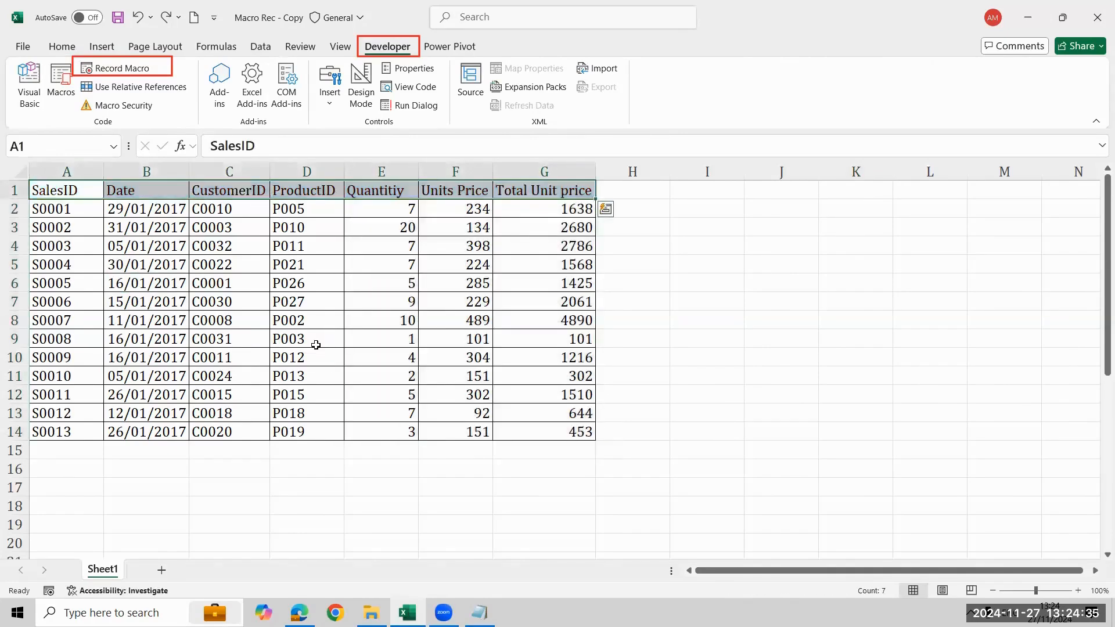
key("ctrl+z")
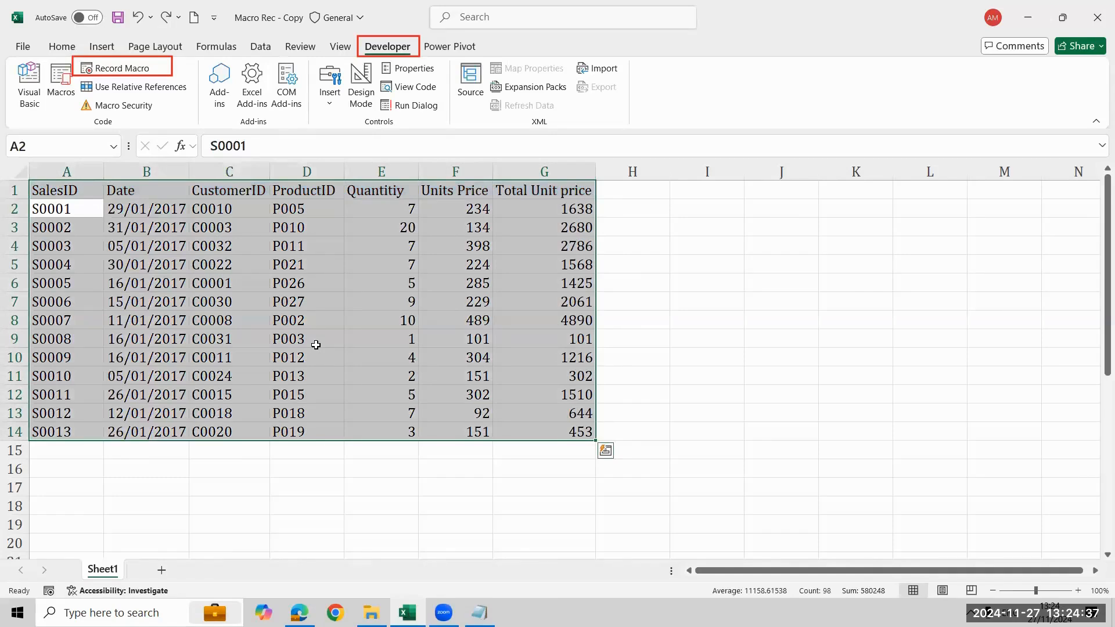
Run the Format macro on the unformatted table with the empty cell J7 selected
left_click(796, 305)
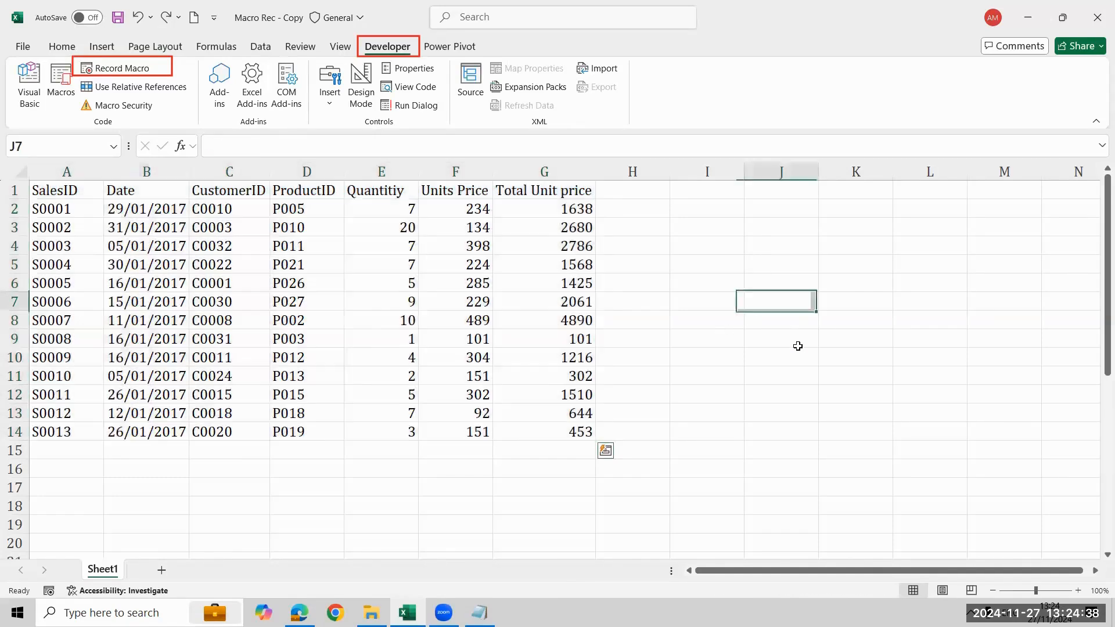
left_click(58, 91)
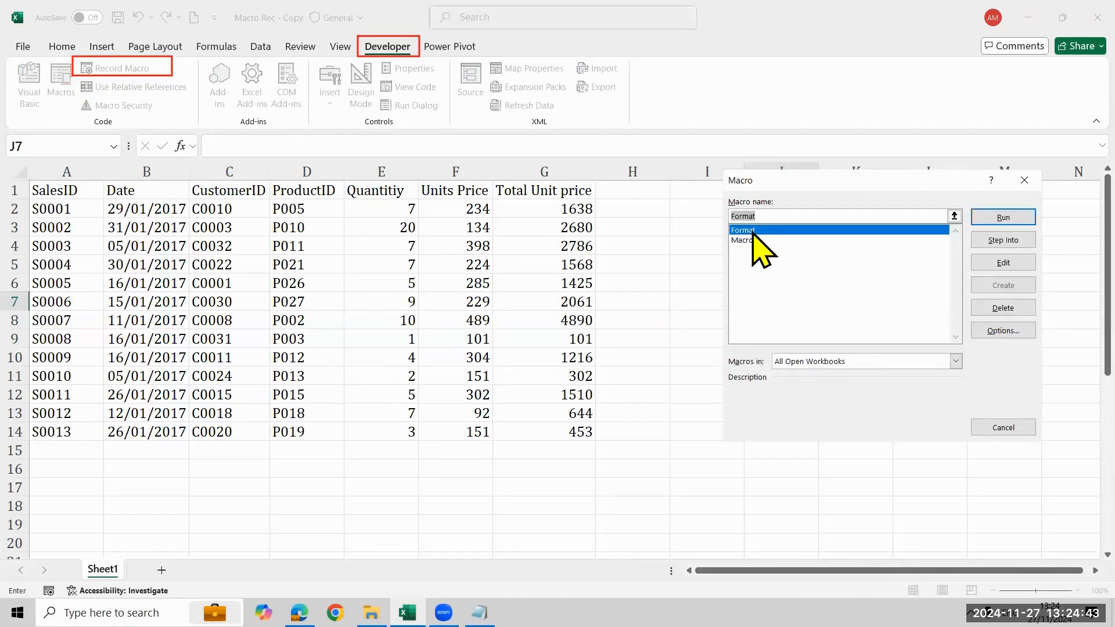
left_click(994, 218)
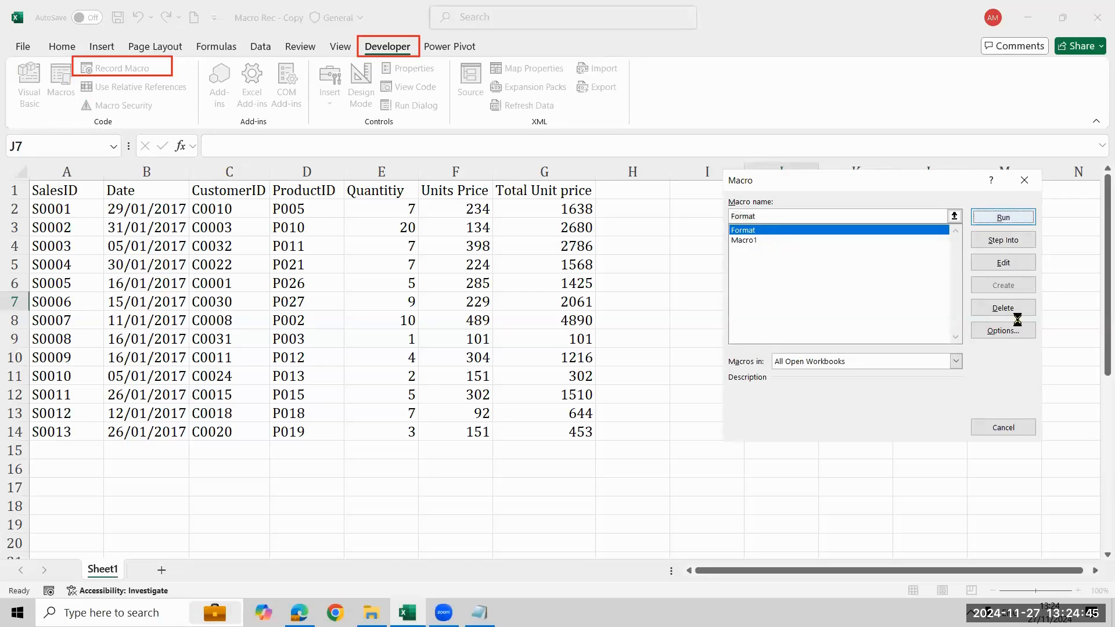
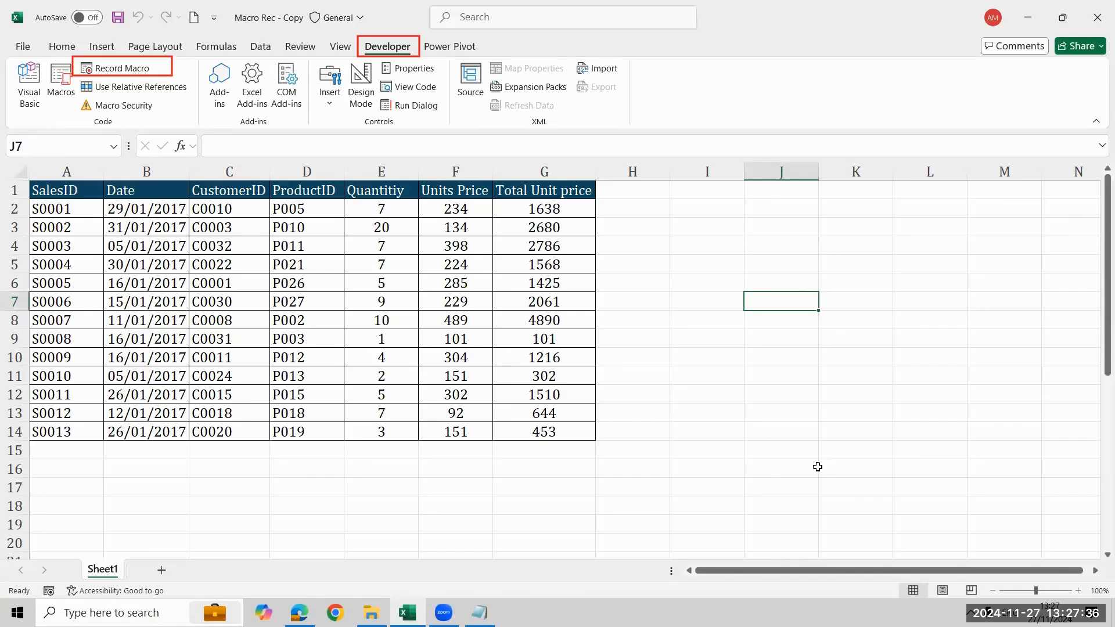
Review the file types available for saving the workbook, and return to the sheet without saving
left_click(841, 210)
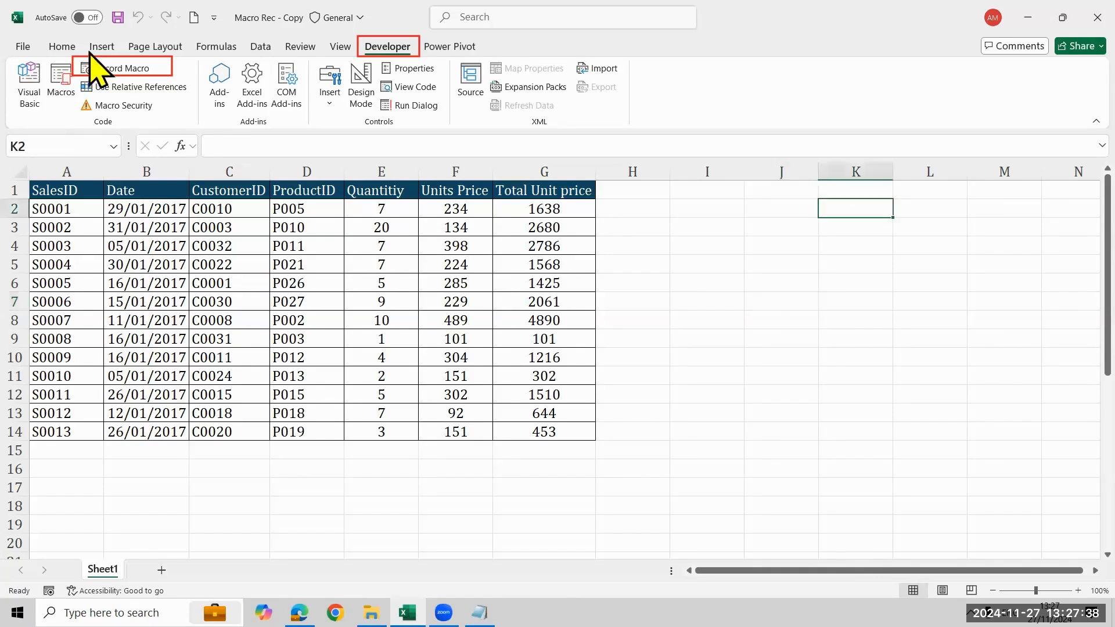
left_click(25, 44)
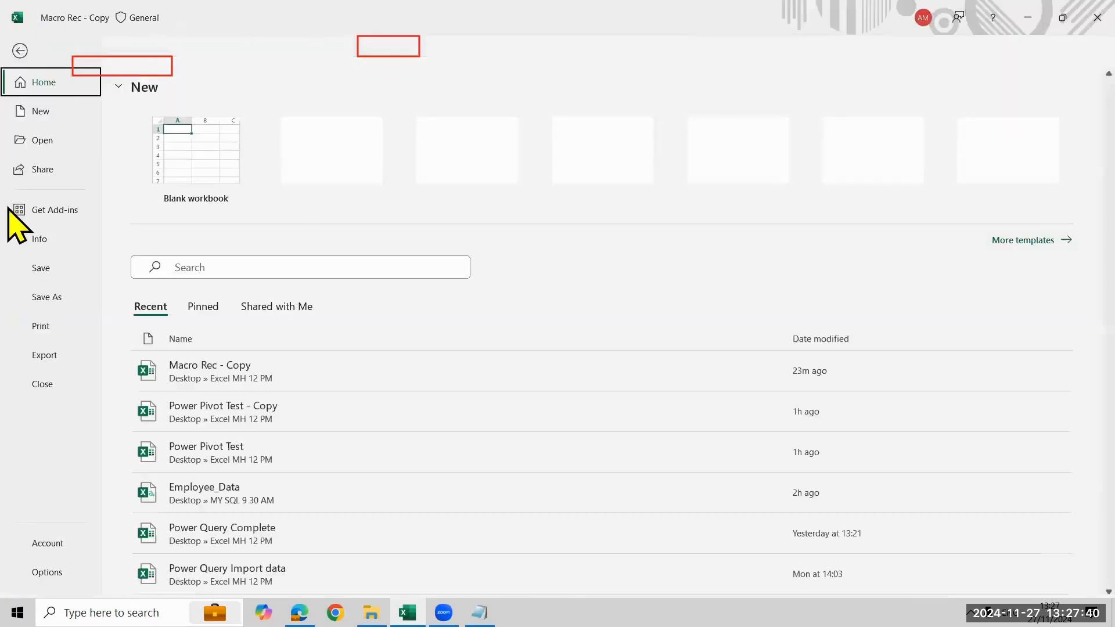
left_click(51, 298)
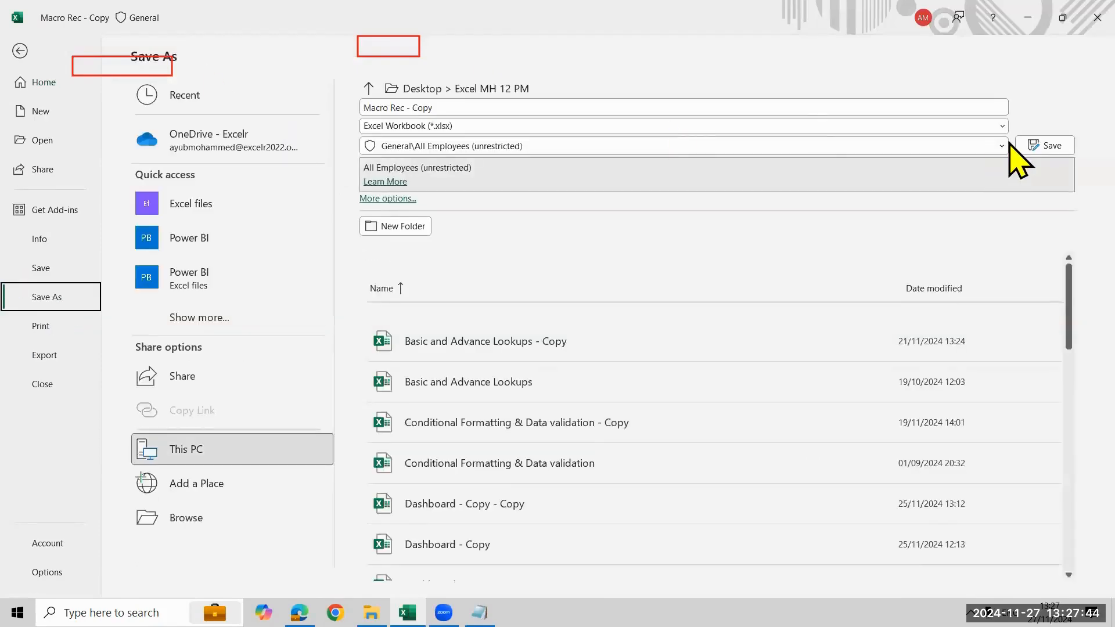
left_click(1002, 126)
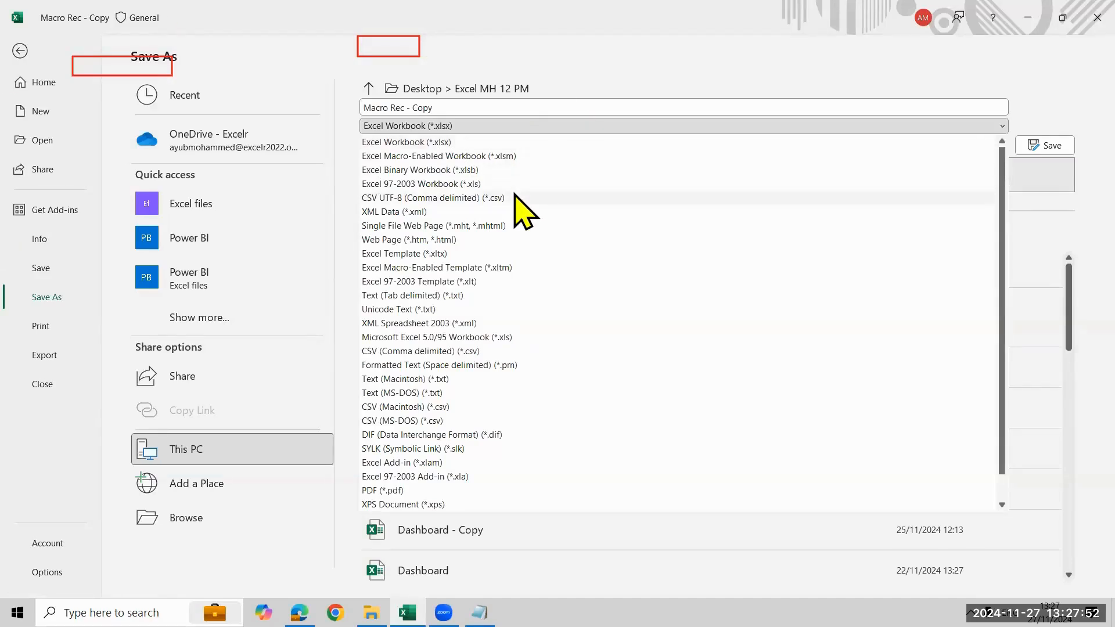
left_click(1042, 74)
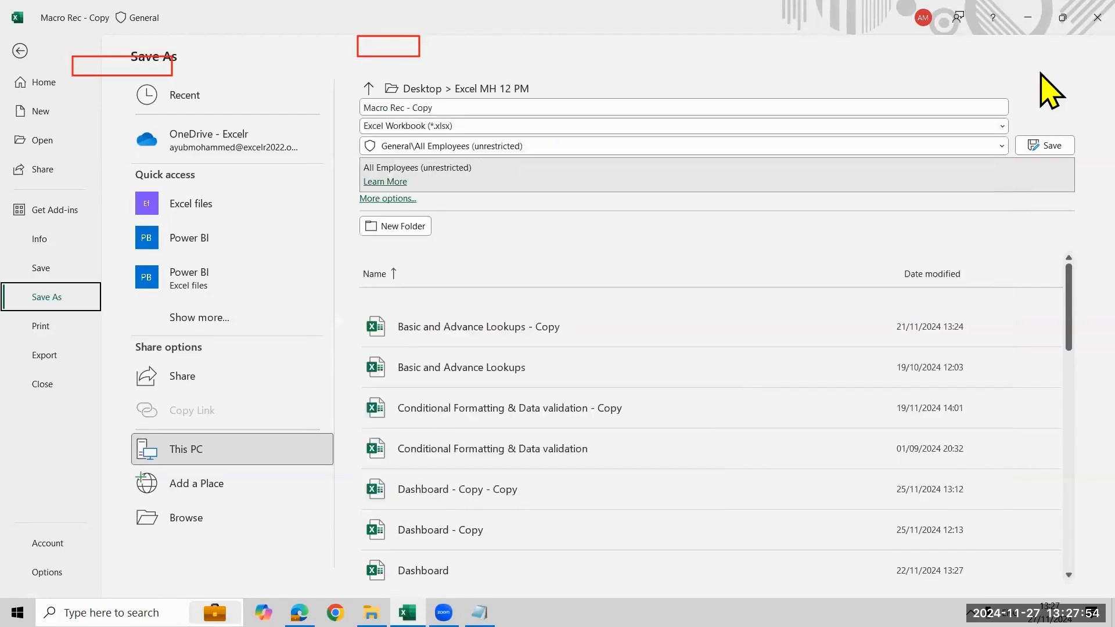
left_click(20, 51)
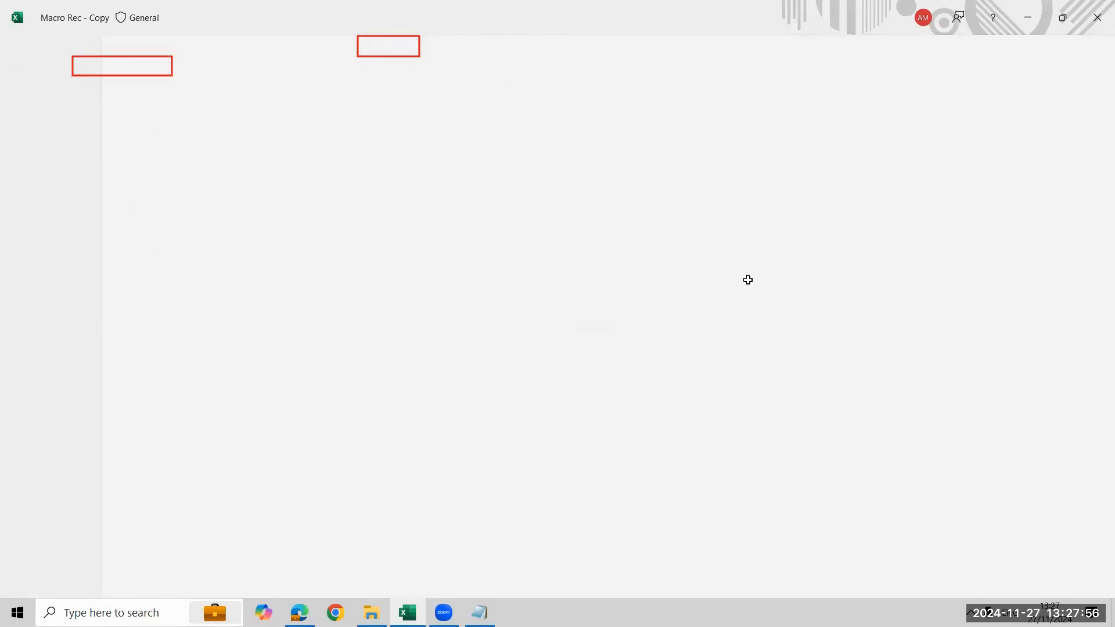
Enter the extension text Xslx in the empty cell L4 beside the sales table
left_click(781, 246)
left_click(899, 254)
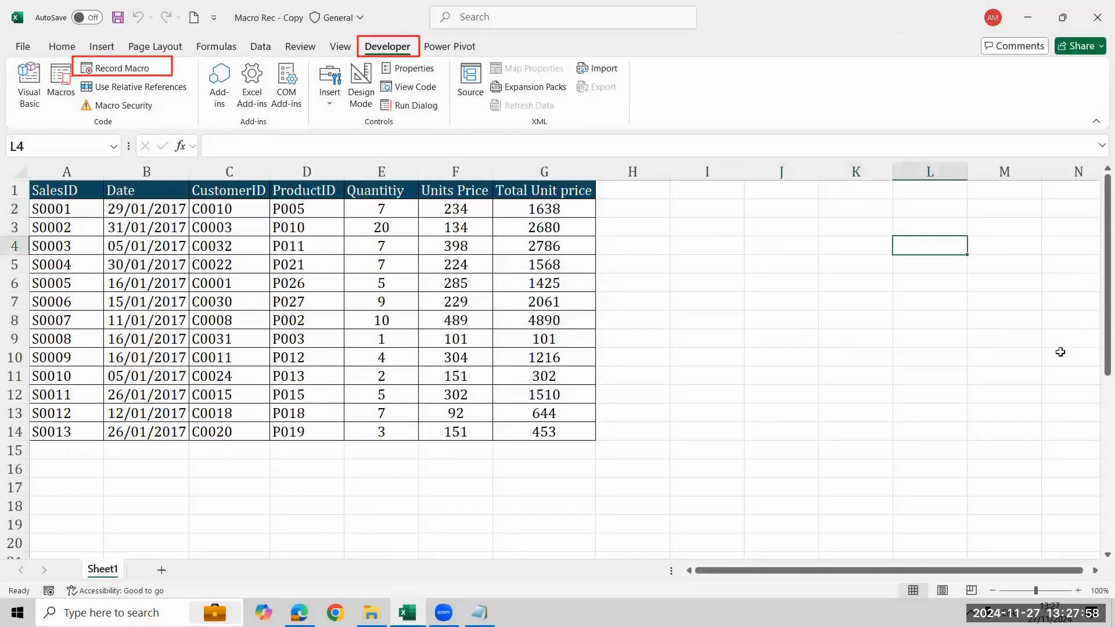
type("X")
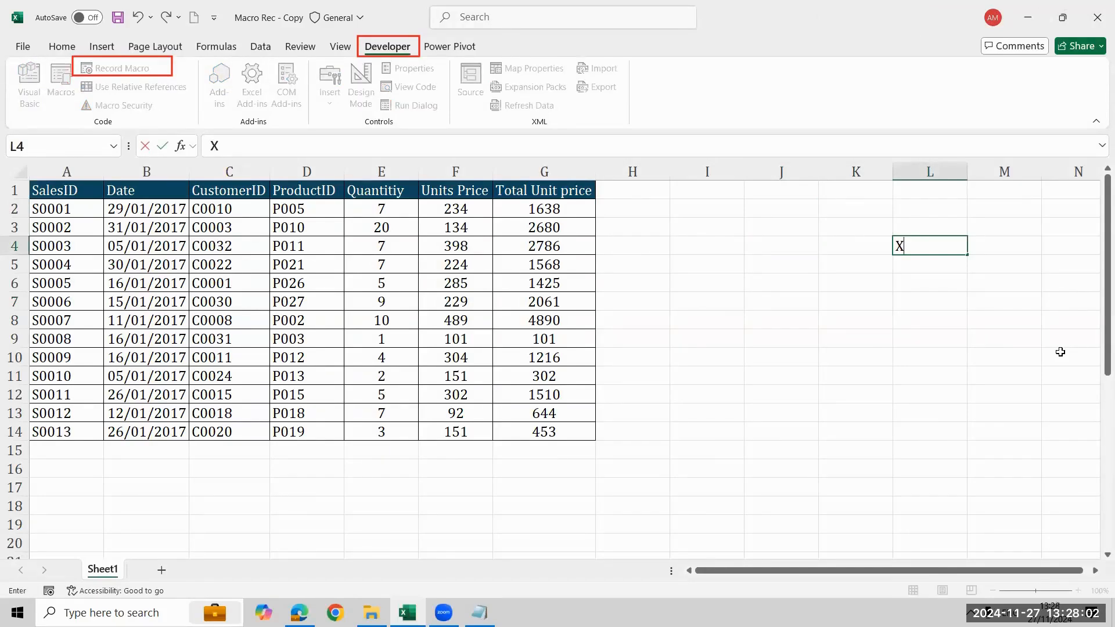
type("slx")
key("BackSpace")
key("BackSpace")
key("BackSpace")
type("sx")
key("BackSpace")
type("lx")
key("Return")
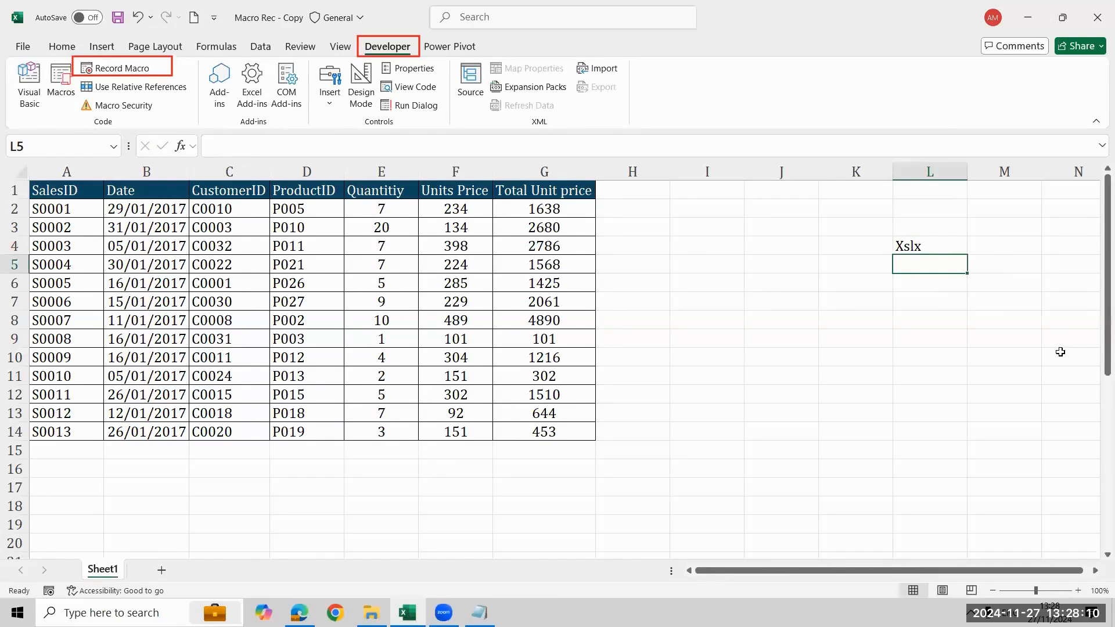
Enter the file extension xlsx in cell L5
type("xlsx")
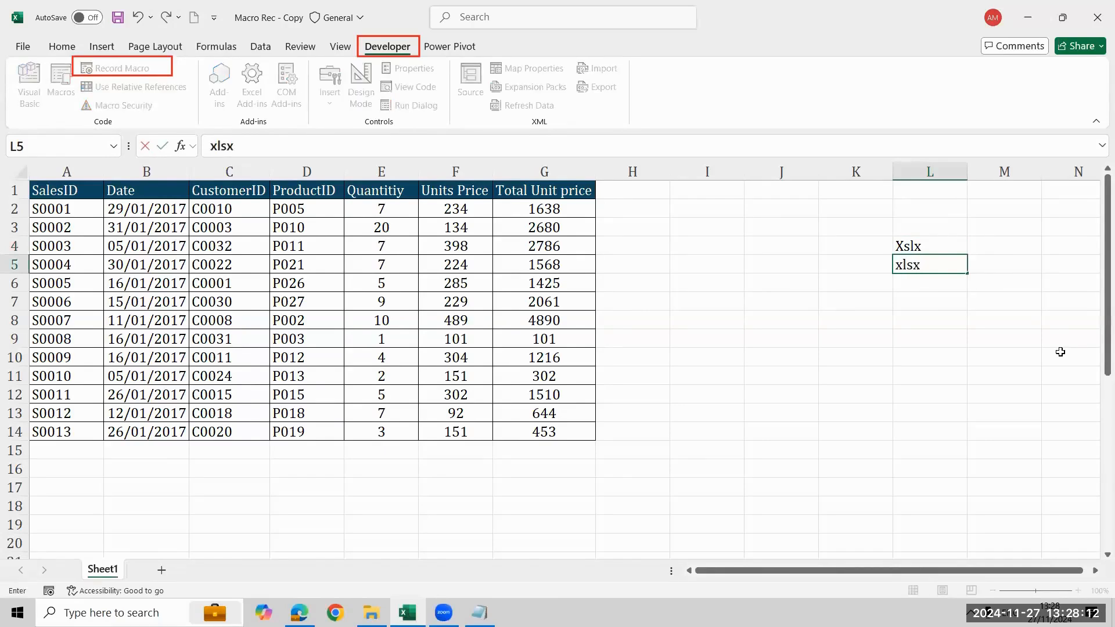
key("Return")
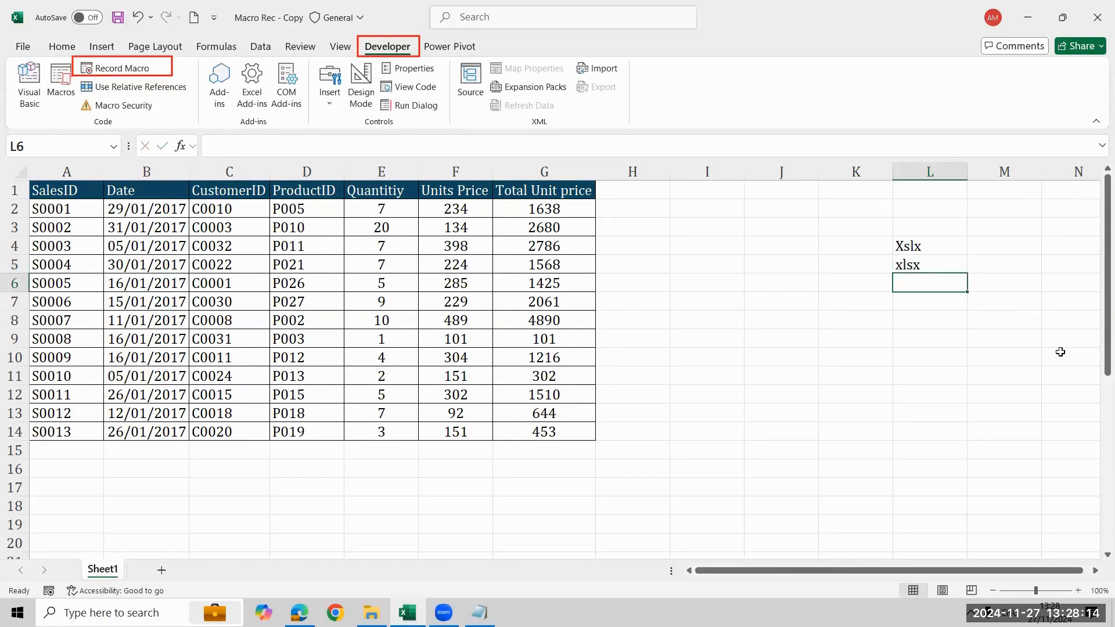
key("Up")
key("Up")
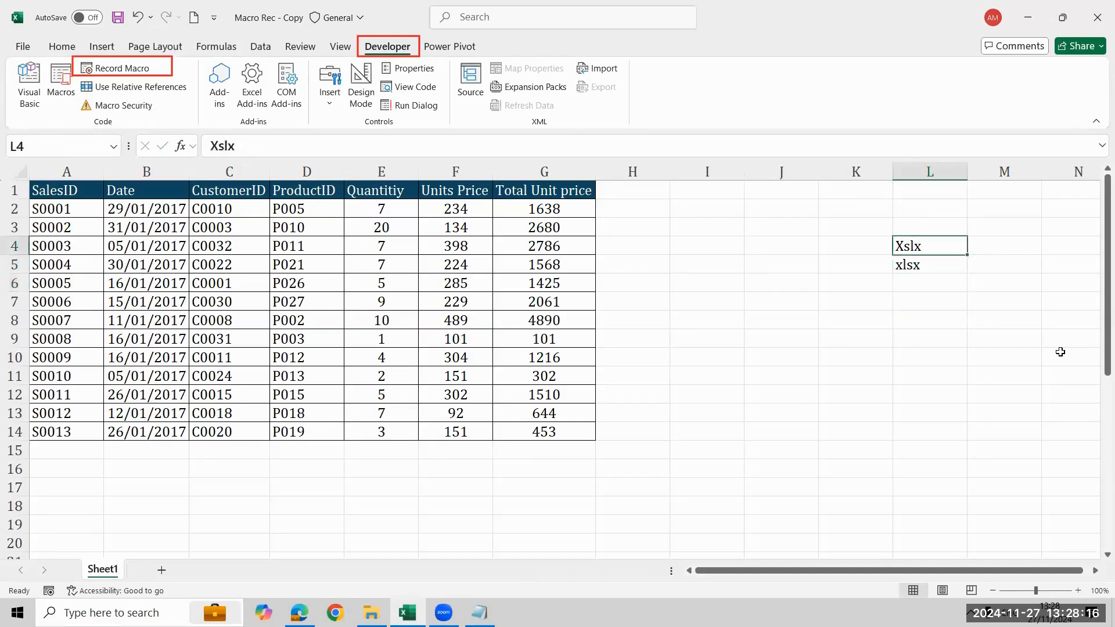
key("Down")
key("Down")
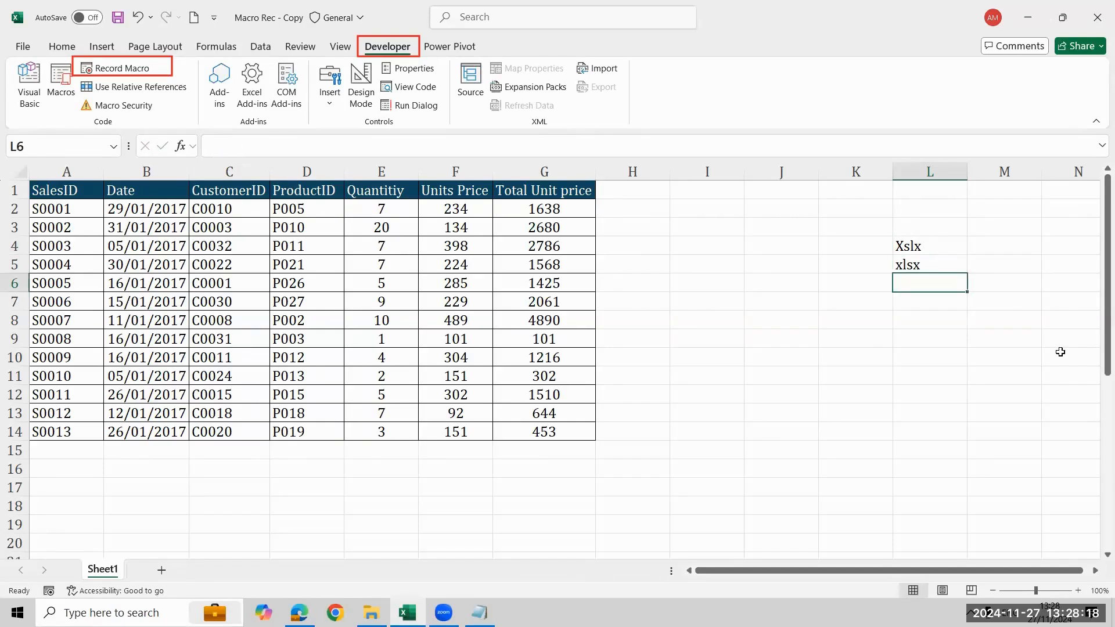
Check the workbook's current save type and compare it with the list of Save As formats, leaving without saving
key("F12")
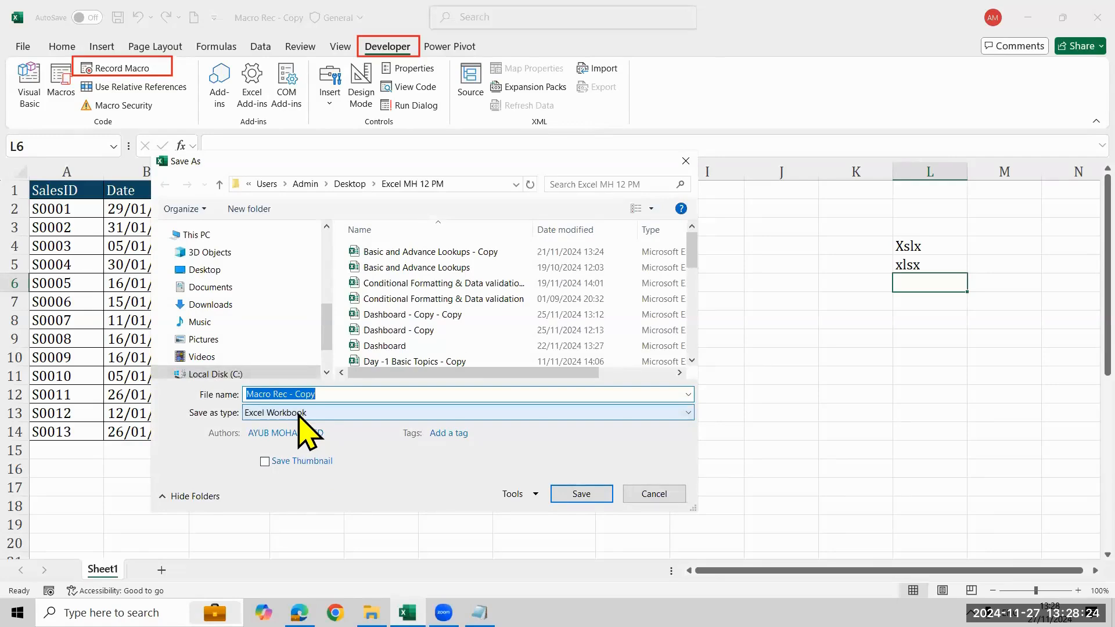
left_click(645, 494)
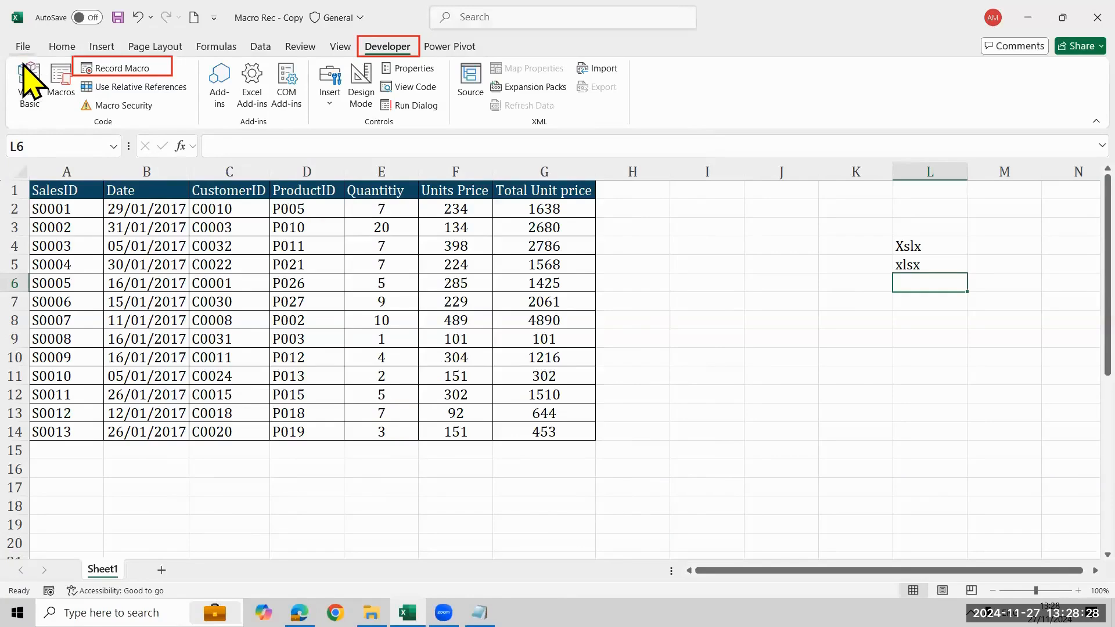
left_click(23, 45)
left_click(50, 299)
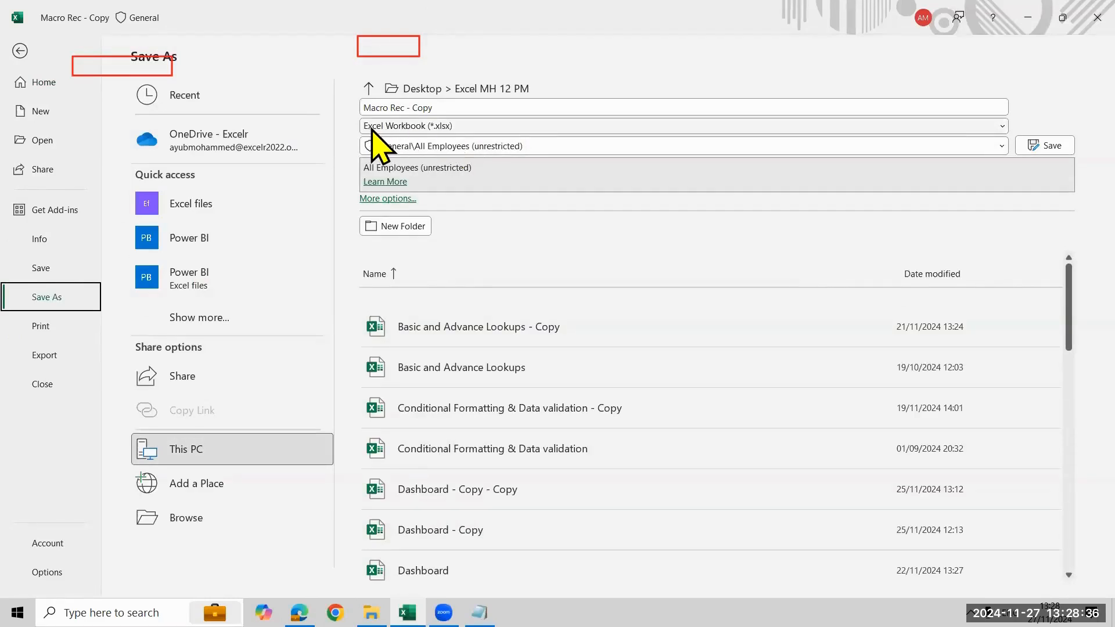
left_click(451, 129)
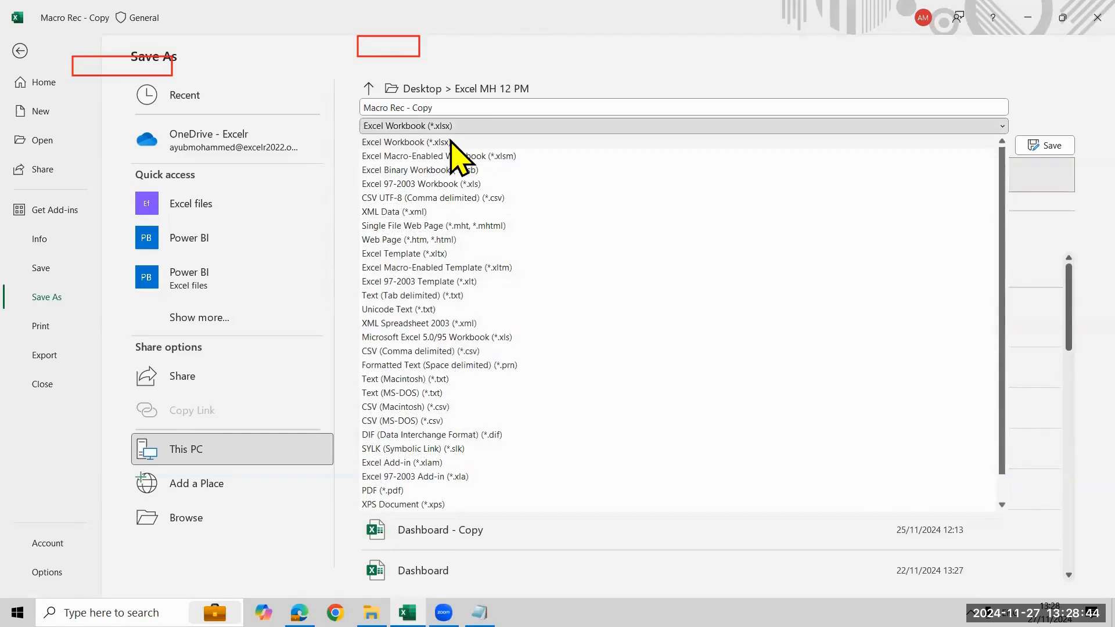
left_click(19, 51)
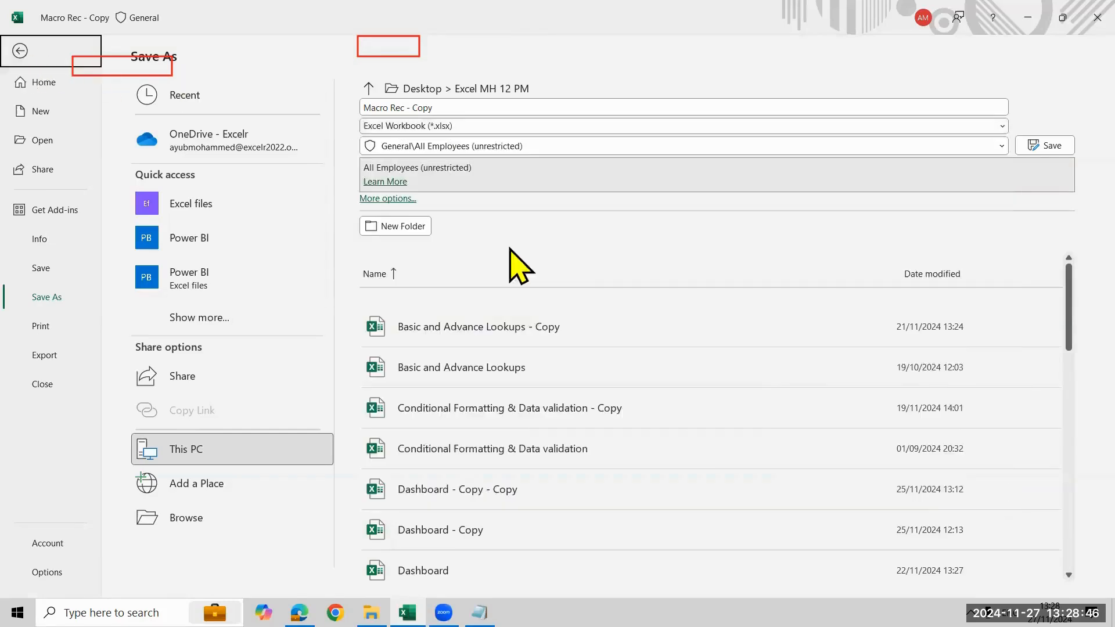
Clear the misspelled extension in L4 and enter Excel Workbook in M5 as the description of xlsx
left_click(935, 251)
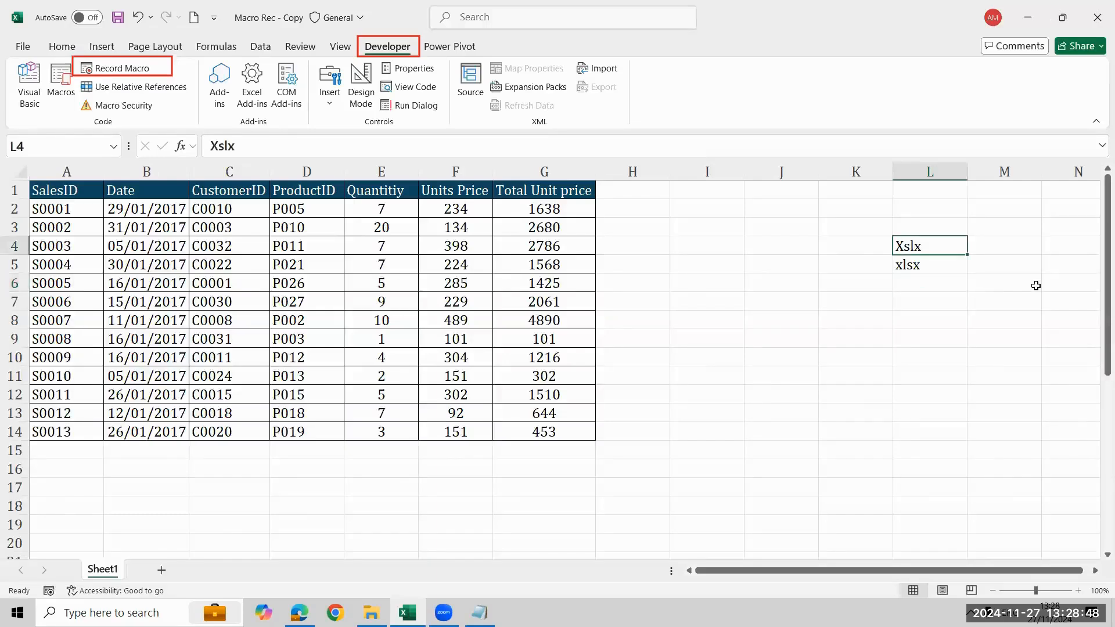
key("Delete")
key("Down")
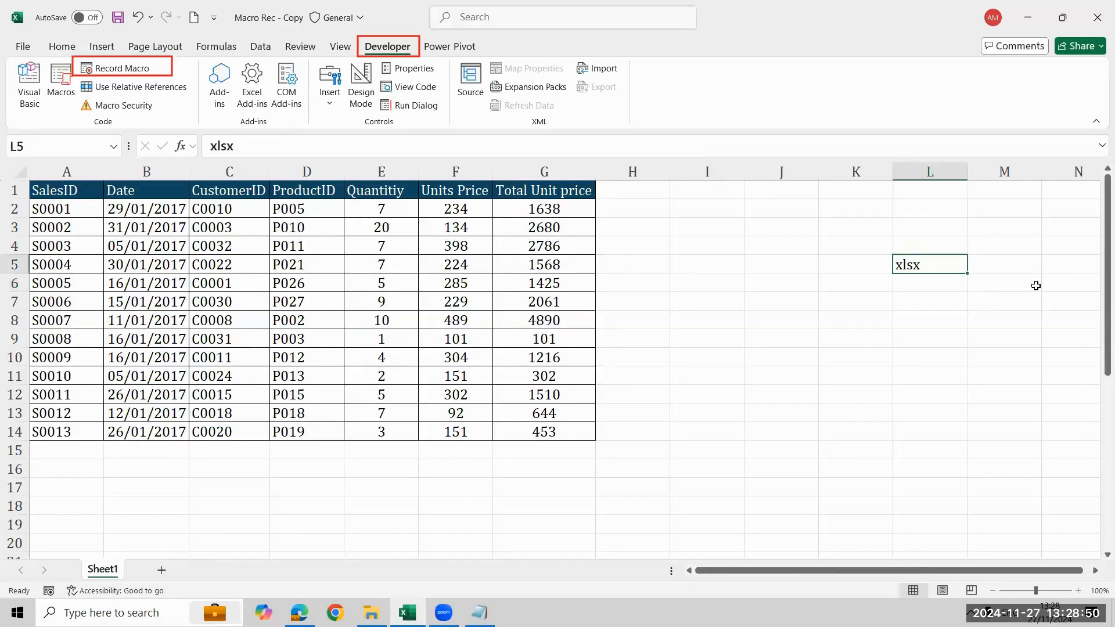
key("Right")
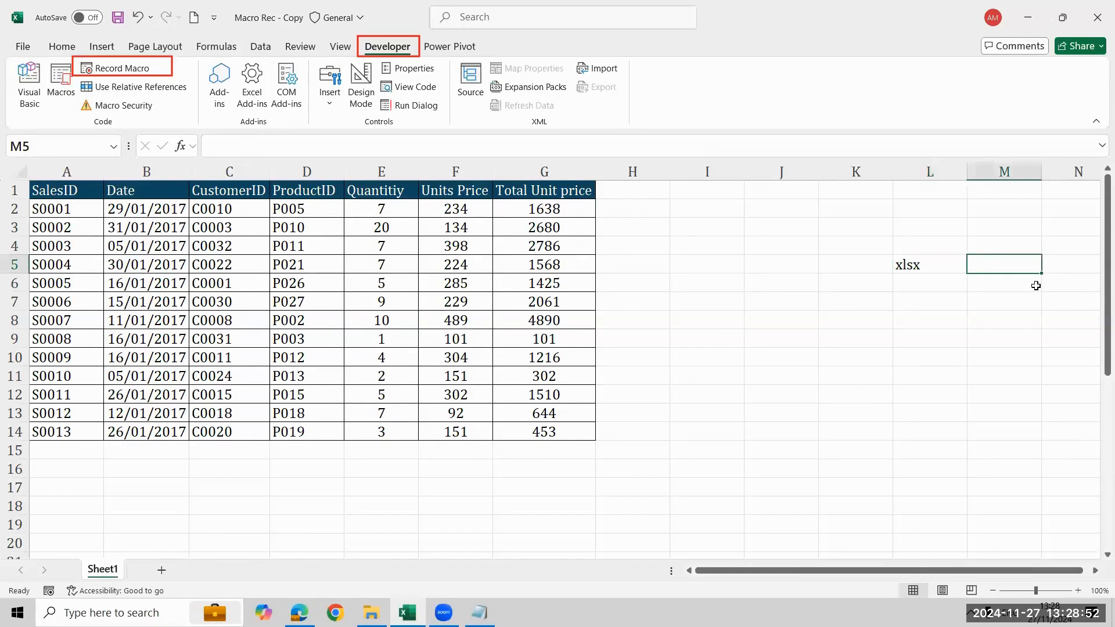
type("Excel Workbook")
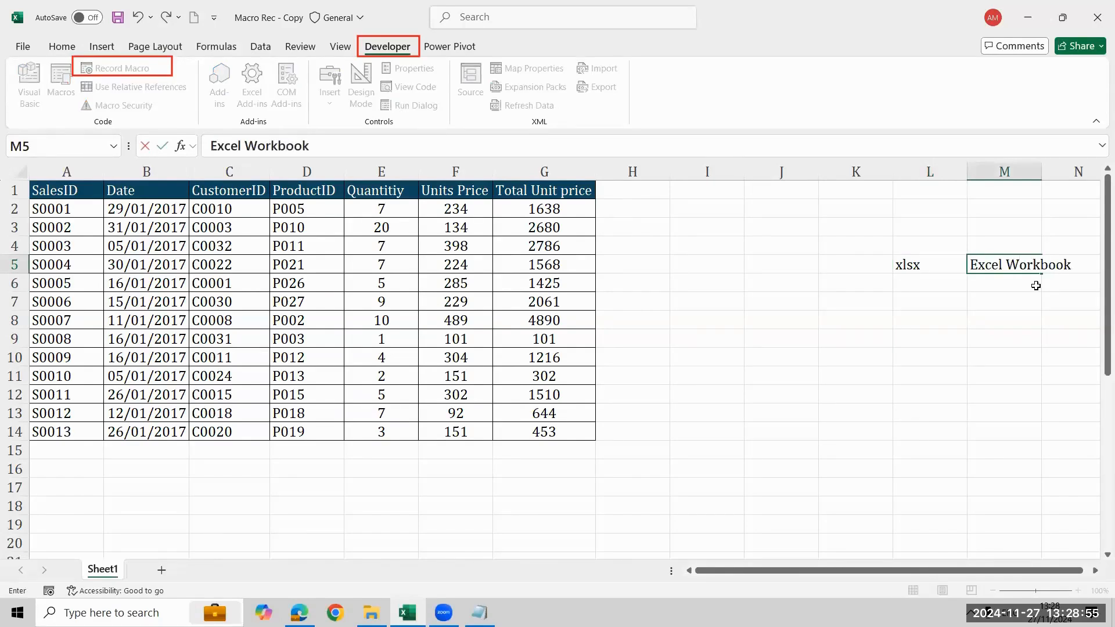
key("Return")
Add the extension xlsm in L6 with the description Macro in M6
key("Left")
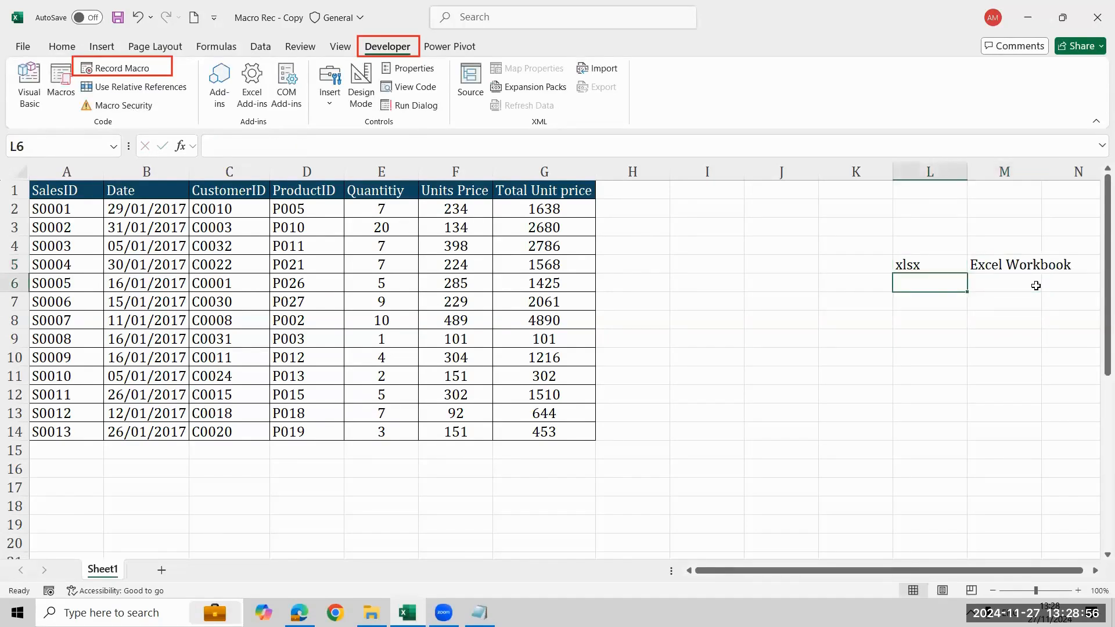
type("xlsm")
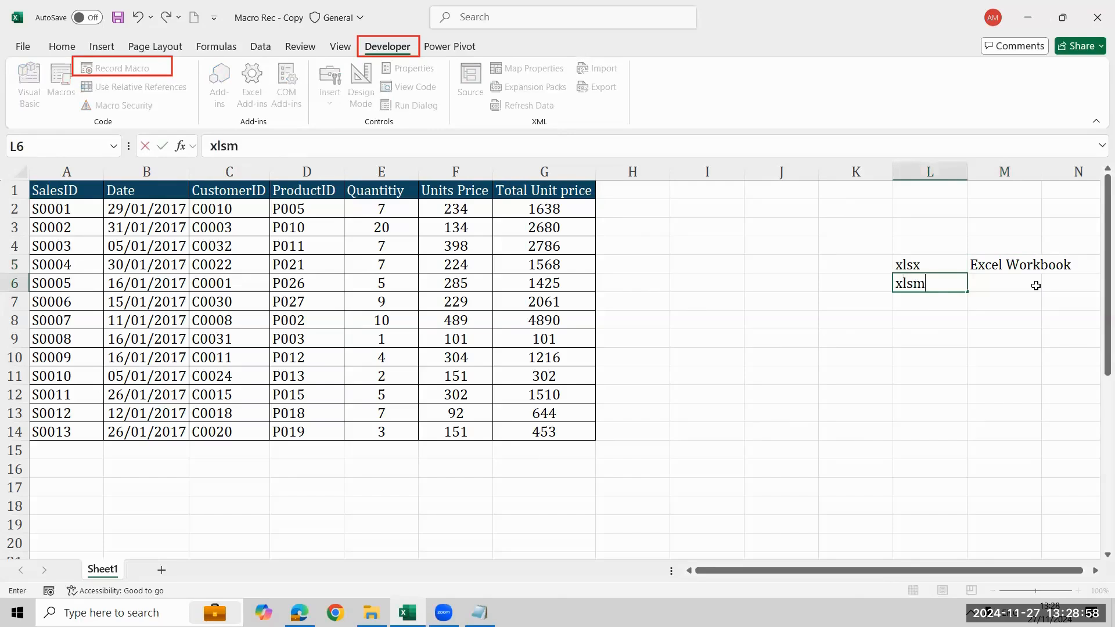
key("ctrl+Return")
left_click(1037, 285)
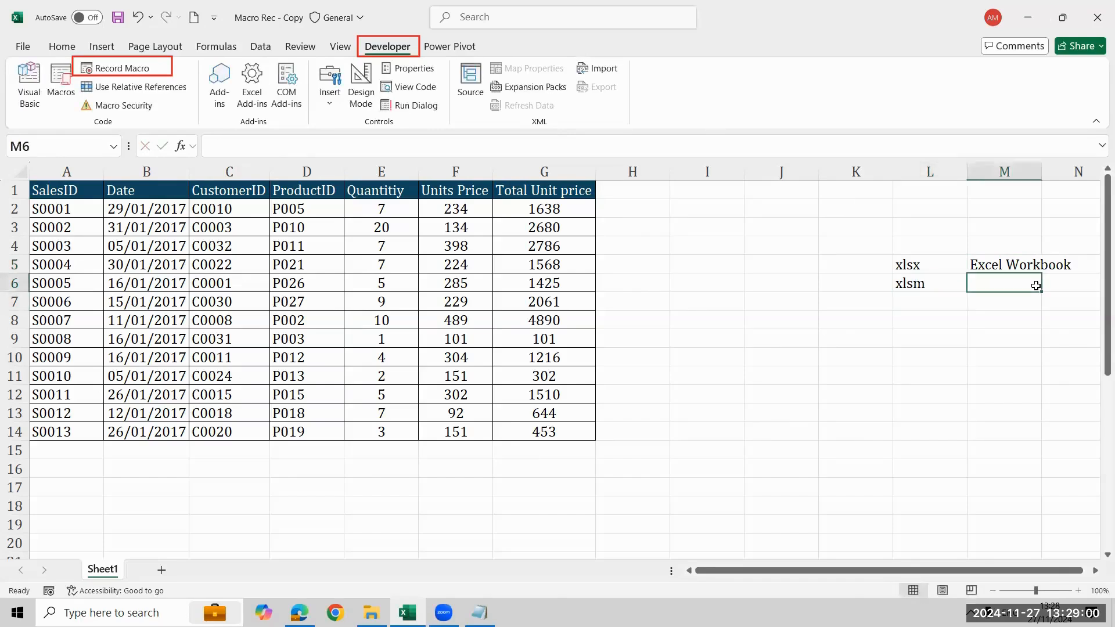
type("Macro")
key("Return")
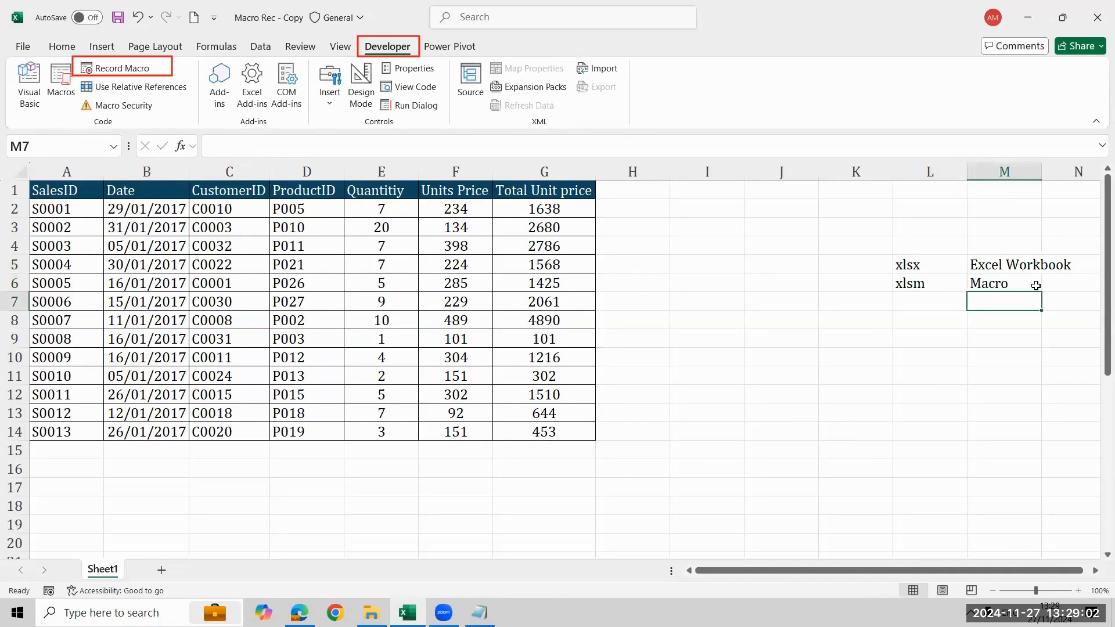
left_click(1036, 285)
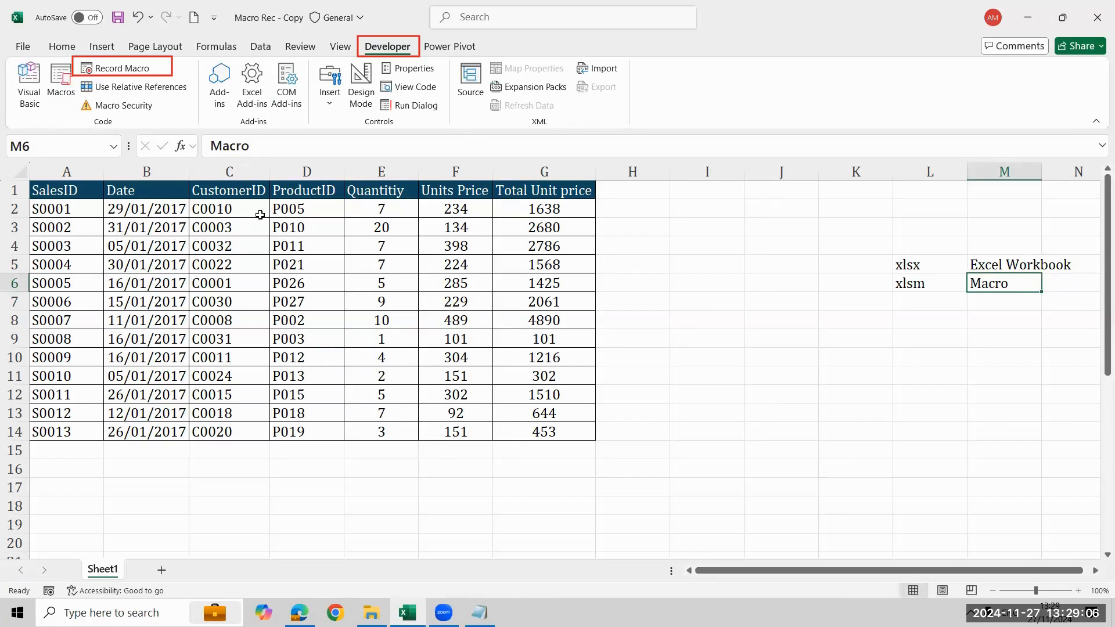
key("Return")
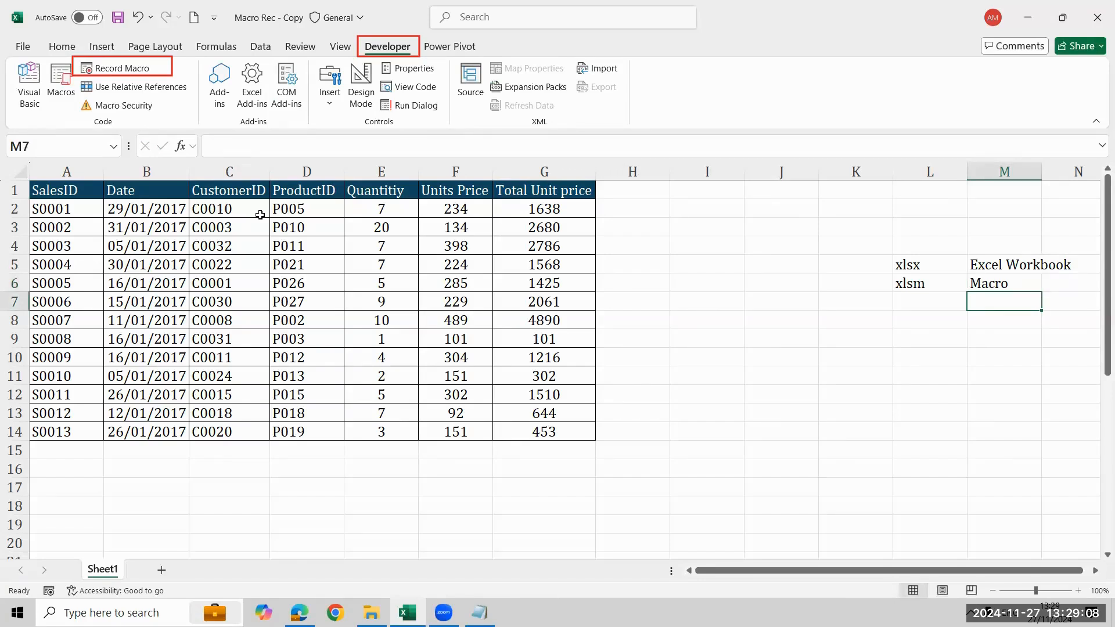
type("xlsb")
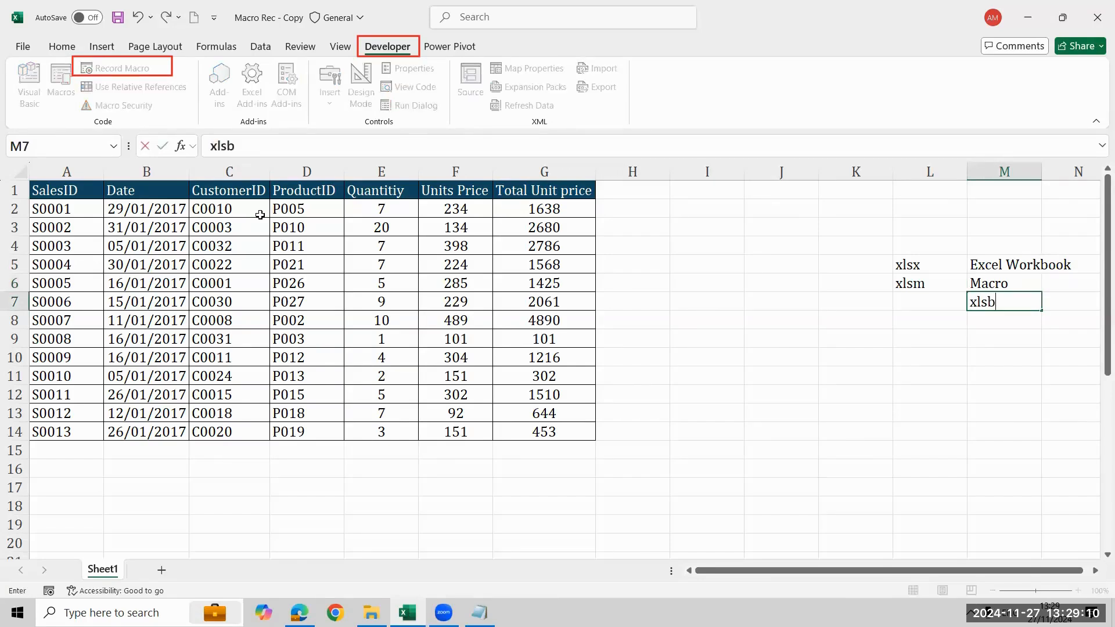
key("BackSpace")
key("BackSpace")
key("BackSpace")
key("BackSpace")
Add the extension Xlsb in L7 with the description Binary in M7
key("Left")
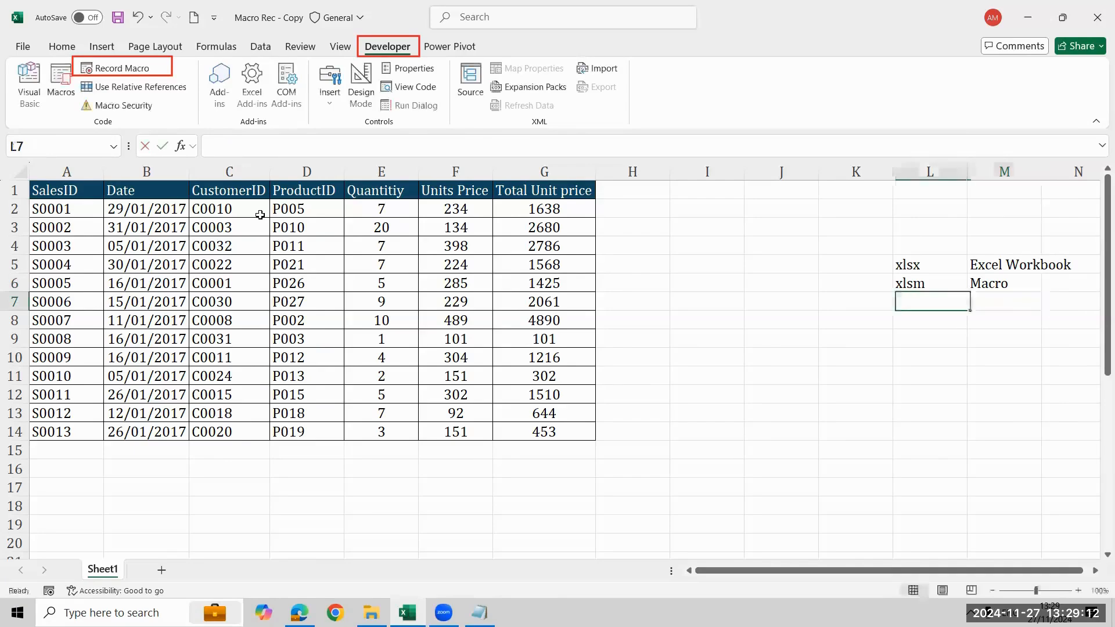
type("Xl")
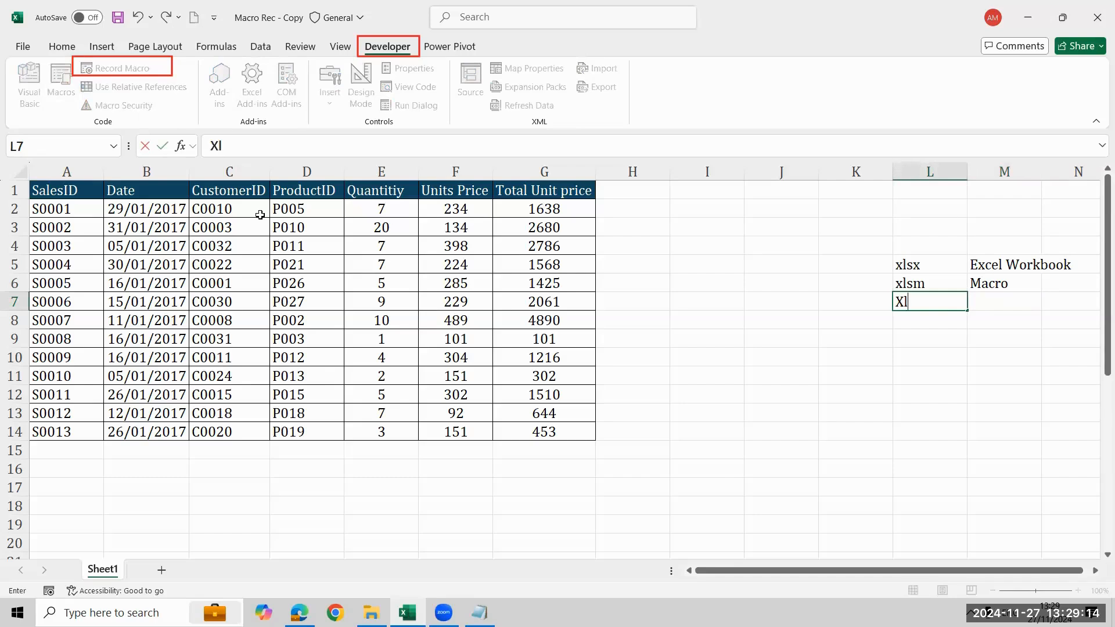
type("sb")
key("Return")
key("Up")
key("Right")
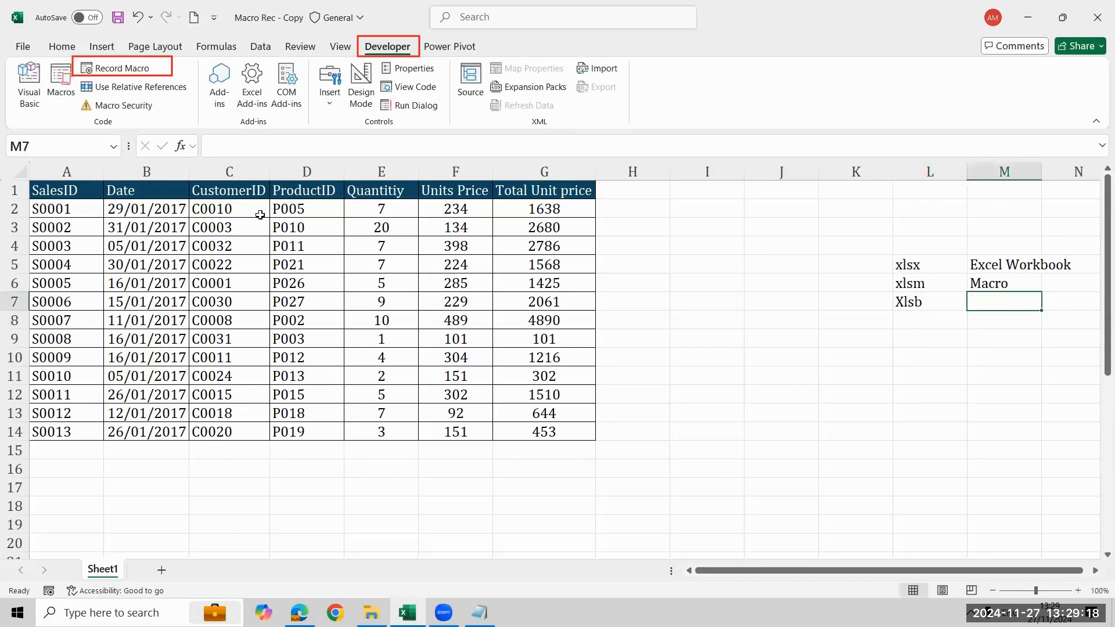
key("Left")
key("Right")
type("Binary")
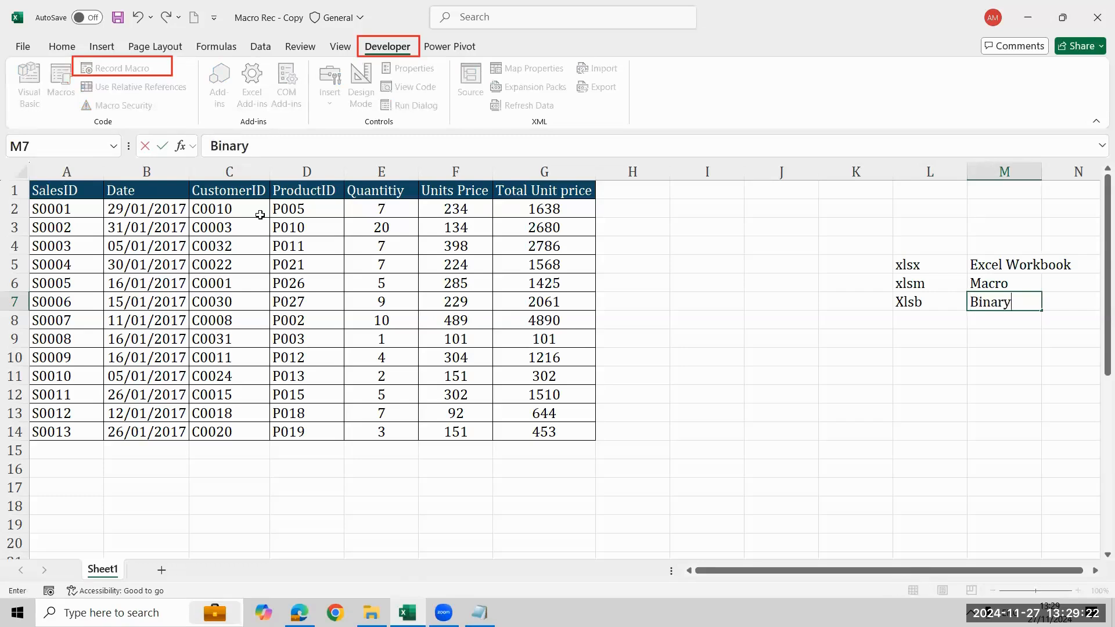
key("Return")
Enter the extension CSV in L8 and select the description cell M8 beside it
key("Left")
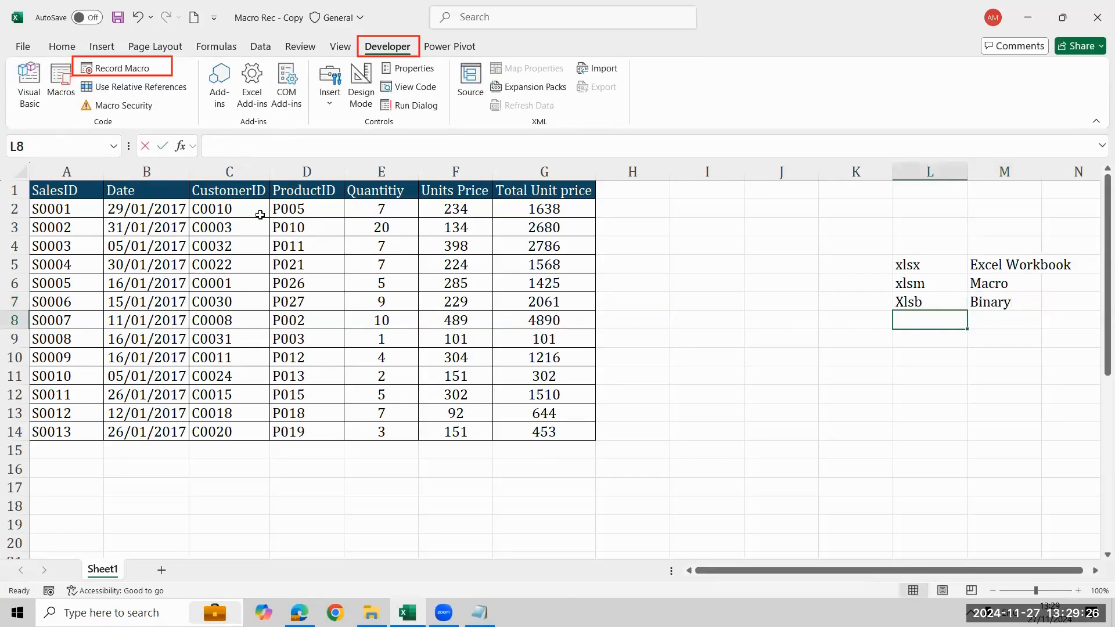
type("CSV")
key("Return")
key("Up")
key("Right")
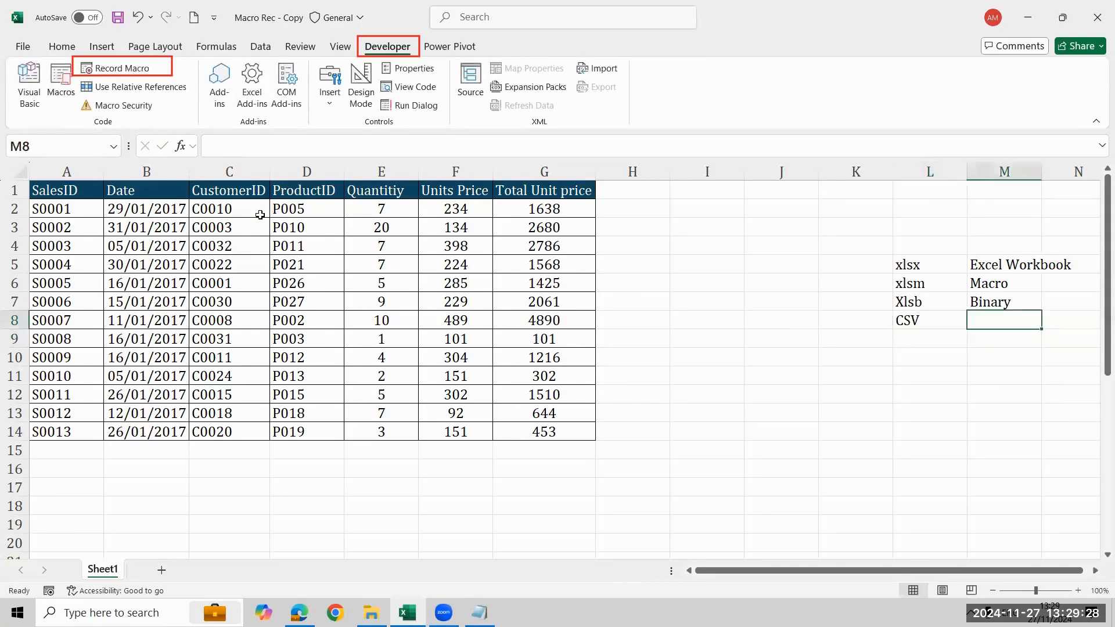
Enter Comma seprated values in M8 as the description of CSV
type("Comma se")
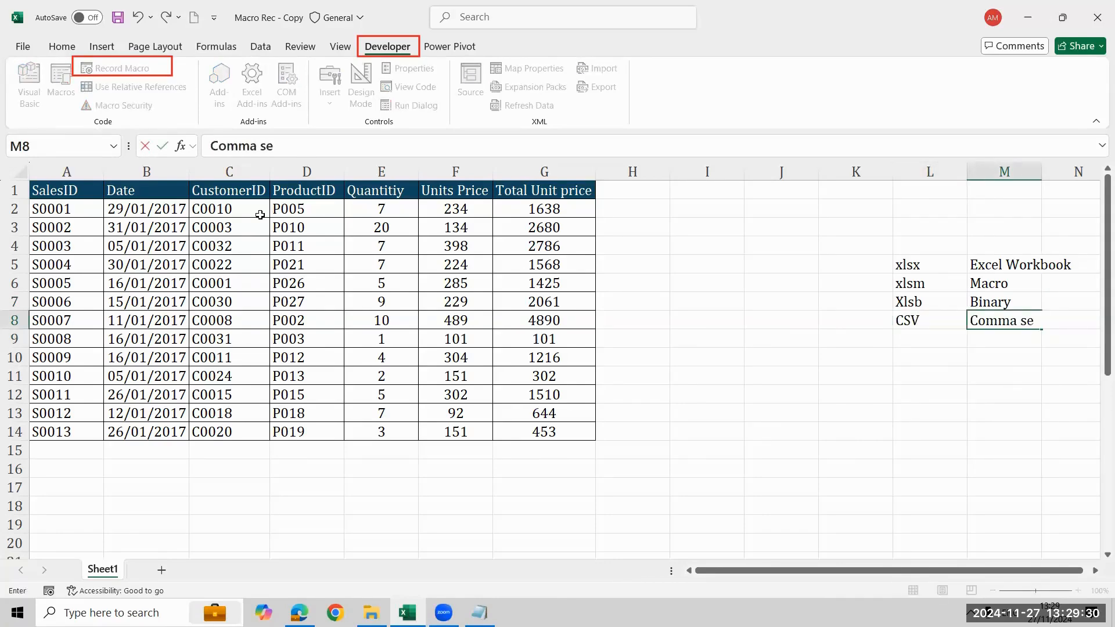
type("prated values")
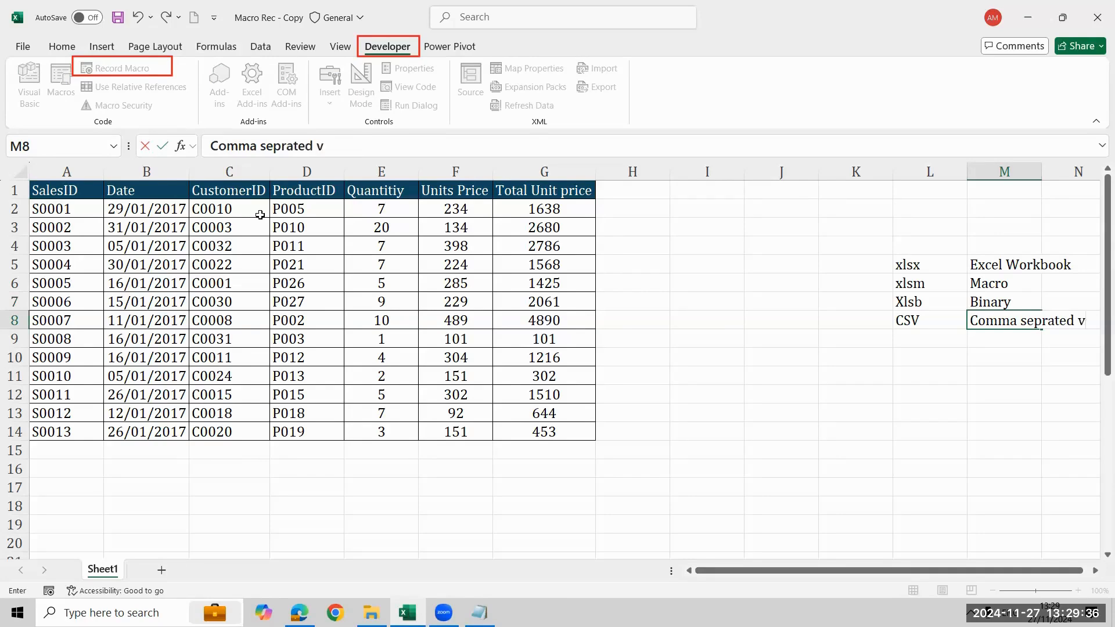
key("Return")
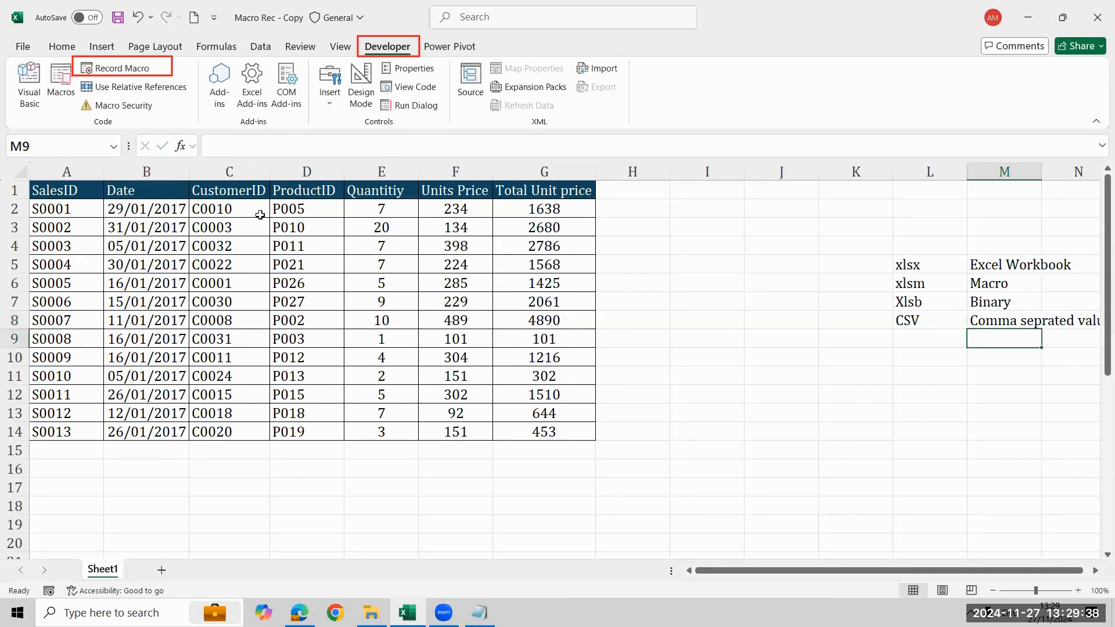
Highlight the CSV cell L8 with a yellow fill
key("Right")
key("Right")
key("Right")
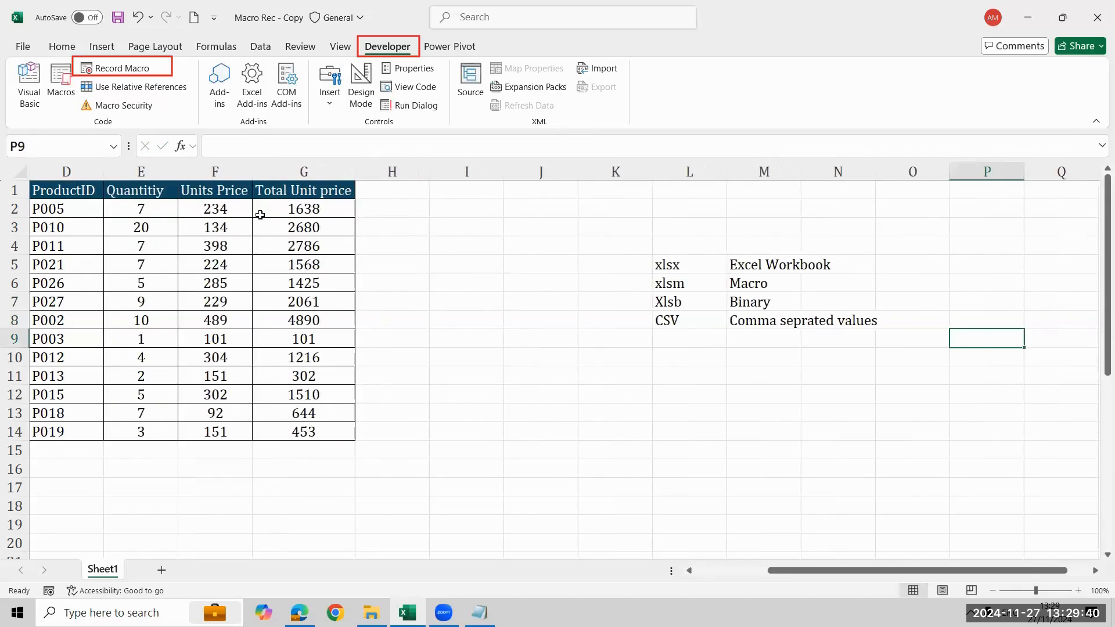
key("Left")
key("Left")
key("Left")
key("Left")
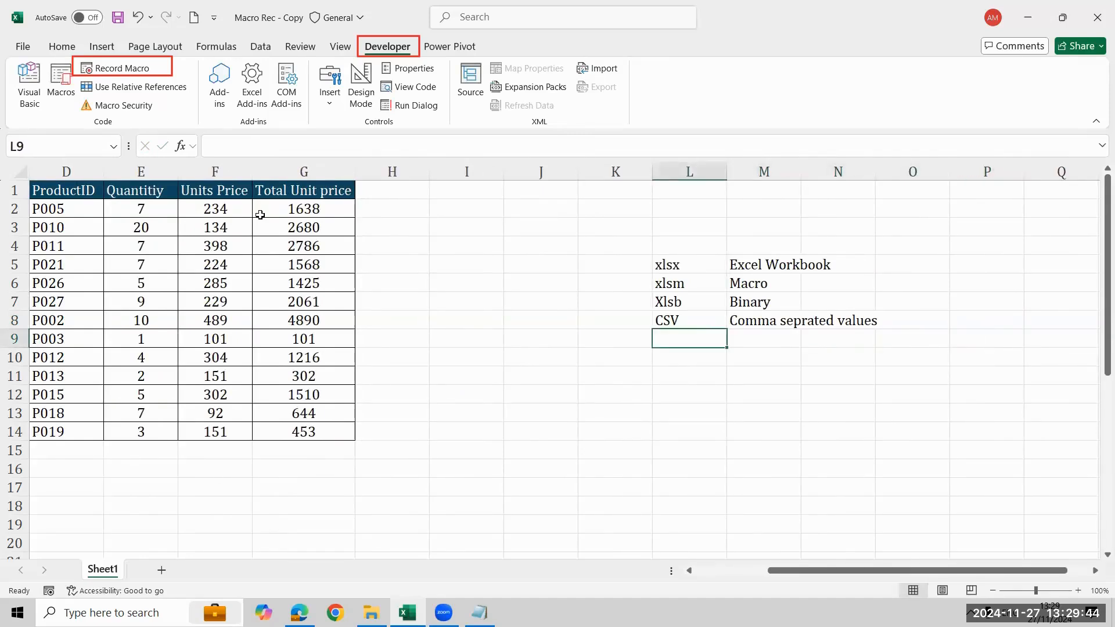
key("Up")
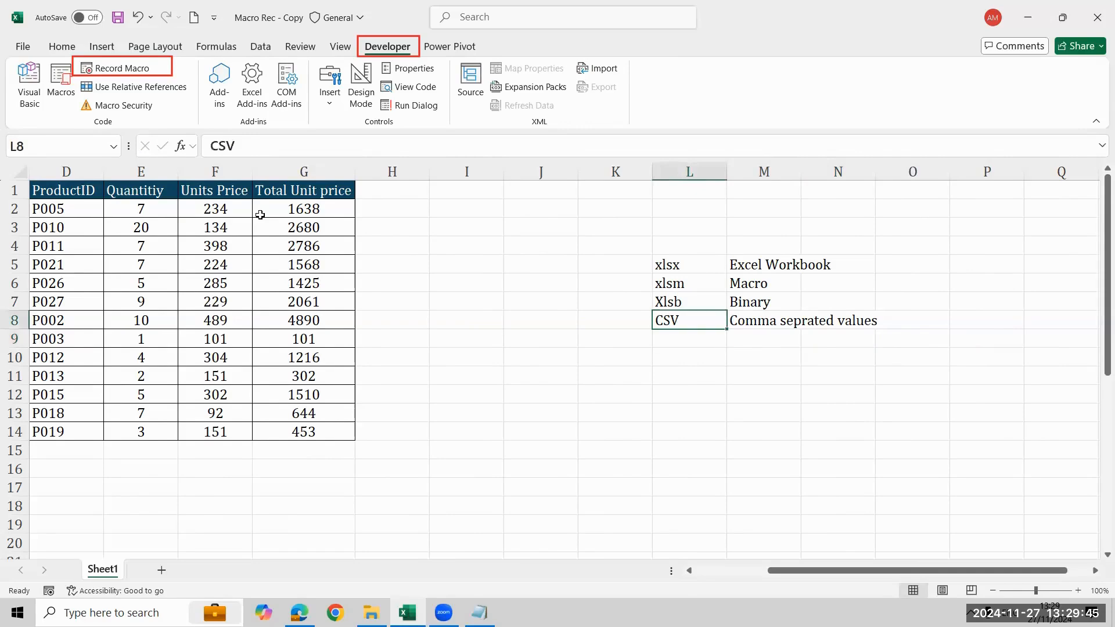
left_click(62, 47)
left_click(210, 98)
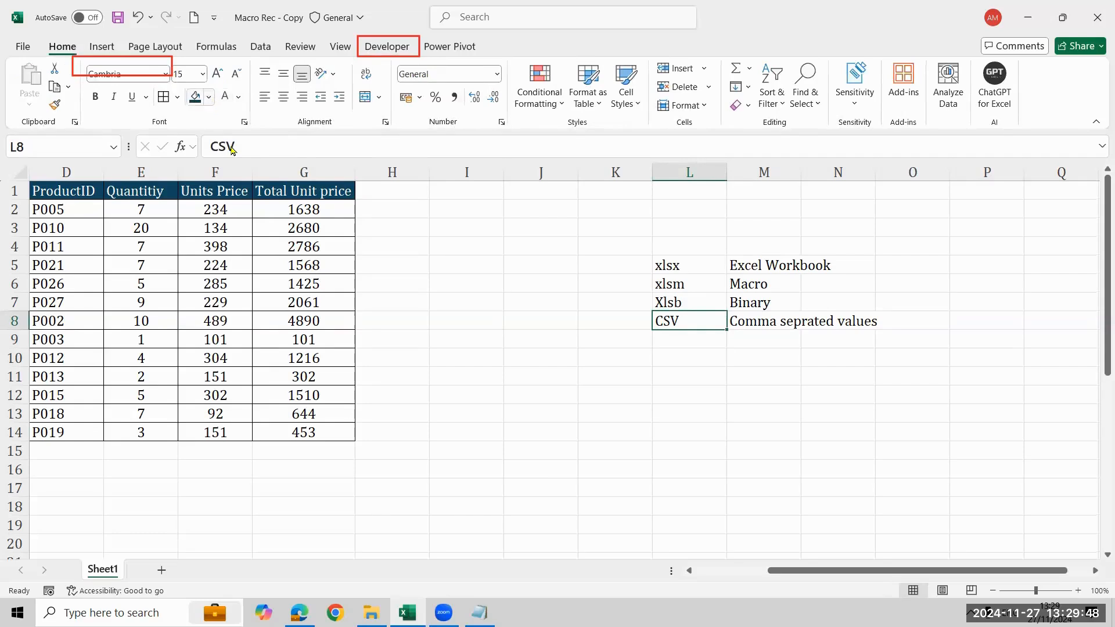
left_click(228, 264)
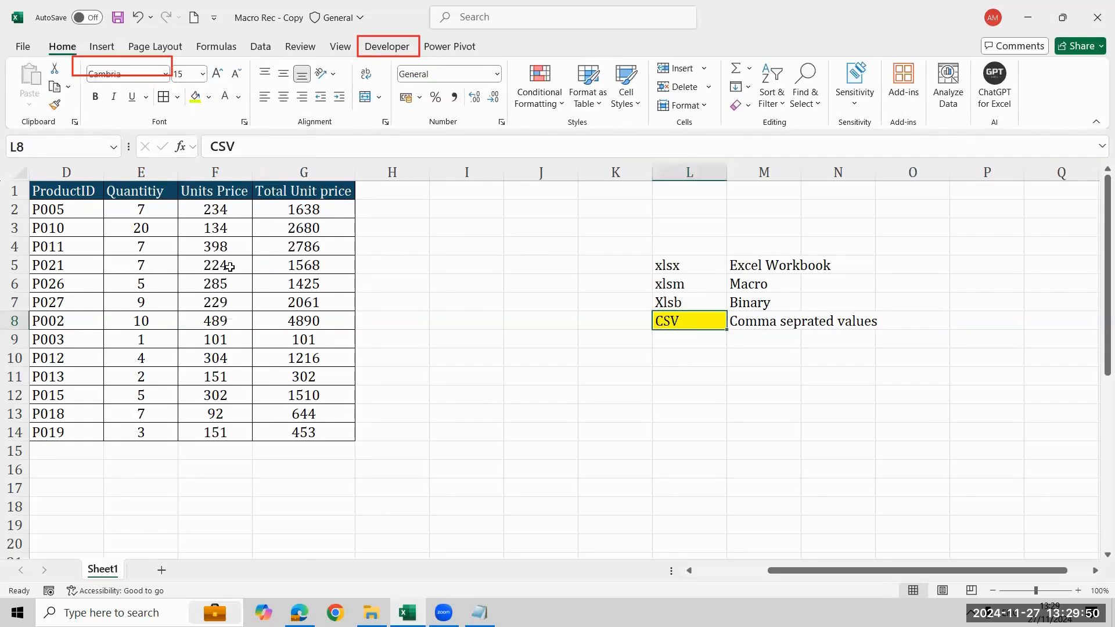
Apply a light orange fill to the xlsx cell L5
key("Up")
key("Up")
key("Up")
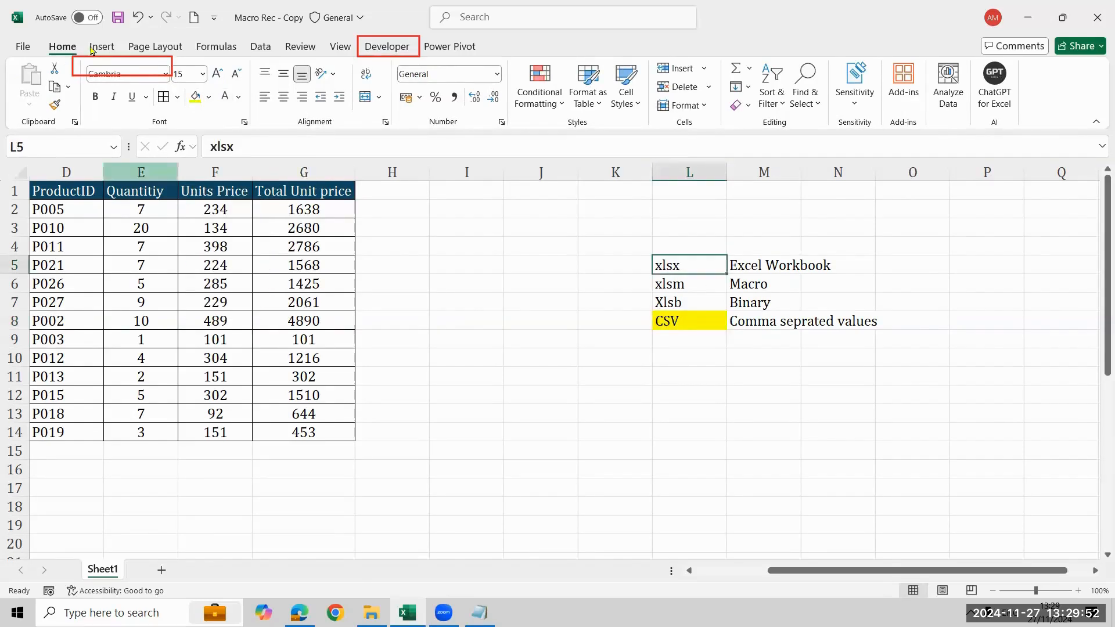
left_click(209, 98)
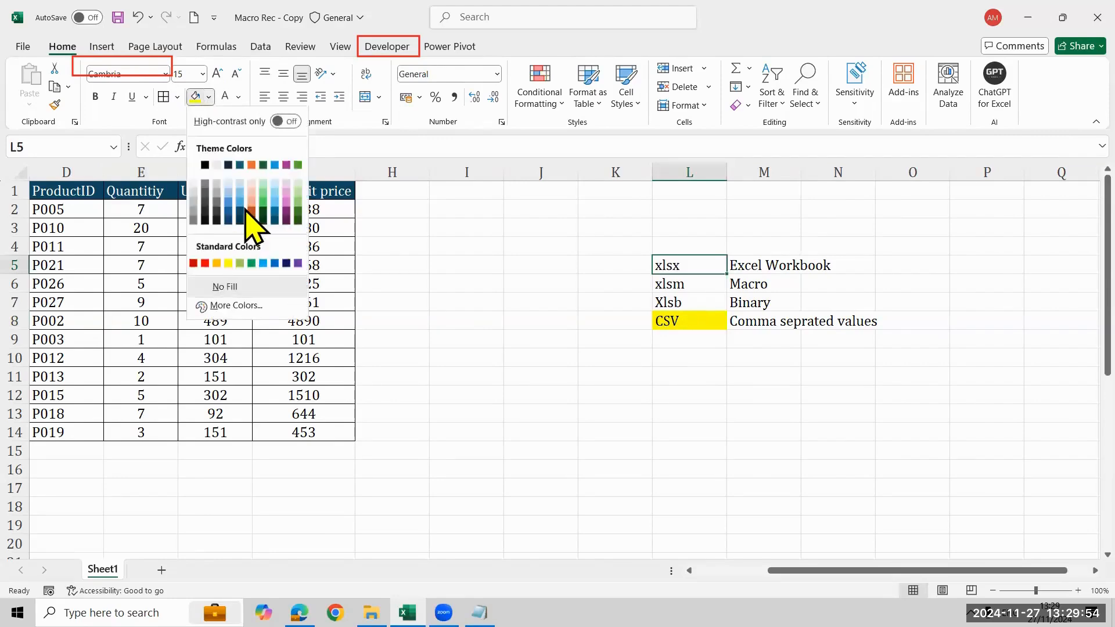
left_click(252, 202)
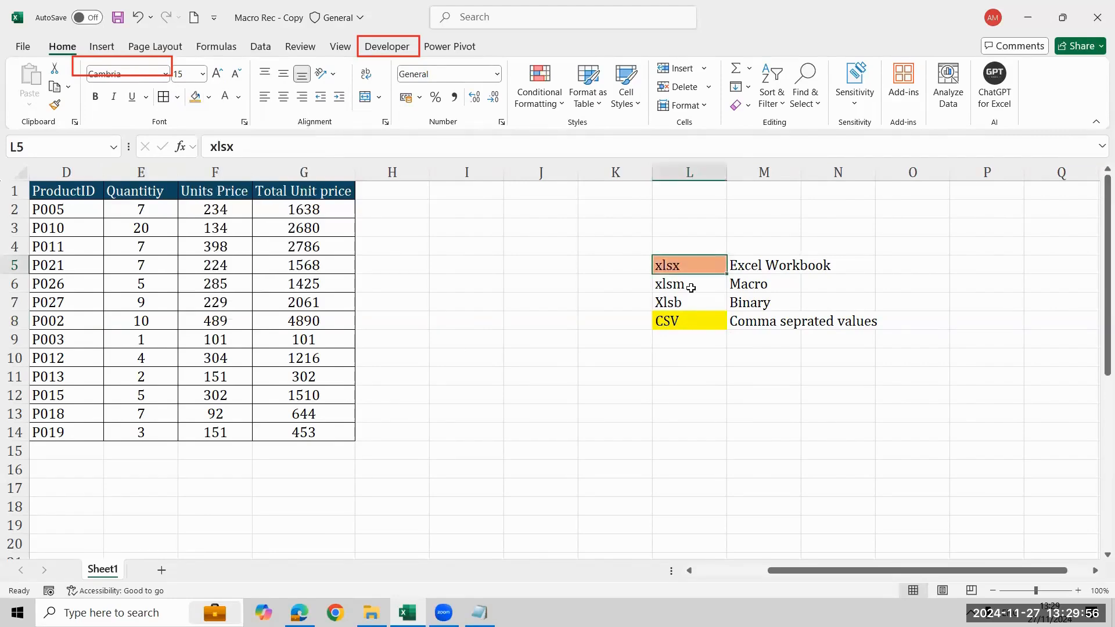
Enter Coding in N6 beside Macro and select the xlsm row from N6 back to L6
key("Down")
left_click(819, 282)
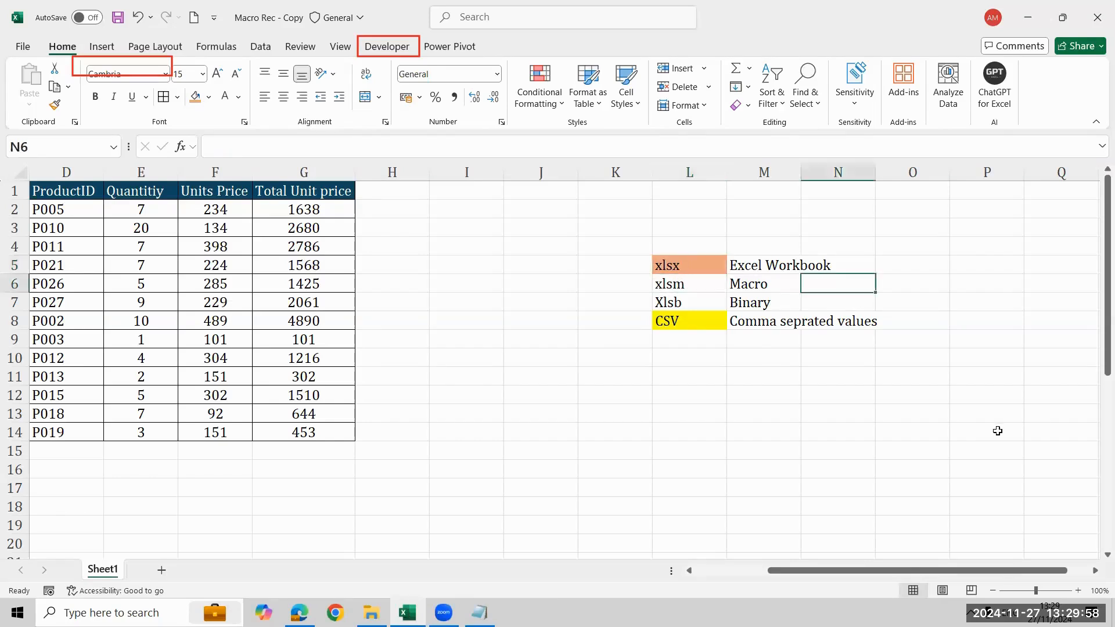
type("COding")
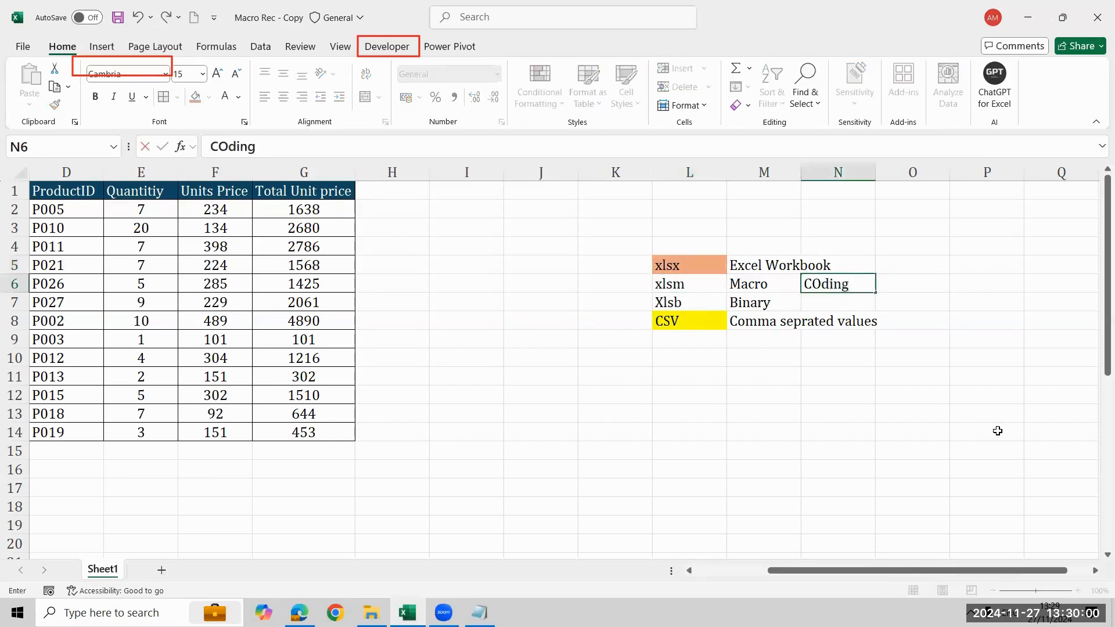
key("Return")
key("Up")
key("shift+Left")
key("shift+Left")
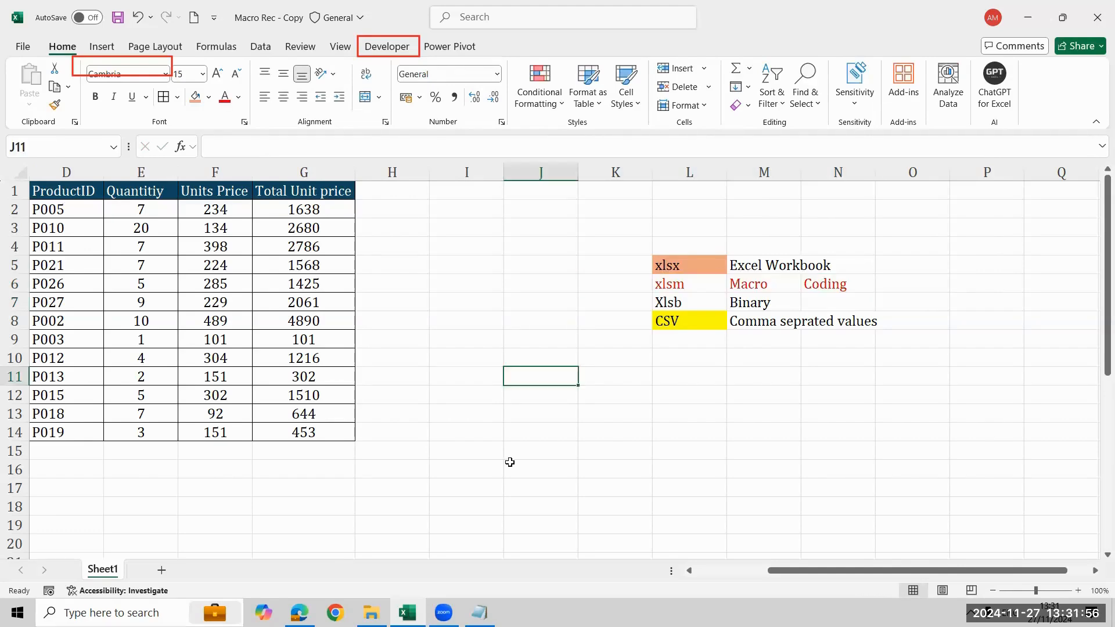
left_click(500, 306)
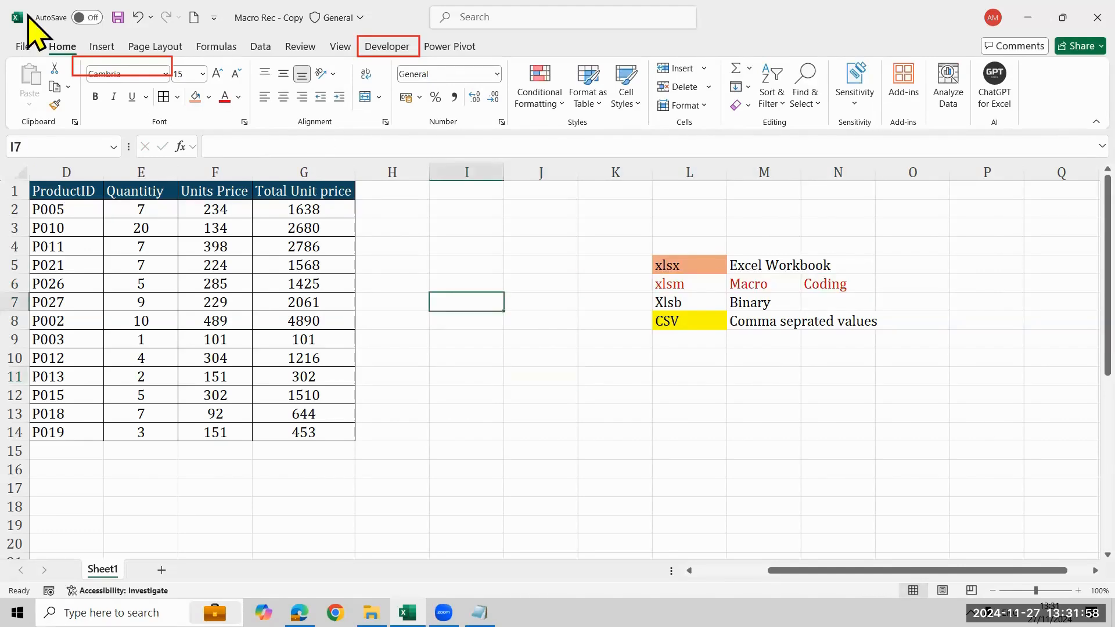
left_click(24, 47)
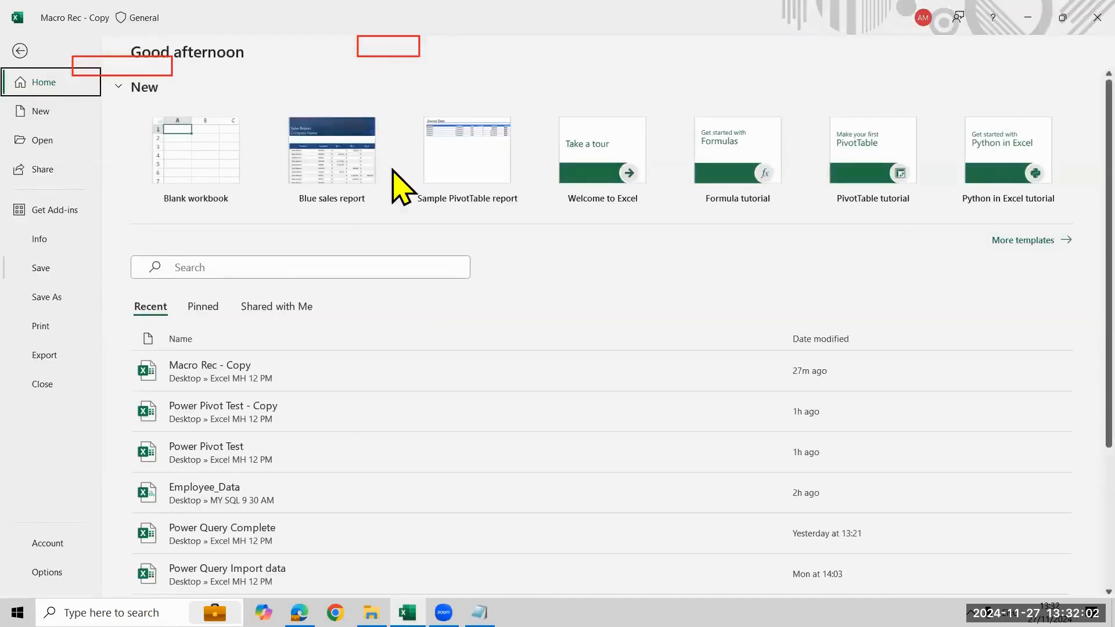
left_click(30, 51)
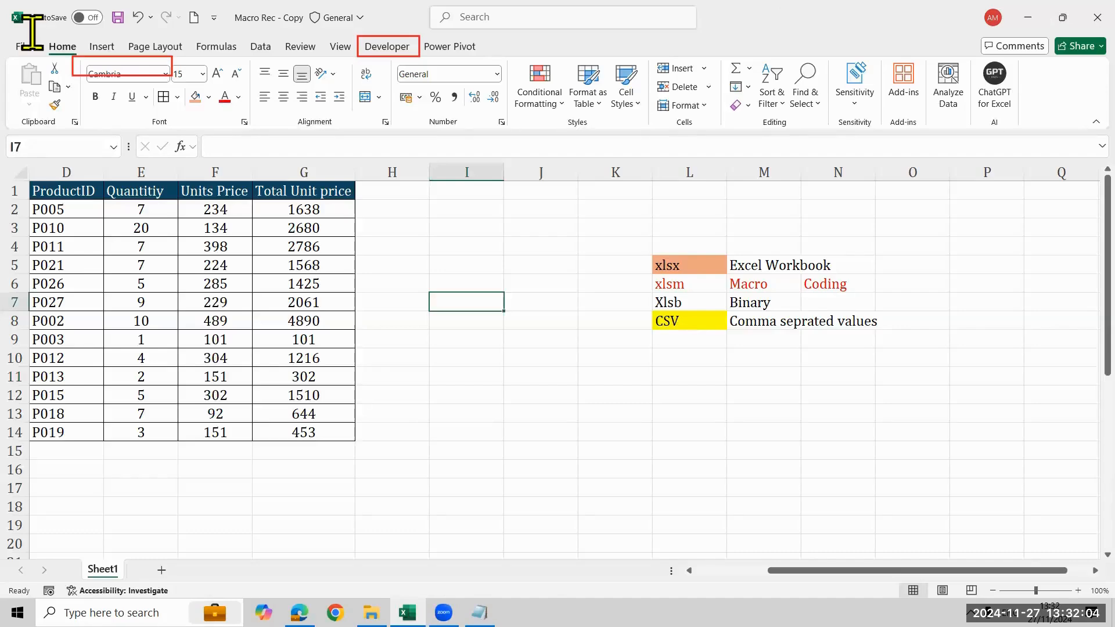
Save the workbook as Macro Rec - Copy in Excel Macro-Enabled Workbook (*.xlsm) format in the Excel MH 12 PM folder
key("alt+f")
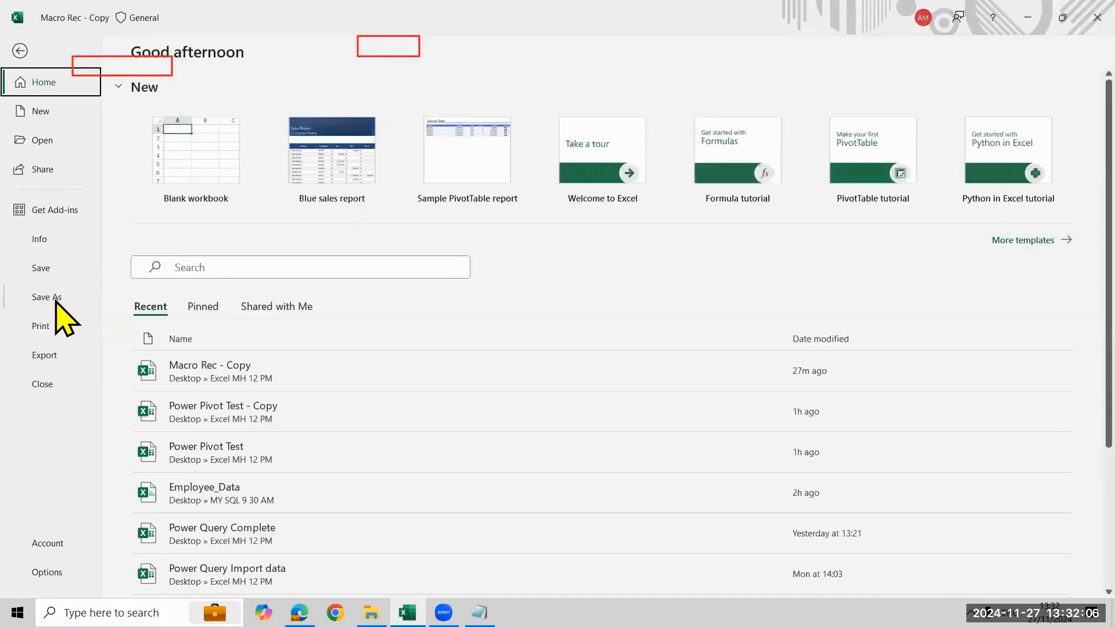
left_click(55, 297)
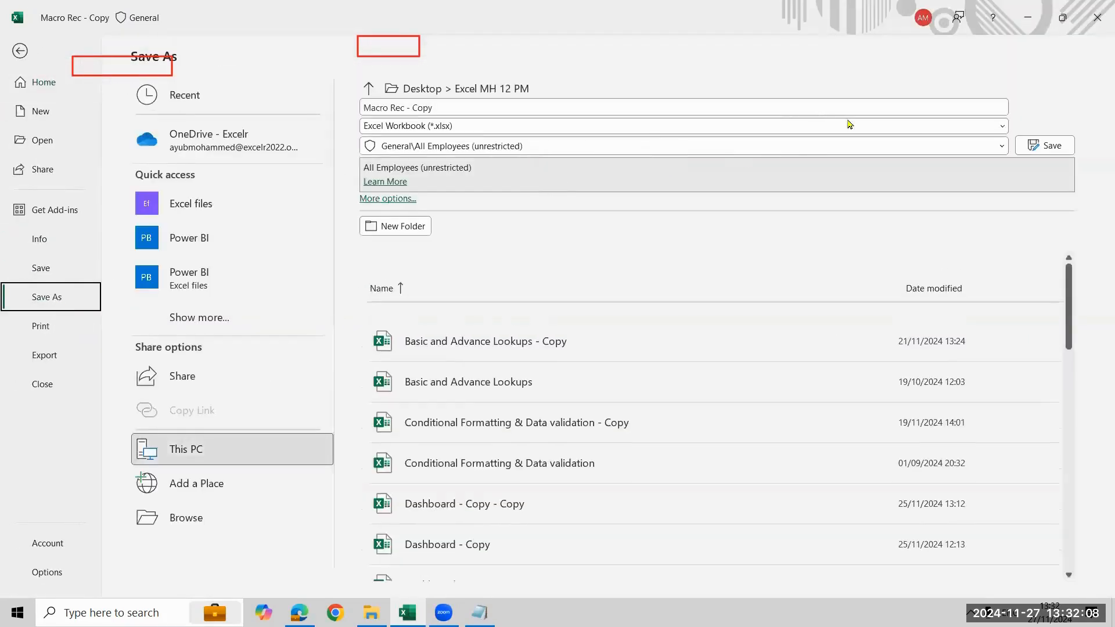
left_click(930, 126)
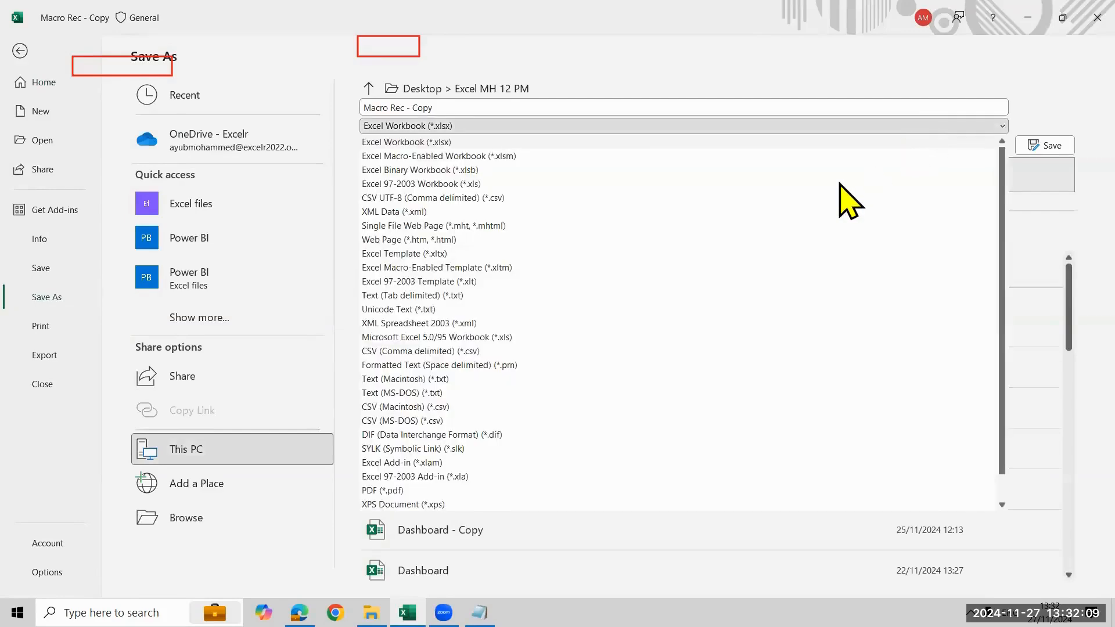
left_click(686, 156)
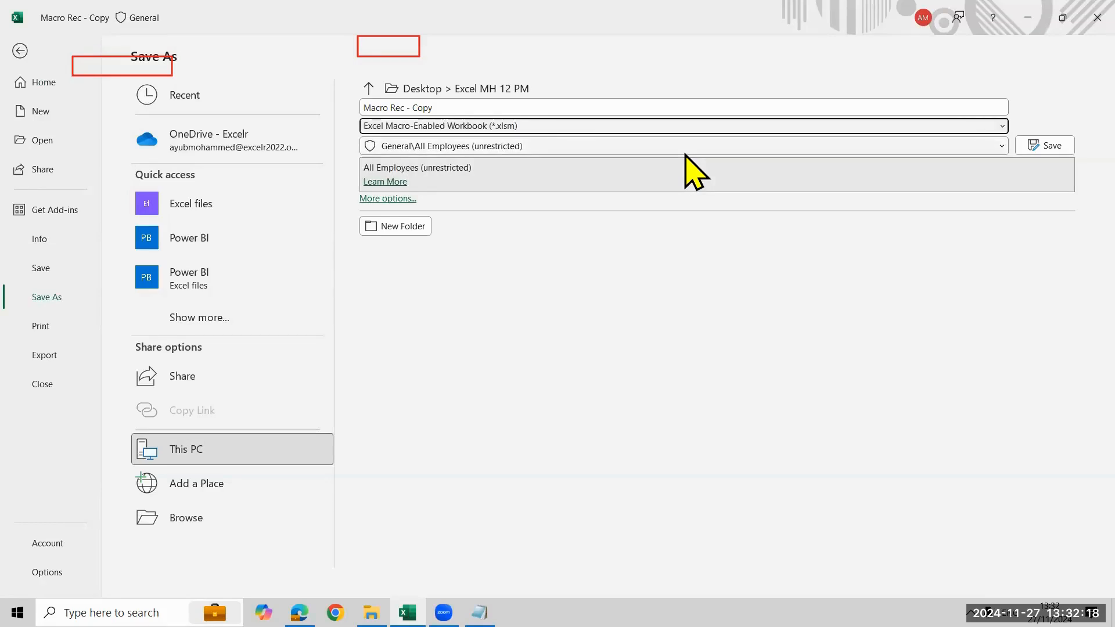
left_click(671, 125)
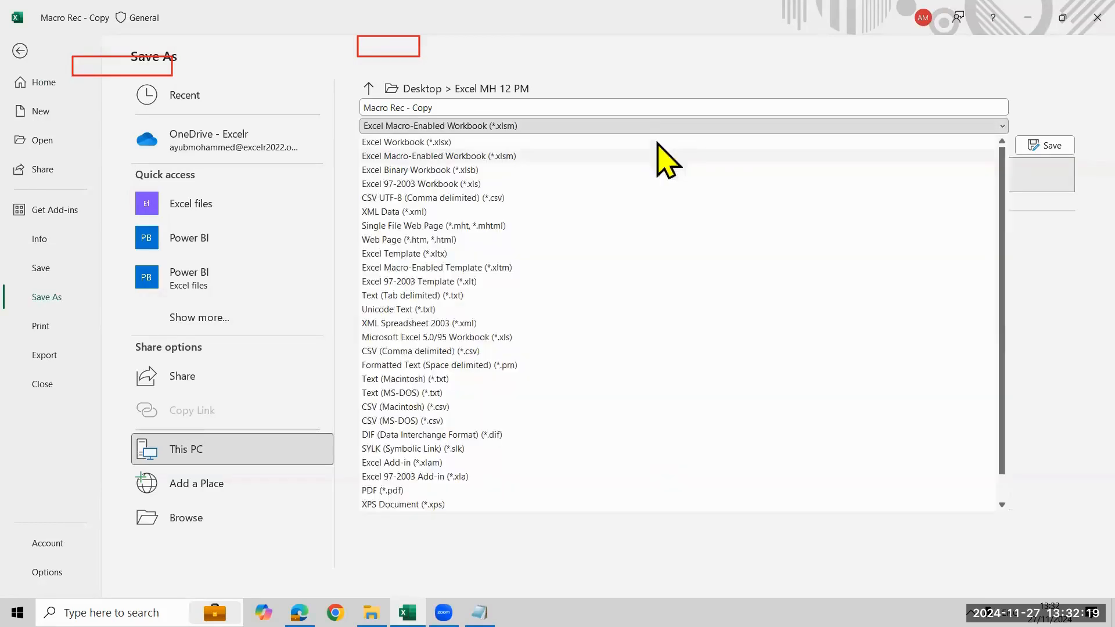
left_click(625, 157)
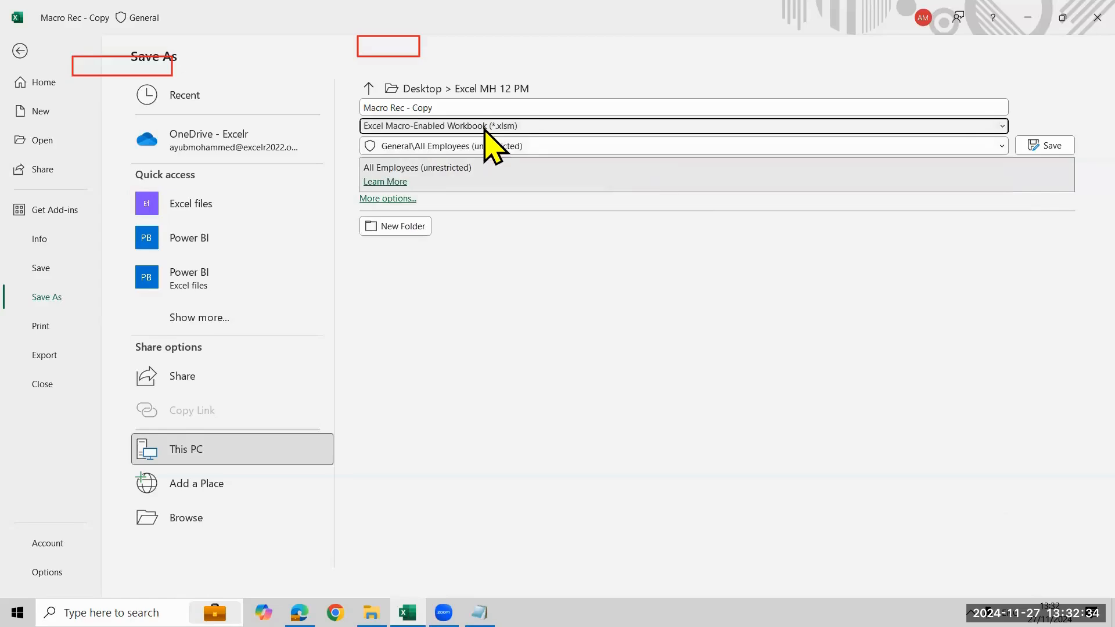
left_click(1041, 147)
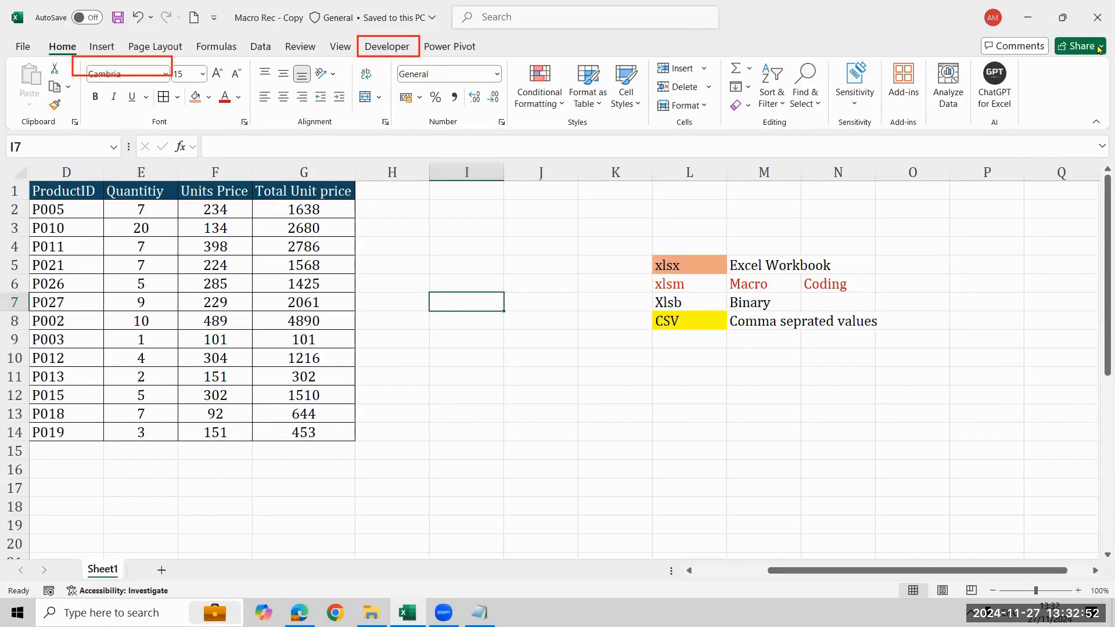
Point out the xlsx and xlsm entries in L5 and L6 and close the macro-enabled workbook
left_click(699, 284)
left_click(697, 261)
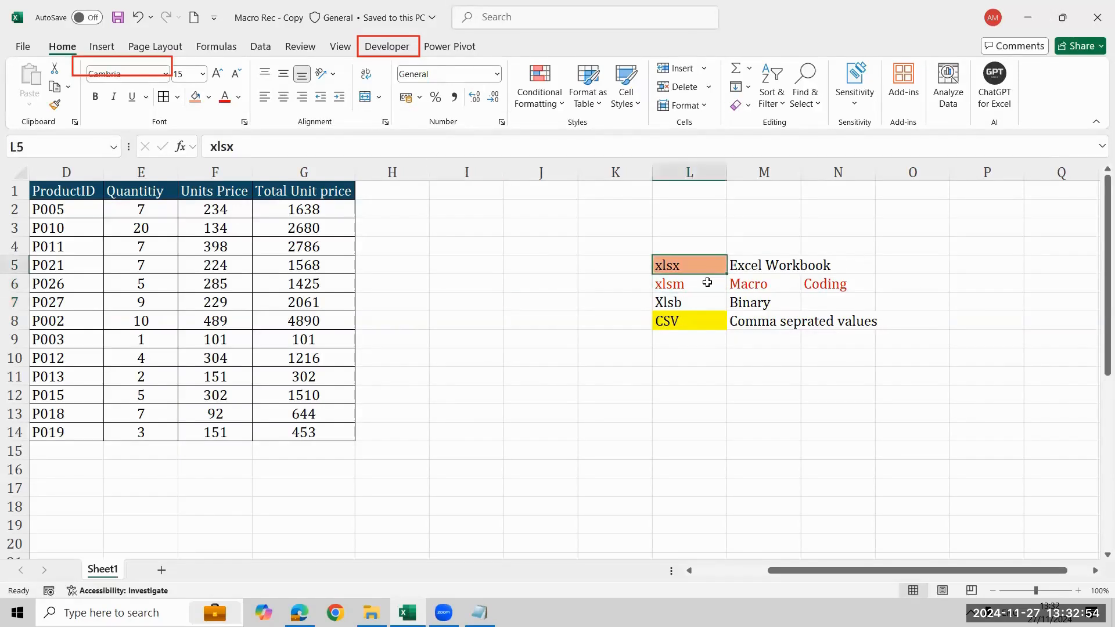
left_click(707, 283)
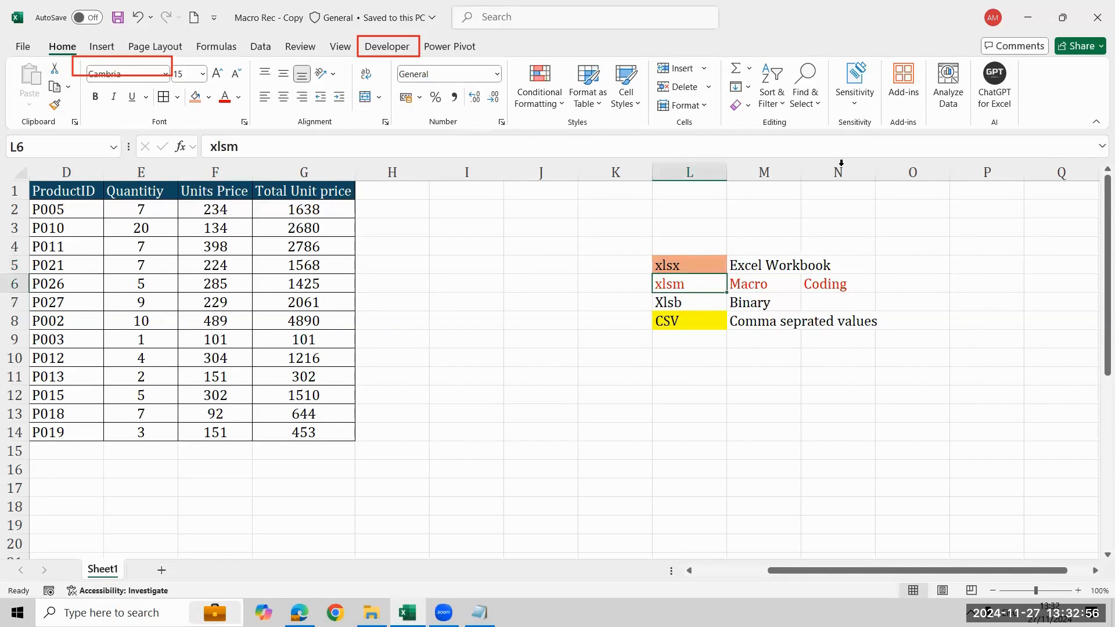
left_click(1098, 17)
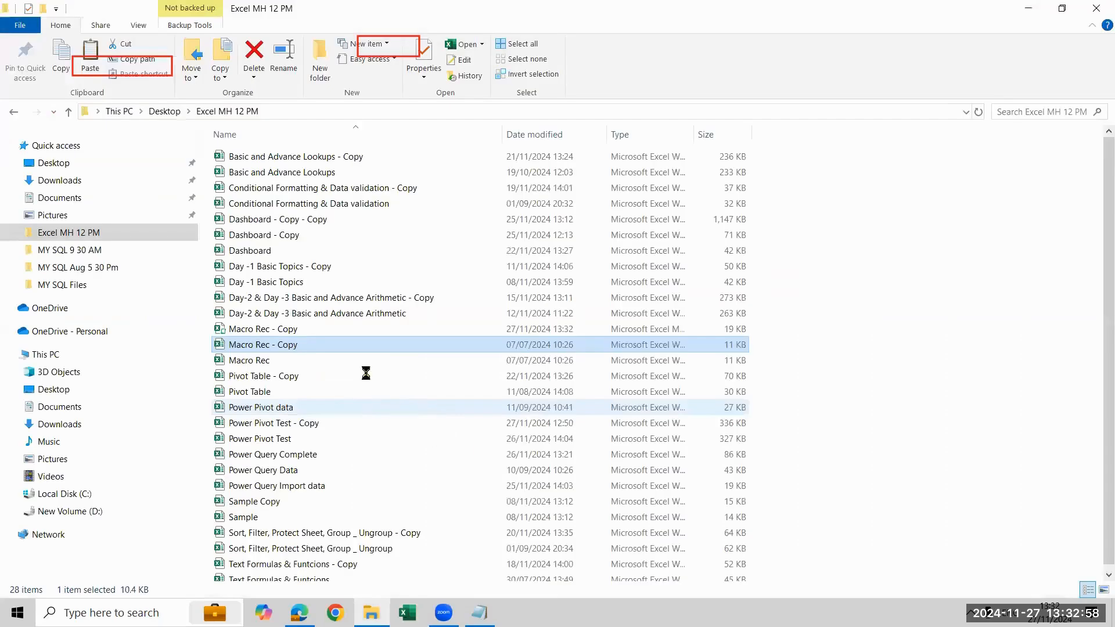
Widen the Type column in the Excel MH 12 PM folder to fit and compare the two Macro Rec - Copy files
double_click(694, 136)
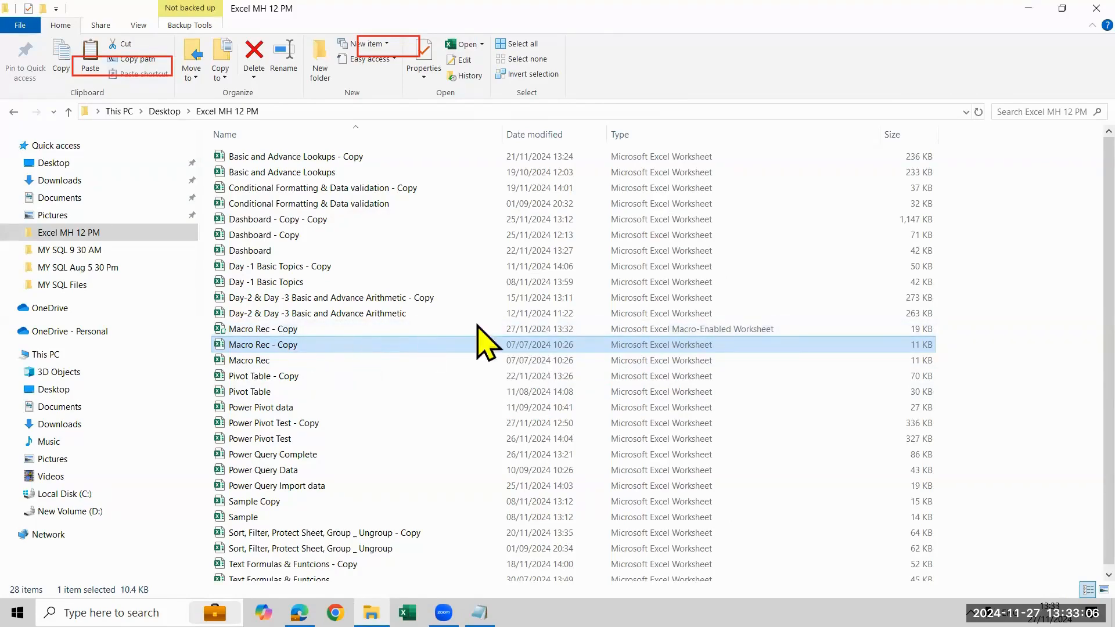
left_click(660, 328)
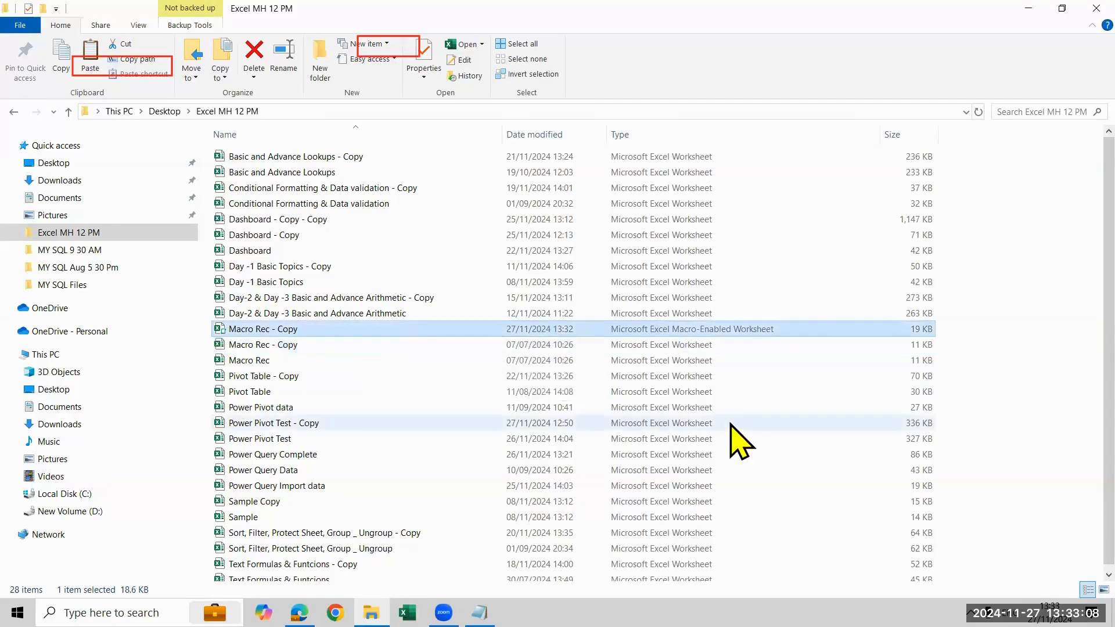
left_click(461, 345)
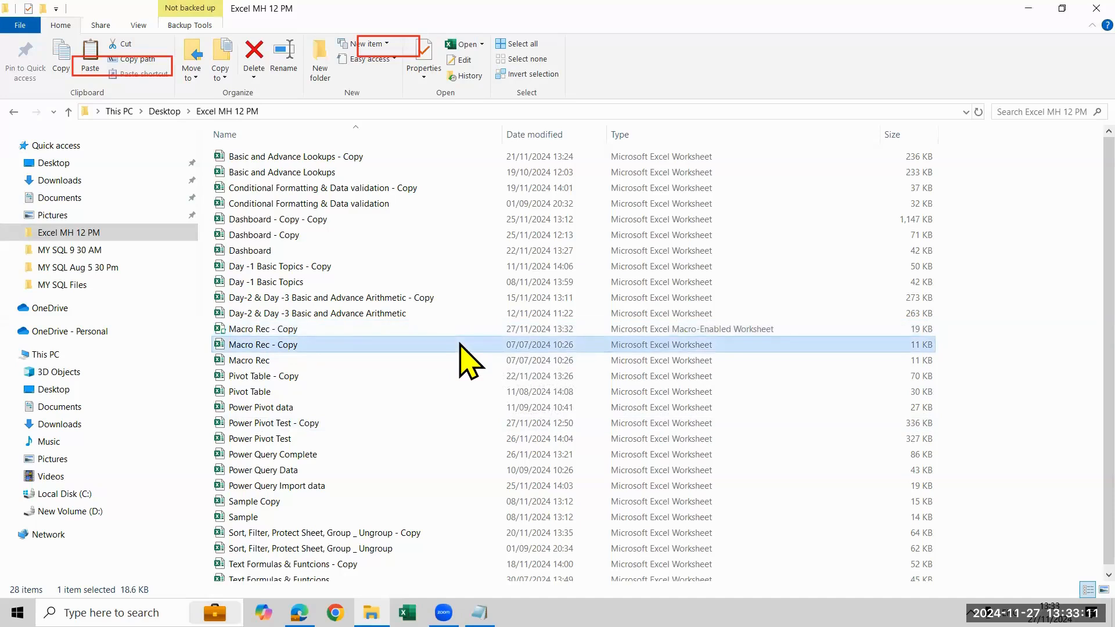
Open the Excel Worksheet version of Macro Rec - Copy, check its VBA project for saved code, and close the Visual Basic editor
double_click(425, 345)
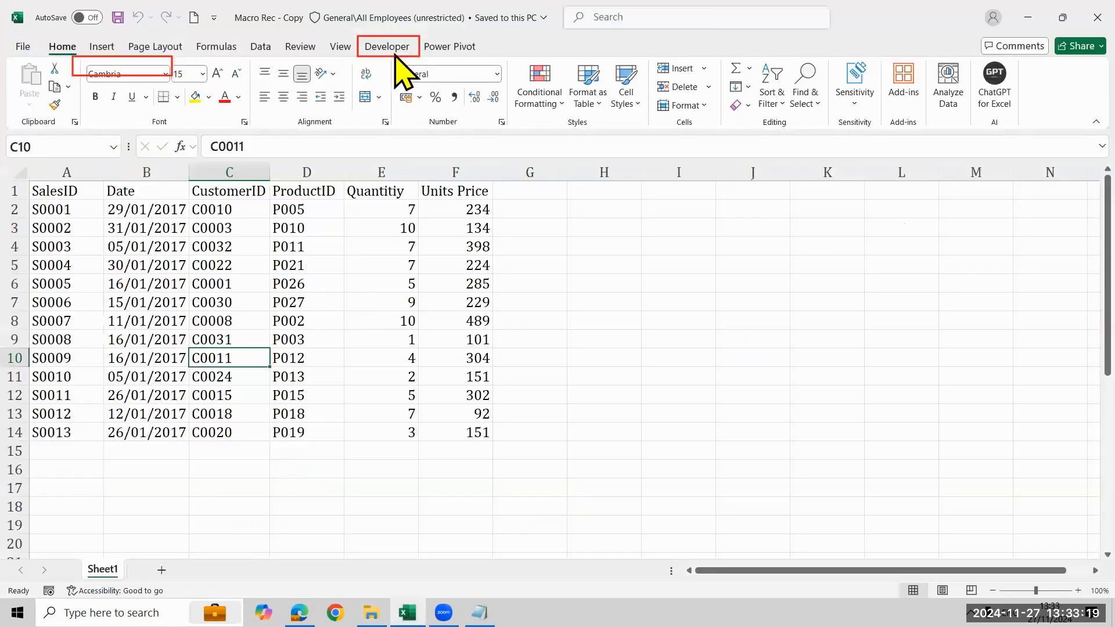
left_click(394, 51)
left_click(28, 79)
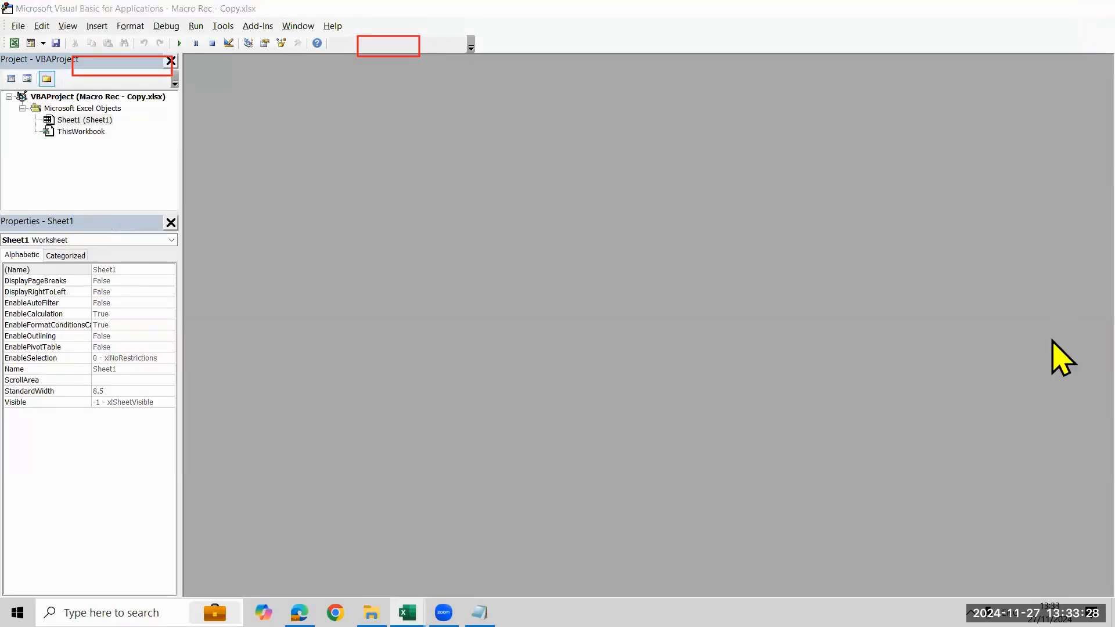
left_click(997, 6)
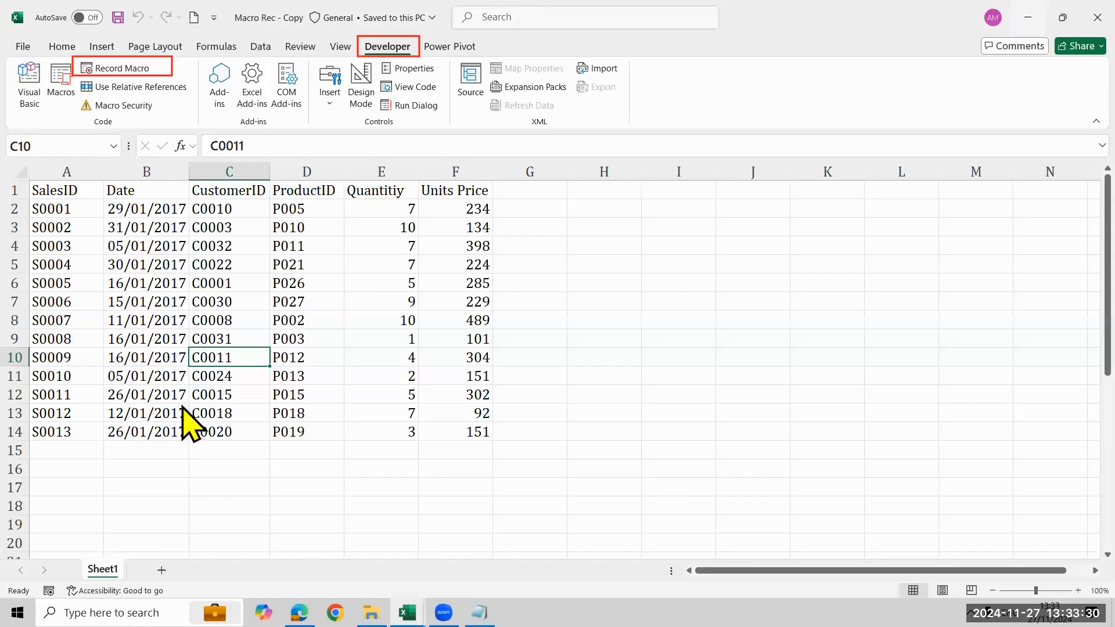
Open the Macro-Enabled Worksheet version of Macro Rec - Copy from the Excel MH 12 PM folder
key("alt+Tab")
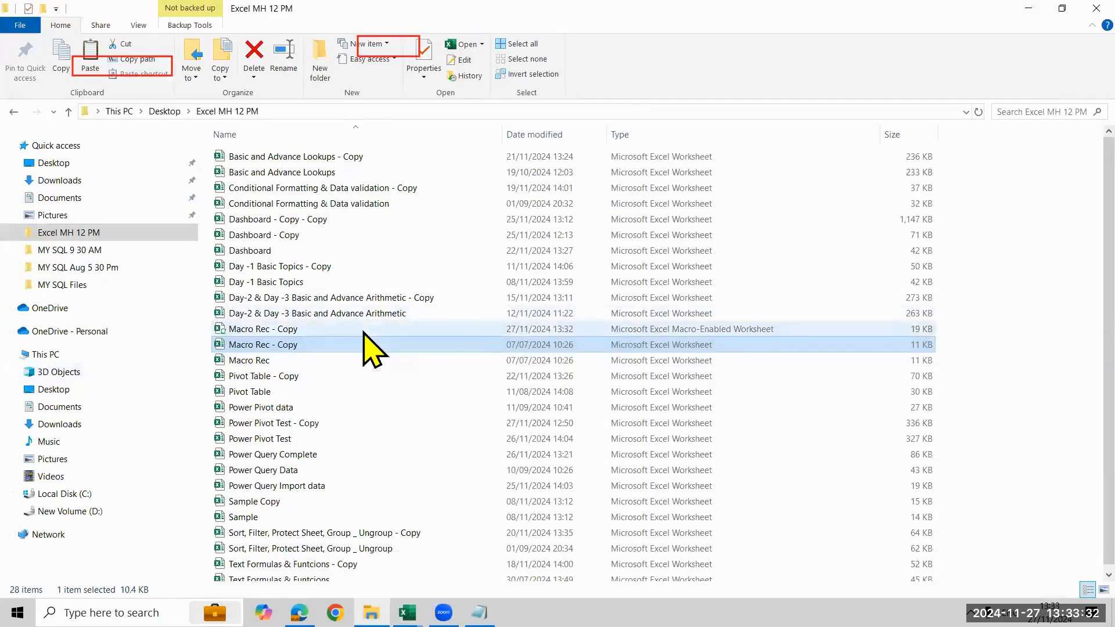
left_click(364, 329)
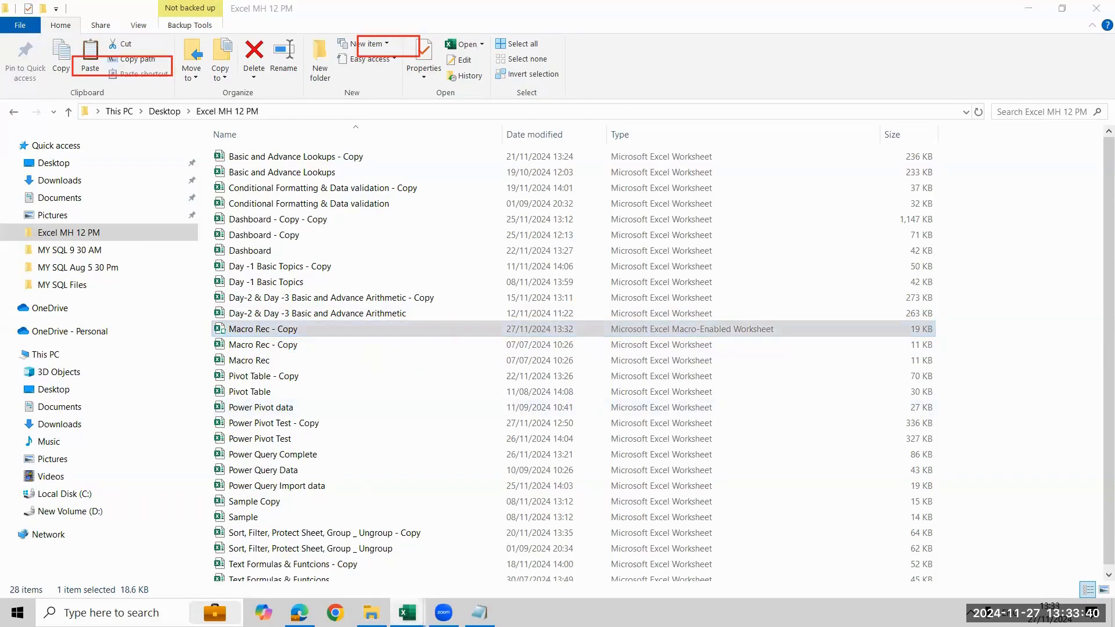
mouse_move(408, 613)
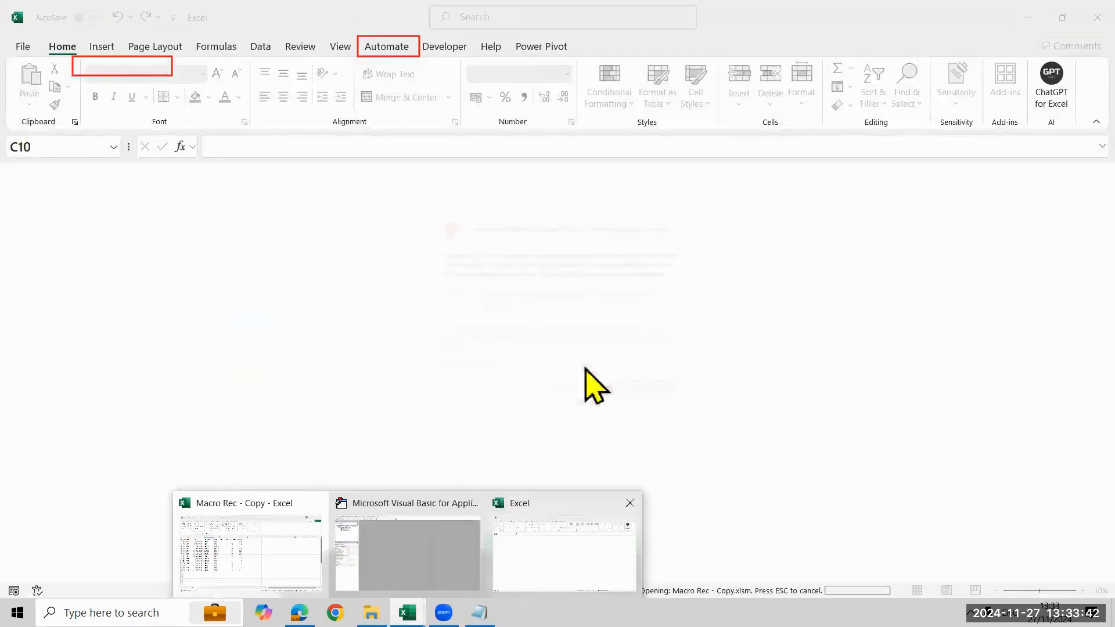
left_click(581, 395)
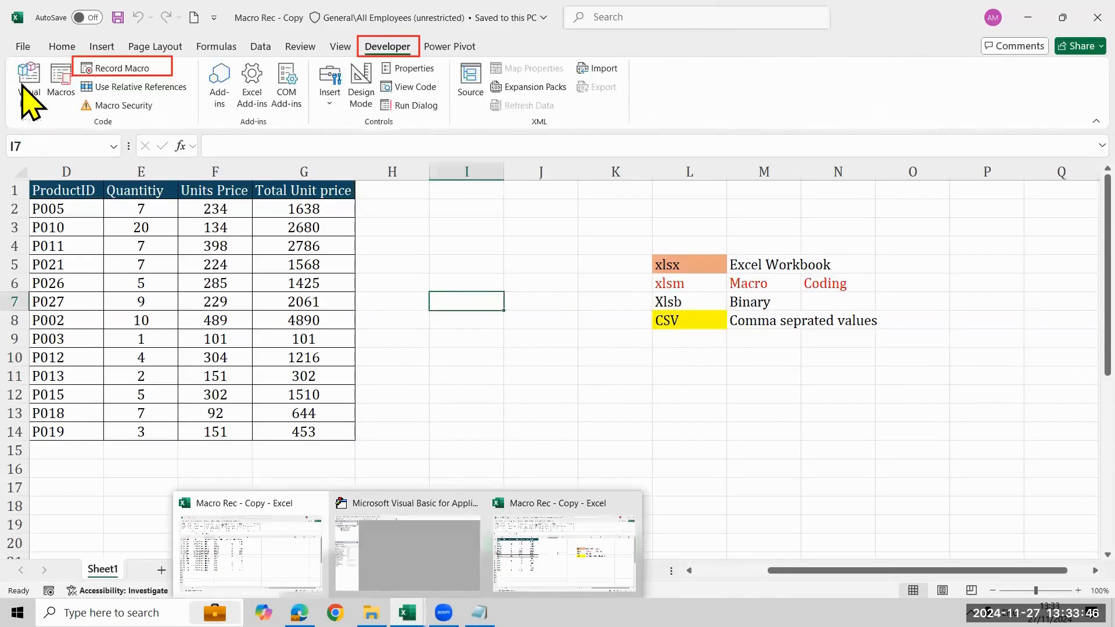
Examine the recorded macro code in Module1 of the Macro Rec - Copy.xlsm project in the Visual Basic editor
left_click(22, 85)
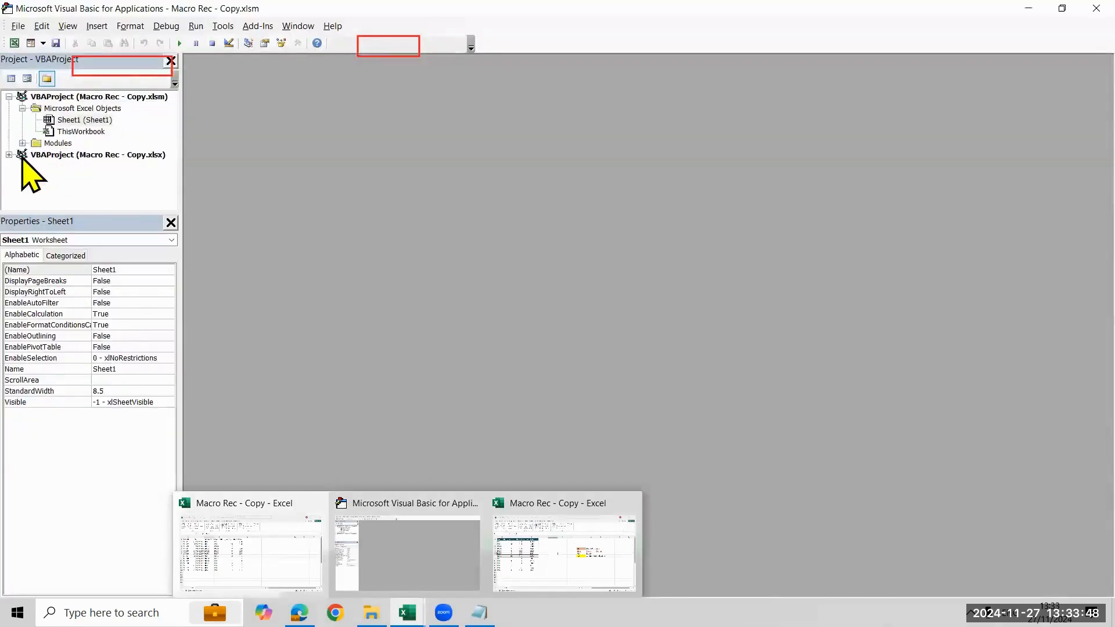
left_click(23, 143)
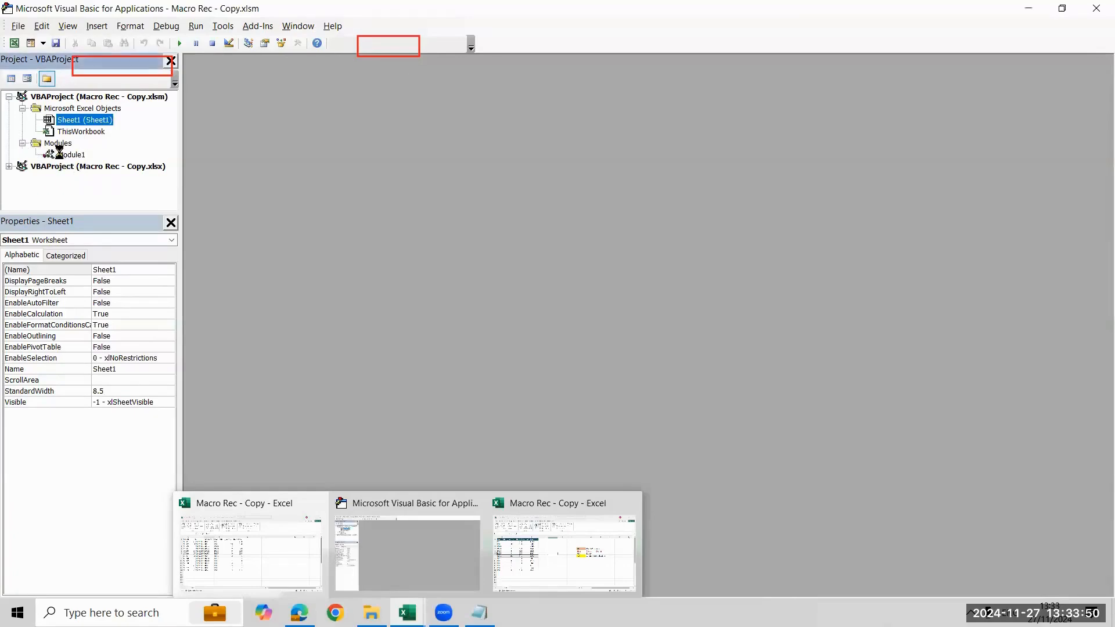
double_click(58, 153)
scroll(747, 348, "down", 6)
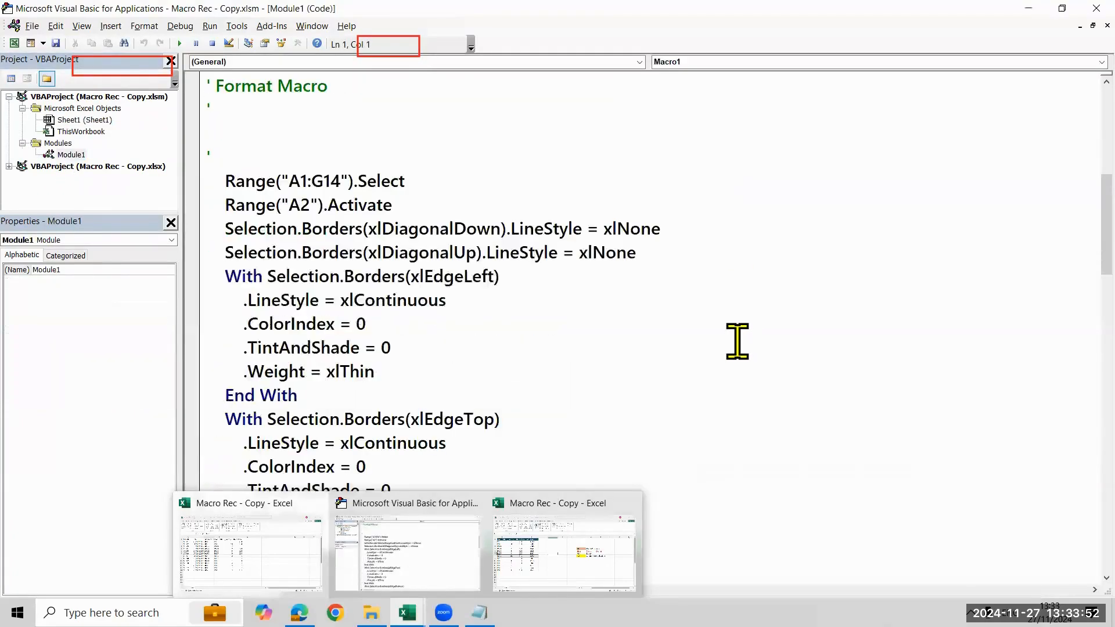
scroll(738, 342, "down", 8)
scroll(734, 333, "up", 5)
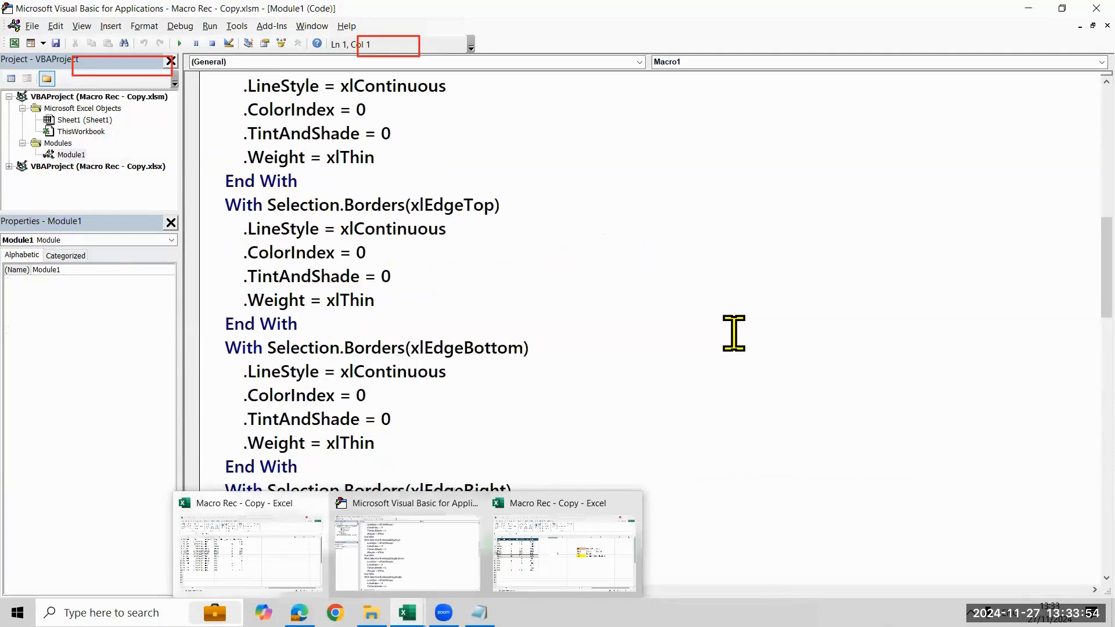
scroll(734, 333, "up", 9)
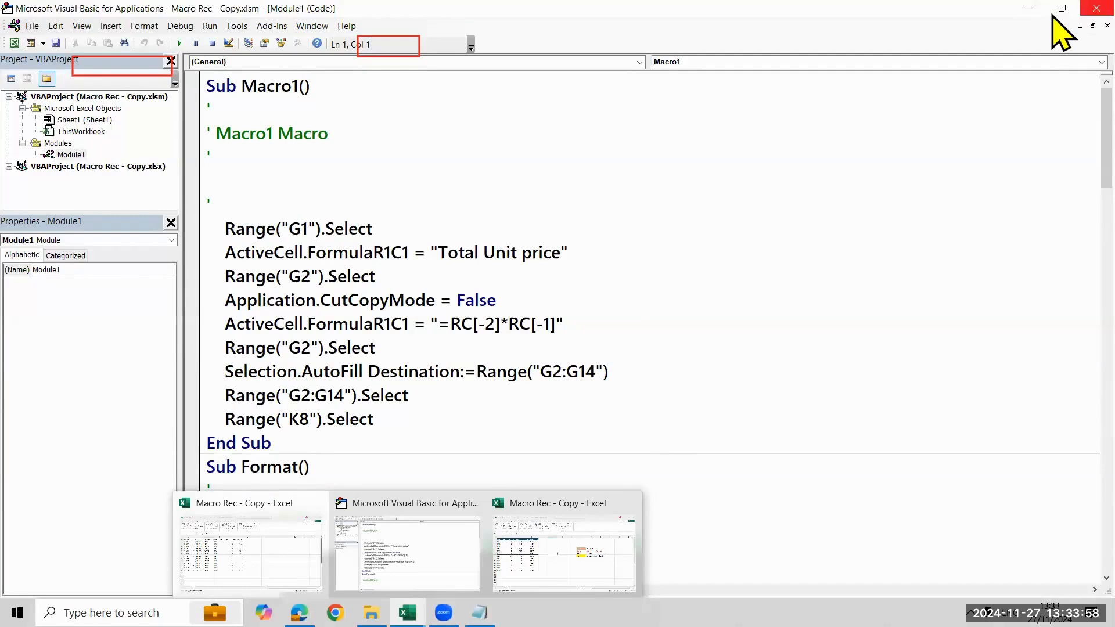
Close the Visual Basic editor and both the xlsm and xlsx Macro Rec - Copy workbooks
left_click(1096, 9)
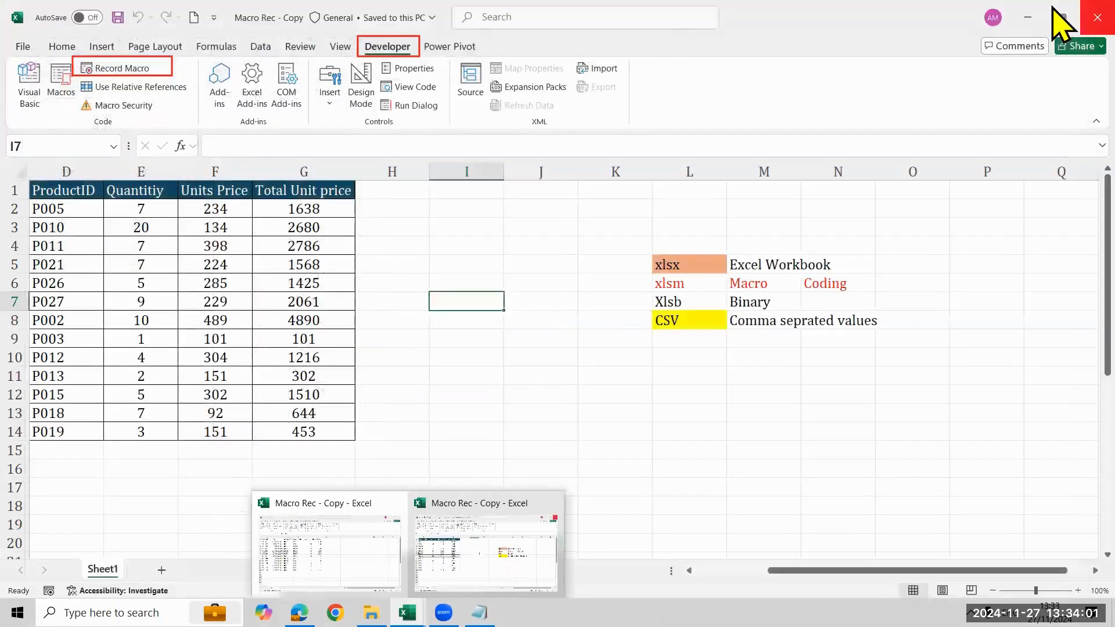
left_click(1096, 13)
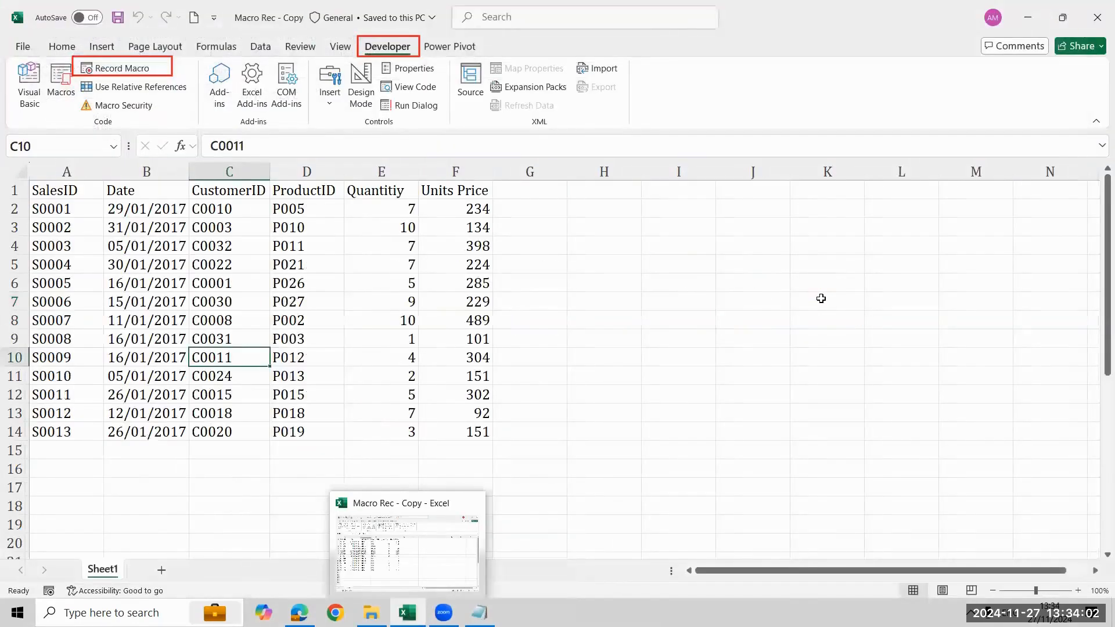
left_click(821, 299)
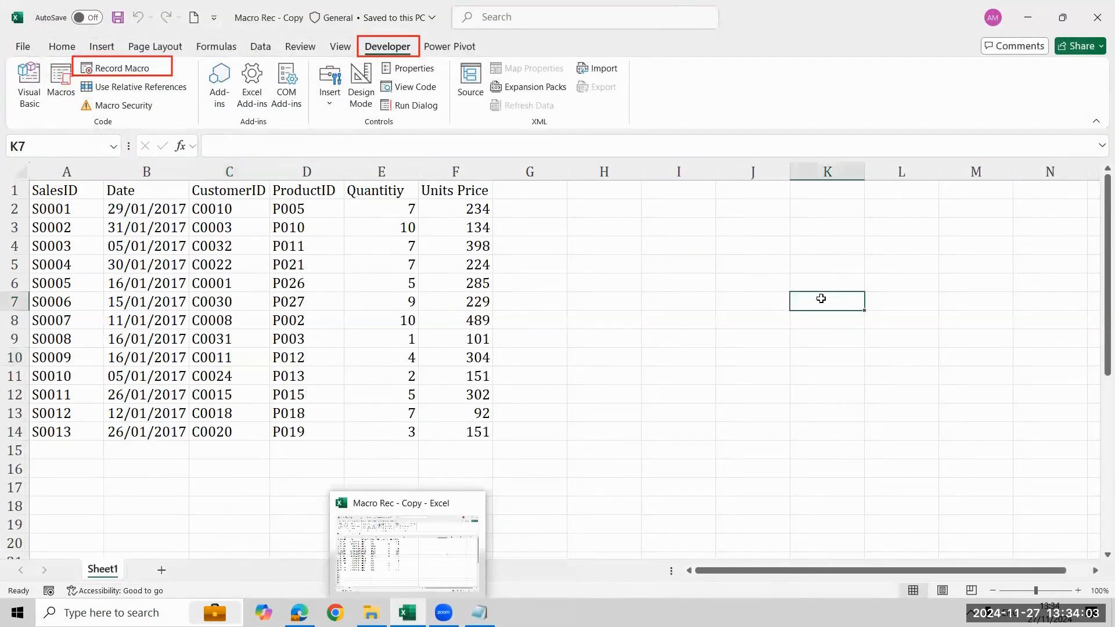
left_click(1099, 7)
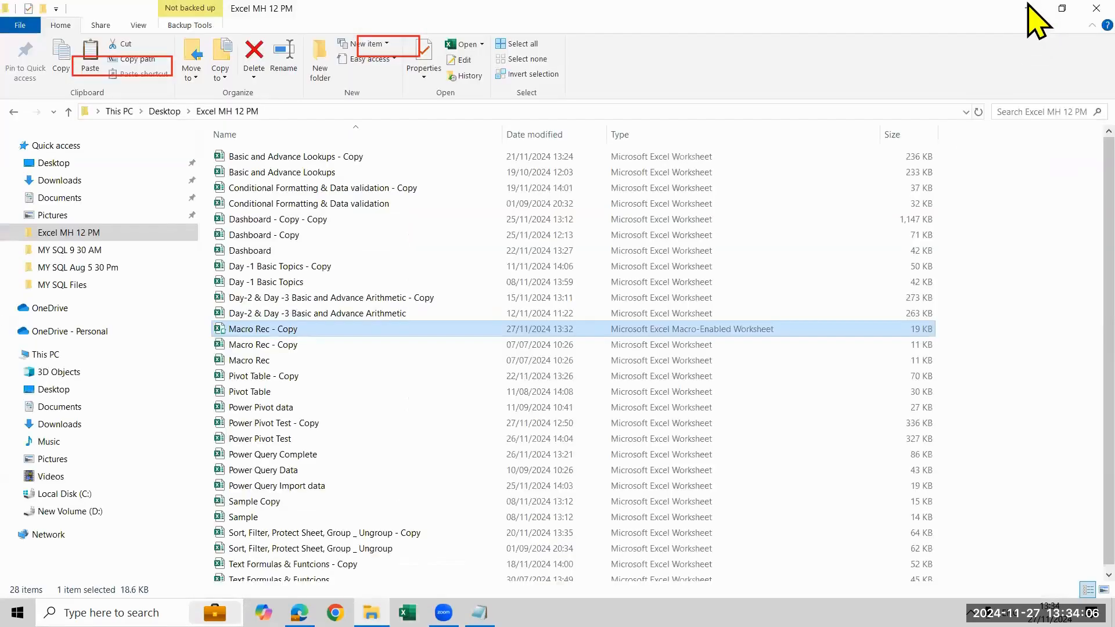
Minimise the Excel MH 12 PM folder and switch to Microsoft Edge, ready to enter a web search
left_click(371, 613)
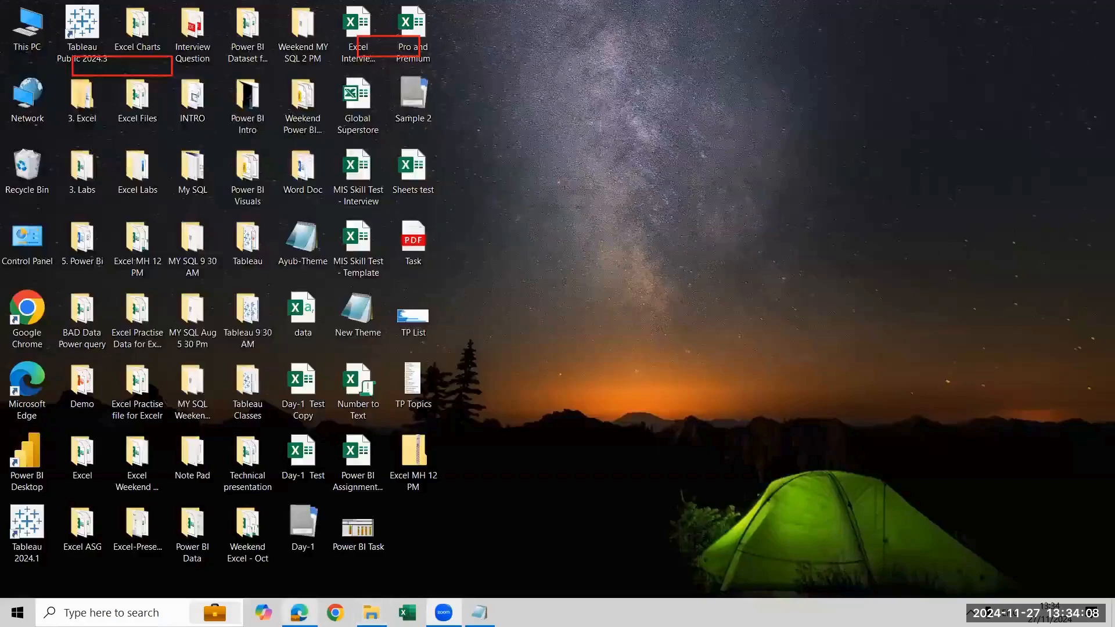
left_click(194, 527)
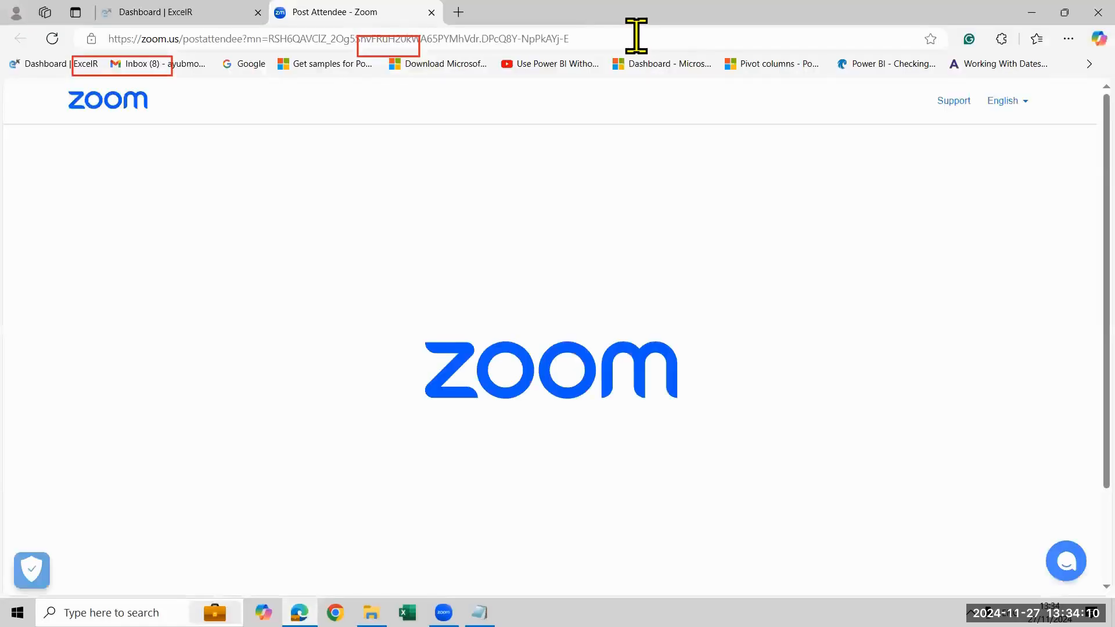
left_click(636, 36)
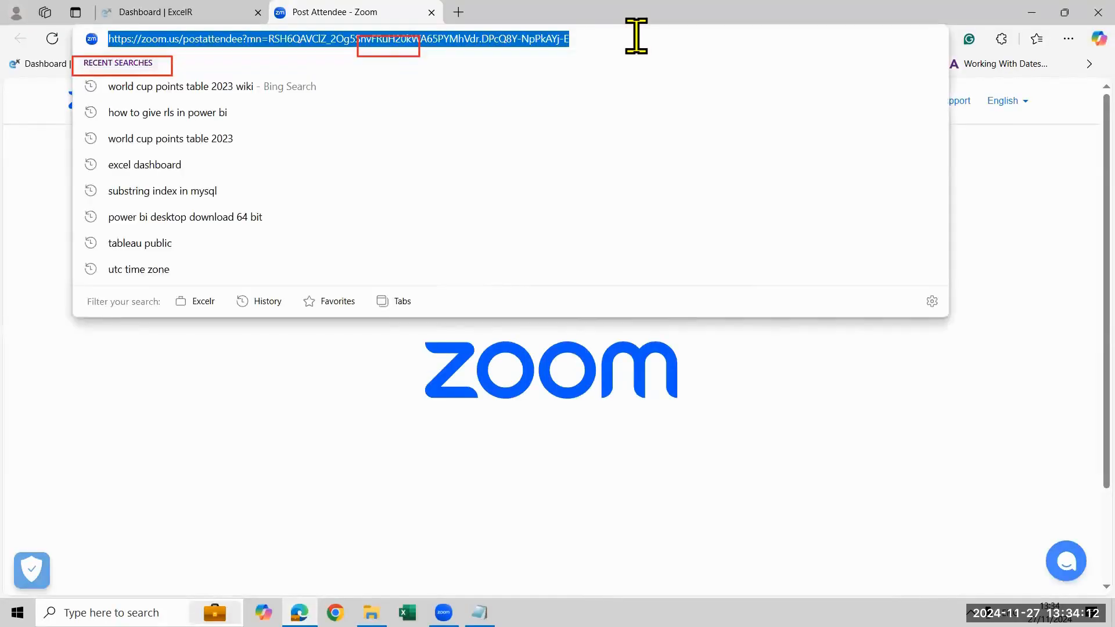
type("scv excel")
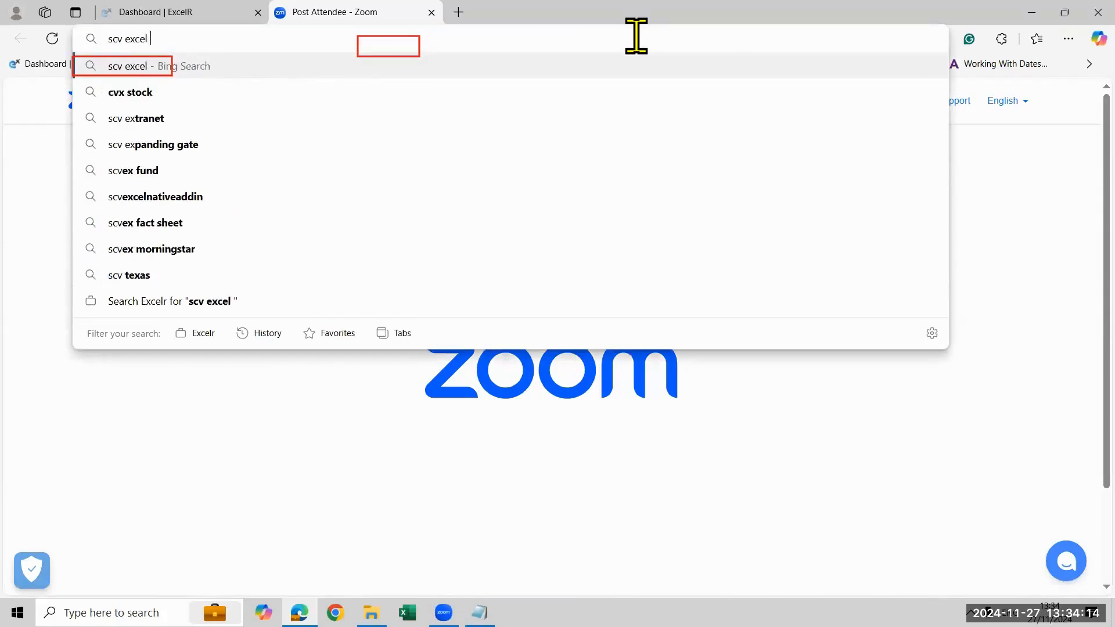
key("BackSpace")
key("BackSpace")
key("BackSpace")
key("BackSpace")
key("BackSpace")
key("BackSpace")
key("BackSpace")
key("BackSpace")
key("BackSpace")
key("Escape")
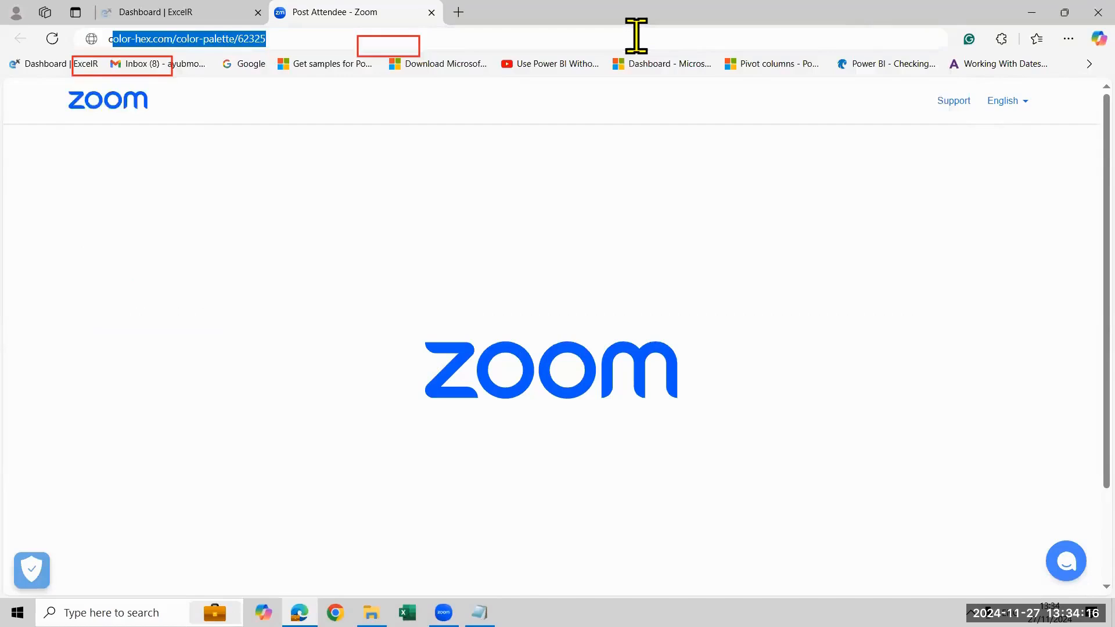
Search the web for "csv excel file"
type("csv excel")
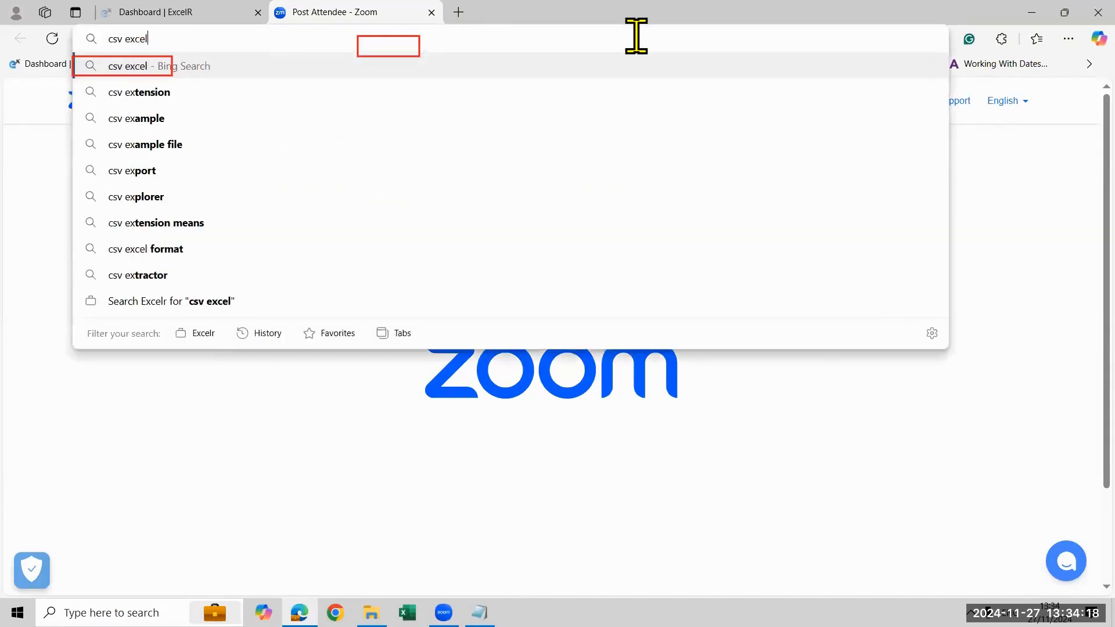
type(" file")
key("Return")
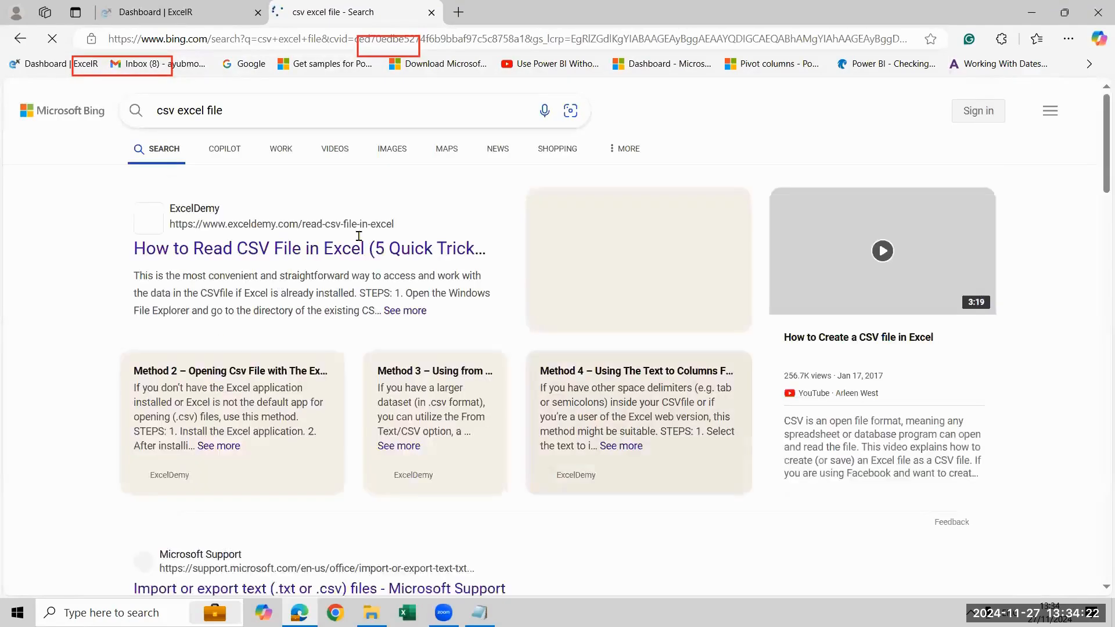
Look through the csv excel file search results for a sample CSV source, and close the results page
scroll(430, 299, "down", 3)
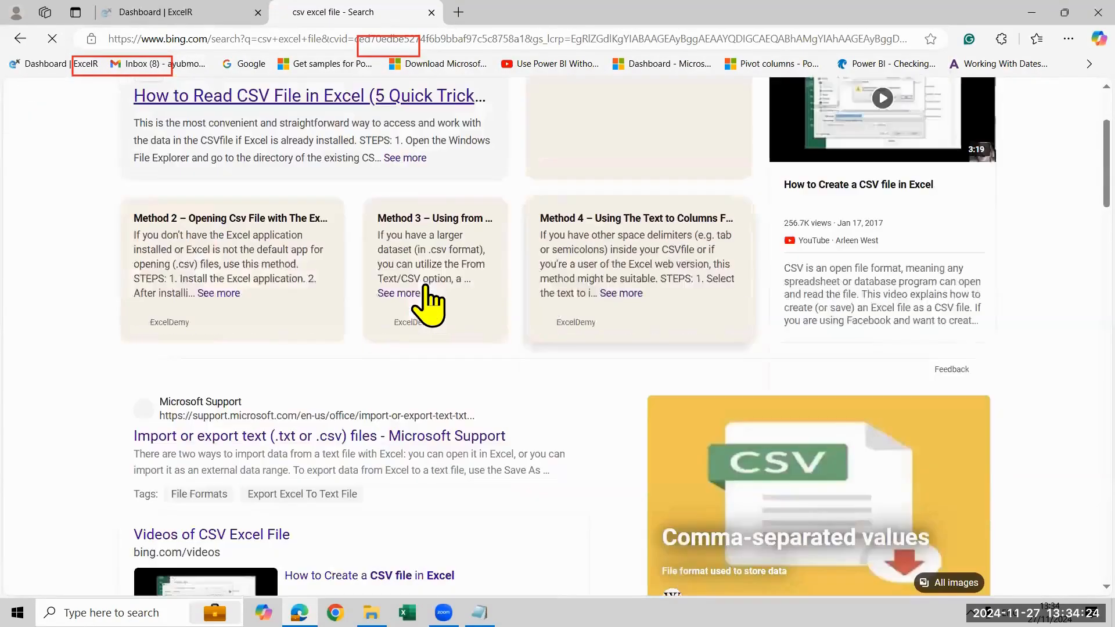
scroll(430, 299, "down", 7)
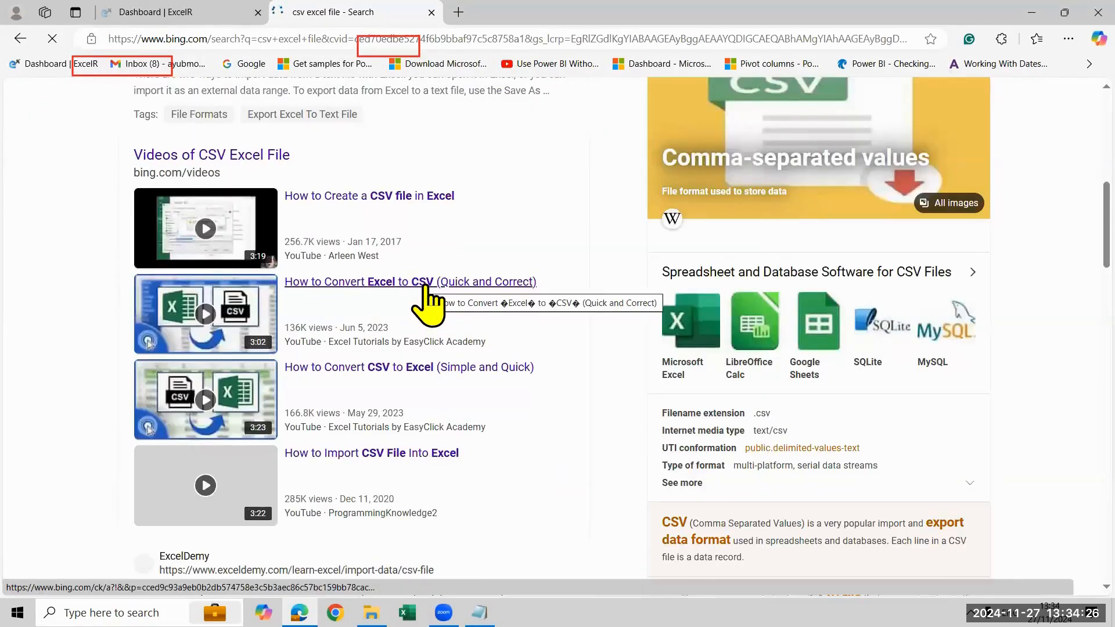
scroll(1060, 210, "down", 8)
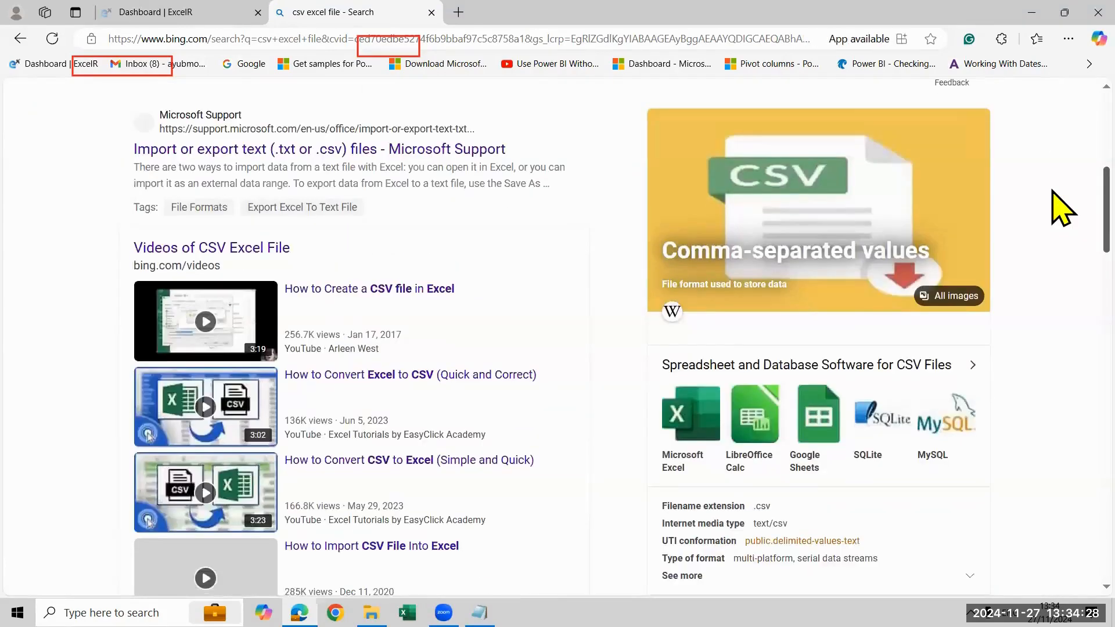
scroll(410, 294, "down", 8)
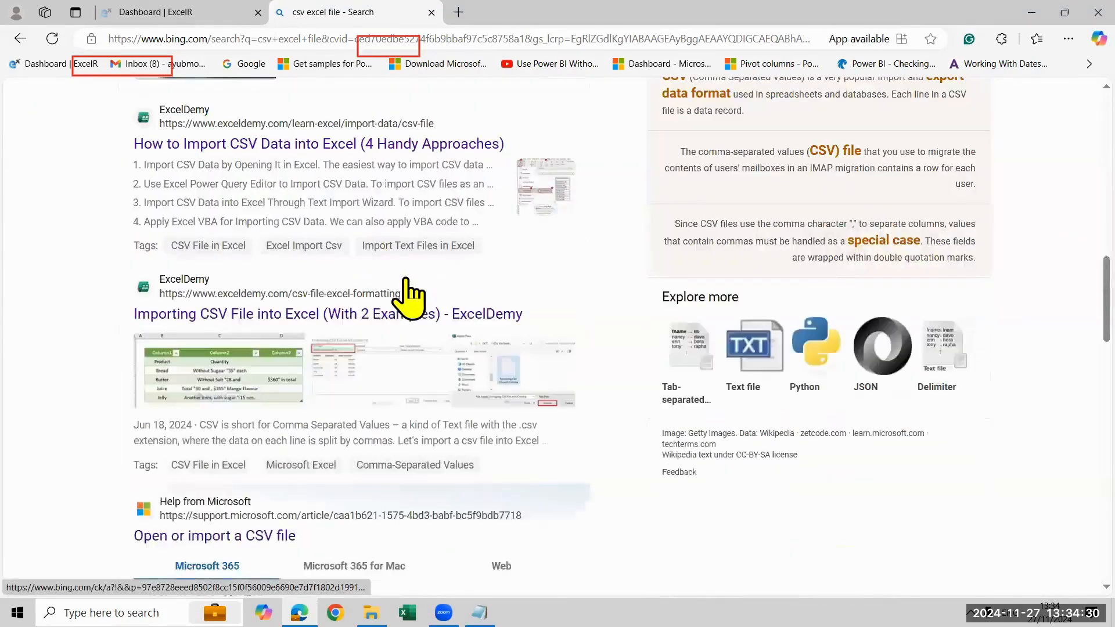
scroll(397, 287, "down", 8)
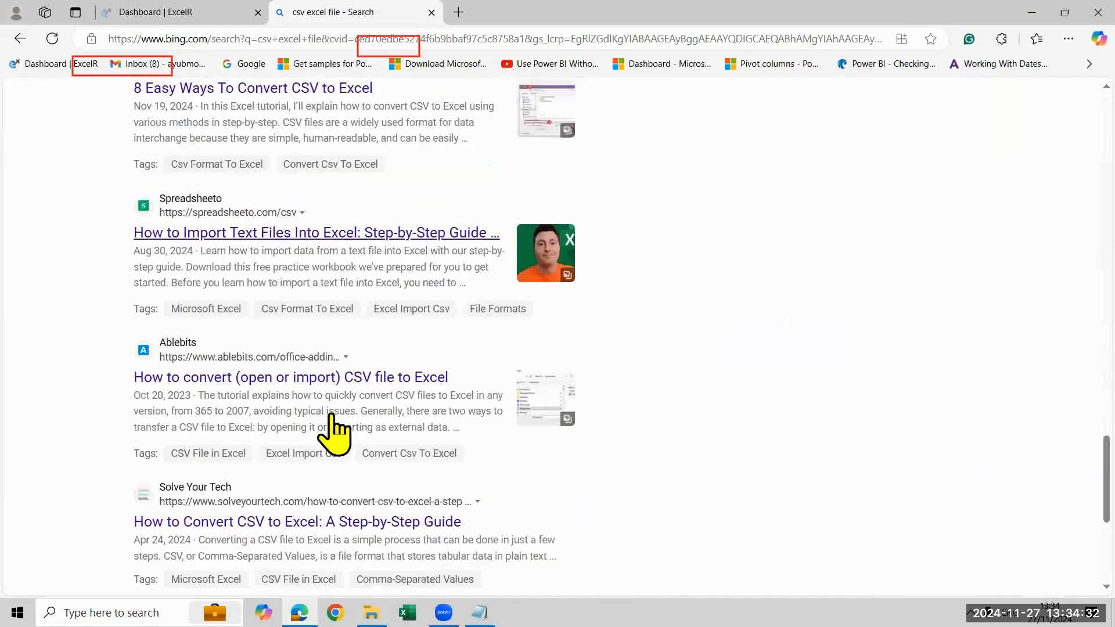
scroll(283, 426, "down", 6)
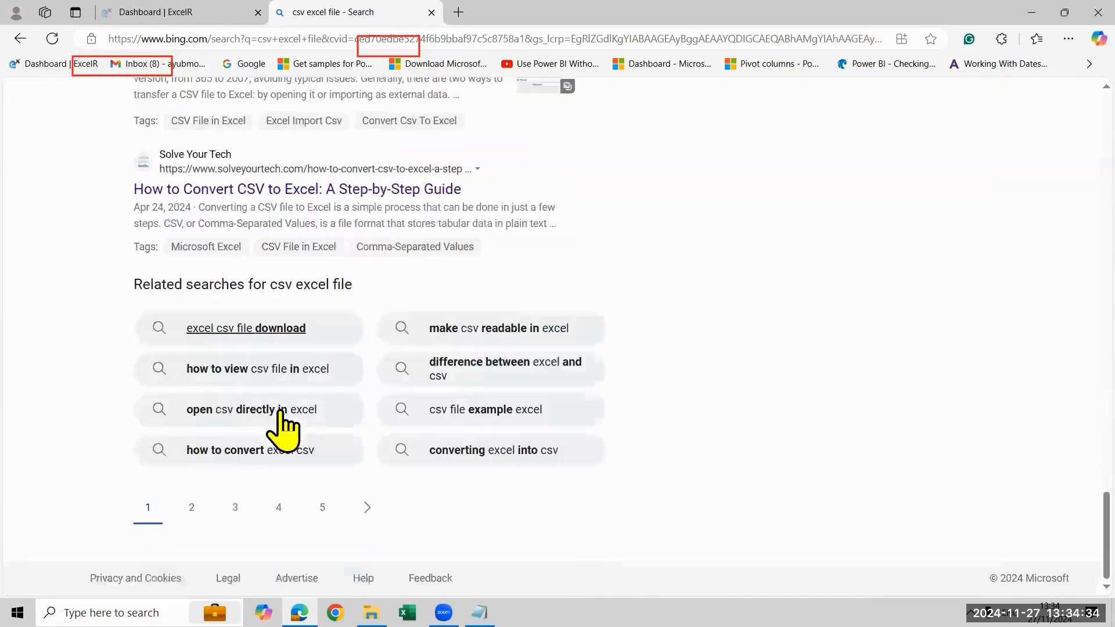
scroll(299, 372, "up", 20)
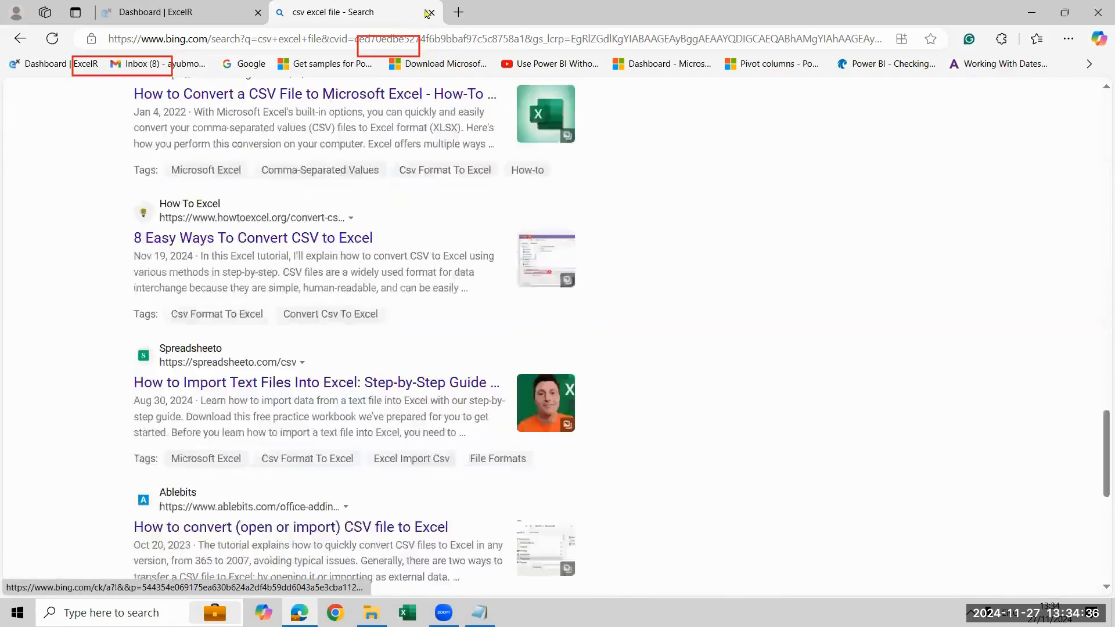
left_click(432, 12)
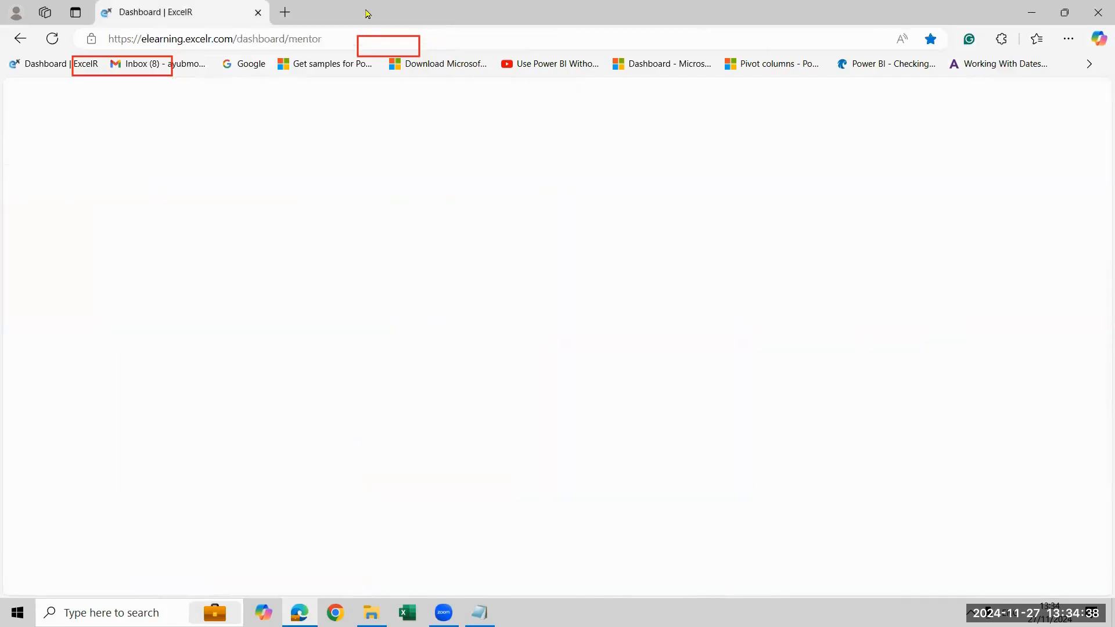
Search the web for "global superstore" in a new browser tab
left_click(285, 12)
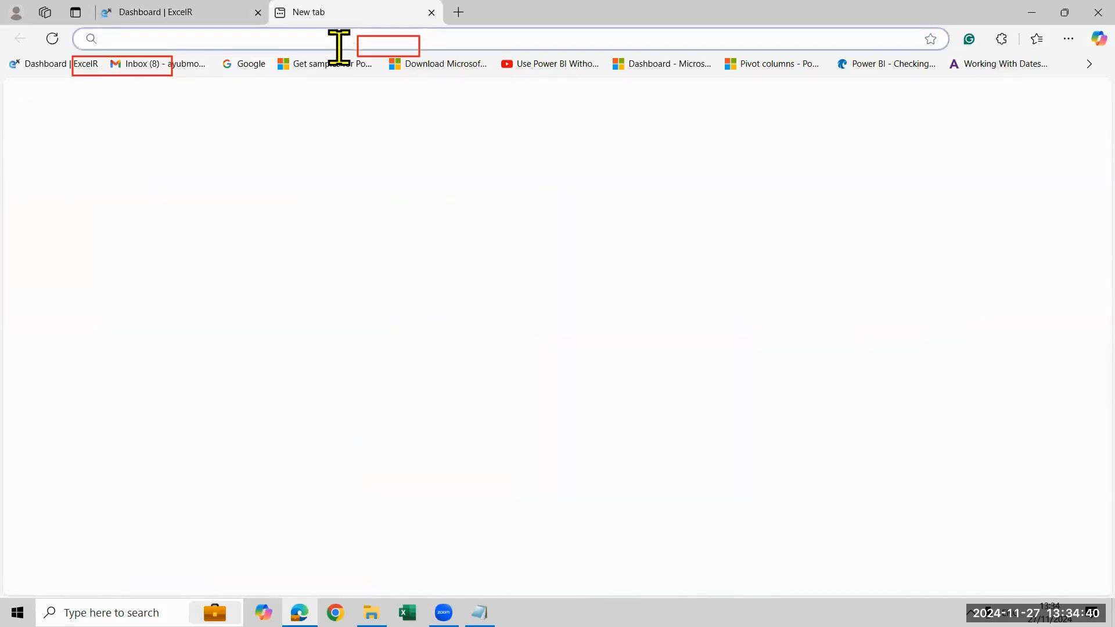
type("glo")
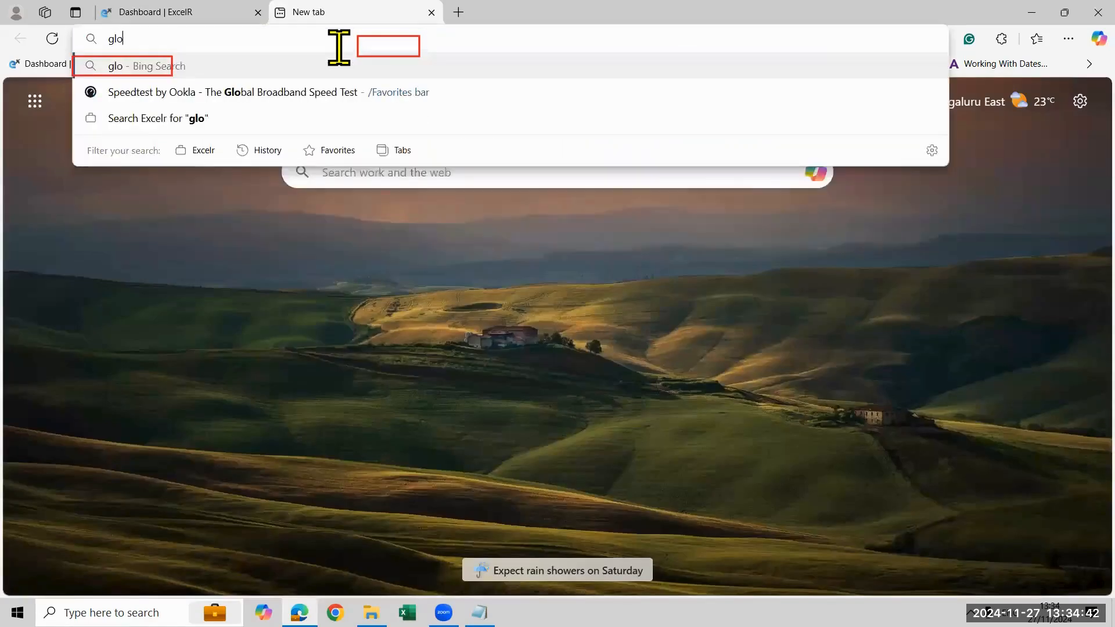
type("bal su")
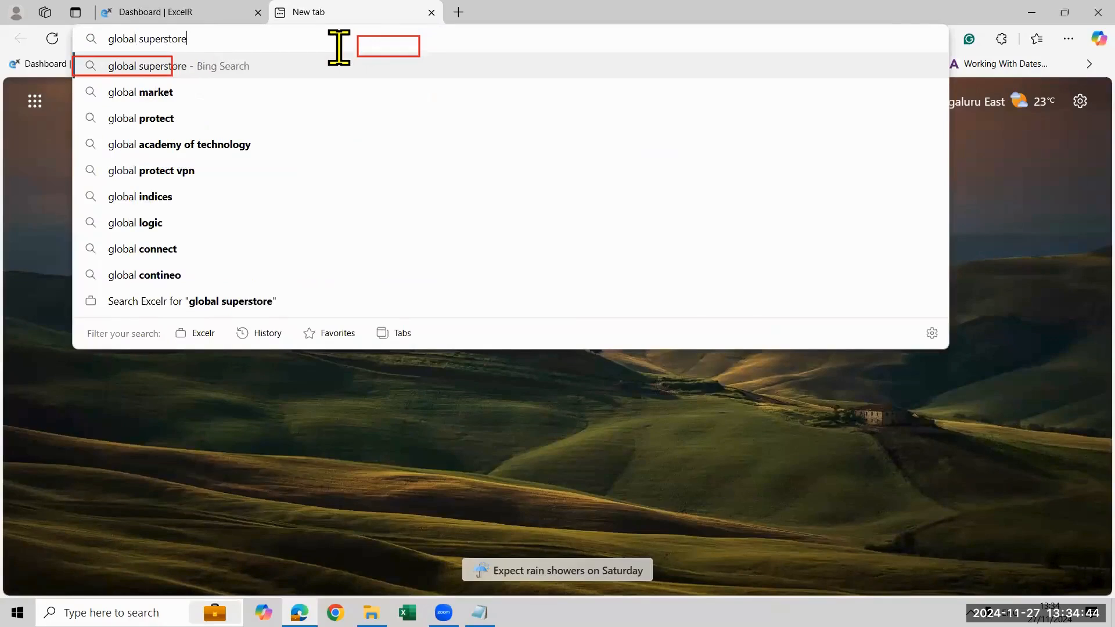
type("perstore")
key("Return")
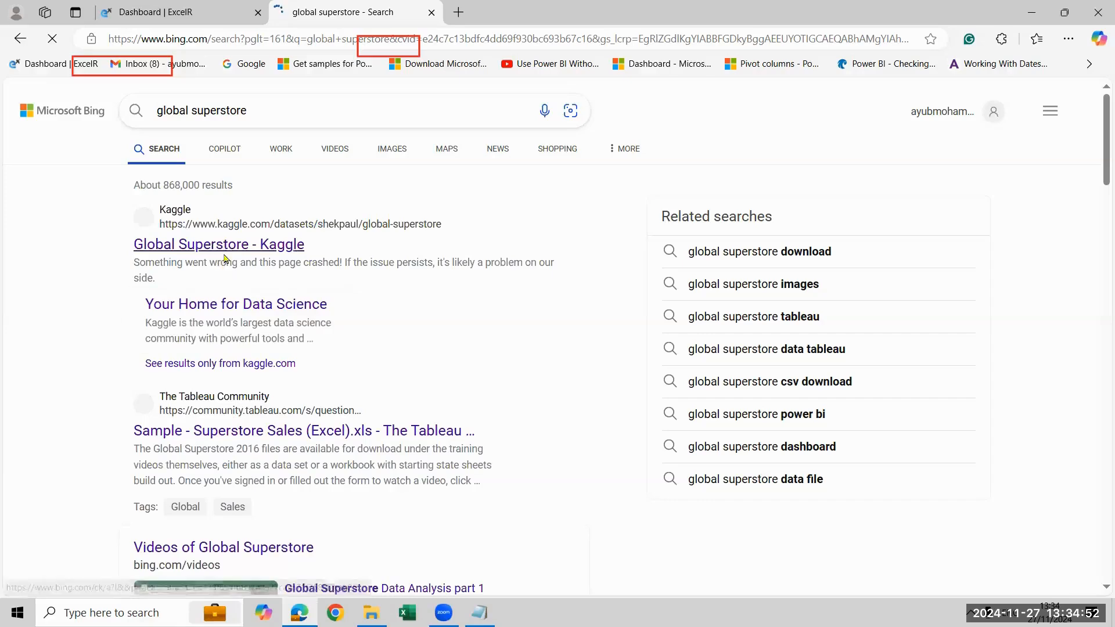
Find the Global Superstore dashboard - GitHub result among the search results and open it
scroll(229, 269, "down", 1)
scroll(229, 268, "down", 8)
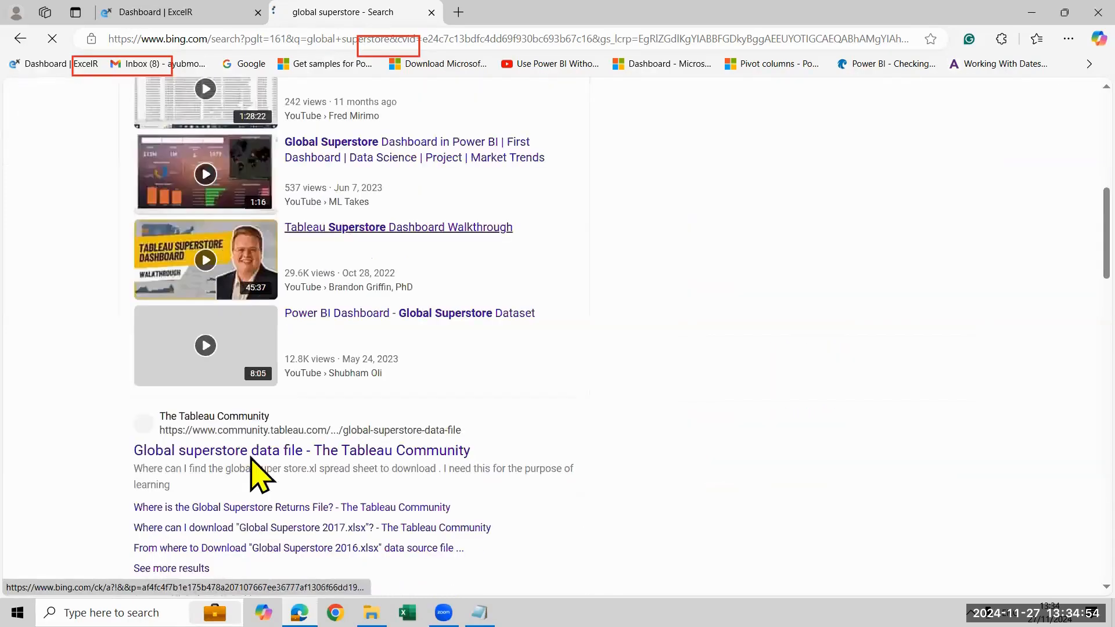
scroll(257, 453, "down", 8)
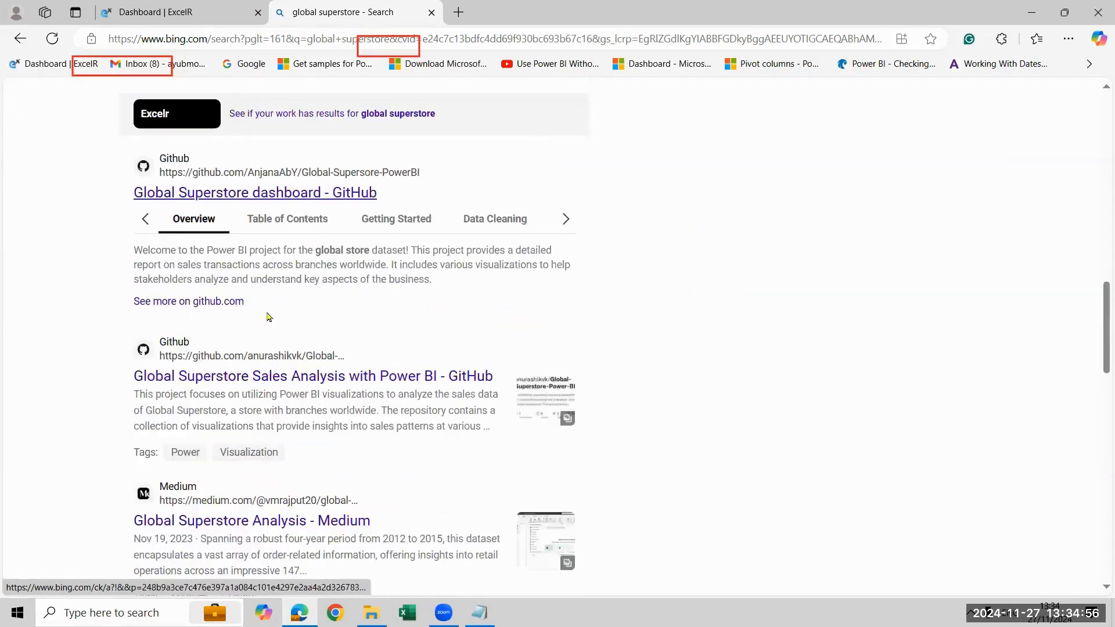
left_click(284, 198)
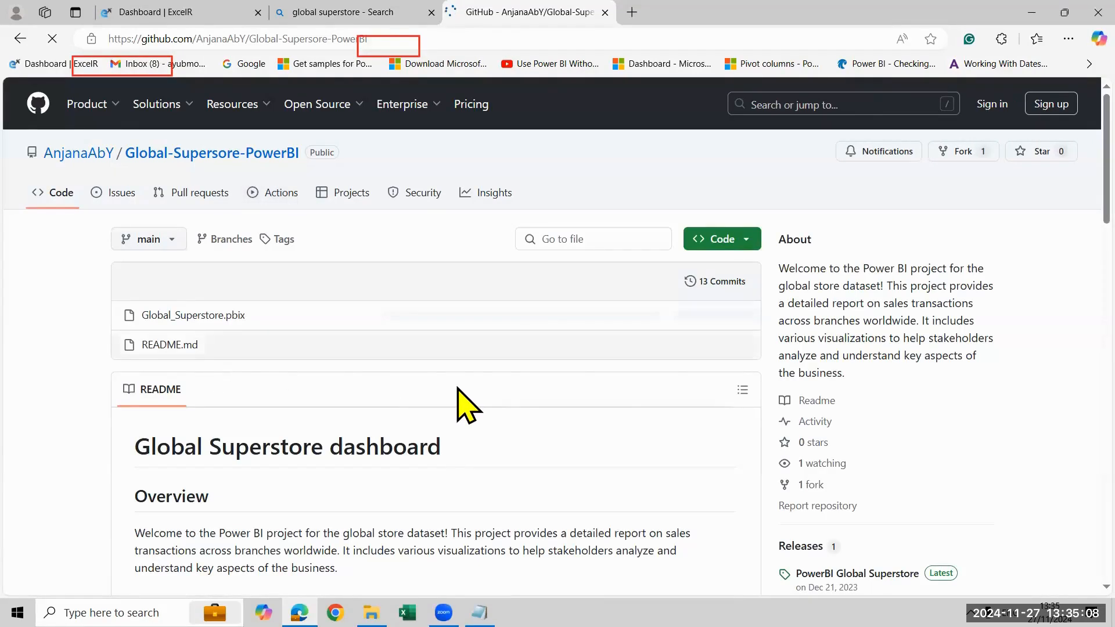
Look through the Global Superstore dashboard repository's files and README for a CSV dataset, and close the page
scroll(461, 398, "down", 10)
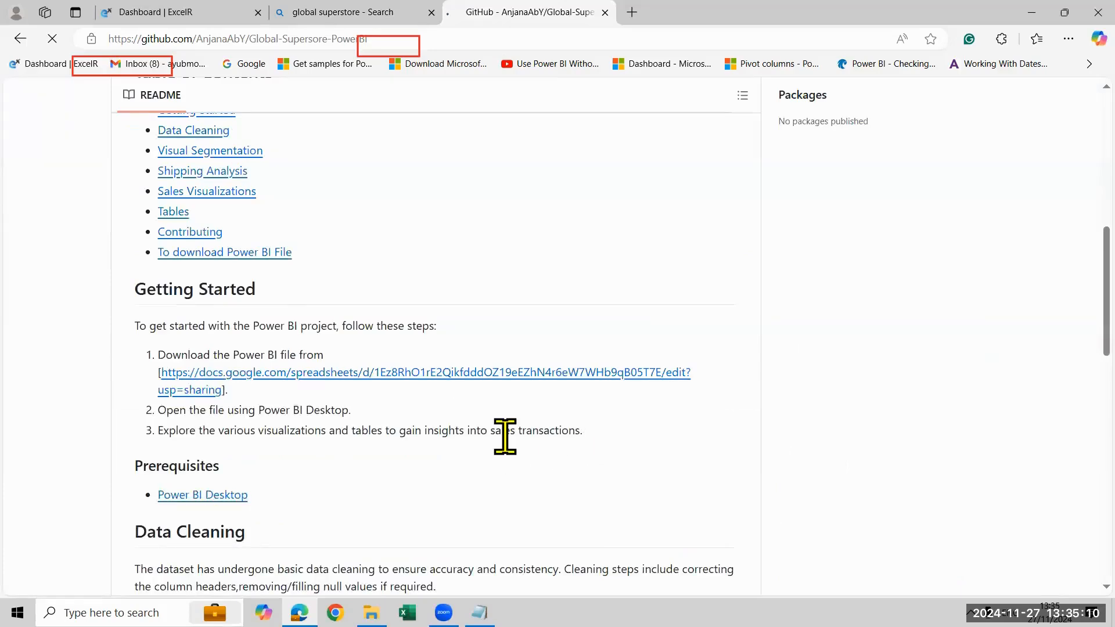
scroll(506, 456, "up", 10)
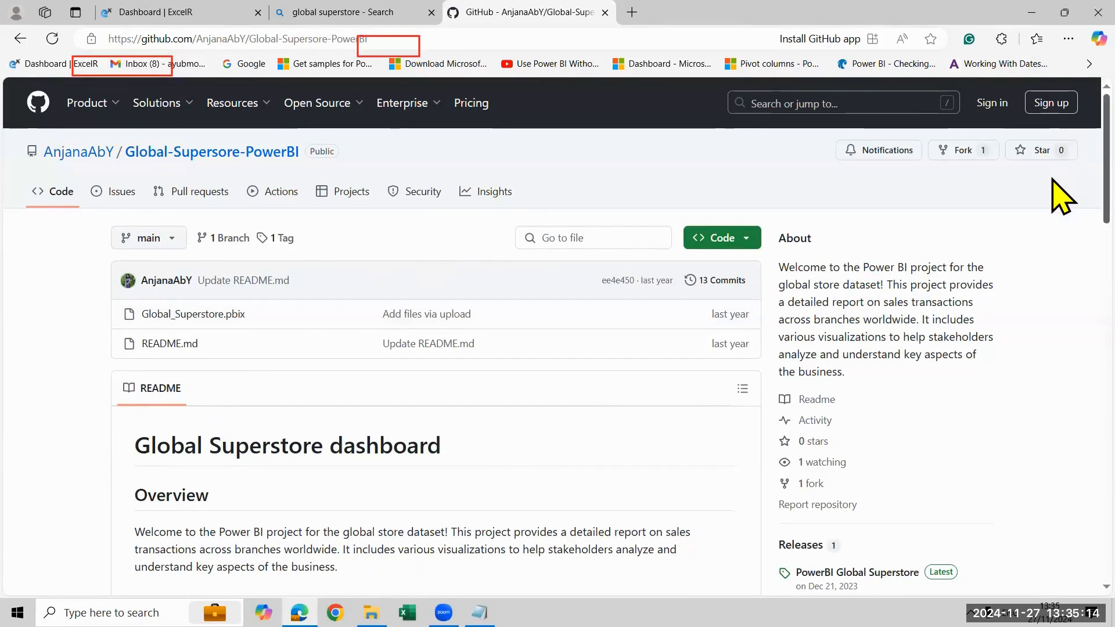
scroll(1060, 278, "down", 5)
scroll(1063, 325, "down", 15)
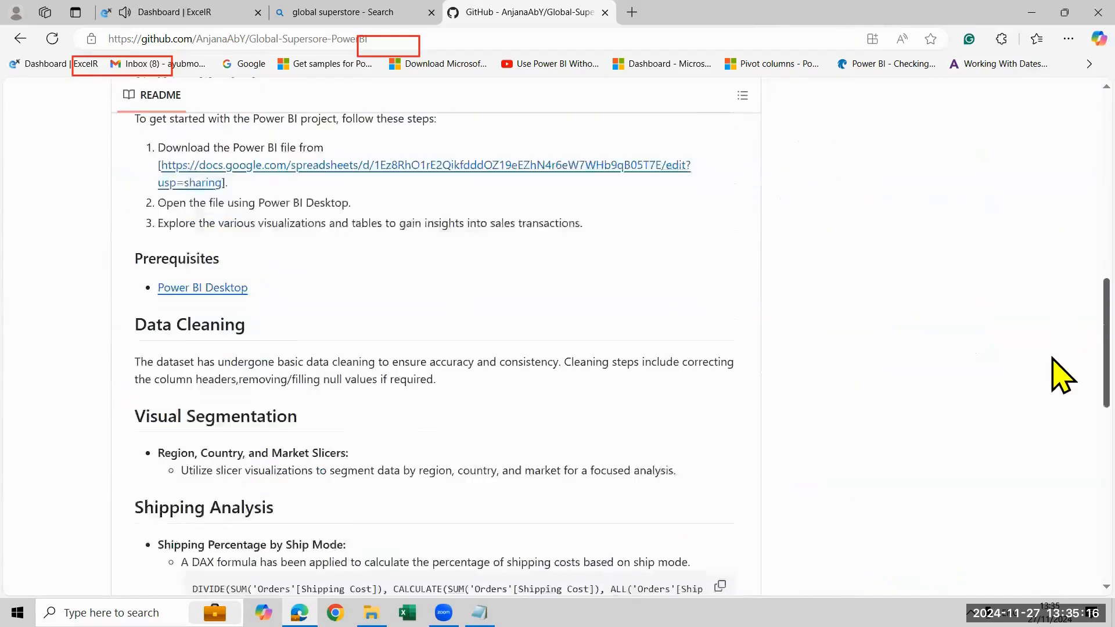
scroll(1052, 458, "down", 3)
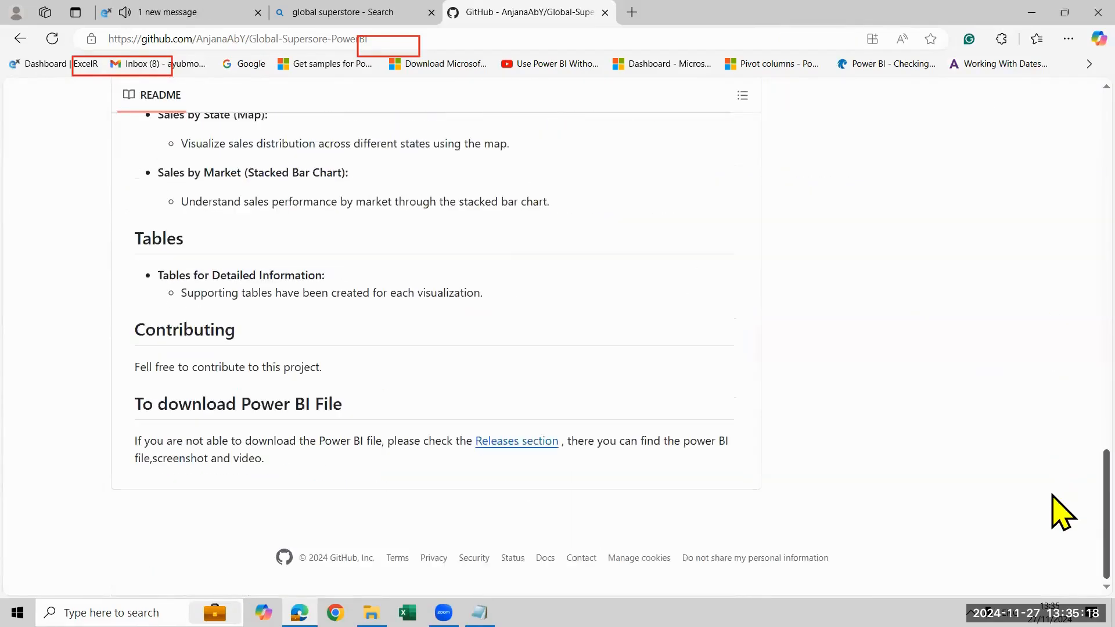
scroll(1053, 296, "up", 15)
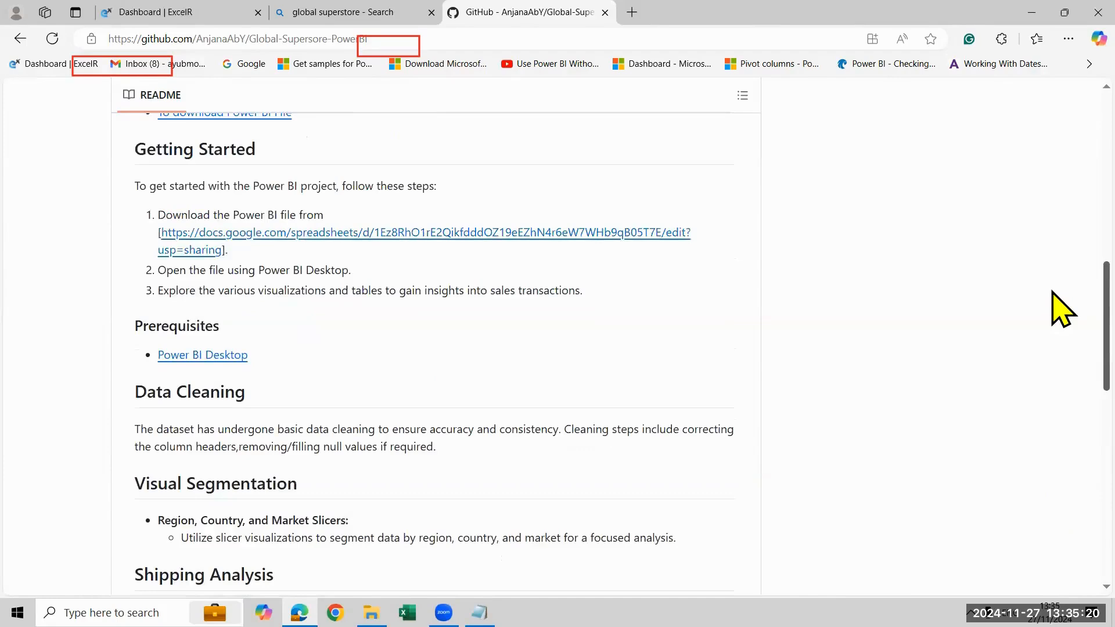
scroll(1052, 255, "up", 5)
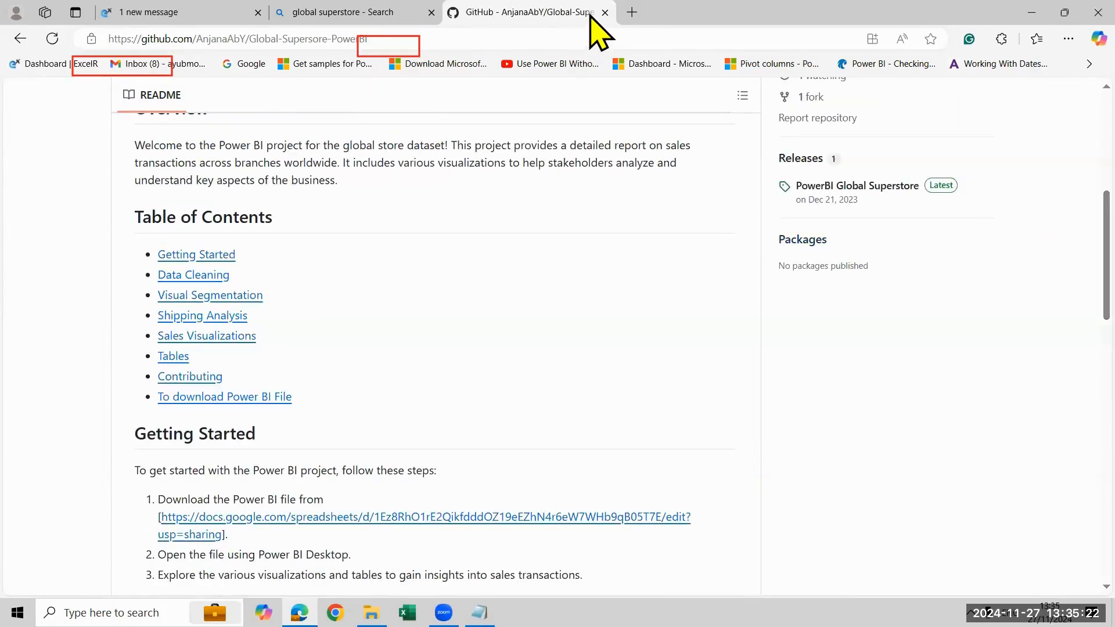
key("ctrl+w")
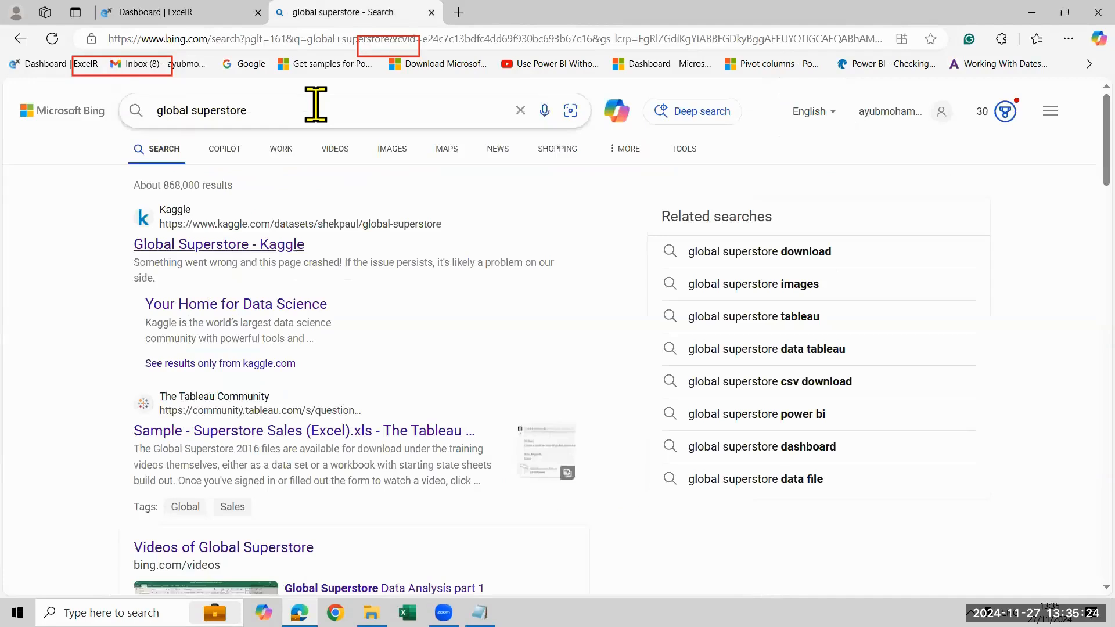
Search the web for "global superstore excel file" and try opening the Global Superstore work file from the results
type("ex")
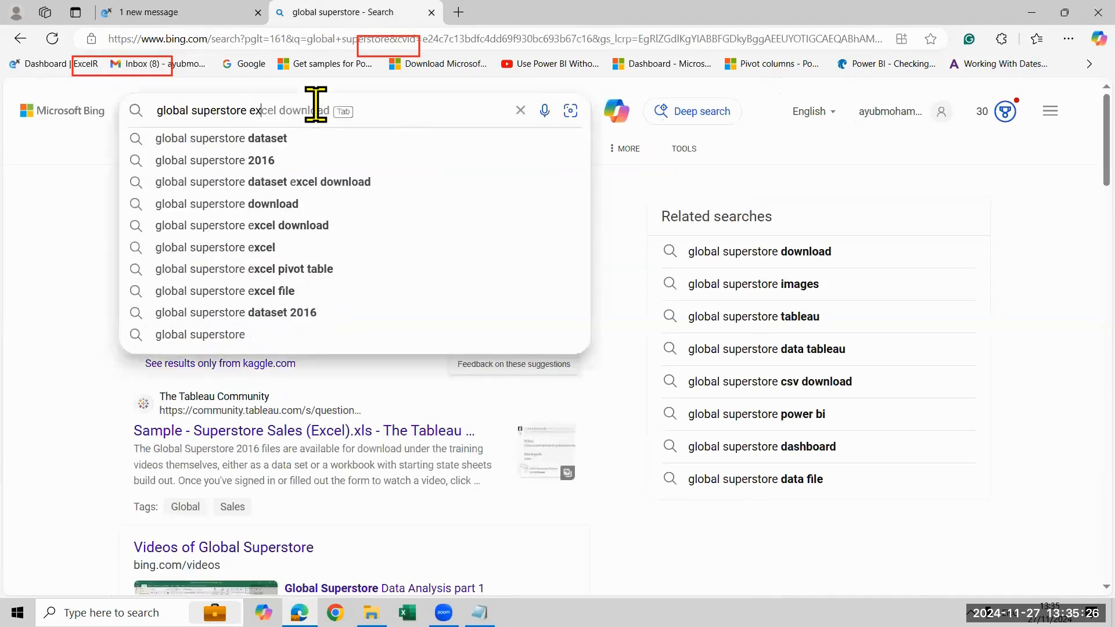
type("cel file")
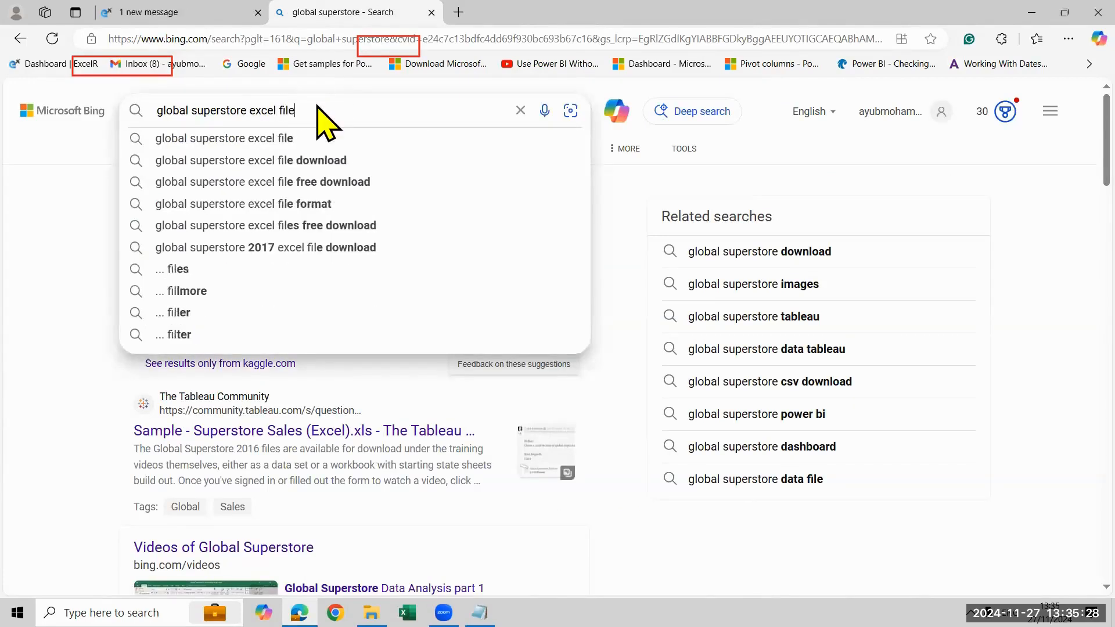
key("Return")
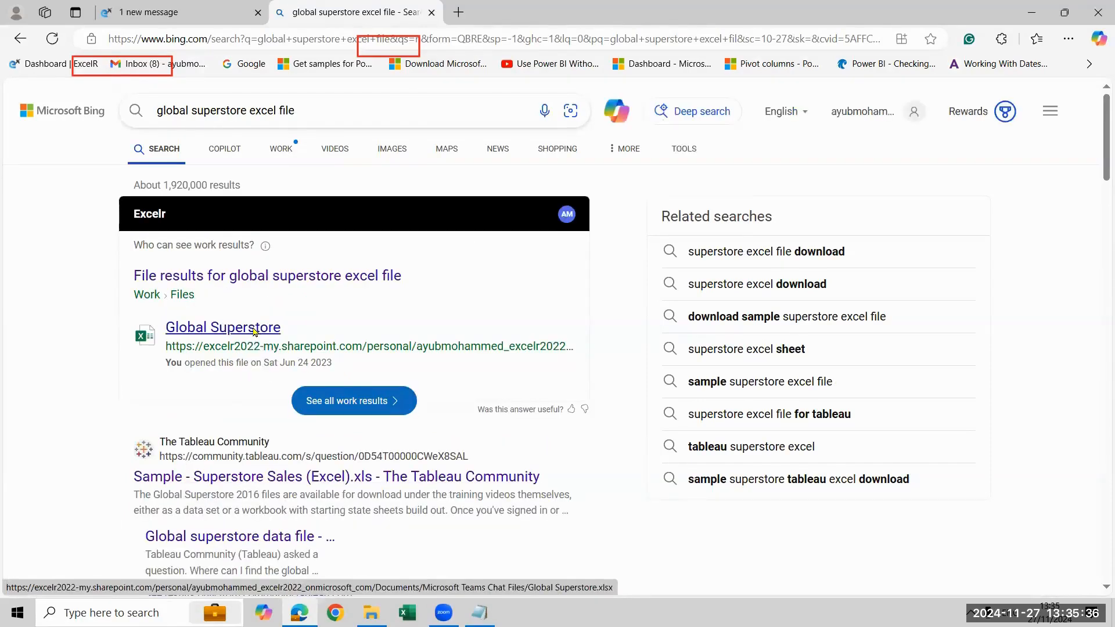
left_click(256, 329)
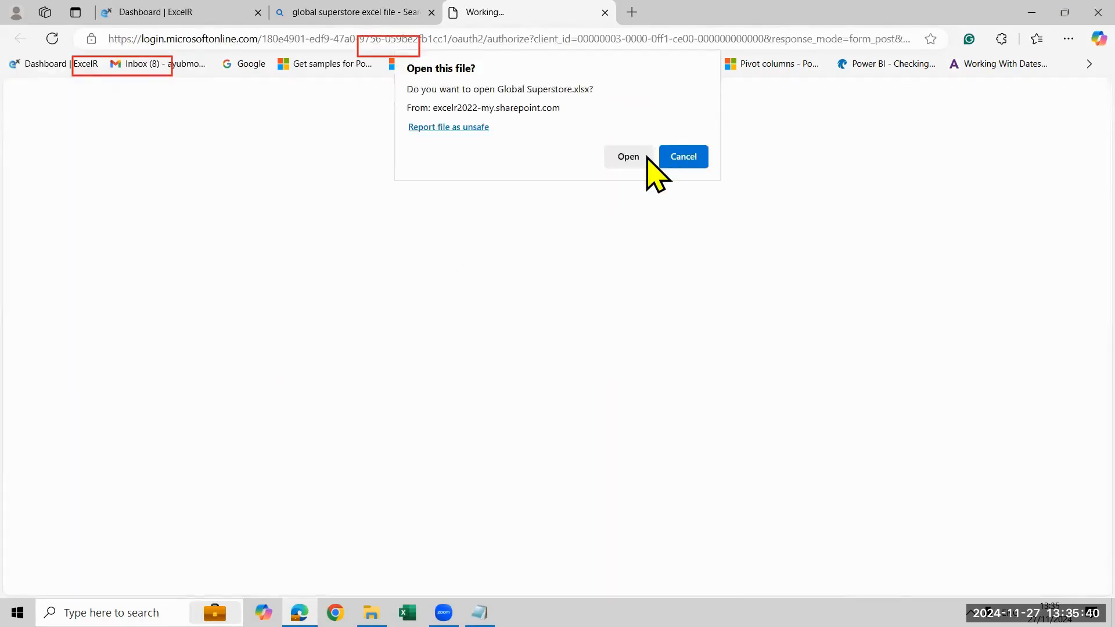
left_click(424, 17)
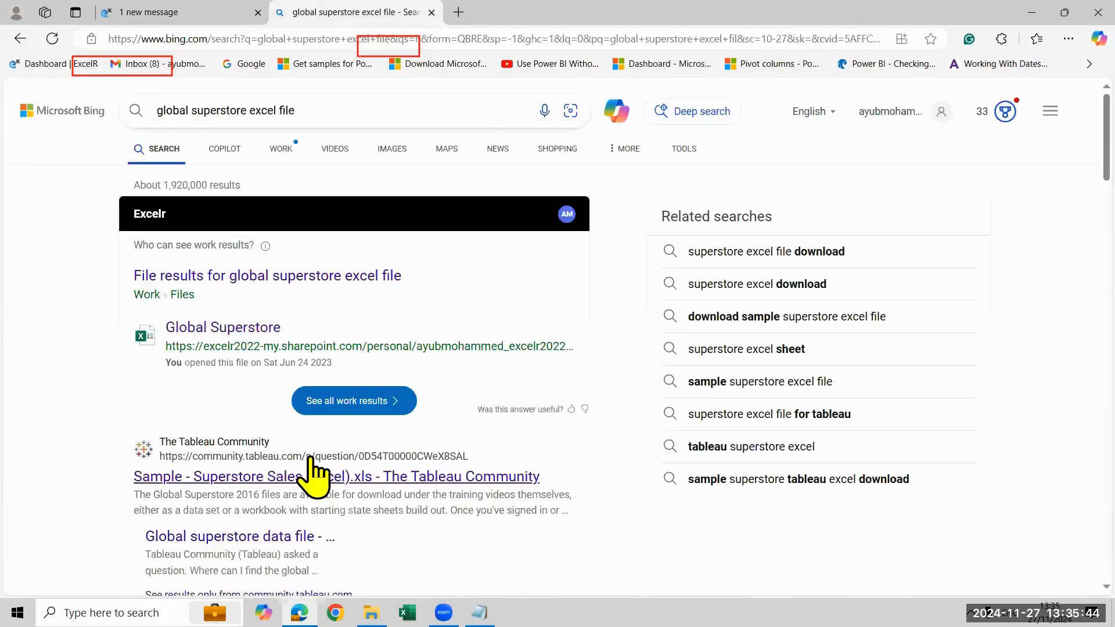
Open the "Global superstore data file - The Tableau Community" search result and close the accidental Community search page
scroll(262, 490, "down", 5)
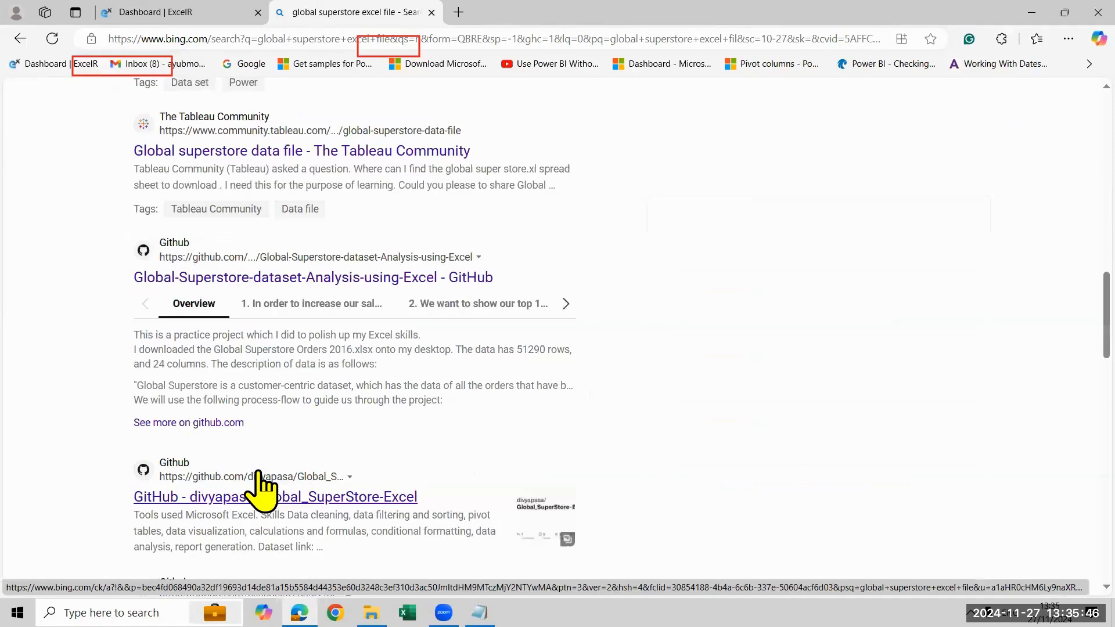
left_click(298, 150)
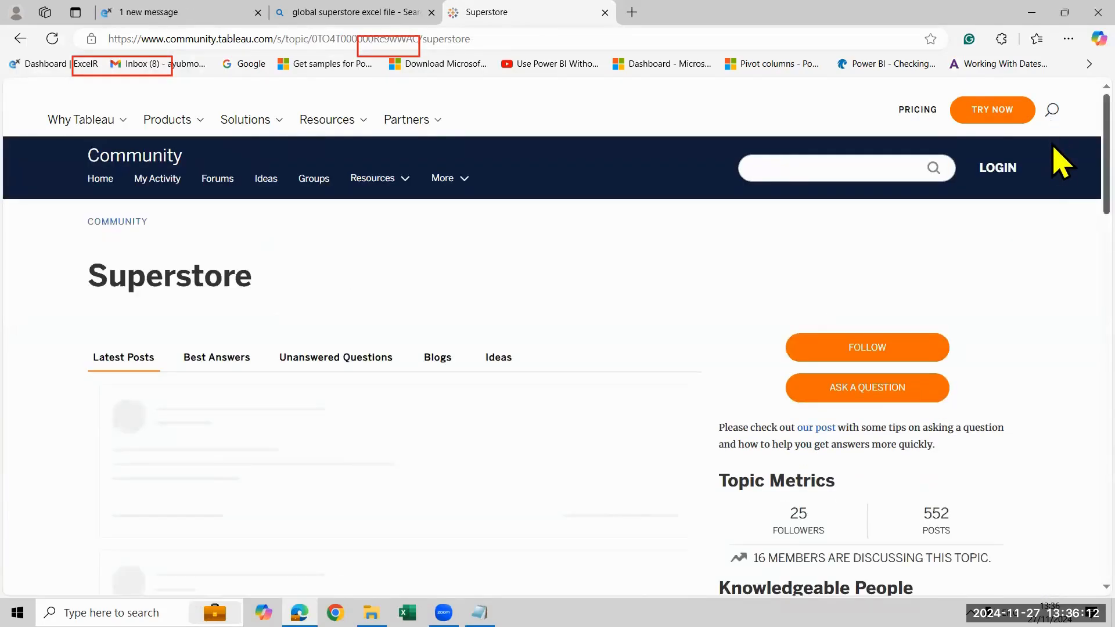
left_click_drag(1052, 144, 1051, 182)
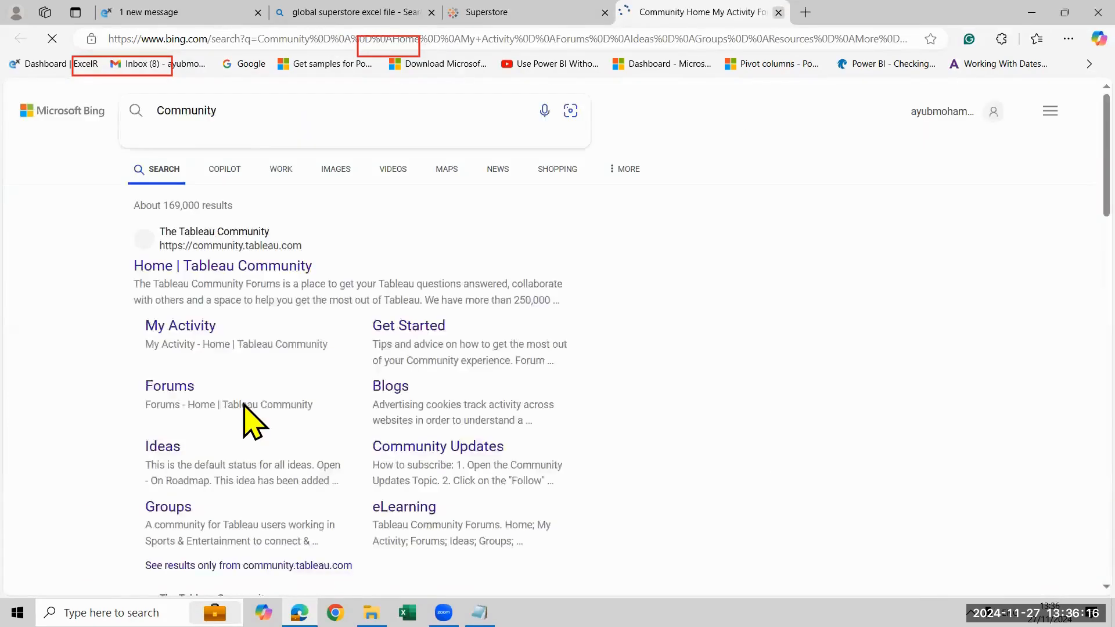
key("ctrl+w")
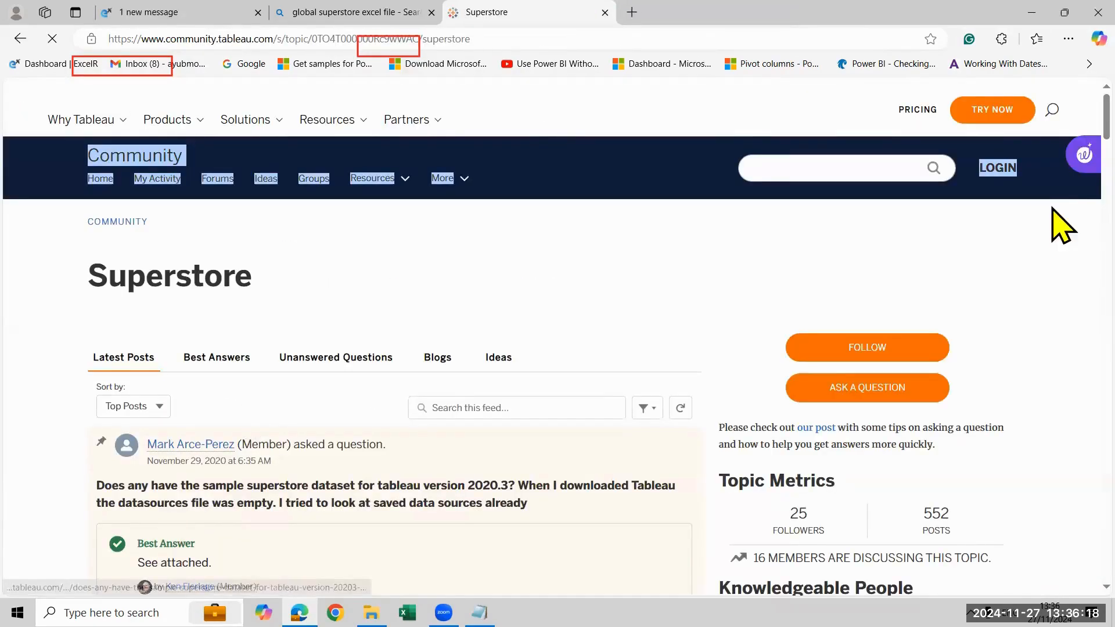
Look through the Tableau Community Superstore posts and their attachments for a sample CSV file
scroll(1063, 200, "down", 10)
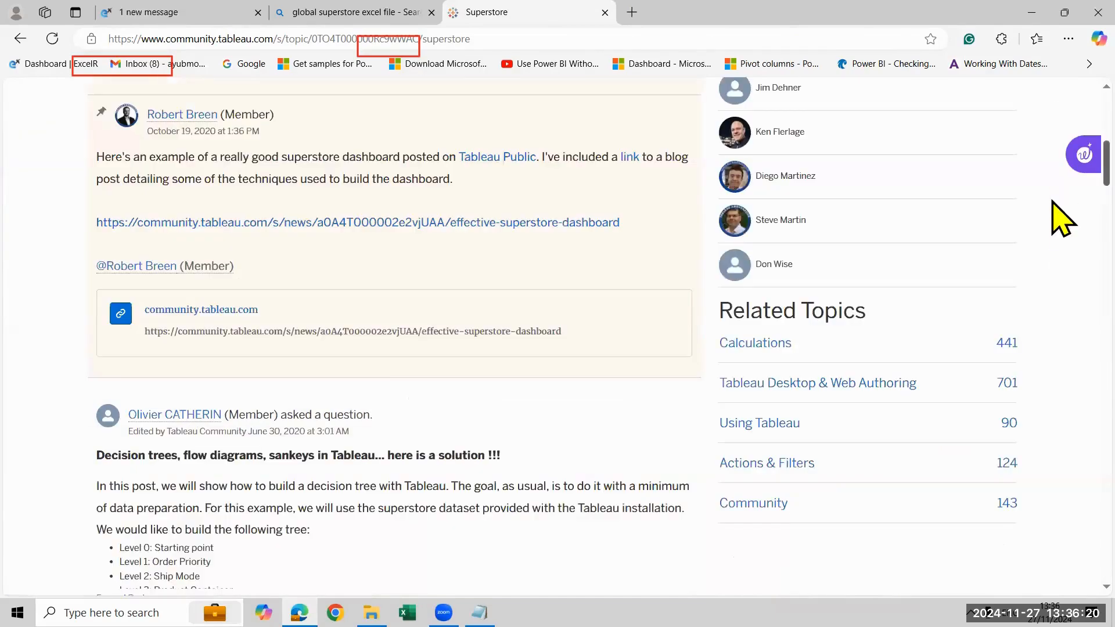
scroll(1063, 226, "down", 1)
scroll(324, 302, "down", 4)
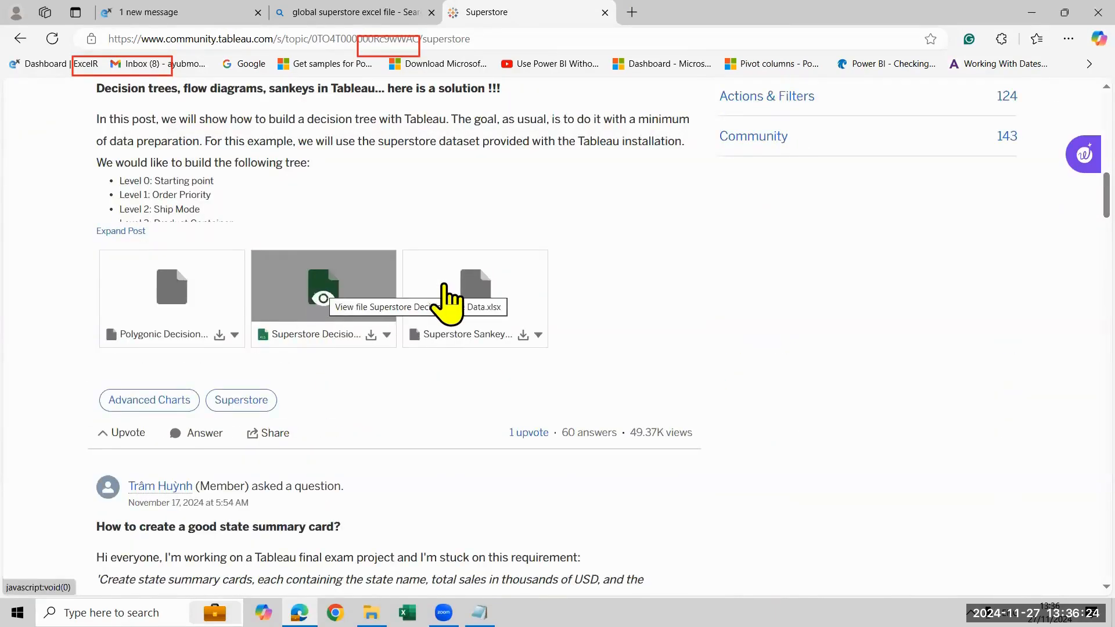
scroll(297, 334, "down", 7)
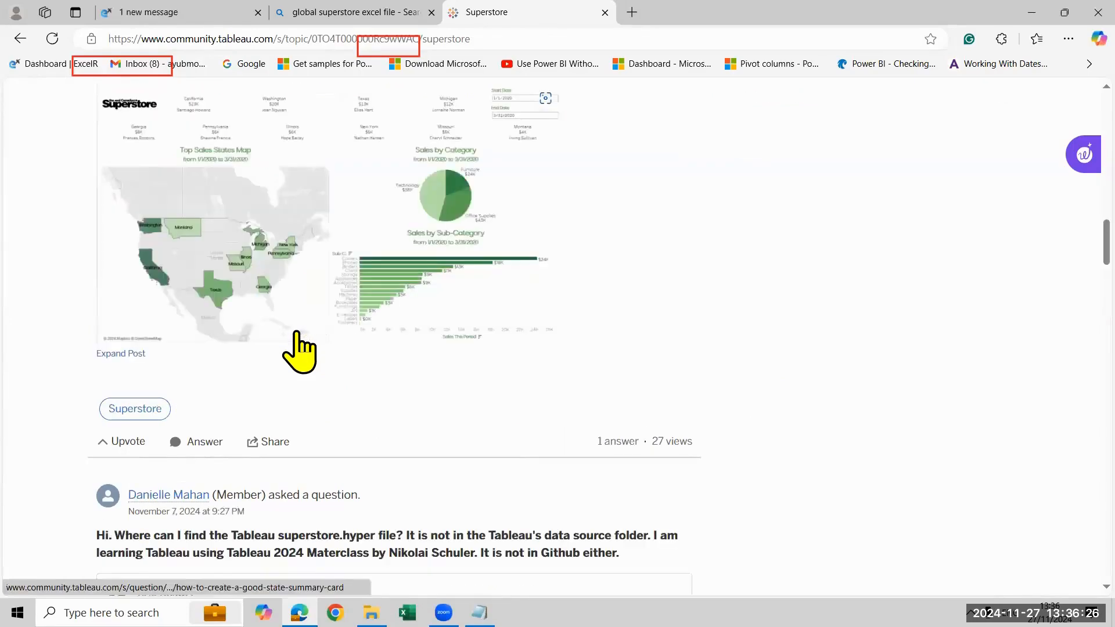
scroll(297, 351, "down", 6)
scroll(297, 351, "down", 8)
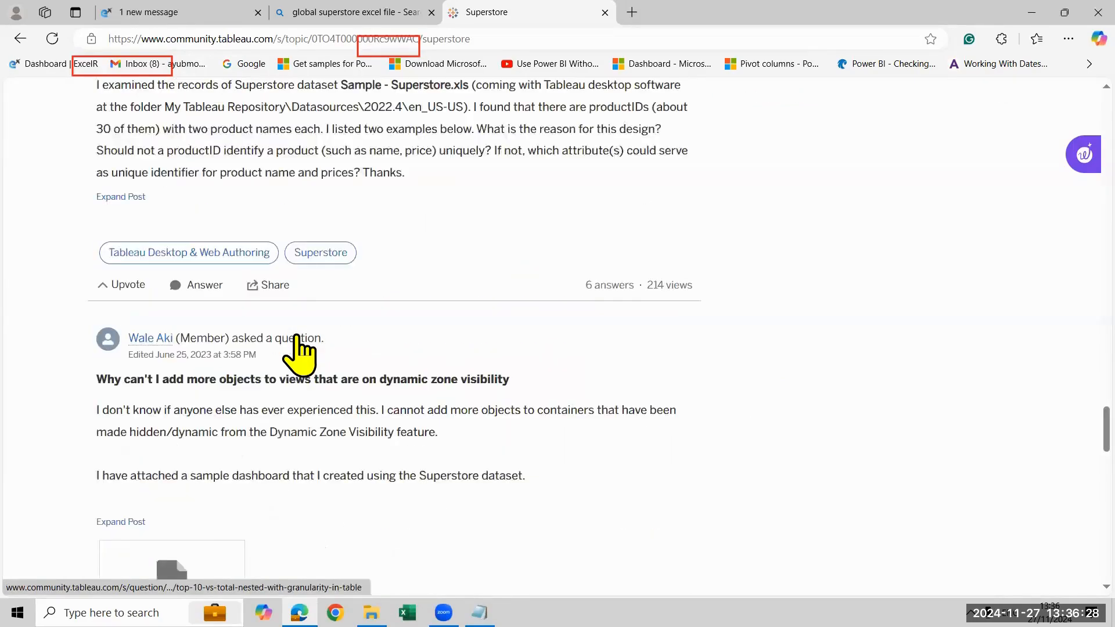
scroll(297, 351, "down", 8)
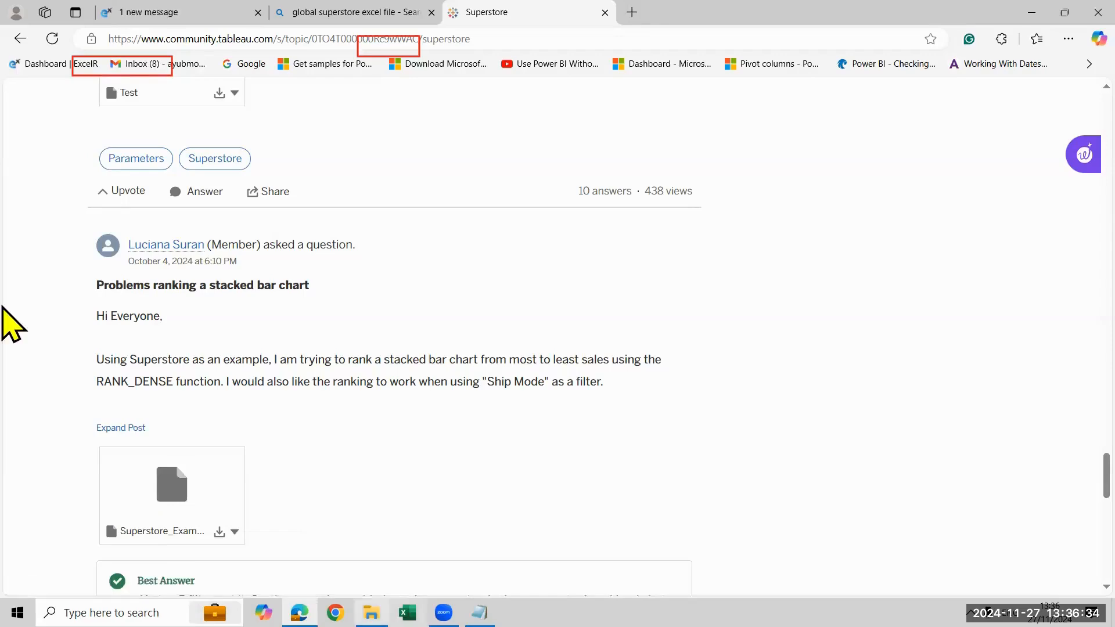
Switch to File Explorer and check the Tableau Data file folder inside the Desktop's Tableau folder for a CSV file
key("alt+Tab")
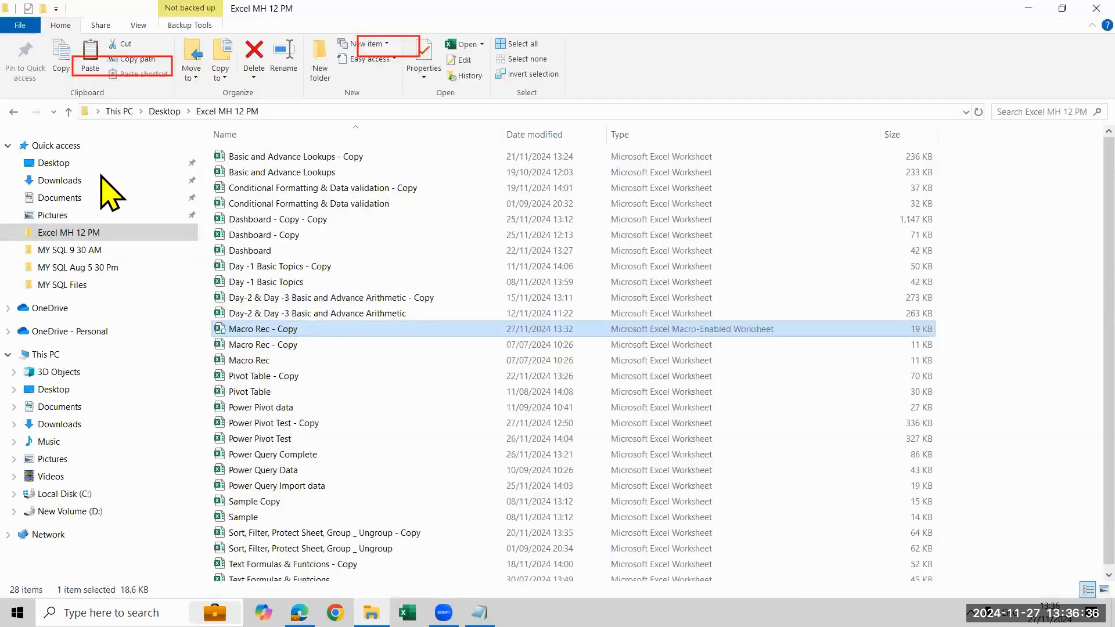
left_click(53, 163)
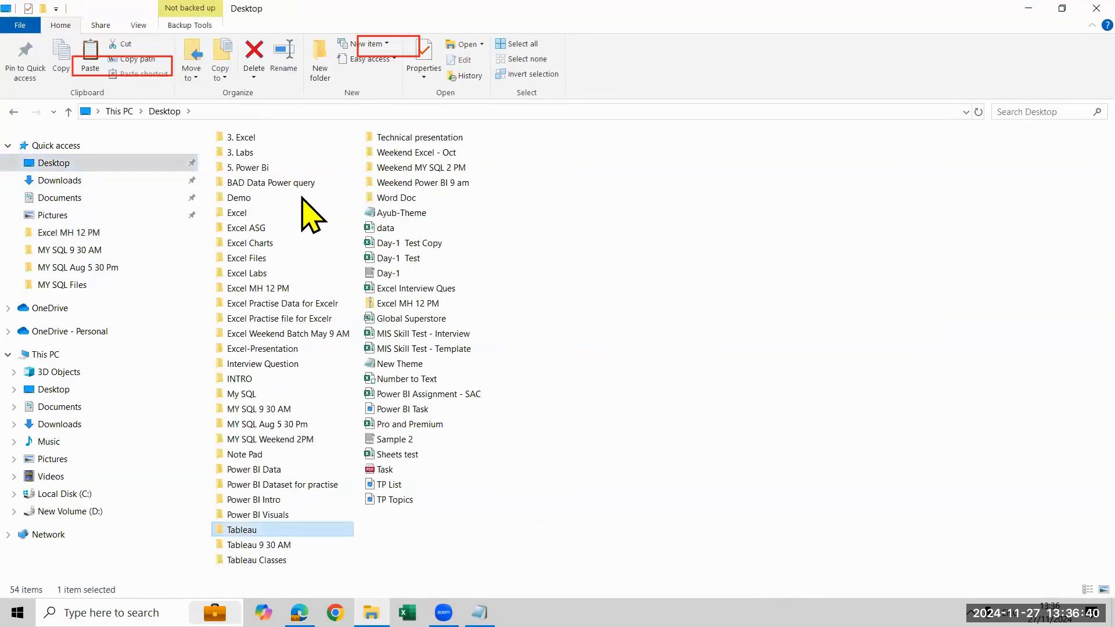
key("Return")
double_click(307, 189)
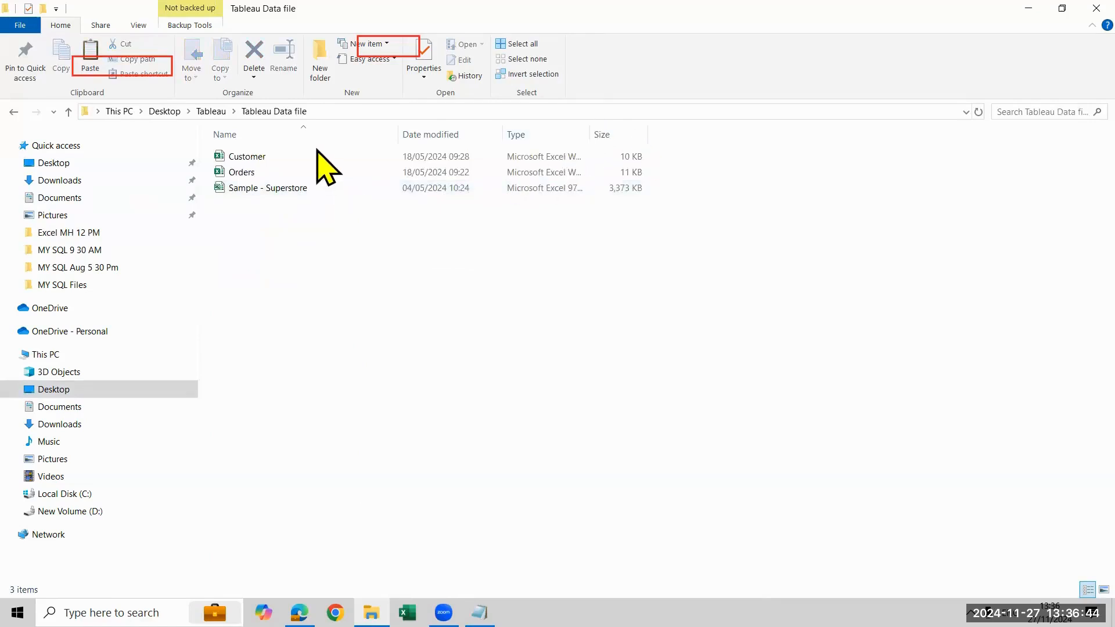
key("BackSpace")
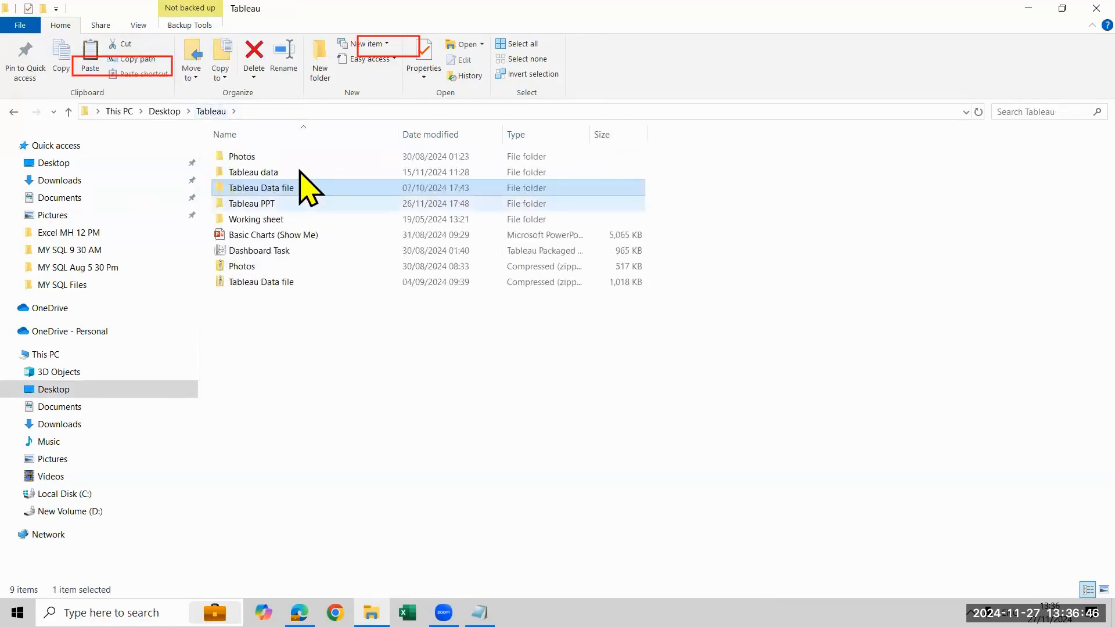
Check the Tableau data folder for a CSV file and return to the Tableau folder
double_click(300, 170)
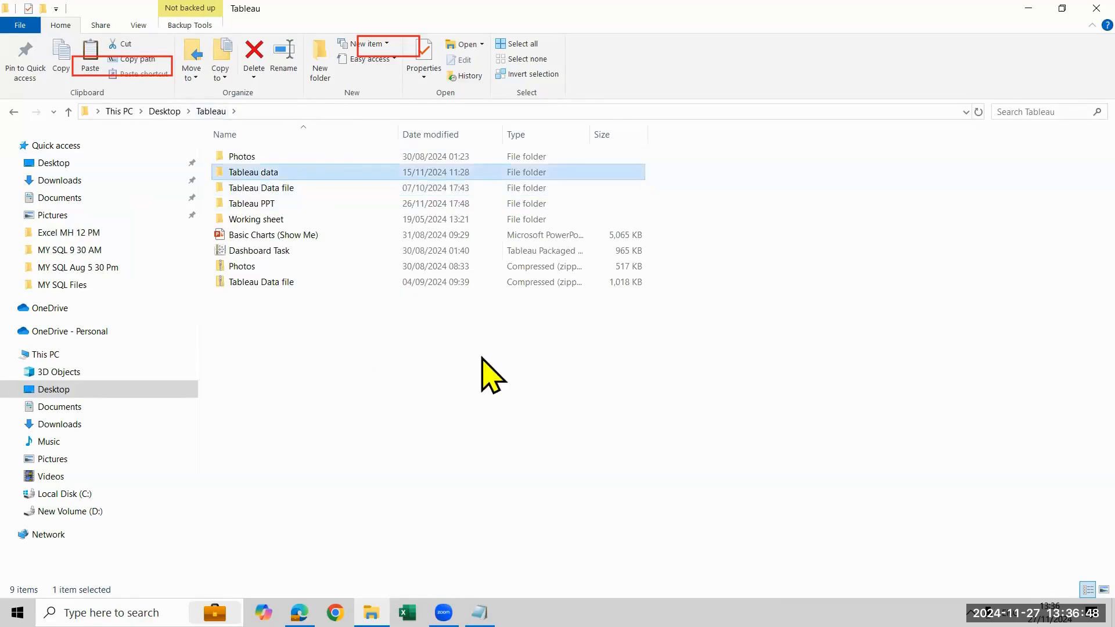
left_click(373, 175)
double_click(374, 176)
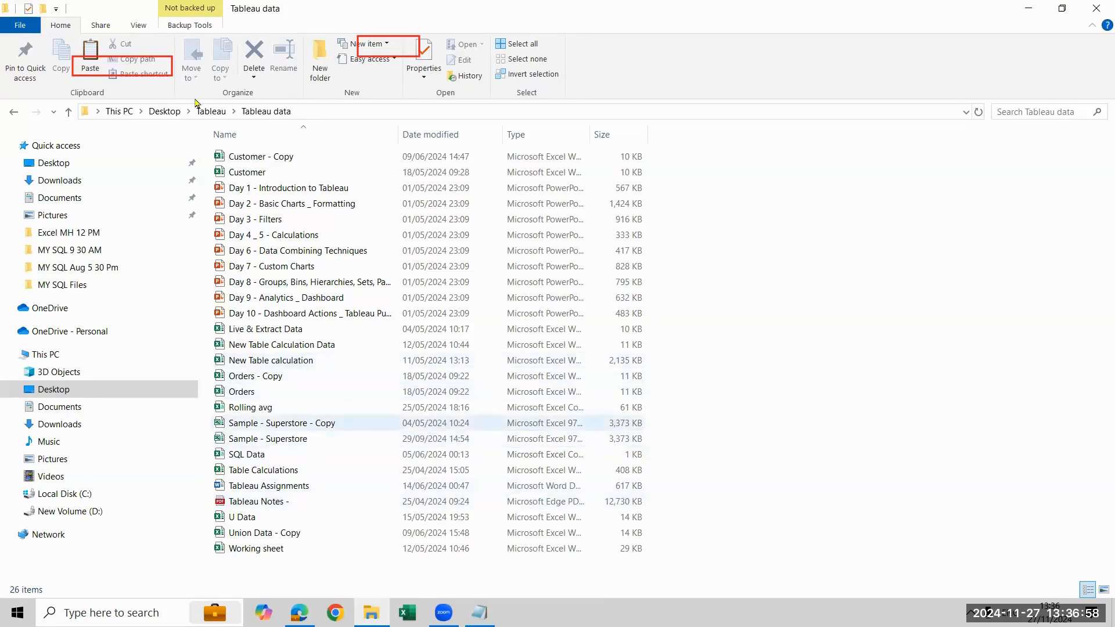
left_click(211, 111)
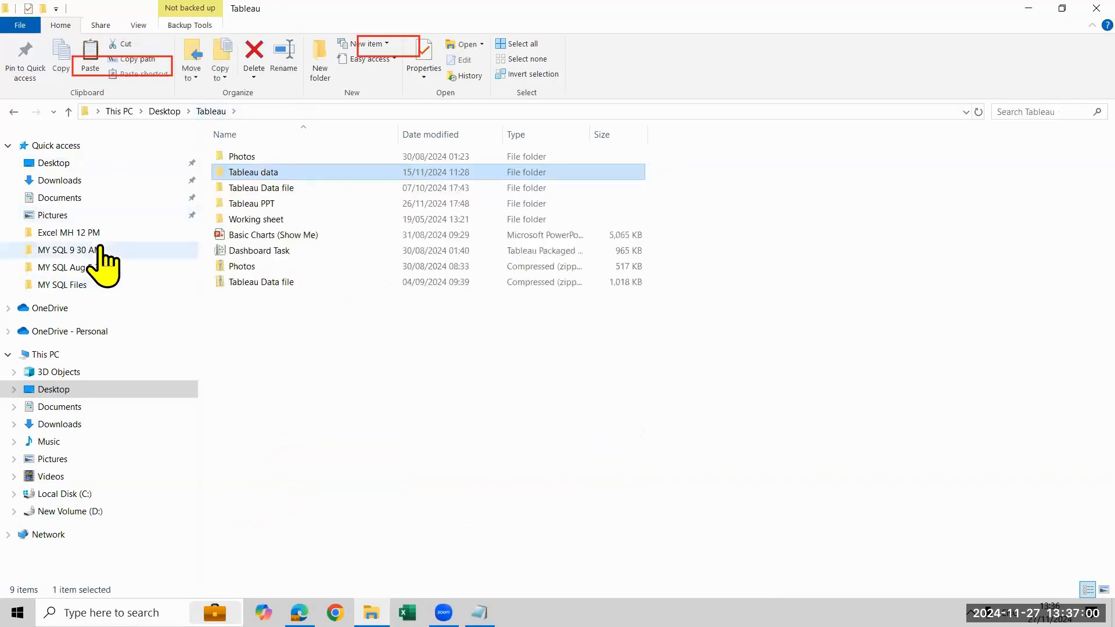
Open the MY SQL Files folder and widen the Type column to show the full file type names
left_click(105, 250)
left_click(112, 268)
left_click(110, 285)
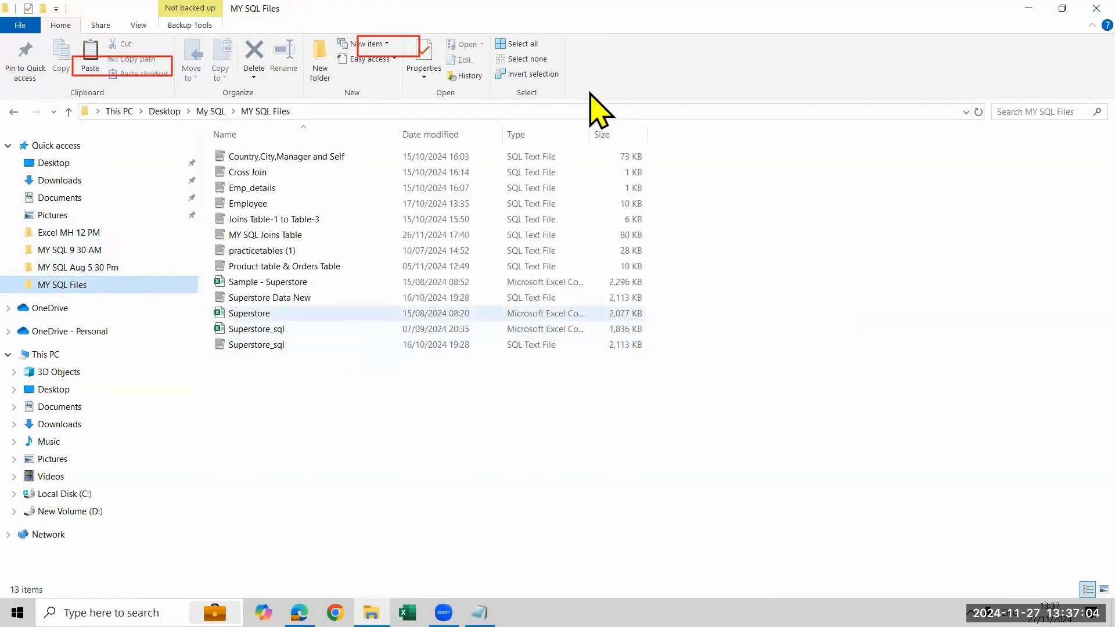
left_click_drag(591, 134, 787, 140)
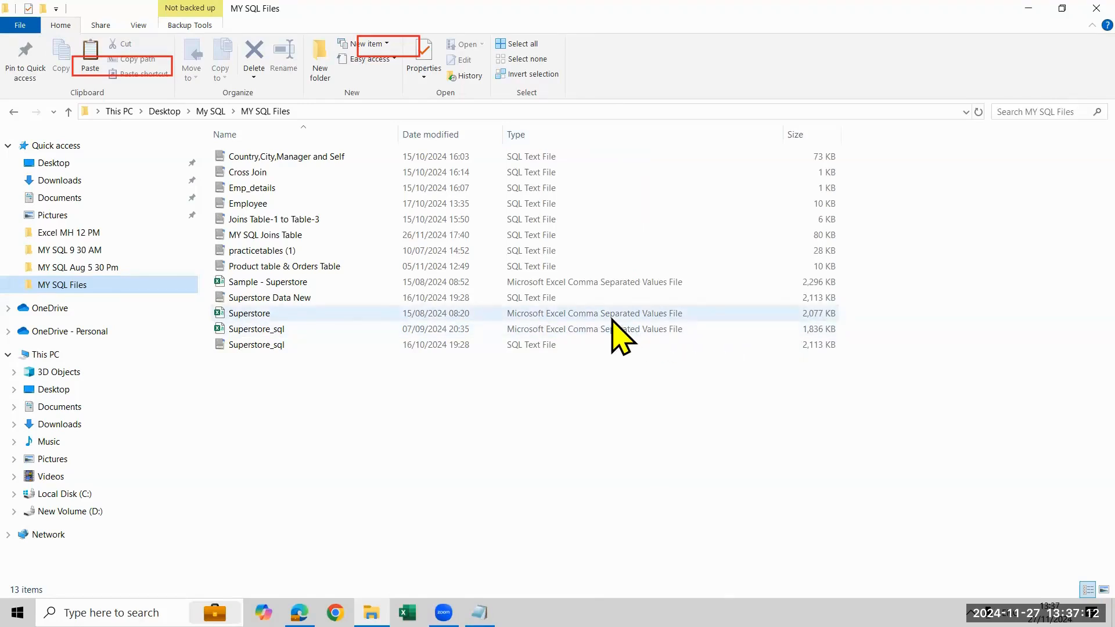
Open the 2,077 KB Superstore CSV file, save it as an Excel Binary Workbook (*.xlsb) named Superstore in MY SQL Files, and close it
left_click(244, 317)
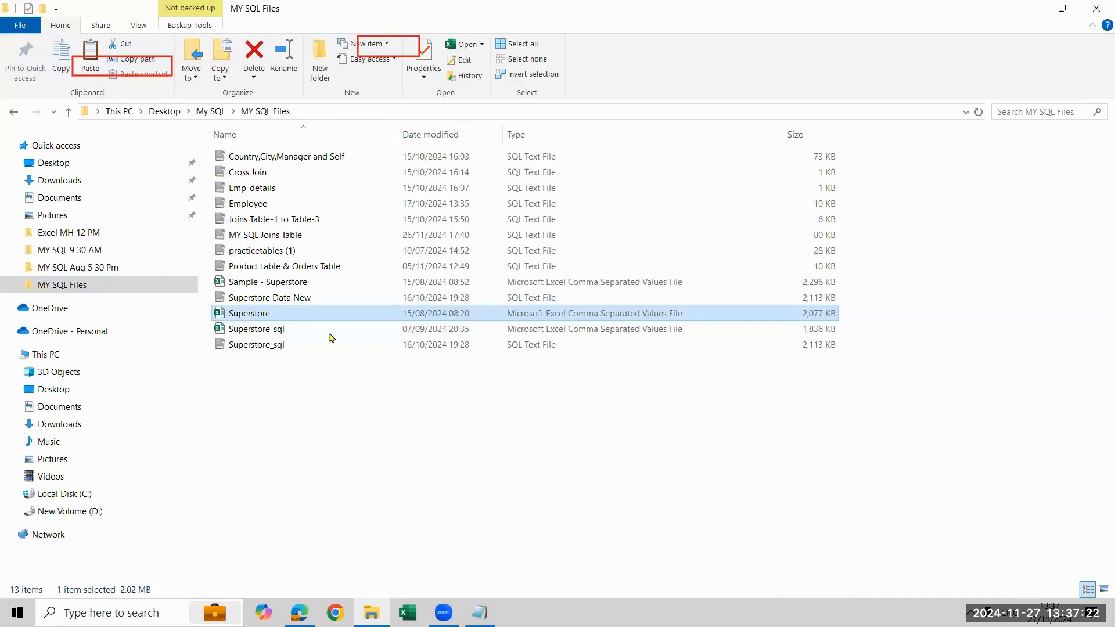
double_click(311, 316)
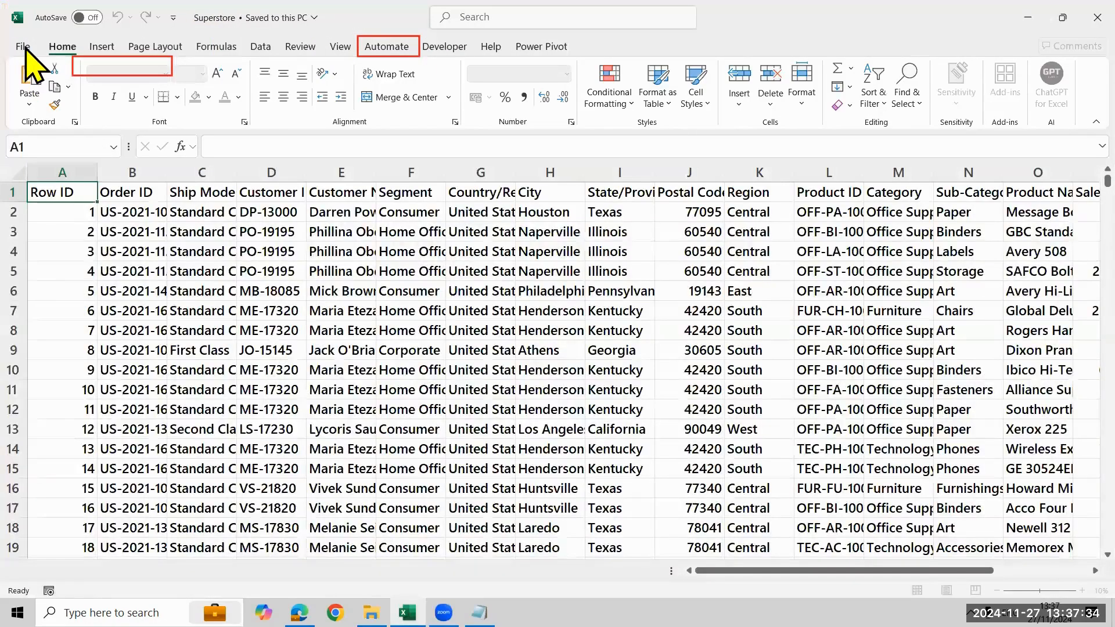
left_click(25, 47)
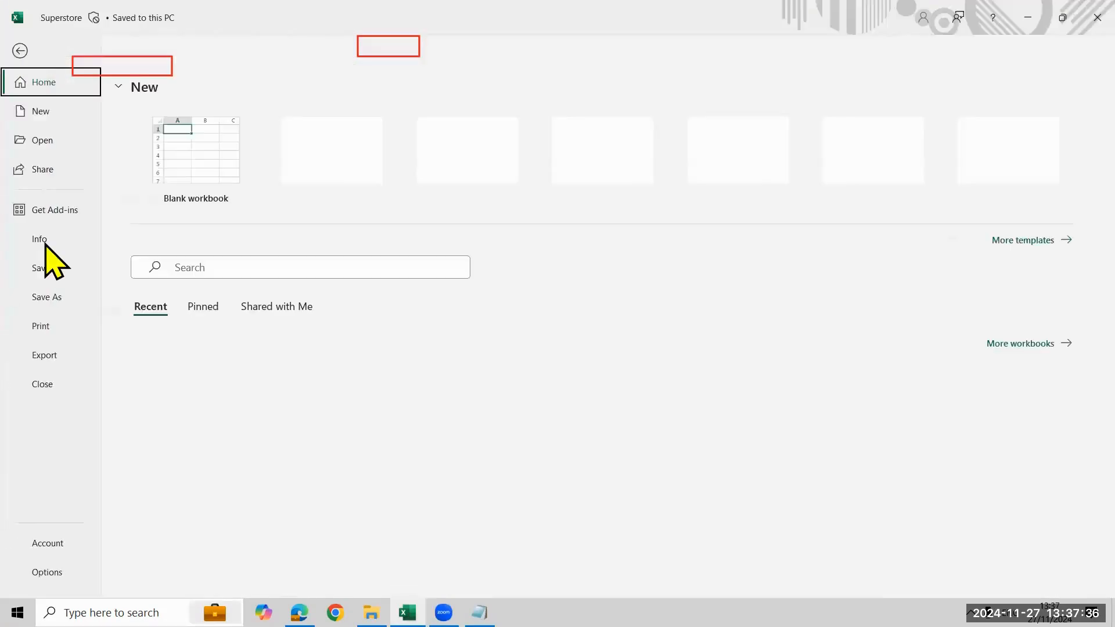
left_click(50, 301)
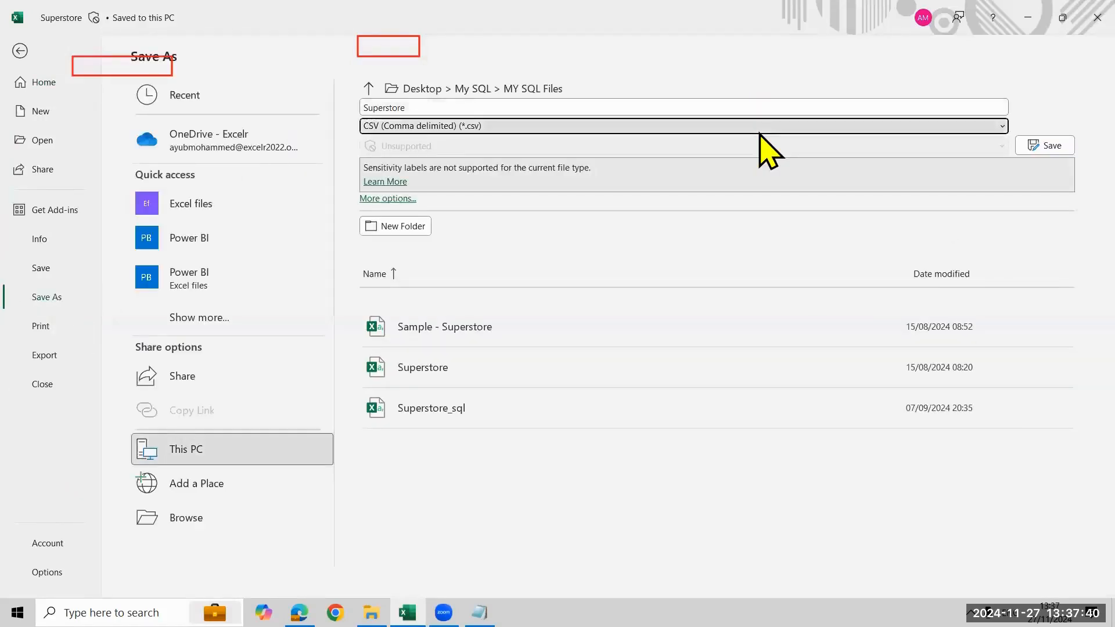
left_click(759, 126)
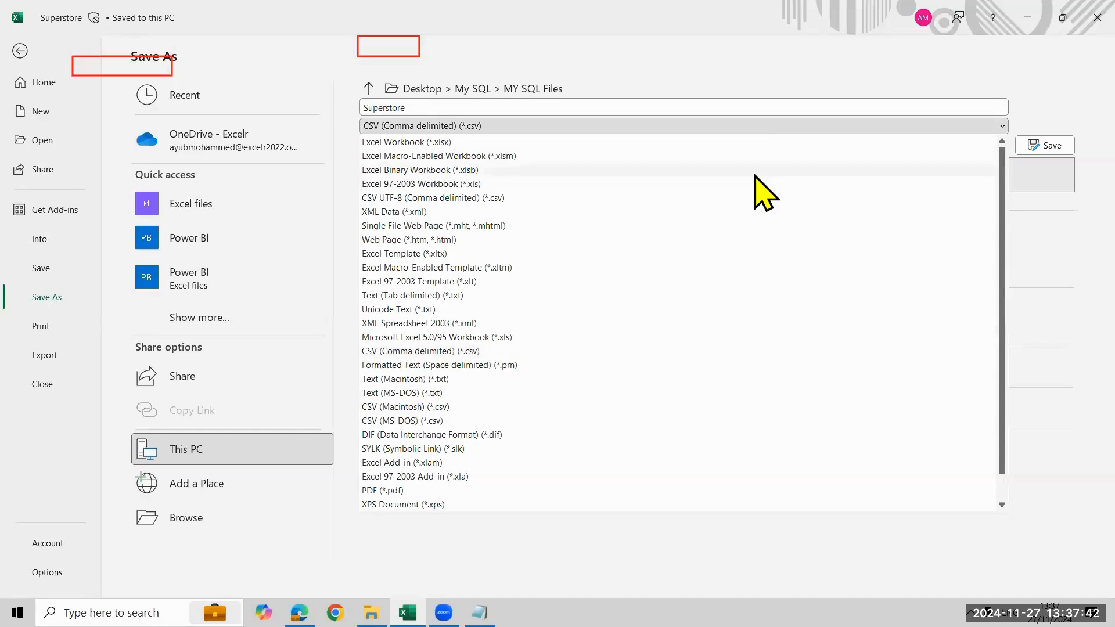
left_click(755, 173)
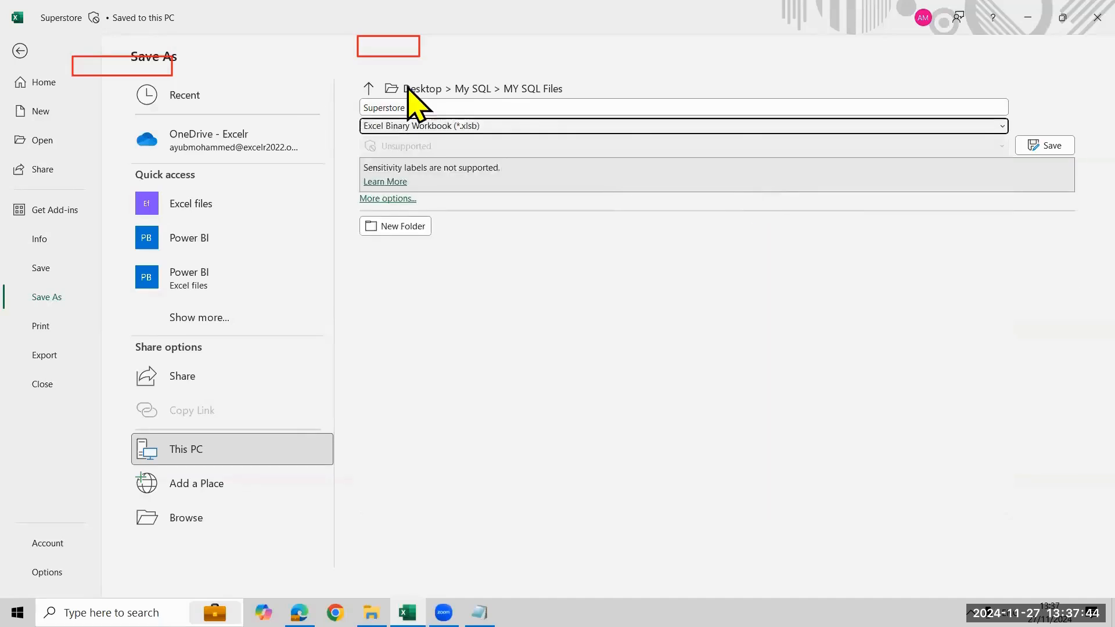
left_click(1062, 146)
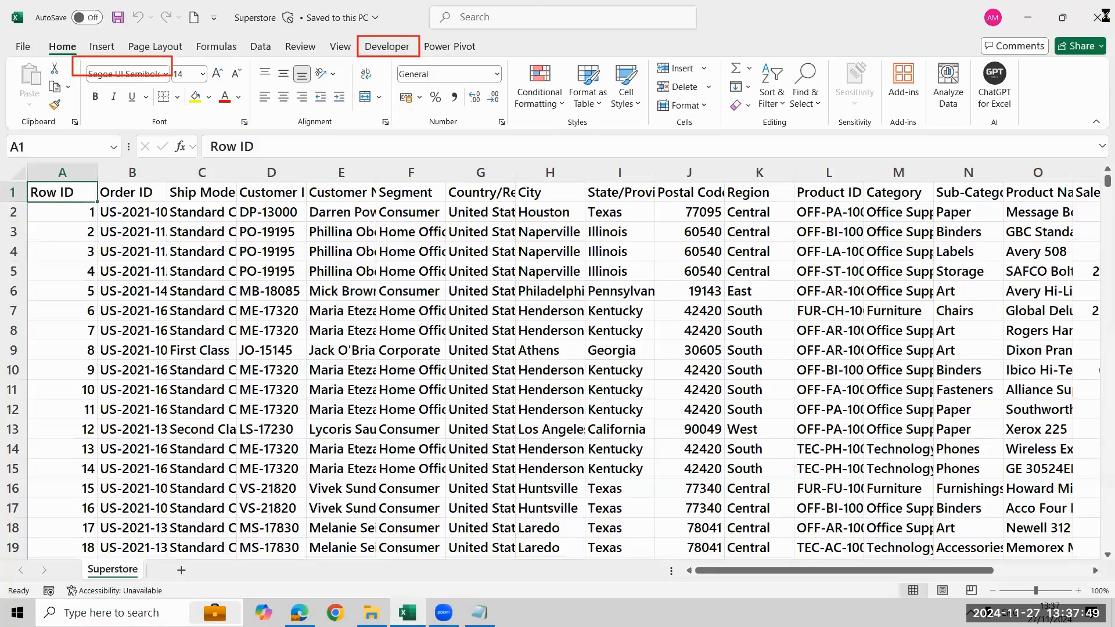
left_click(1099, 16)
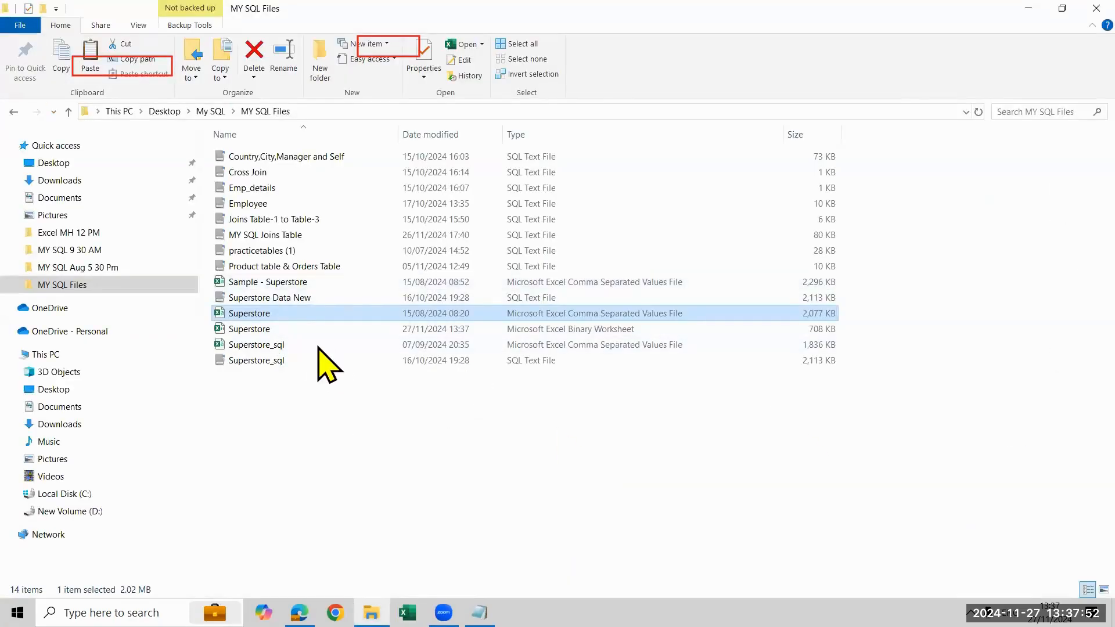
Check the size of the binary Superstore file against the CSV version, and close File Explorer and the browser
left_click(314, 329)
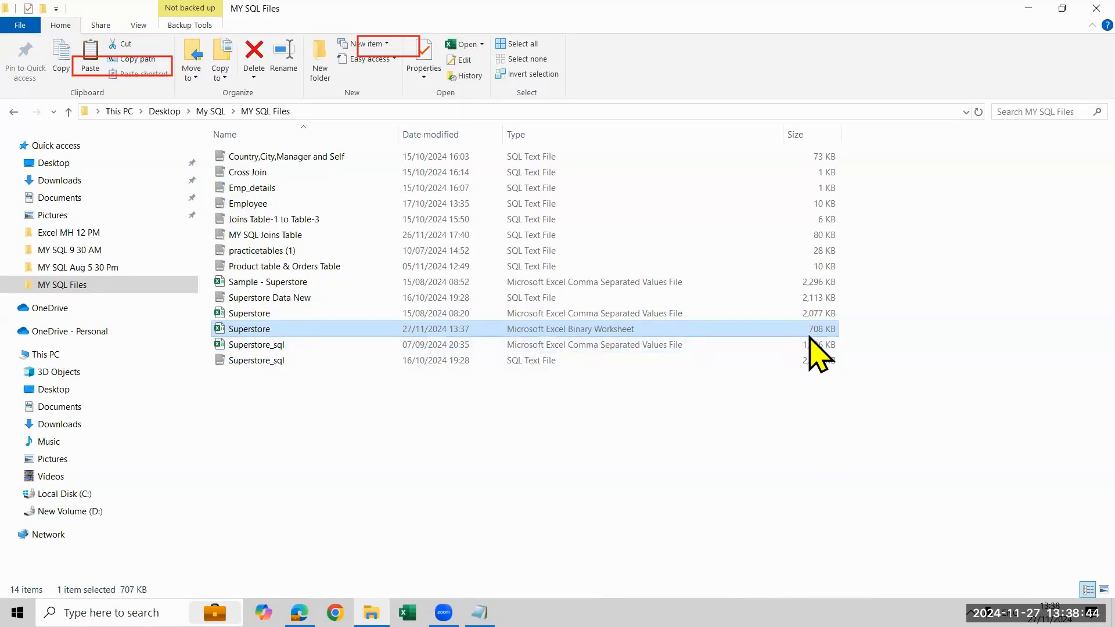
left_click(1097, 7)
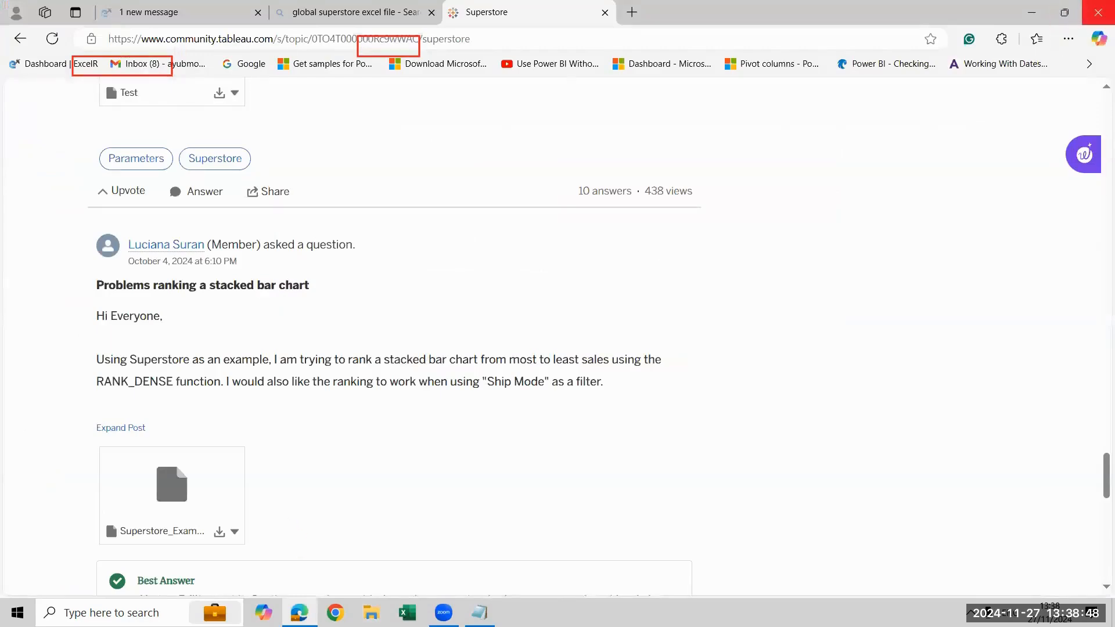
left_click(1097, 11)
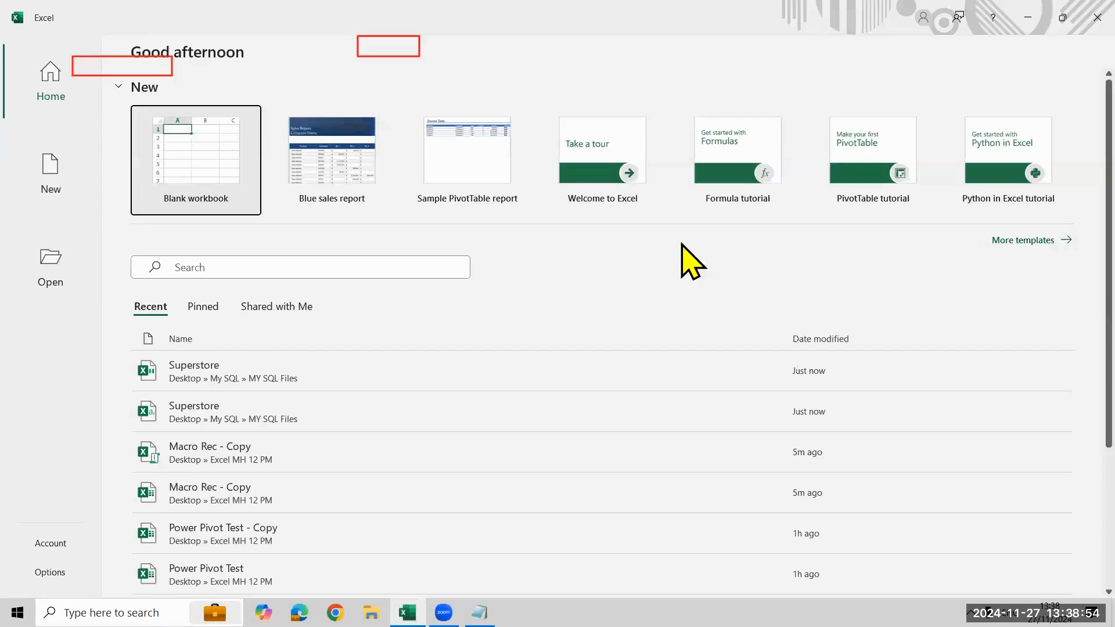
Create a blank workbook in Excel and open its Visual Basic editor
left_click(194, 113)
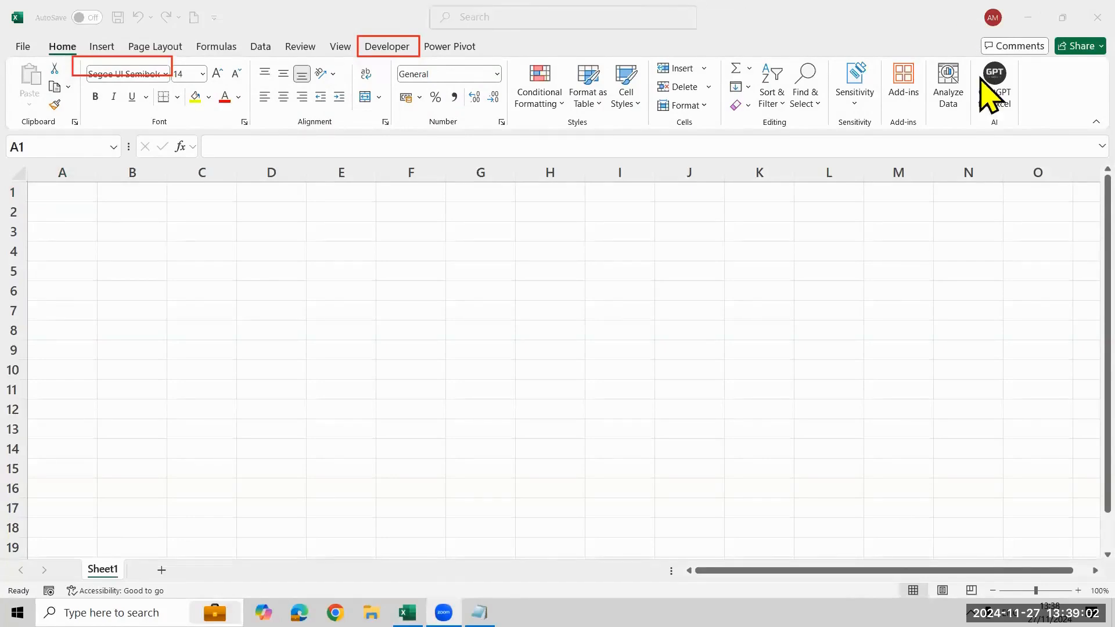
left_click(390, 46)
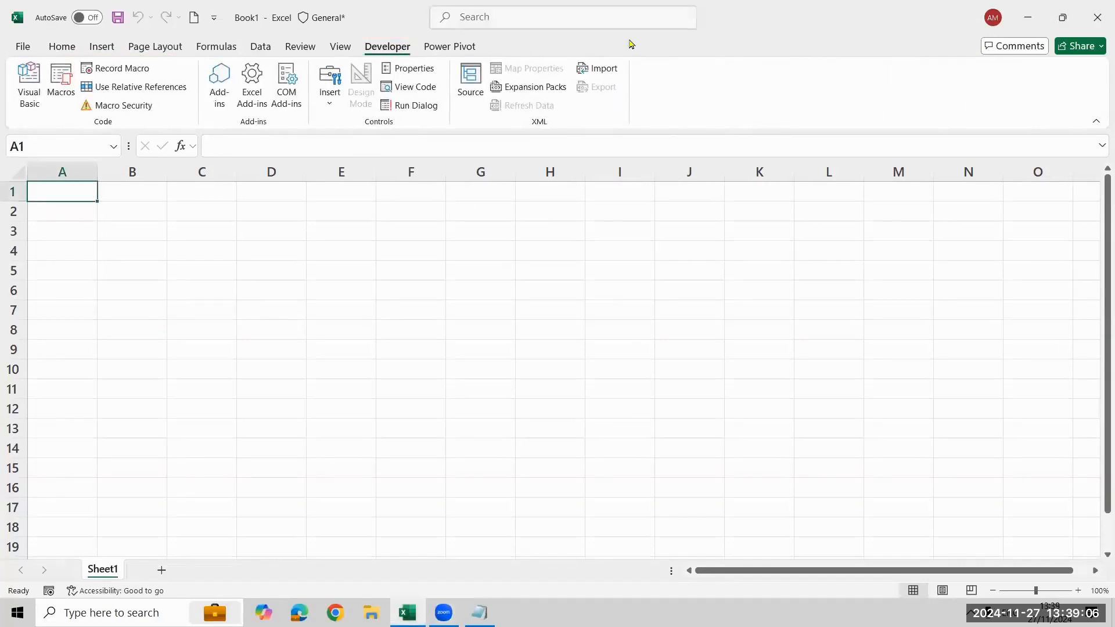
left_click(748, 155)
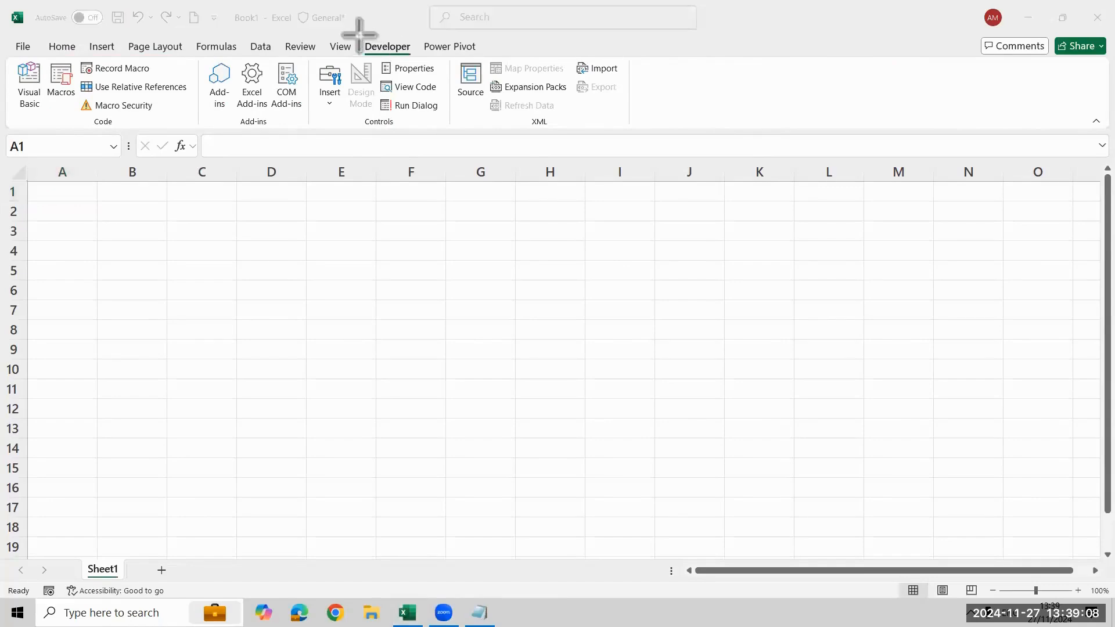
left_click_drag(360, 36, 426, 55)
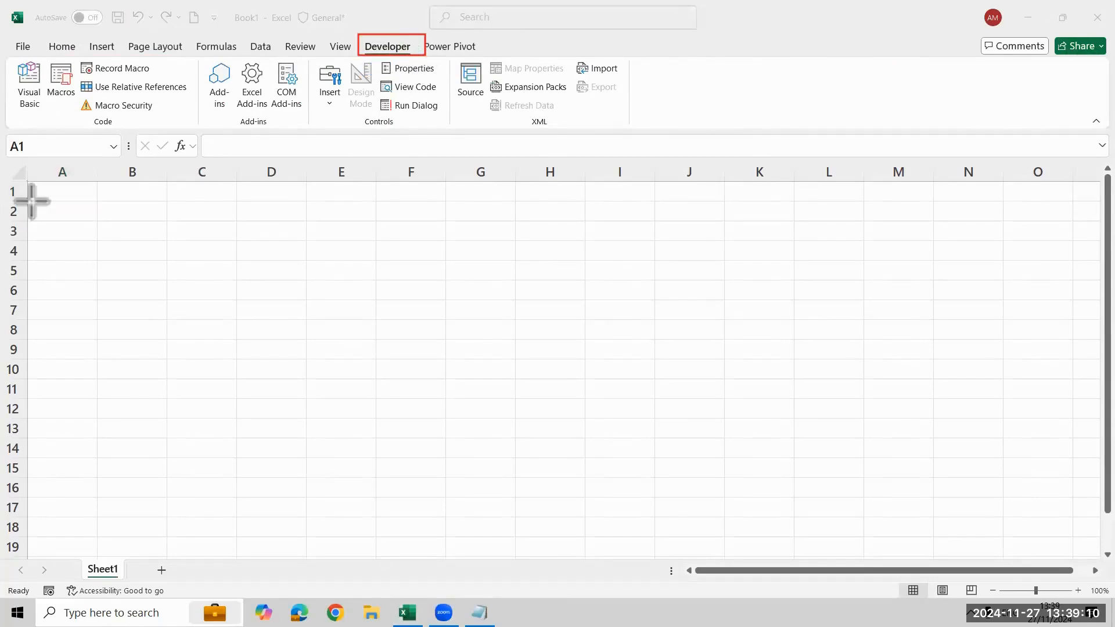
left_click_drag(31, 50, 51, 118)
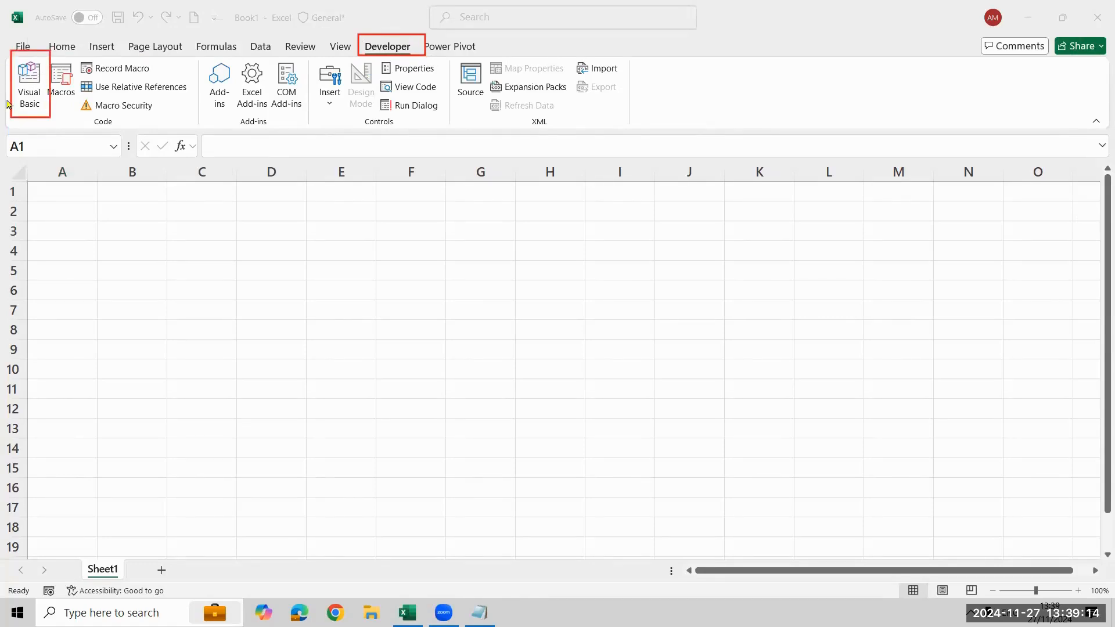
left_click(35, 98)
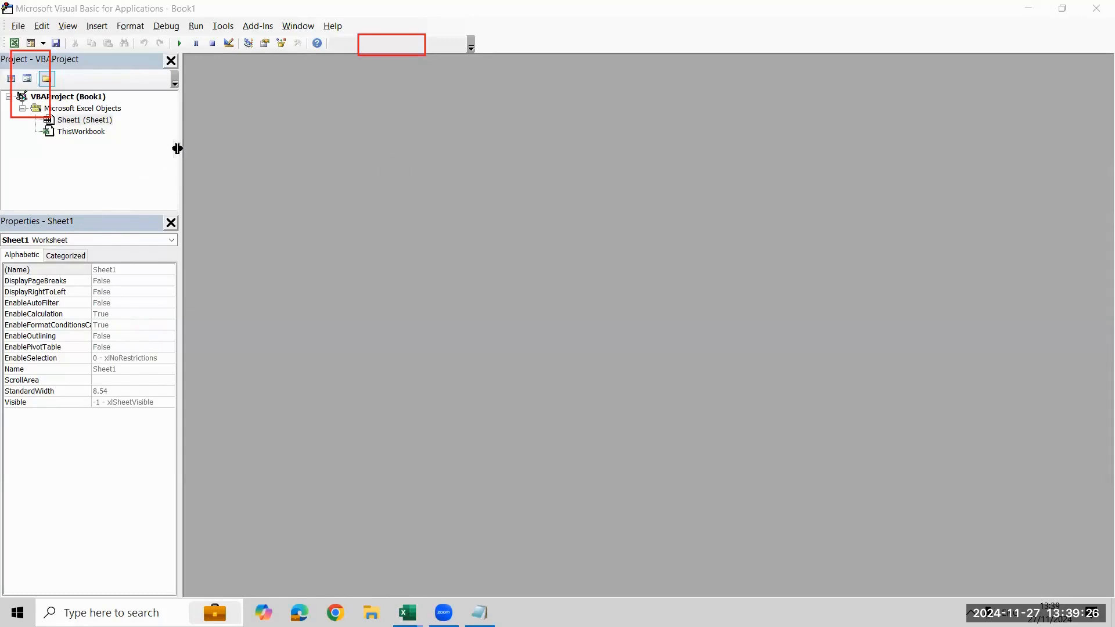
Narrow the Project and Properties panes slightly, and switch to the Book1 worksheet and back to the Visual Basic editor
left_click_drag(179, 146, 139, 147)
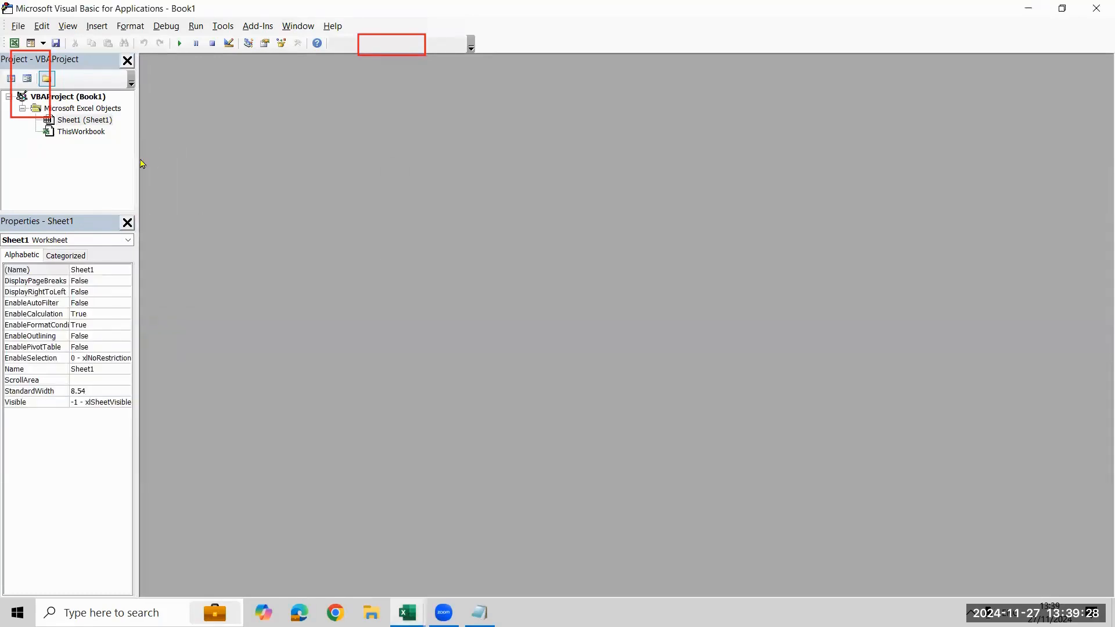
left_click_drag(136, 190, 163, 199)
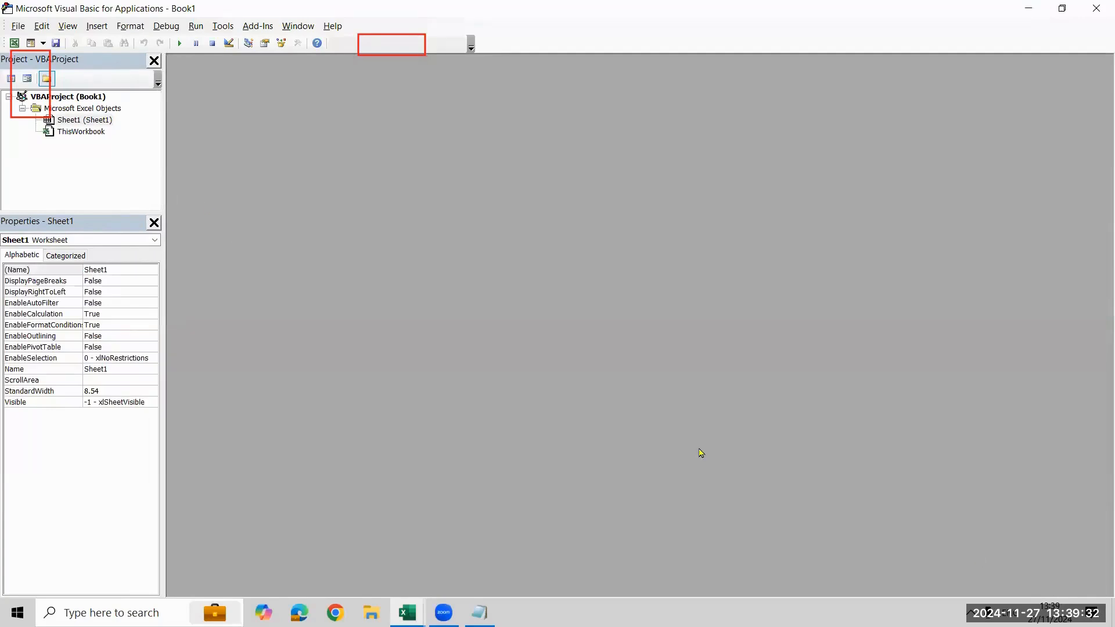
left_click(407, 612)
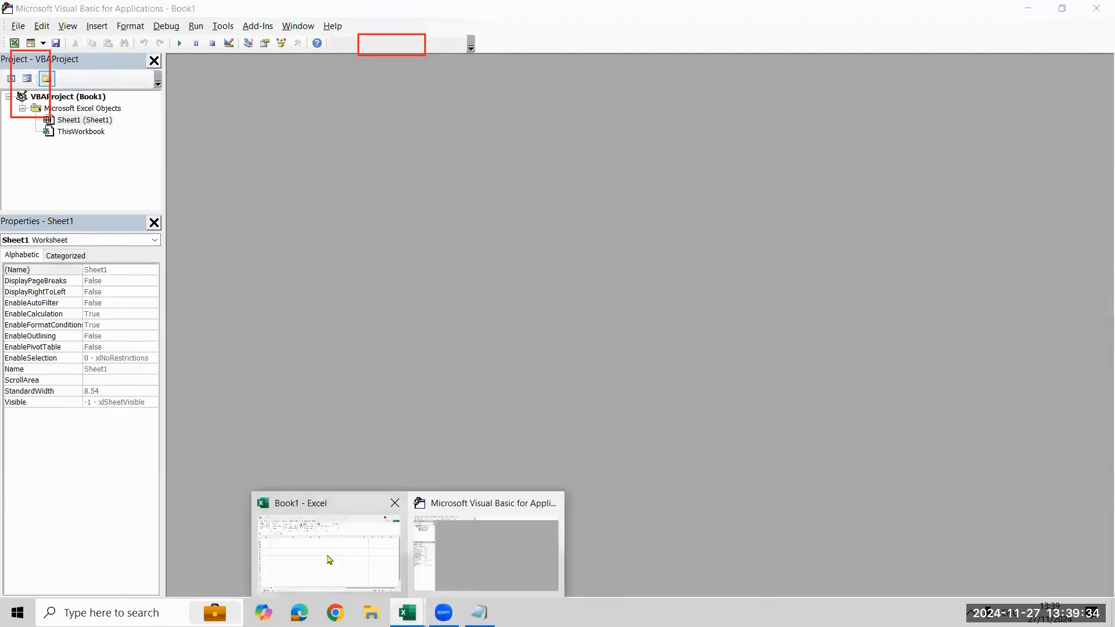
left_click(329, 560)
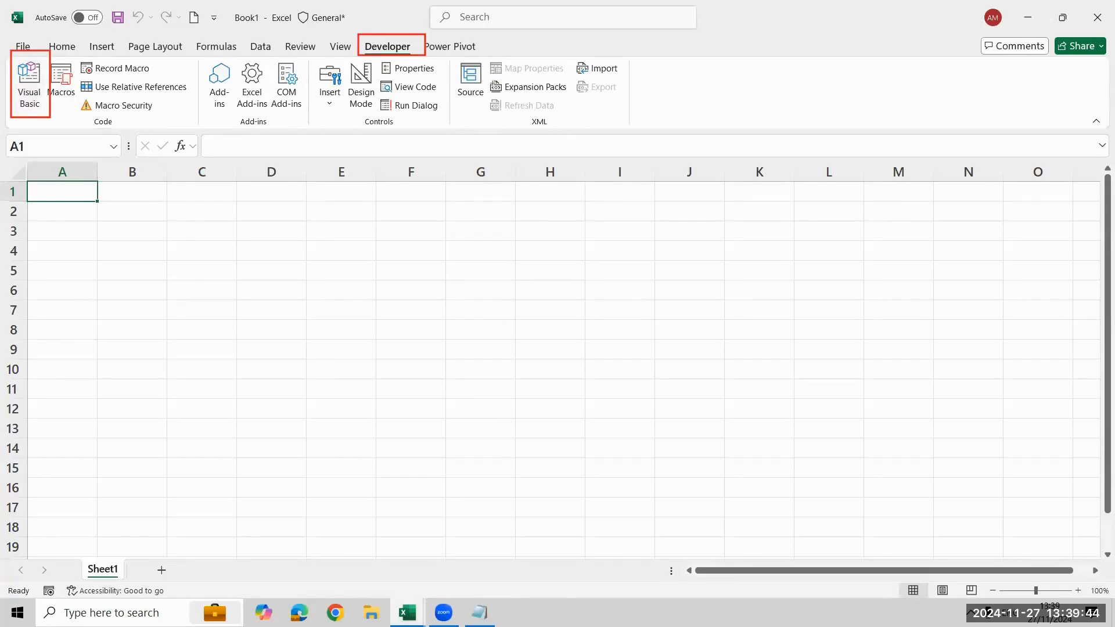
left_click(408, 613)
left_click(498, 540)
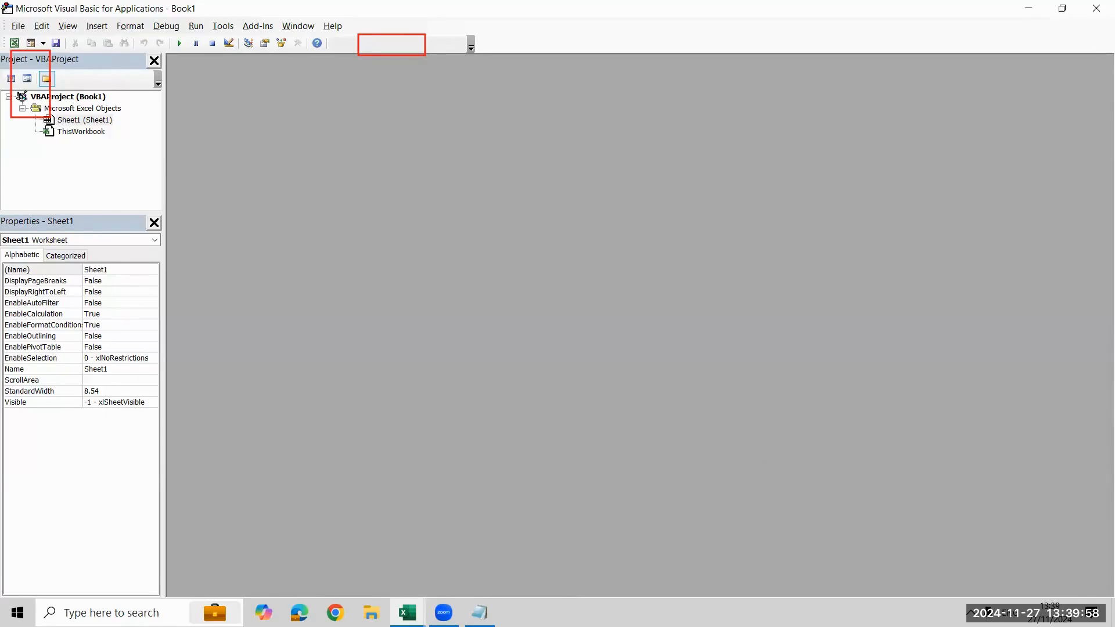
Close the Properties and Project panes in the Visual Basic editor
left_click_drag(143, 211, 163, 232)
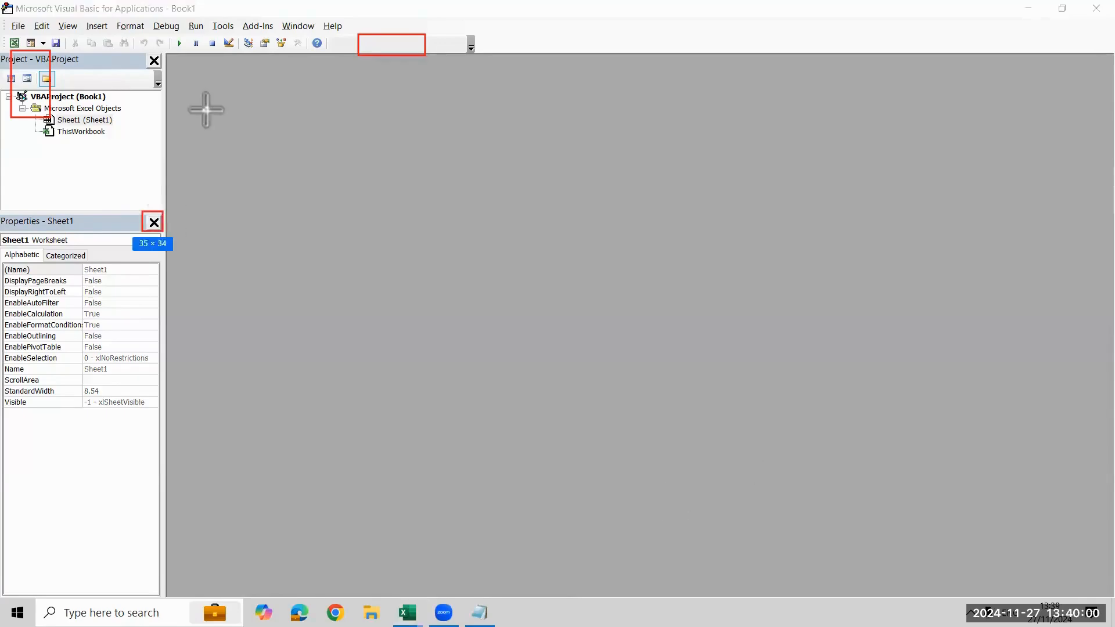
left_click_drag(130, 49, 172, 71)
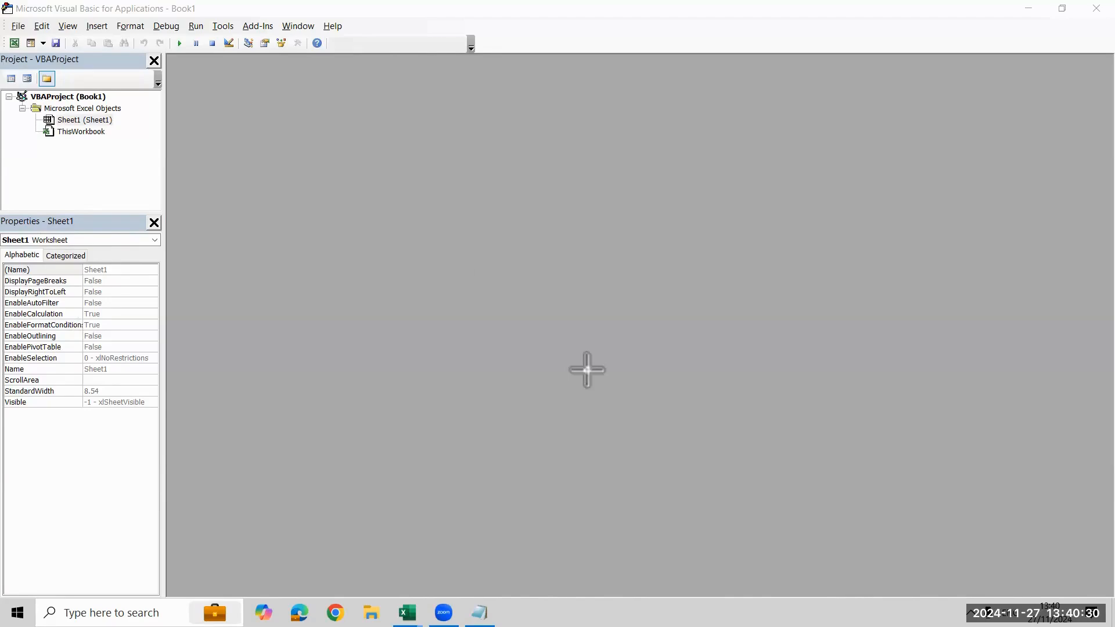
left_click(154, 223)
left_click(154, 61)
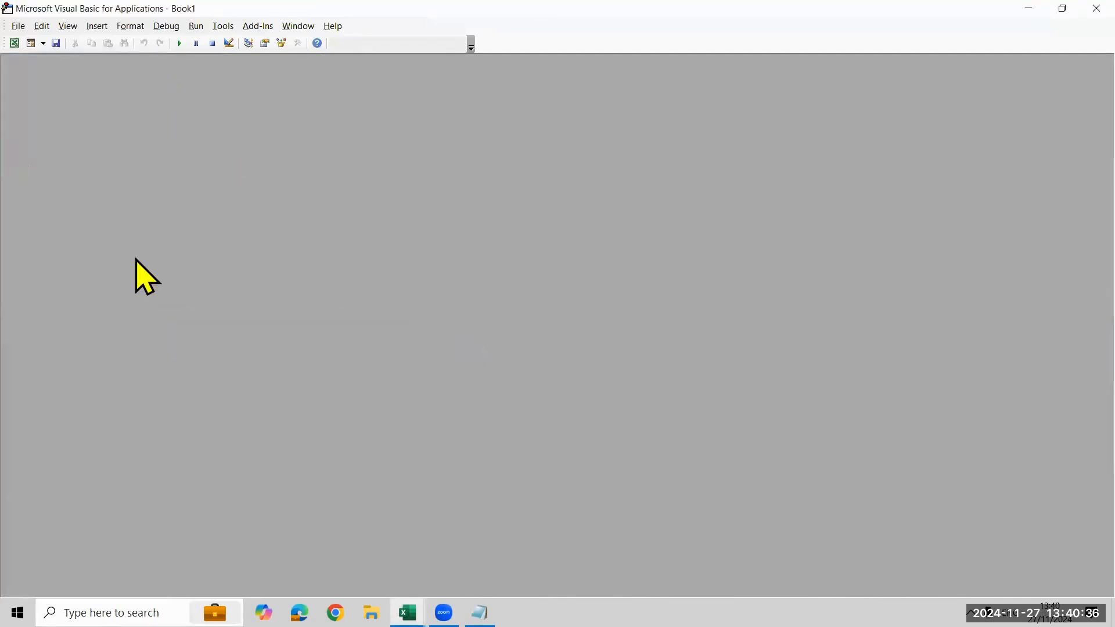
Show the Project Explorer and the Properties Window again in the Visual Basic editor
left_click(42, 27)
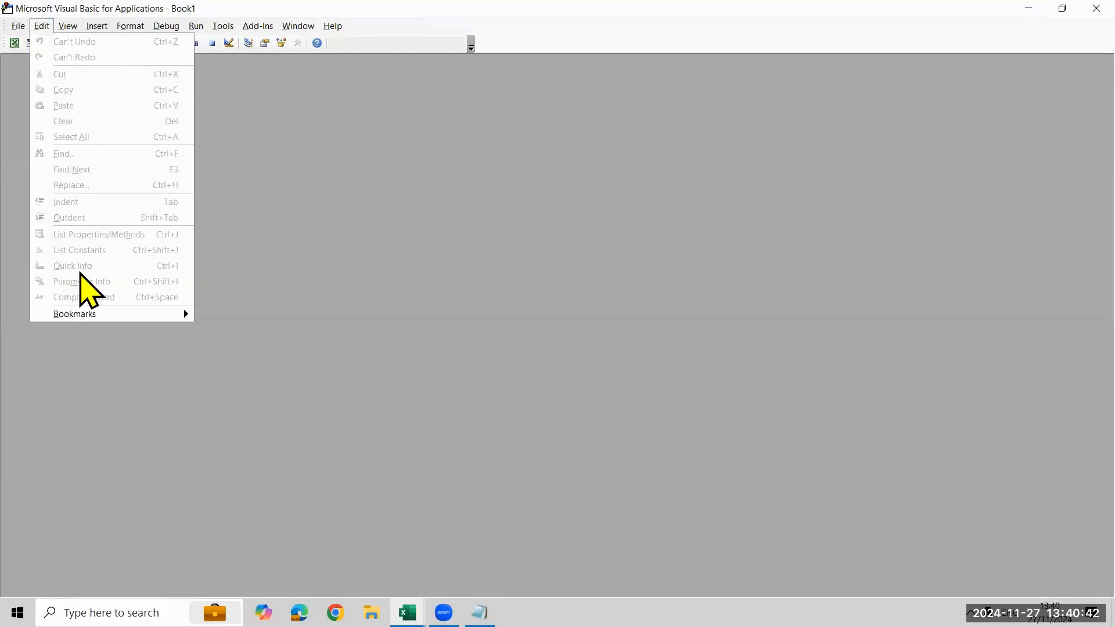
mouse_move(76, 26)
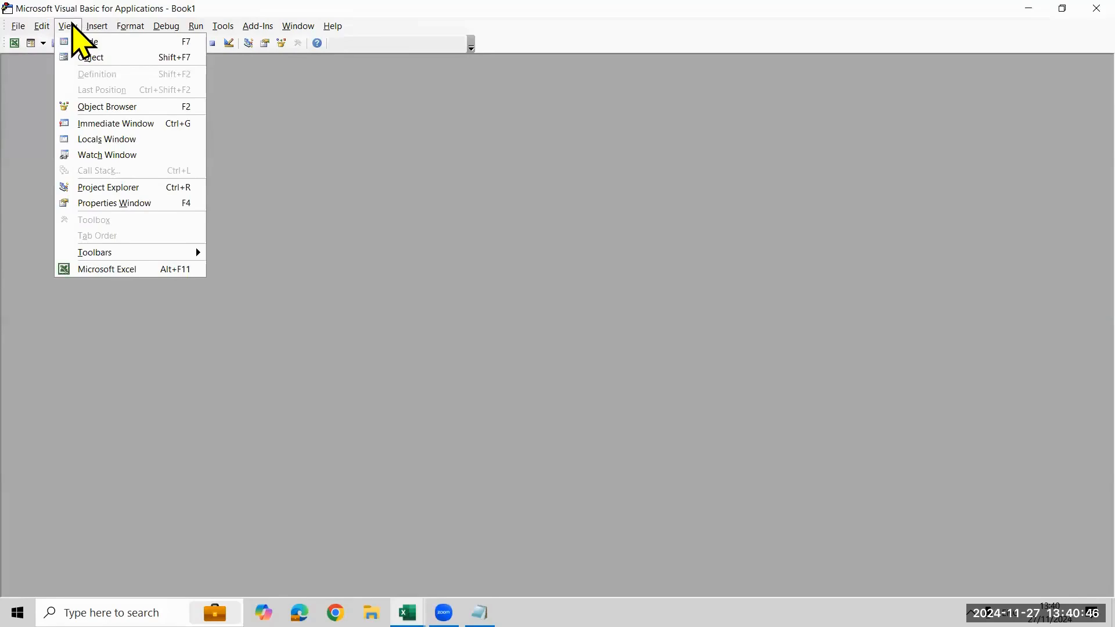
left_click(88, 188)
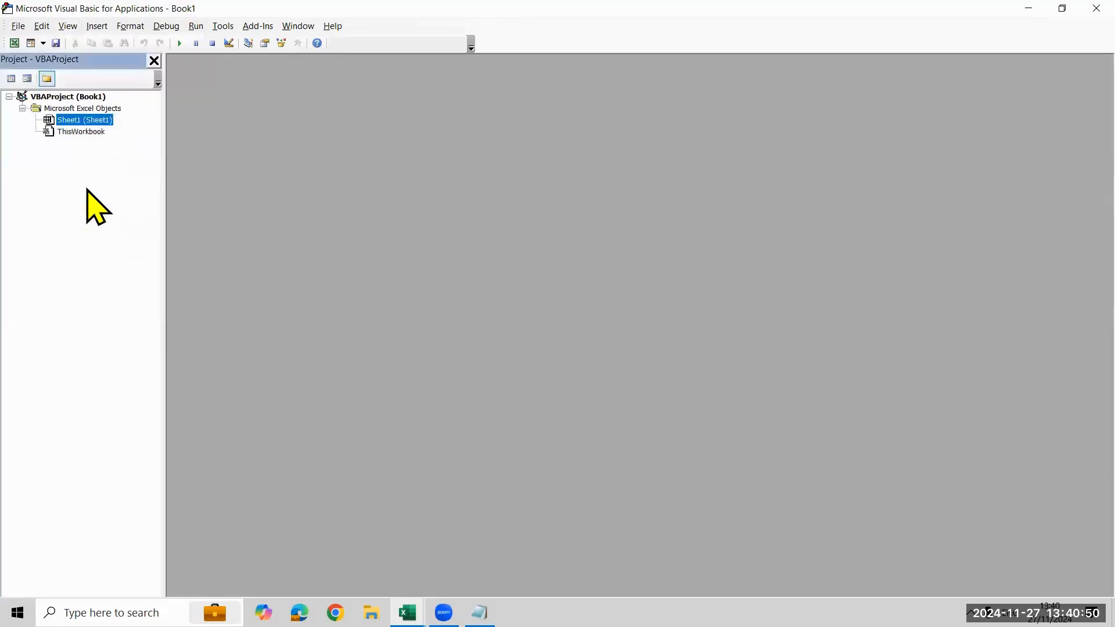
left_click(64, 27)
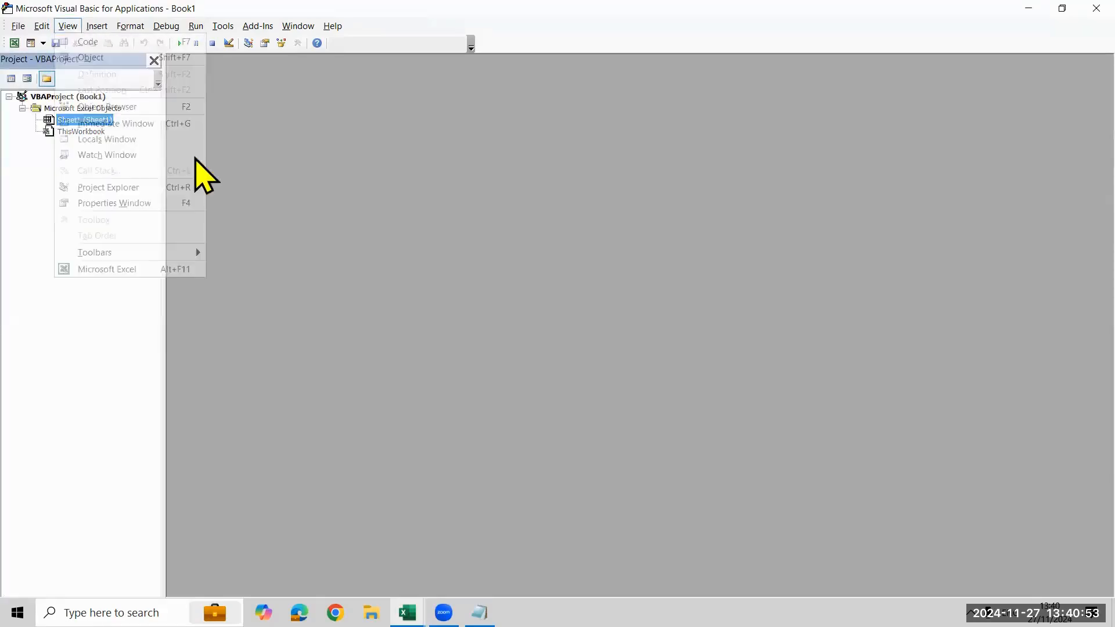
left_click(174, 204)
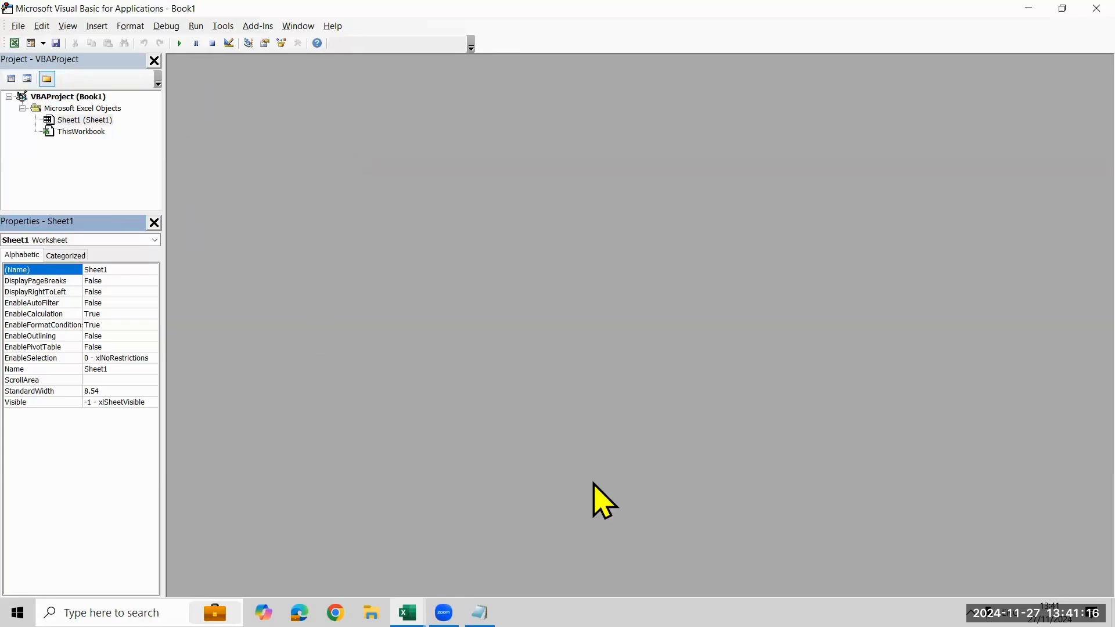
key("alt+Tab")
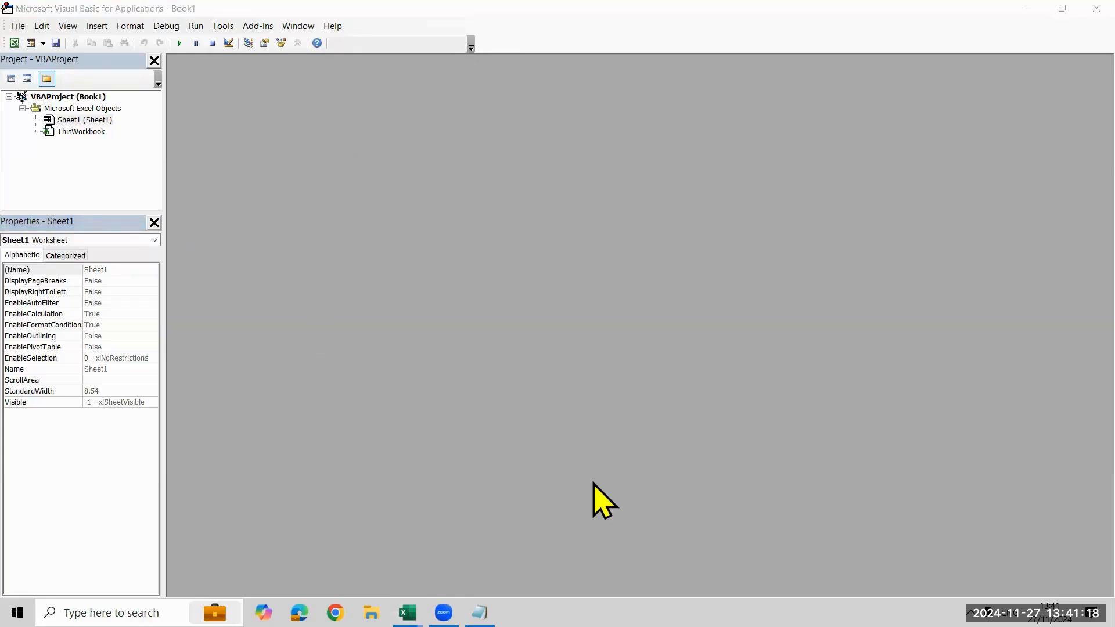
left_click_drag(169, 57, 1081, 573)
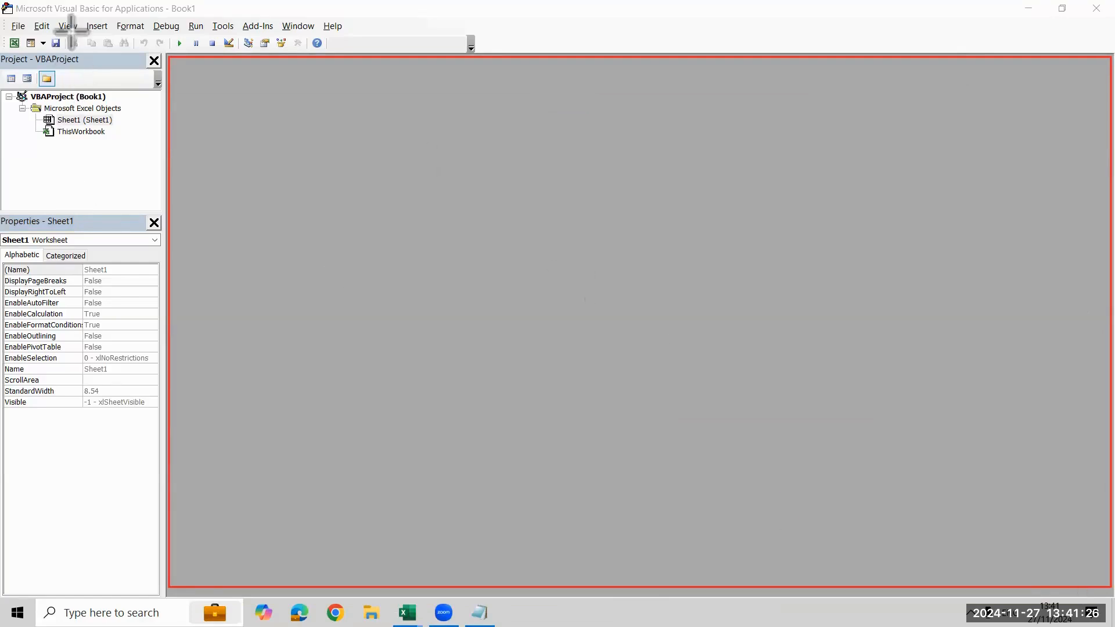
left_click_drag(81, 18, 116, 35)
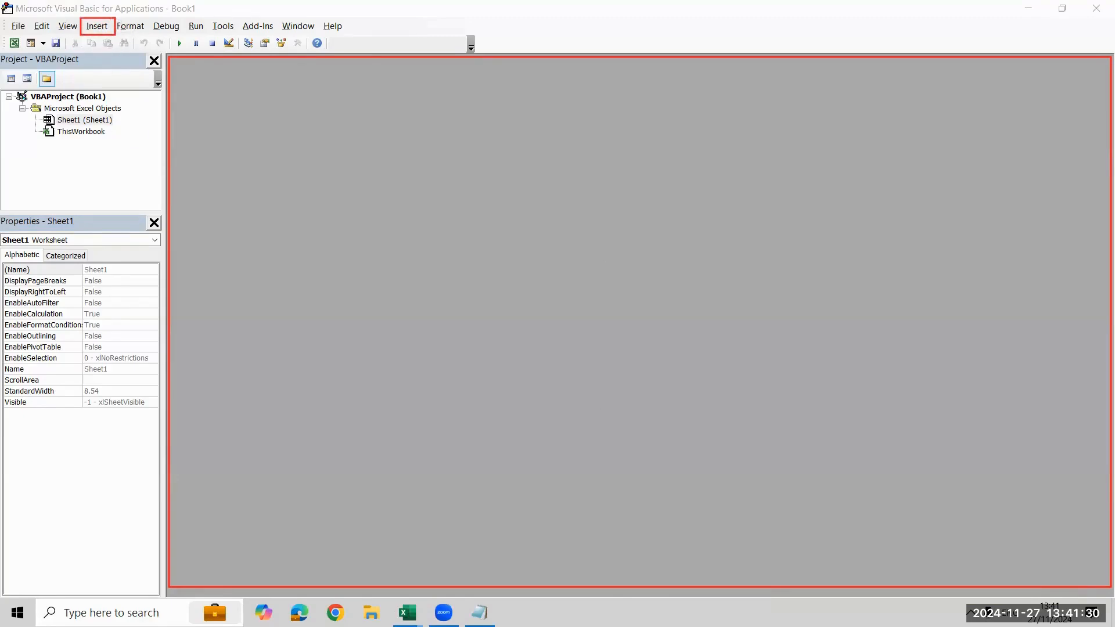
Insert a new standard code module into the Book1 VBA project
left_click(97, 32)
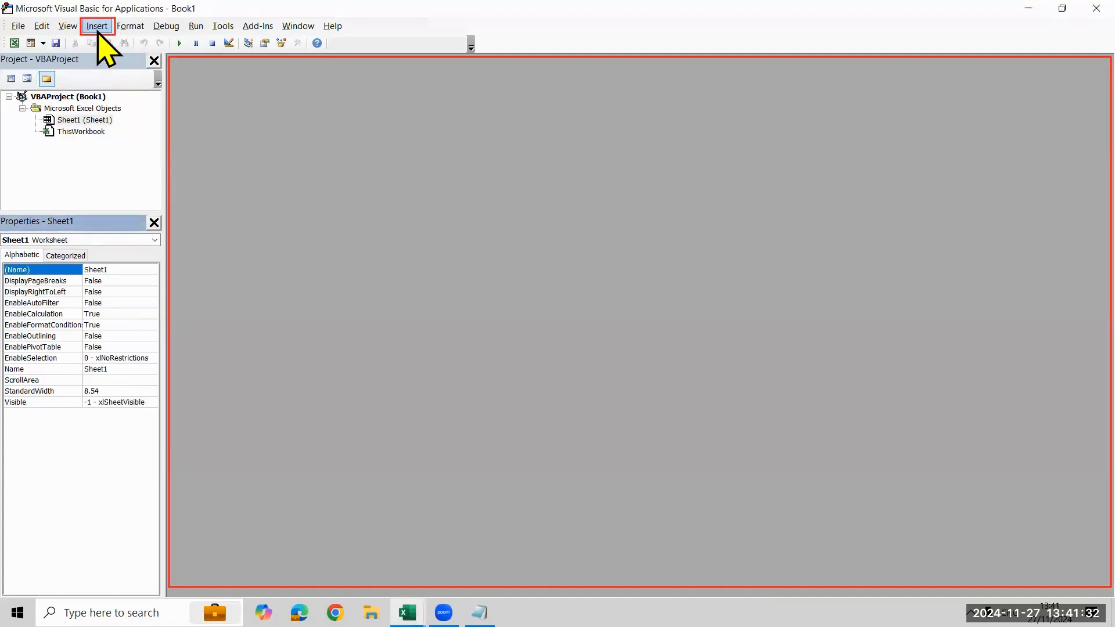
left_click(97, 29)
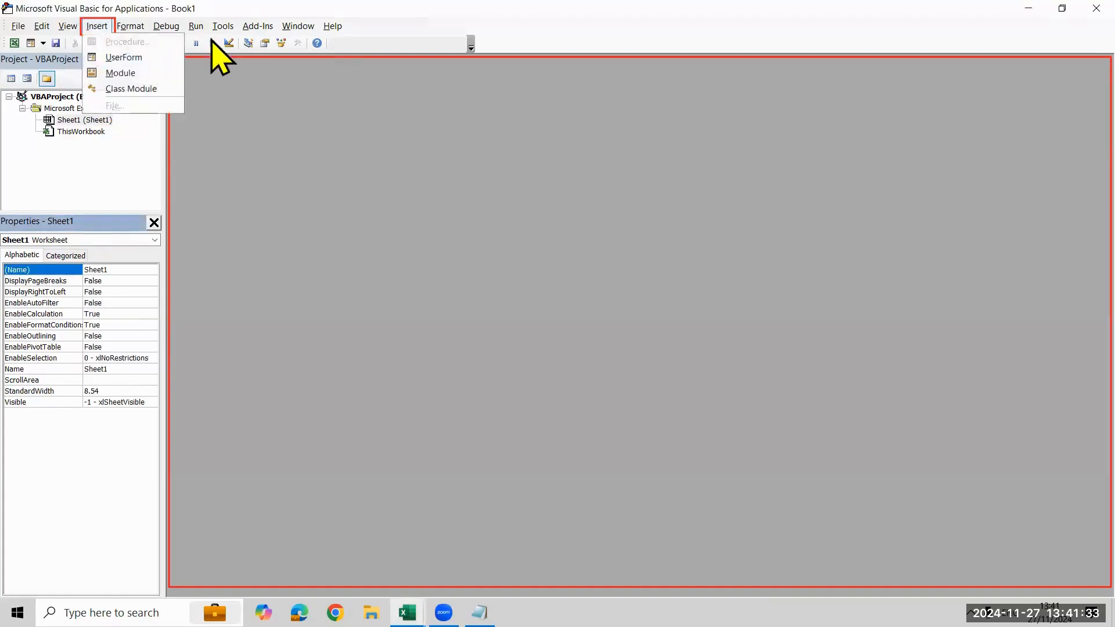
left_click(130, 76)
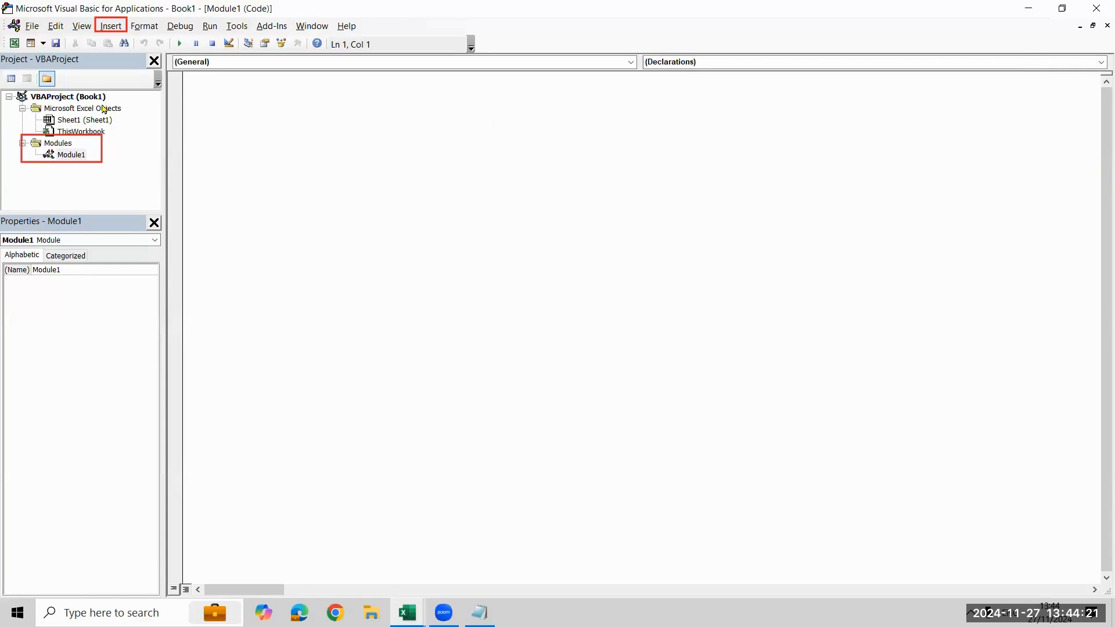
type("sub t")
type("e")
key("BackSpace")
key("BackSpace")
type("class")
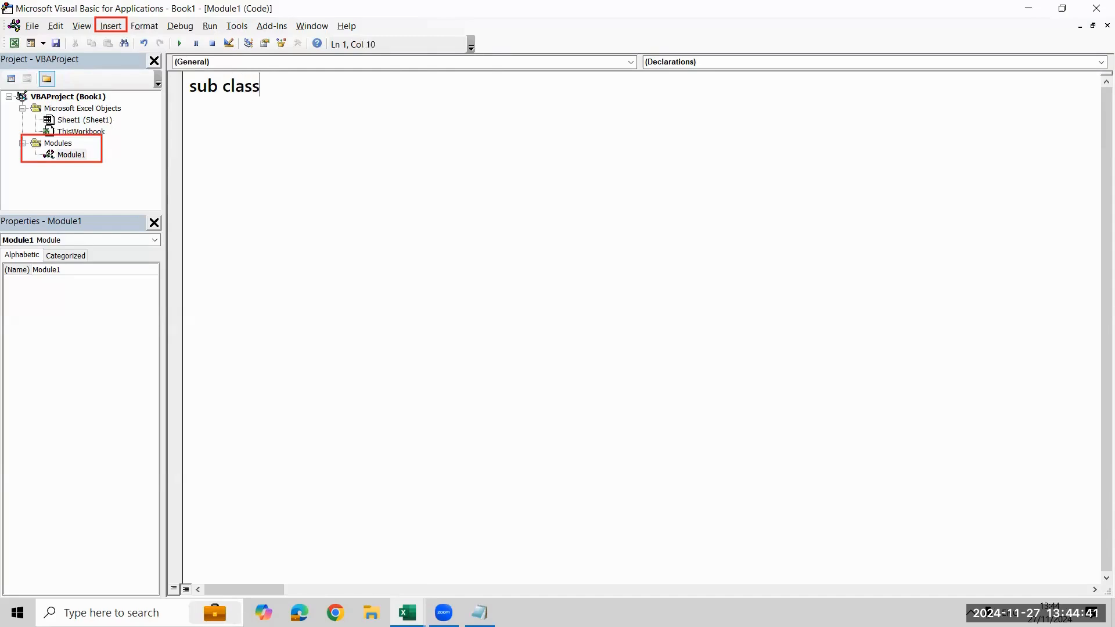
key("Return")
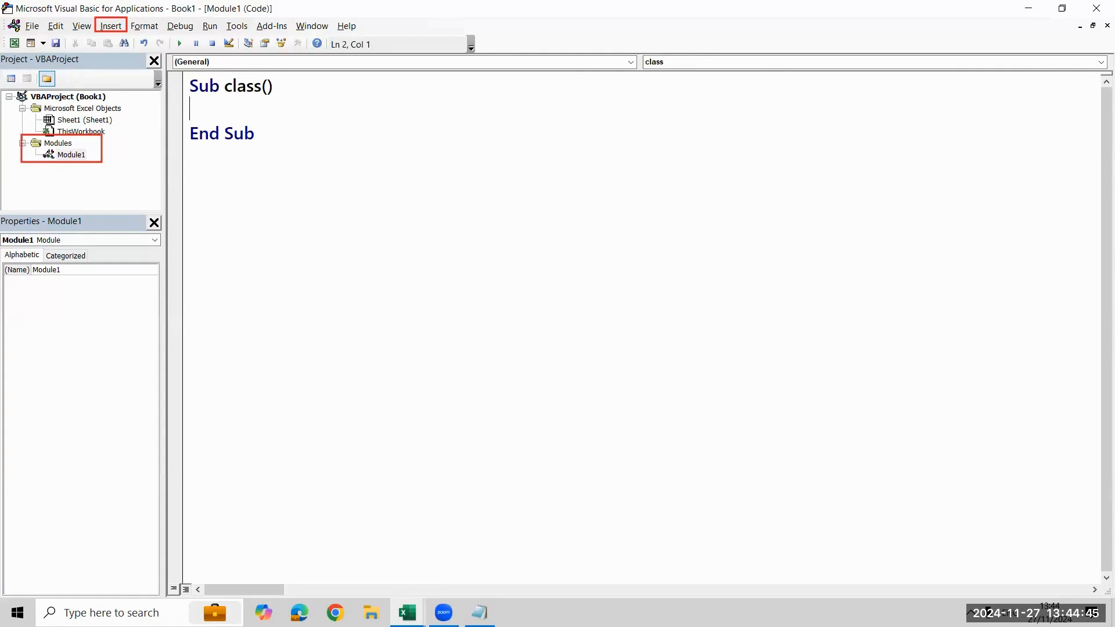
key("ctrl+a")
key("Delete")
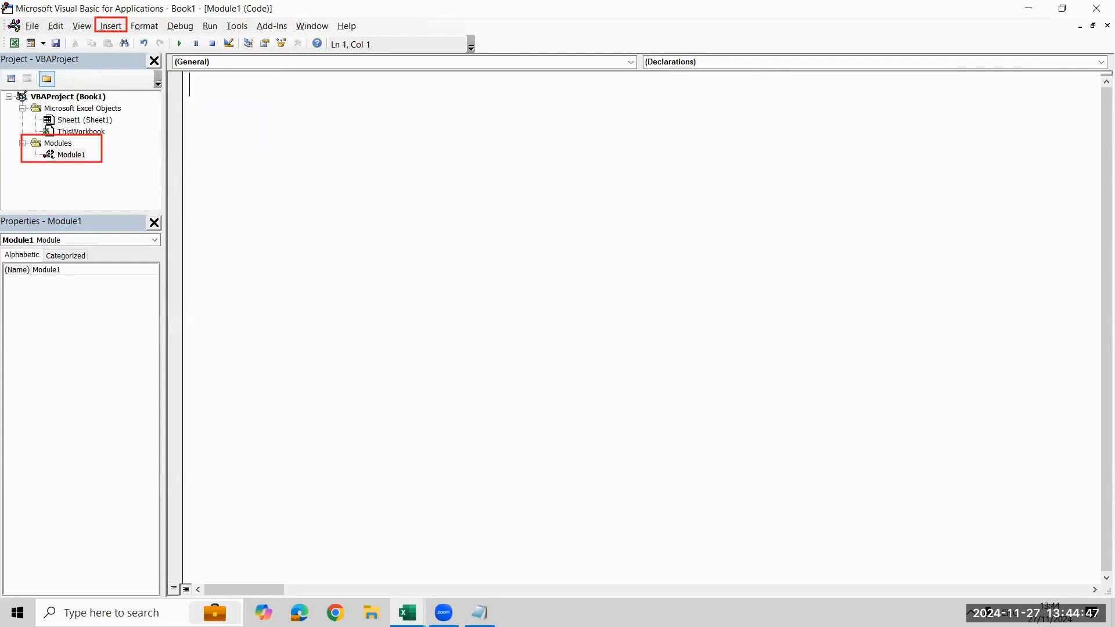
Create a Sub procedure named class in the module and add an extra blank line inside its body
type("sub class")
key("Return")
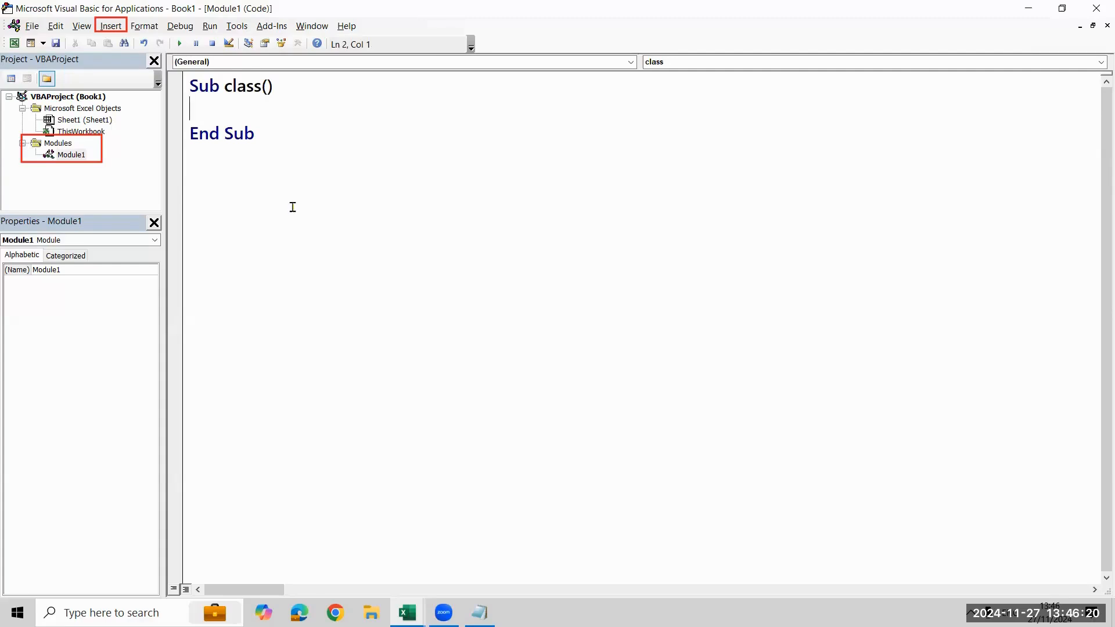
key("Return")
key("Up")
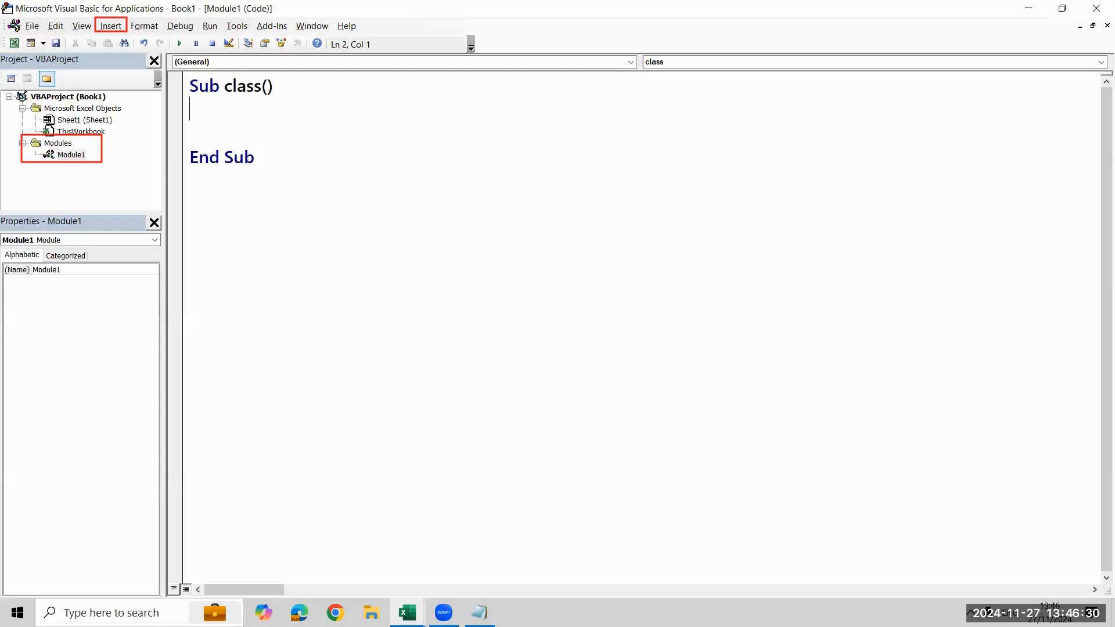
Write the statement Range("a5") = "Excelr" as the first line of the class procedure
type("Range(\"")
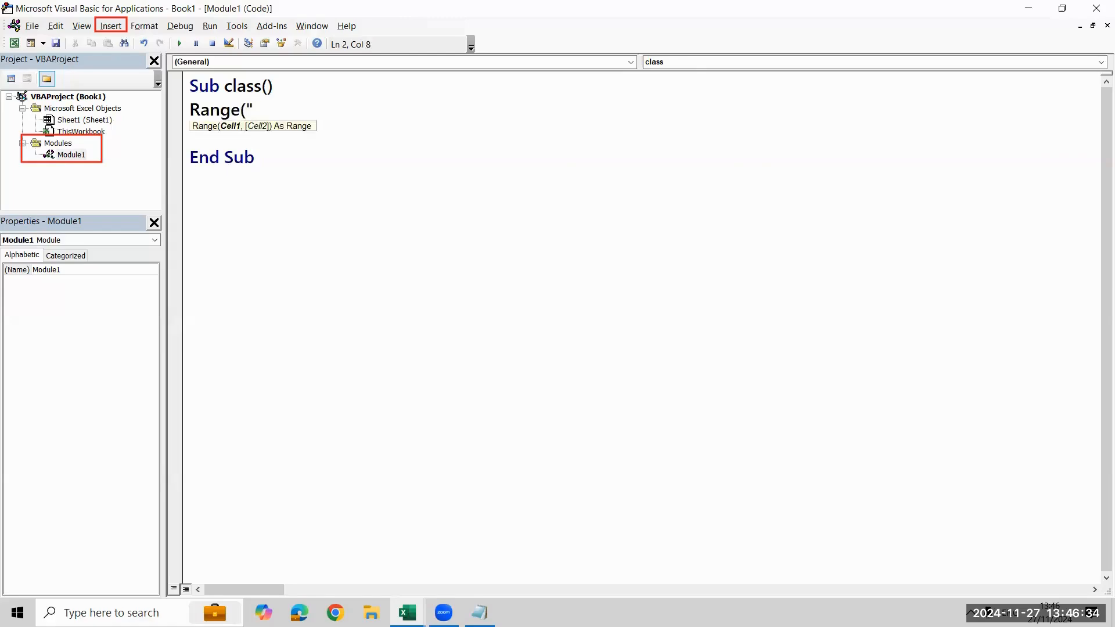
type("a5\"(")
key("BackSpace")
type(") =")
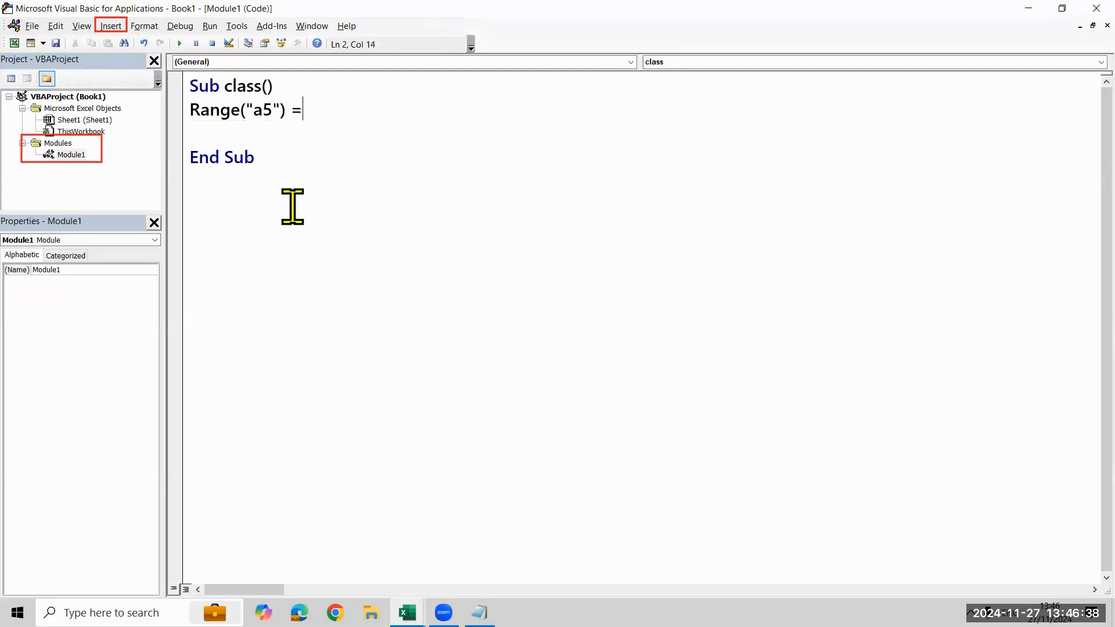
type(" \"Excelr")
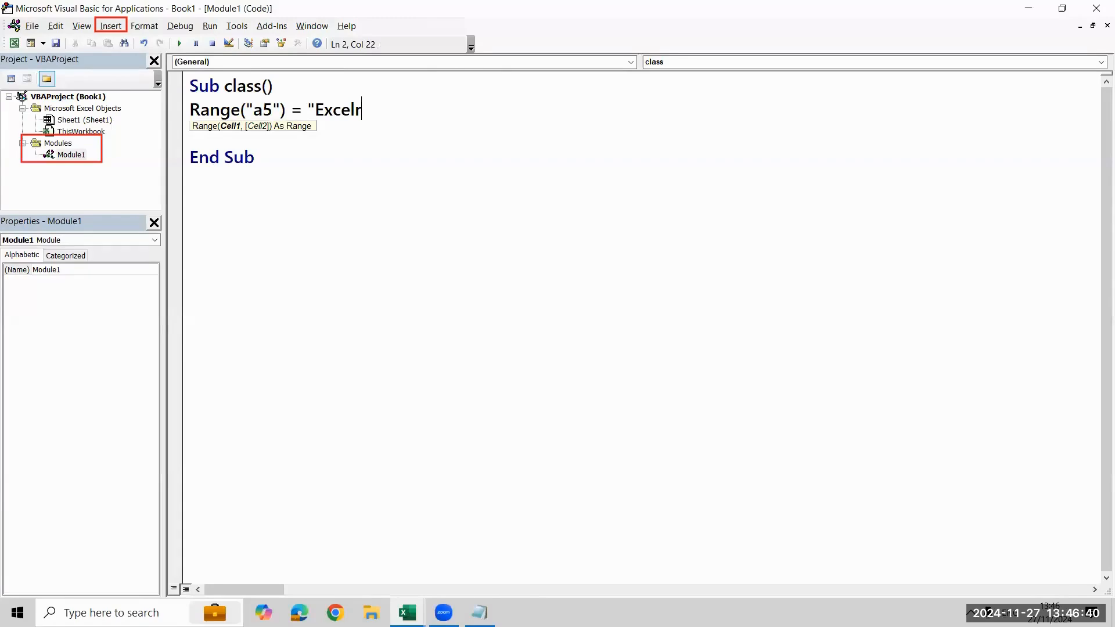
type("\"")
key("Return")
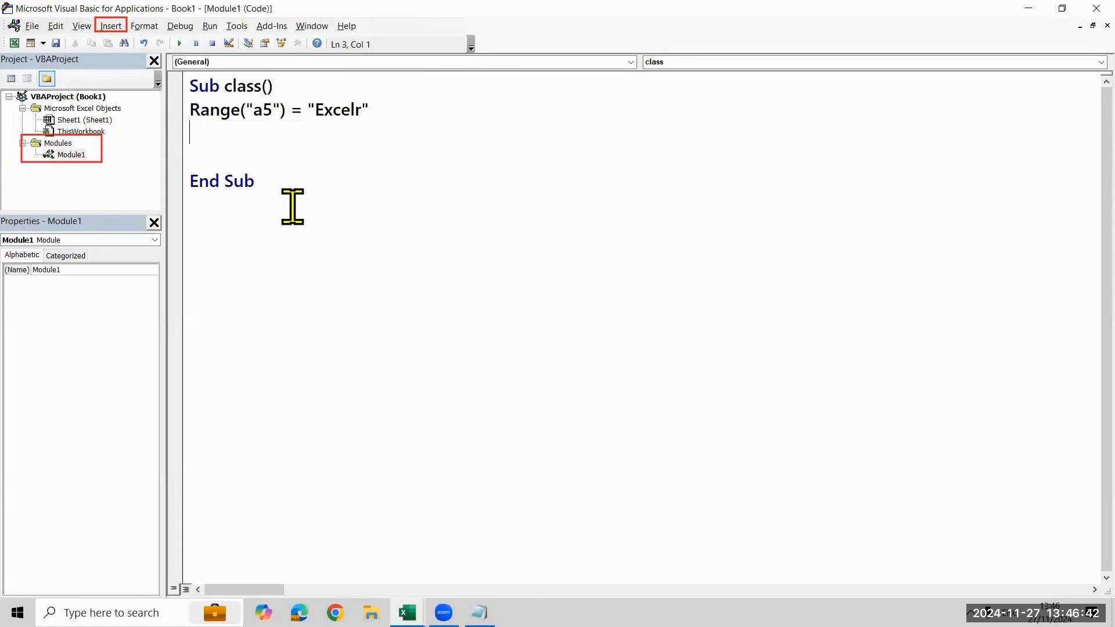
Add the statement Cells(10, 5) = "MS Excel" on the line below the Range statement
type("Cells(")
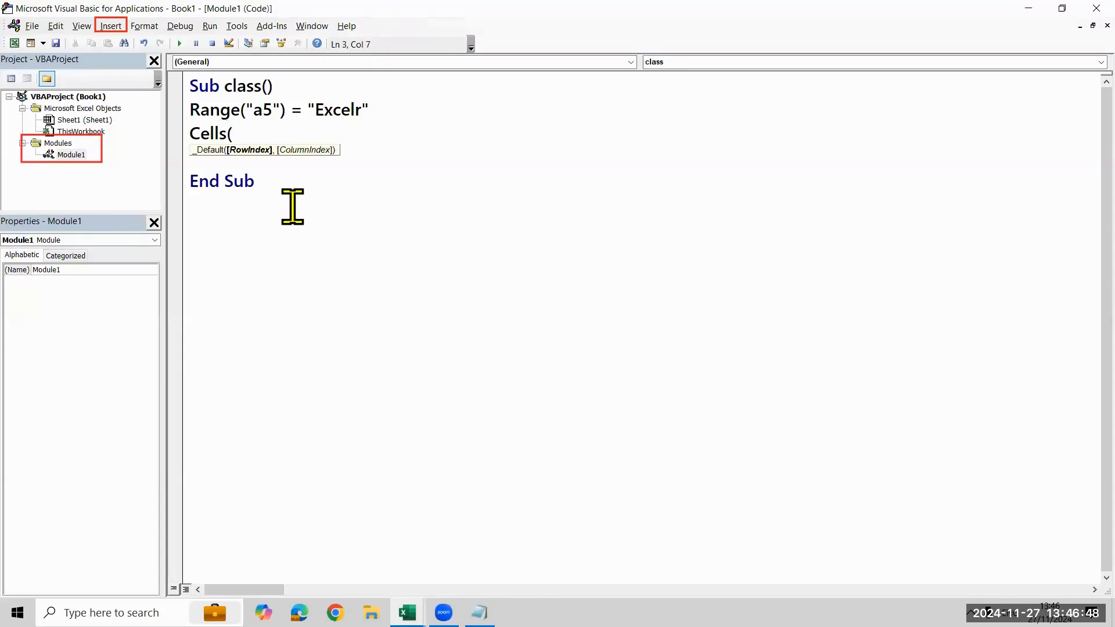
type("1")
key("BackSpace")
type("5")
key("BackSpace")
type("10,")
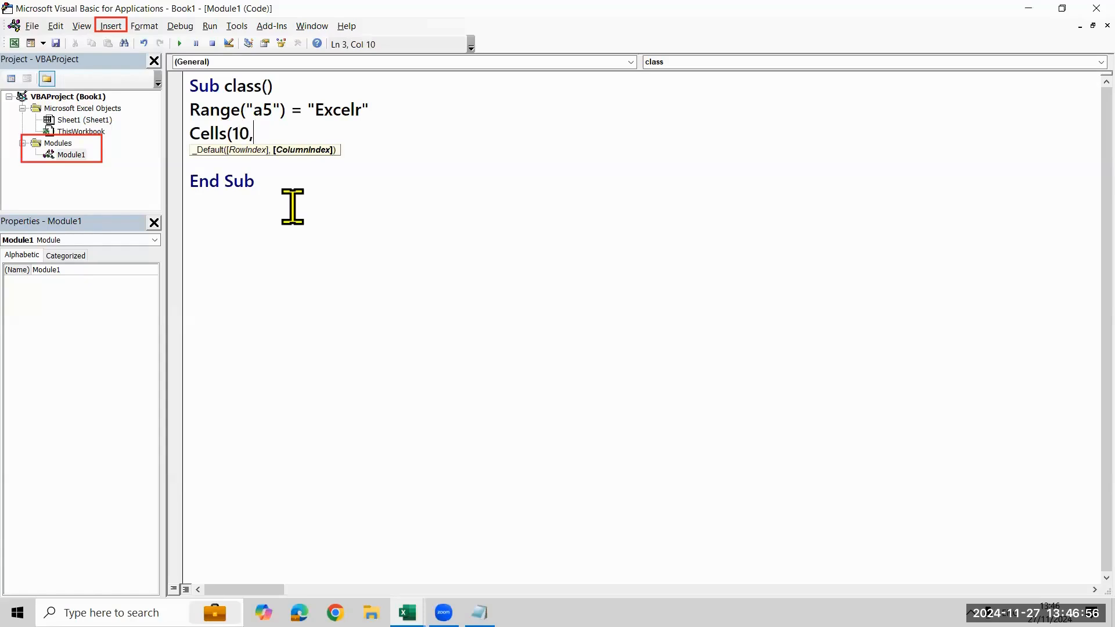
type("5")
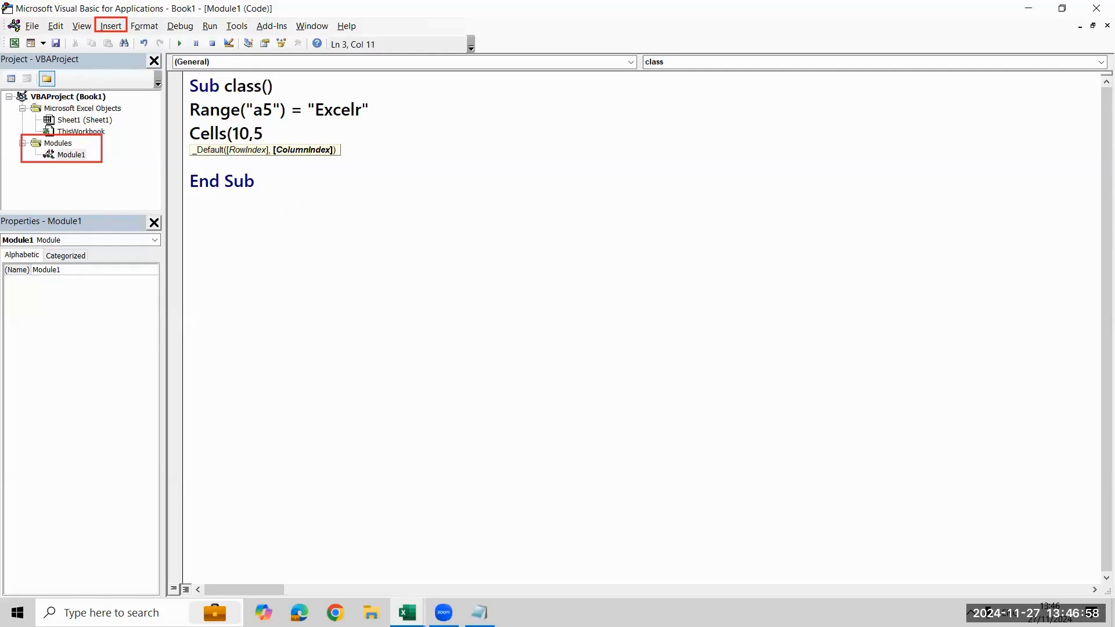
type(")")
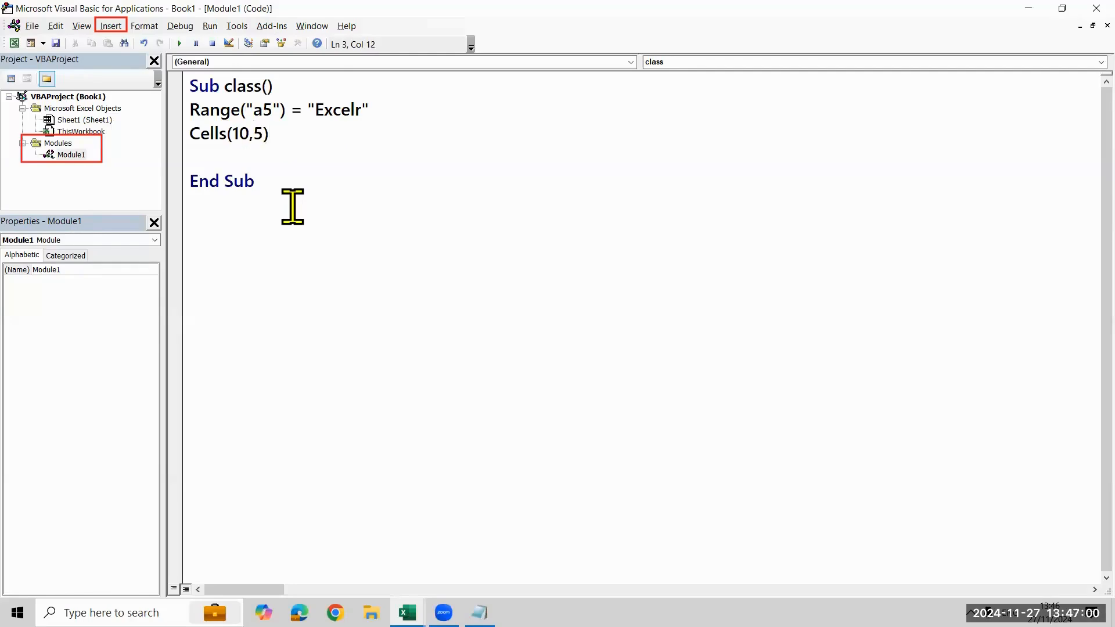
type(" = \"")
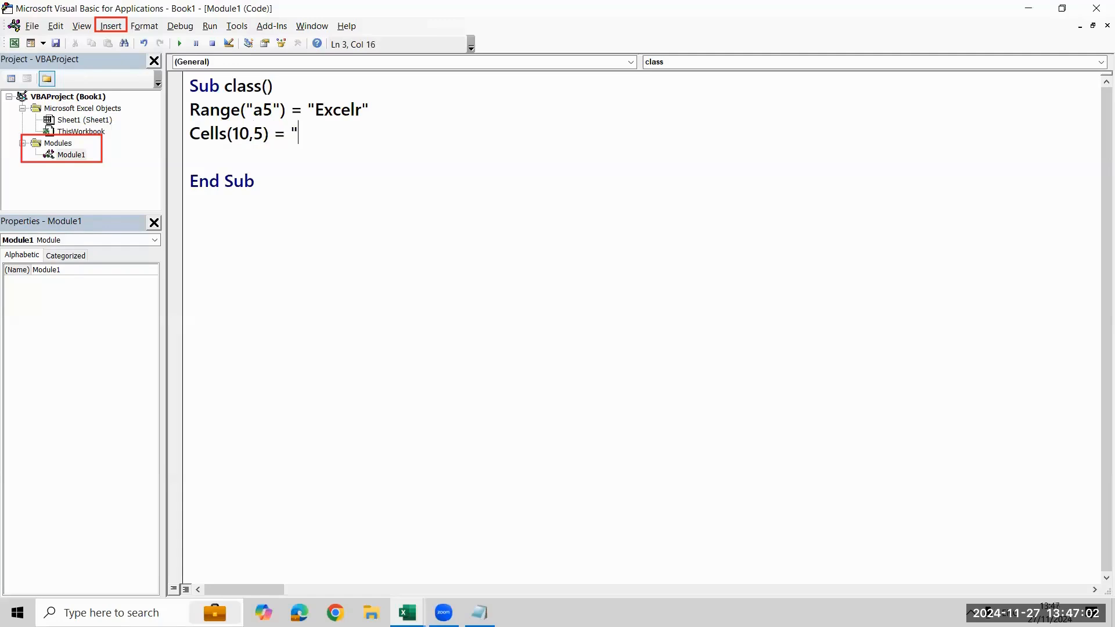
type("MS Excel")
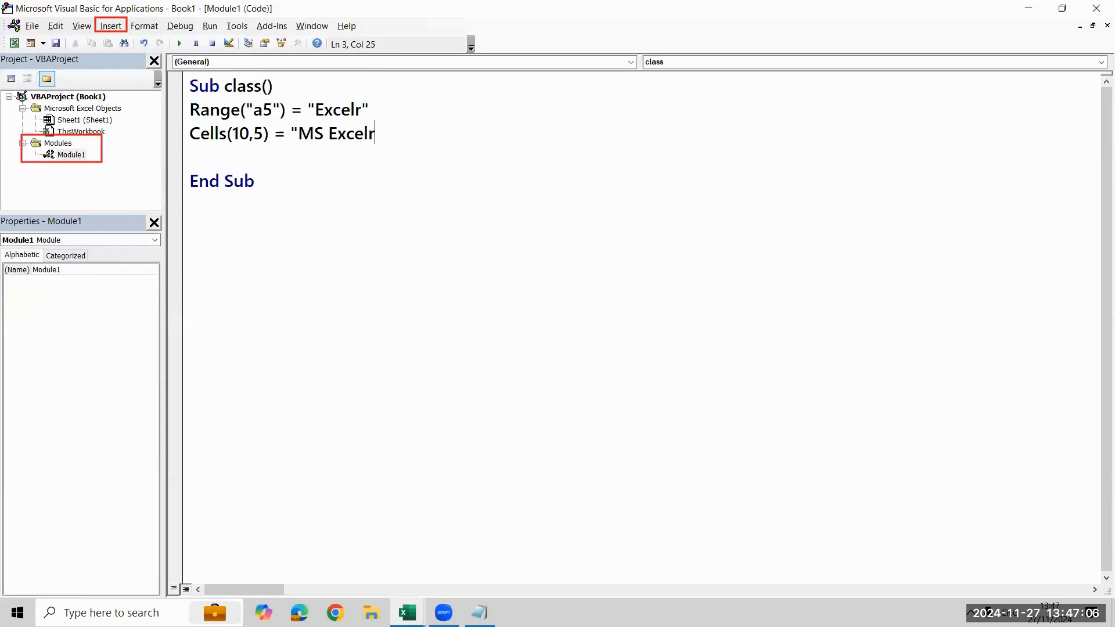
type("\"")
Try breaking the Cells statement onto a second line after the comma, and rejoin it into one line
left_click(254, 139)
key("Return")
key("Return")
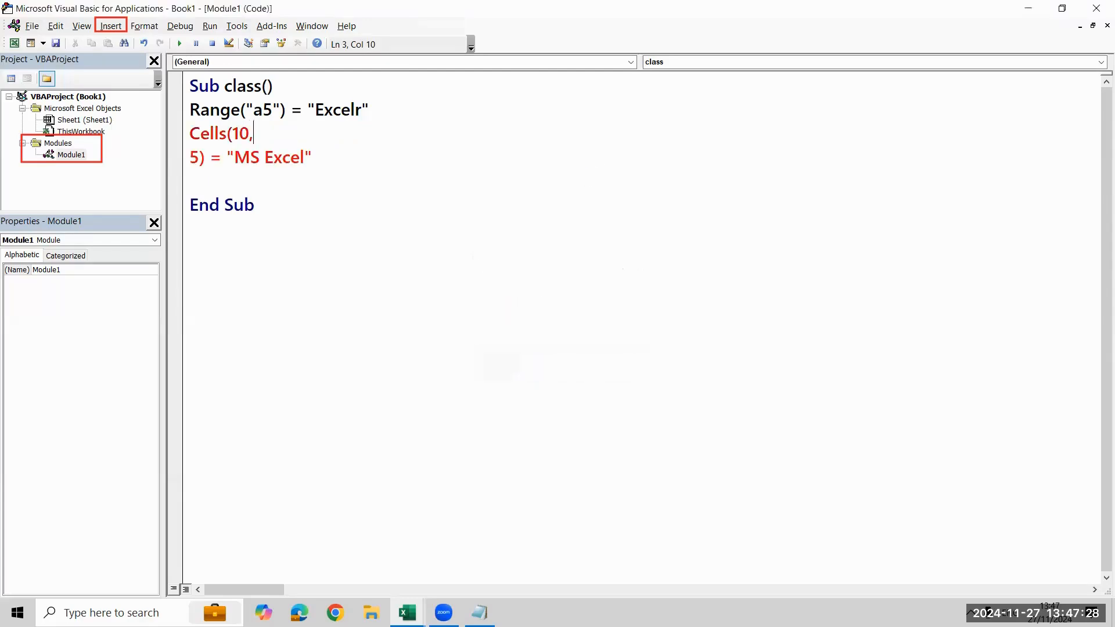
key("BackSpace")
type(",")
left_click(586, 150)
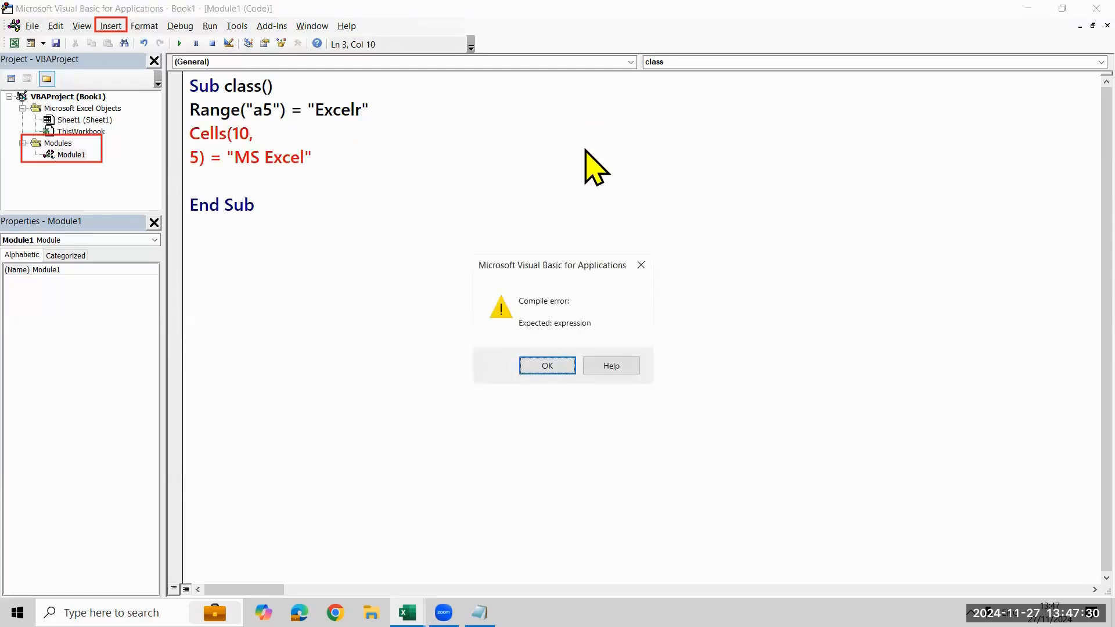
key("Return")
key("BackSpace")
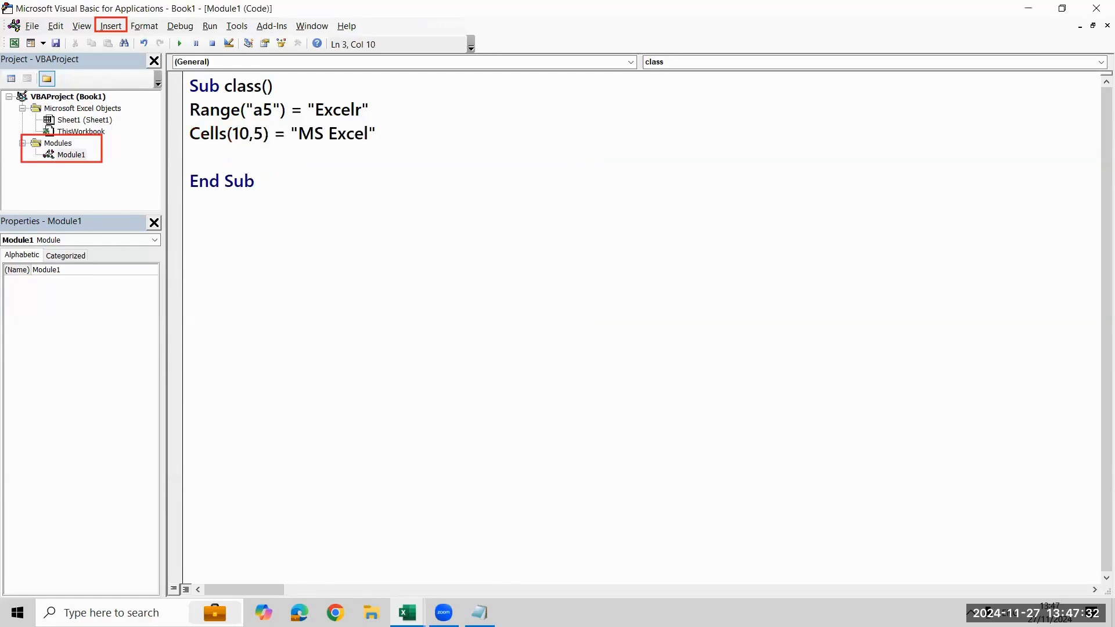
Add the statement [c5] = "Bangalore" below the Cells statement
key("Down")
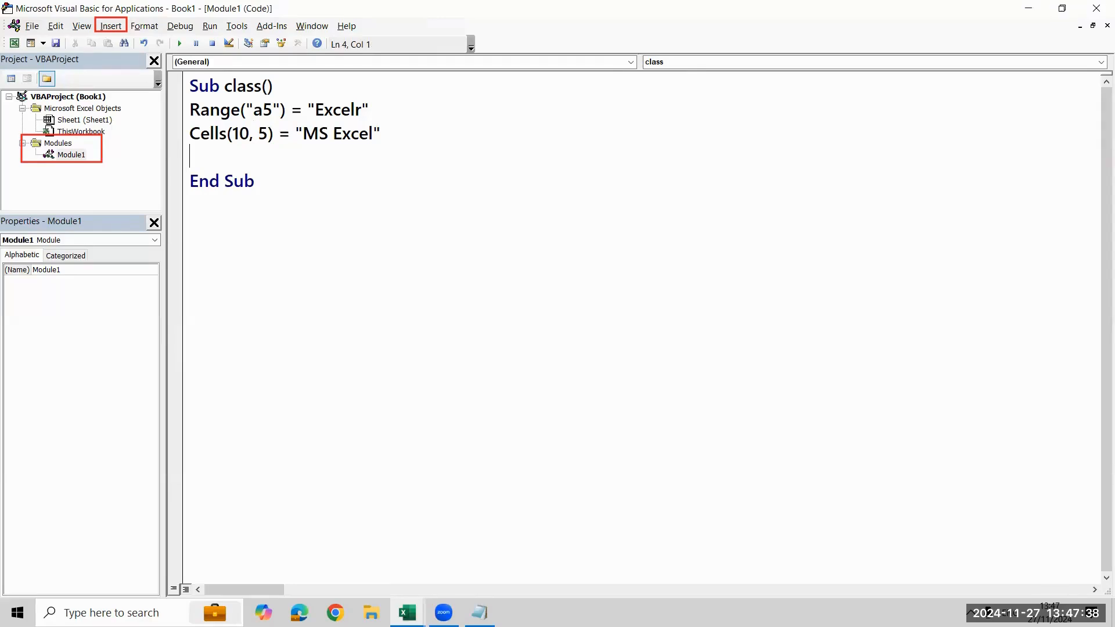
type("[c5] = \"Bang")
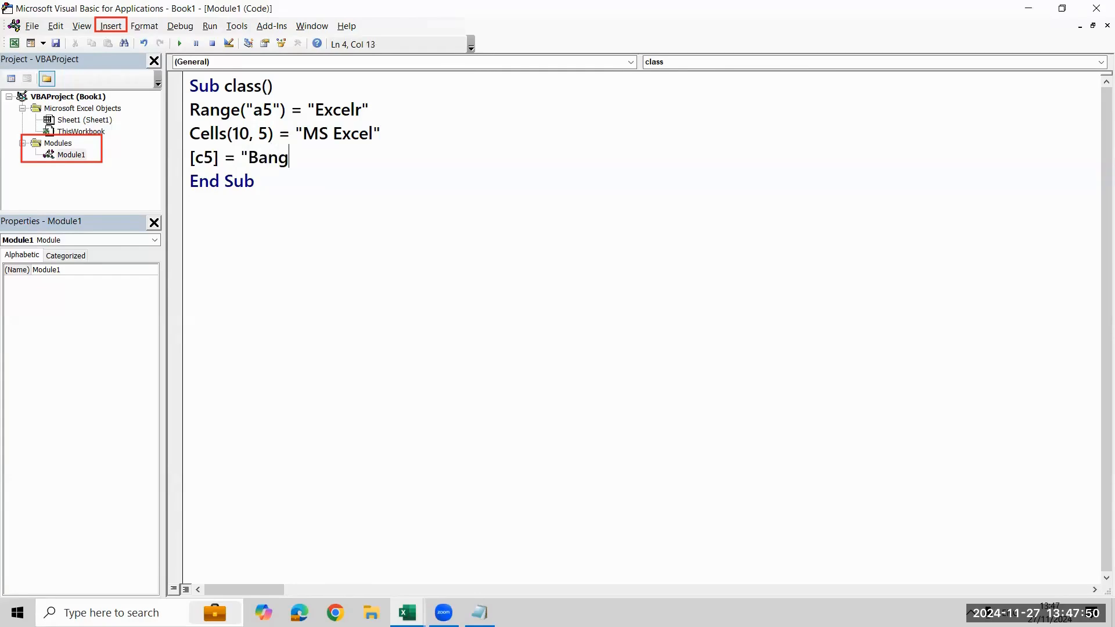
type("alore\"")
key("Return")
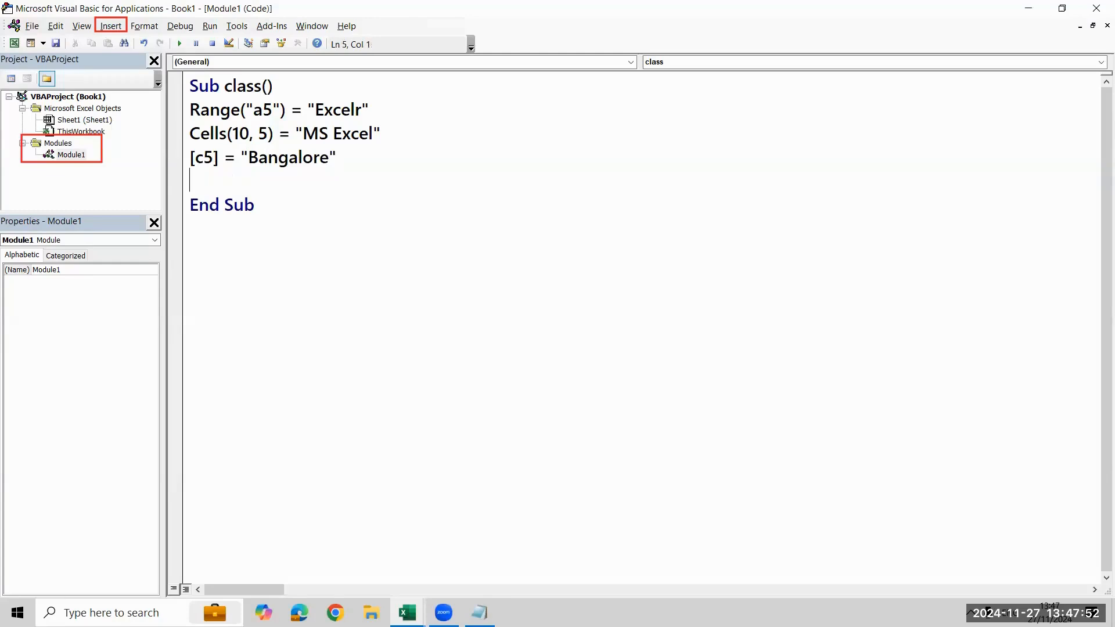
Add the statement ActiveCell = "Karnataka" below the [c5] statement
type("activecell")
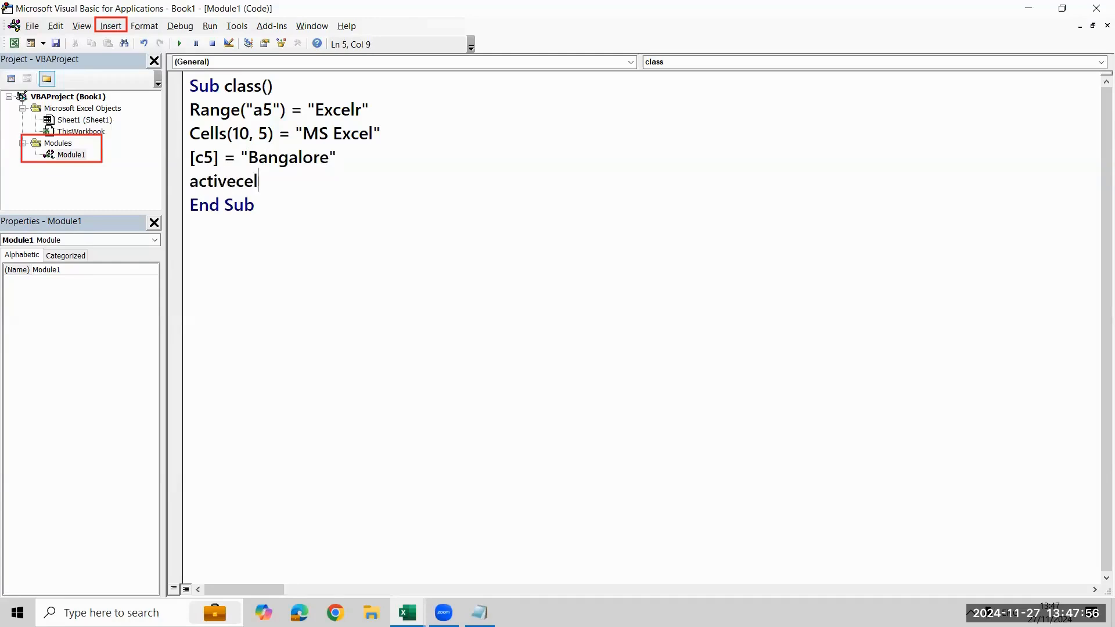
key("BackSpace")
key("BackSpace")
key("BackSpace")
key("BackSpace")
key("BackSpace")
type("cell =")
key("BackSpace")
key("BackSpace")
key("BackSpace")
key("BackSpace")
key("BackSpace")
key("BackSpace")
key("BackSpace")
type("cell")
key("BackSpace")
type("=")
key("BackSpace")
key("BackSpace")
key("BackSpace")
key("BackSpace")
key("BackSpace")
key("BackSpace")
key("BackSpace")
type("ctiveCell = \"Karnata")
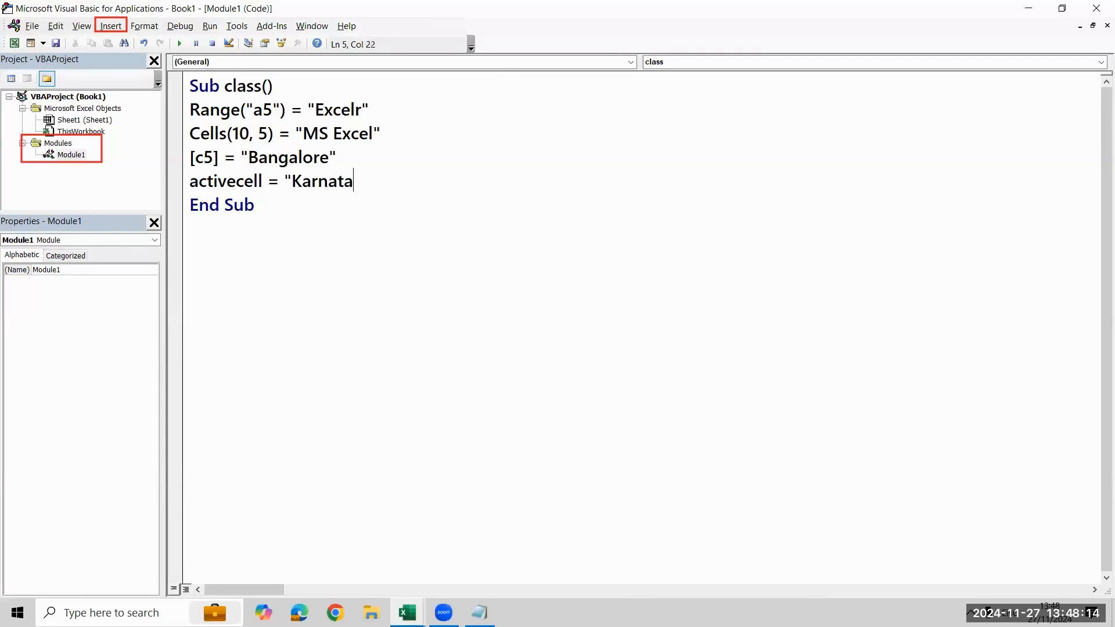
type("ka\"")
key("Return")
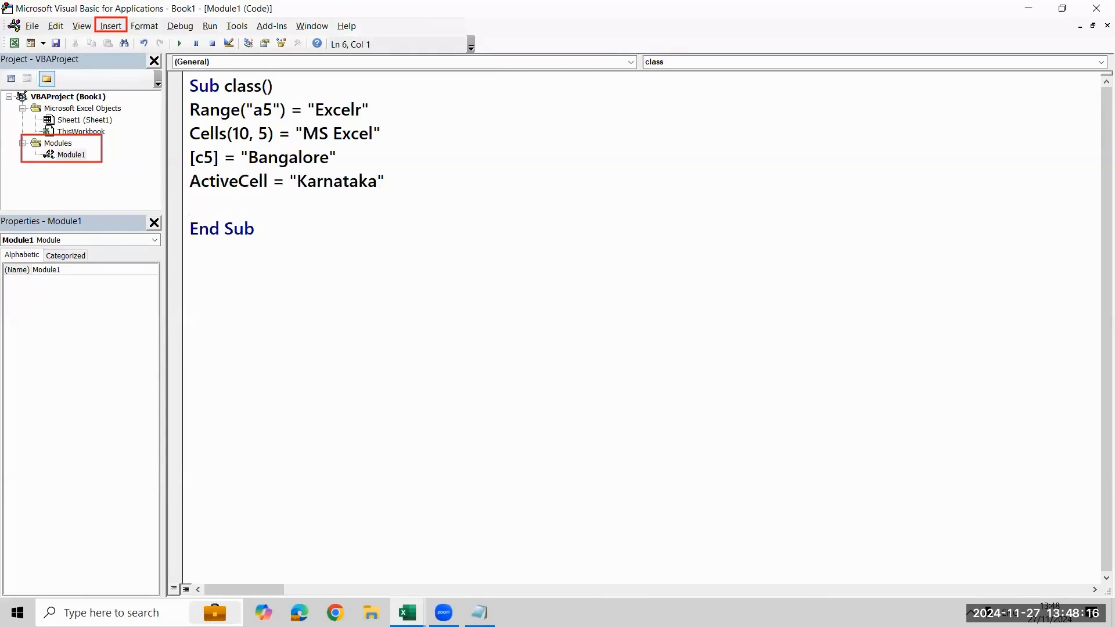
Review the assignment statements in the class procedure, highlighting the Range and Cells lines
key("Up")
key("Up")
key("Up")
key("Up")
key("Down")
key("Down")
key("Down")
key("Down")
key("Down")
key("Up")
key("Up")
key("Up")
key("Up")
key("Up")
key("shift+Down")
key("shift+Down")
key("shift+Down")
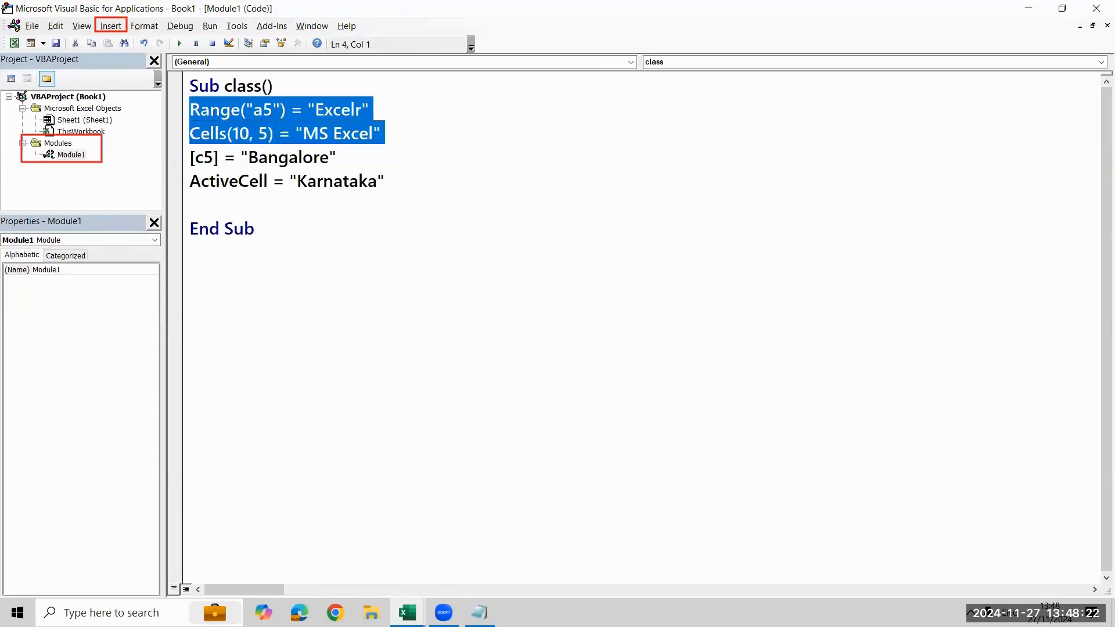
key("ctrl+Home")
key("Down")
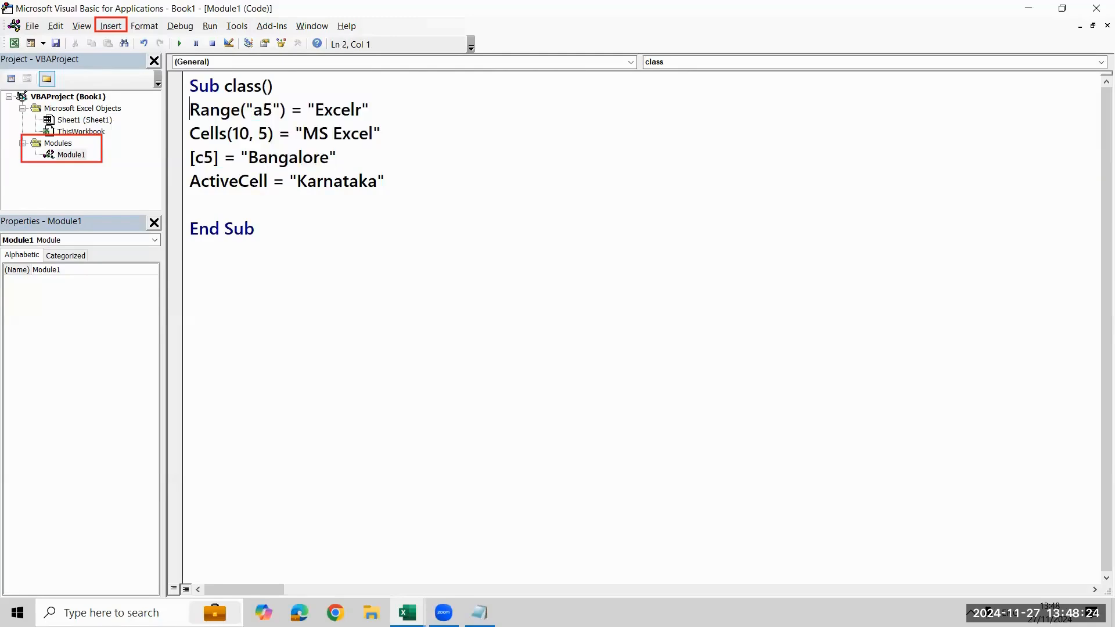
Examine the Range("a5") reference and the row and column arguments of the Cells statement
key("shift+Right")
key("shift+Right")
key("shift+Right")
key("shift+Right")
key("shift+Right")
key("shift+Right")
key("shift+Right")
key("shift+Right")
key("shift+Right")
key("Right")
key("Right")
key("Right")
key("Right")
key("Down")
key("Left")
key("Left")
key("shift+Left")
key("shift+Left")
key("shift+Left")
key("shift+Left")
key("Left")
key("Left")
key("Left")
key("shift+Right")
key("shift+Right")
key("shift+Right")
key("shift+Right")
key("shift+Right")
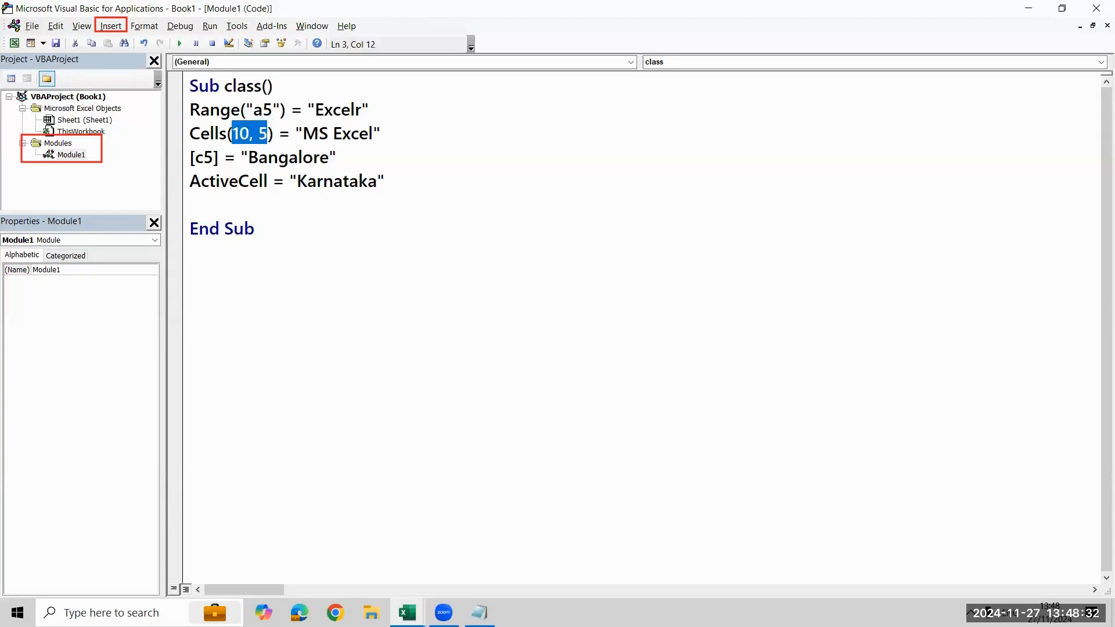
key("Left")
key("Right")
key("Right")
key("Right")
key("Right")
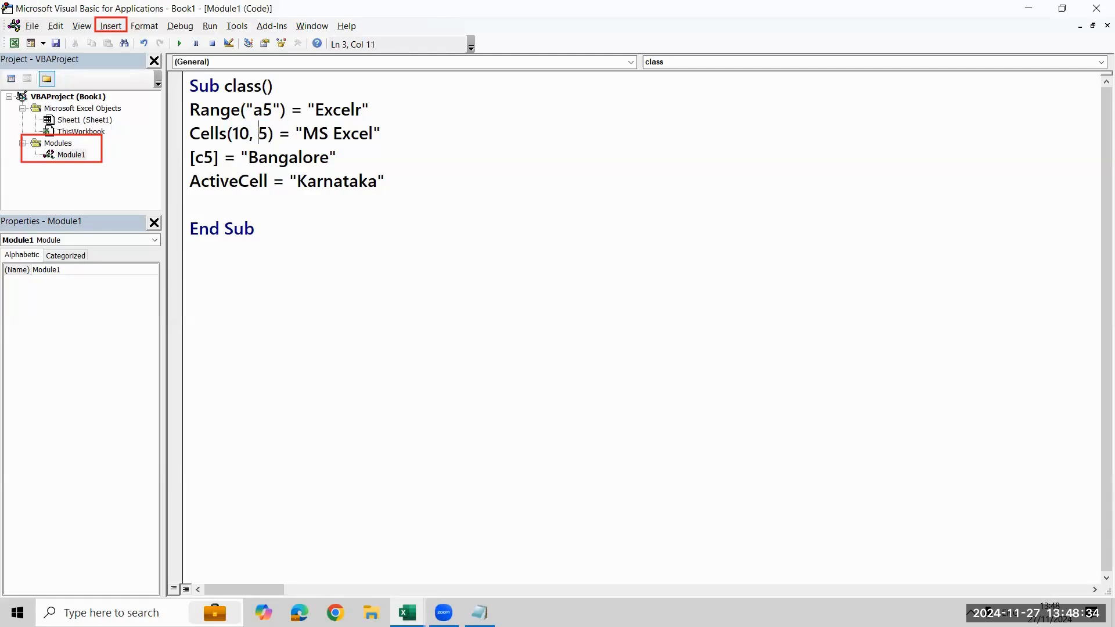
key("Right")
key("shift+Left")
key("shift+Left")
key("shift+Left")
key("shift+Left")
key("Right")
key("Right")
Examine the [c5] assignment line, and switch to the Book1 worksheet
key("Right")
key("Right")
key("Right")
key("Down")
key("Left")
key("Left")
key("Left")
key("Left")
key("Left")
key("Left")
key("Left")
key("Left")
key("Left")
key("Left")
key("Left")
key("Left")
key("Right")
key("Right")
key("Right")
key("Right")
key("shift+Right")
key("shift+Right")
key("shift+Right")
key("shift+Right")
key("shift+Right")
key("shift+Right")
key("shift+Right")
key("shift+Right")
key("shift+Right")
key("shift+Right")
key("shift+Right")
key("shift+Right")
key("shift+Right")
key("Right")
key("alt+Tab")
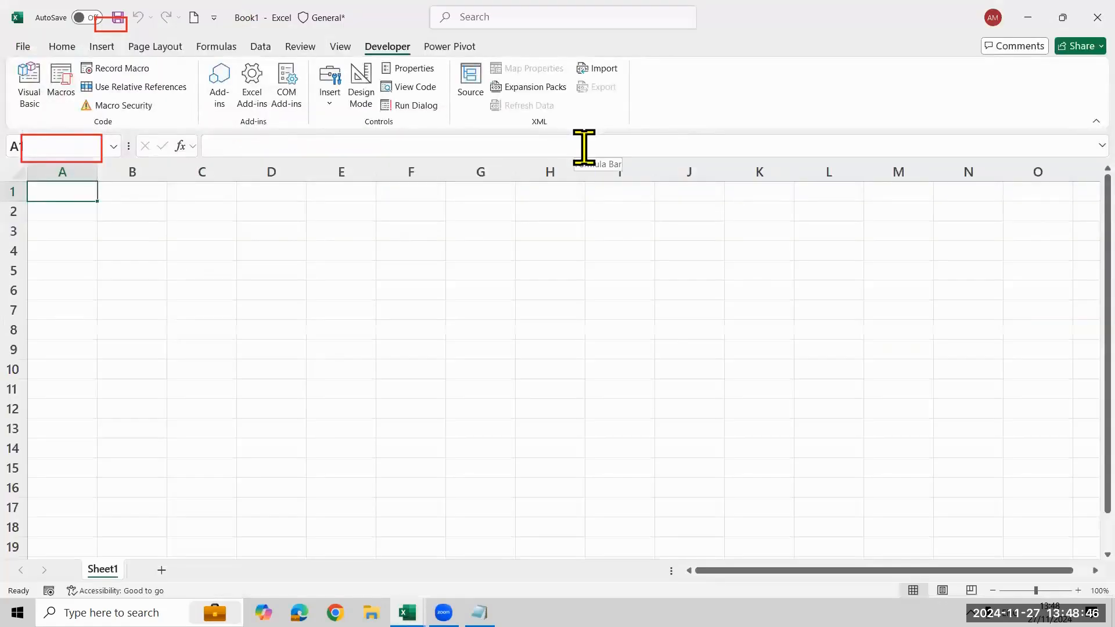
Select cell C5 on Sheet1 and run the class macro
left_click(659, 332)
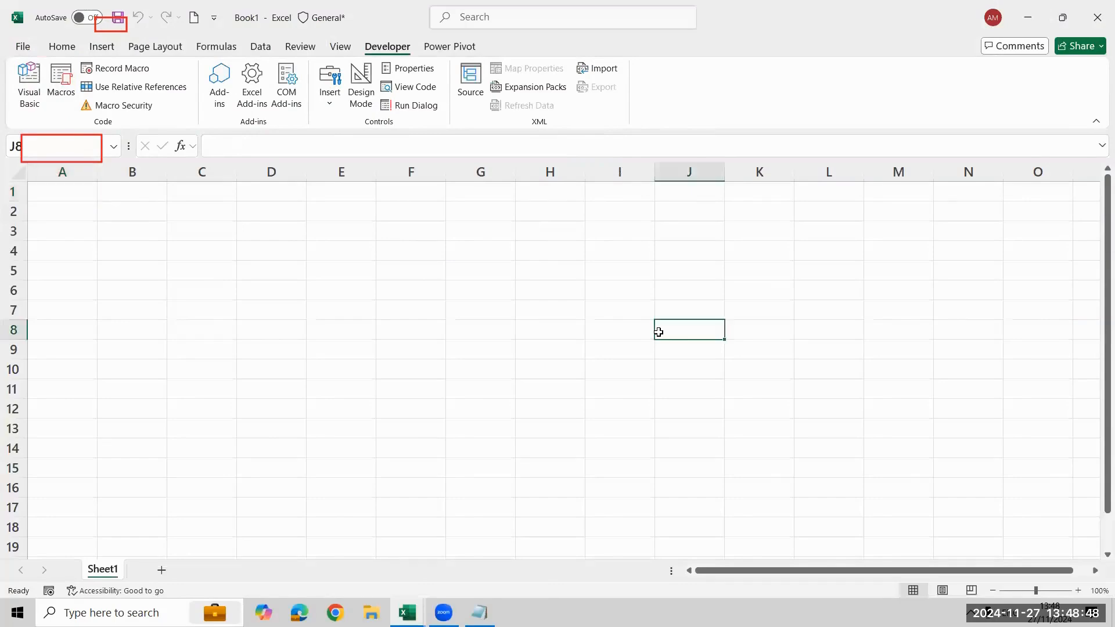
left_click(914, 244)
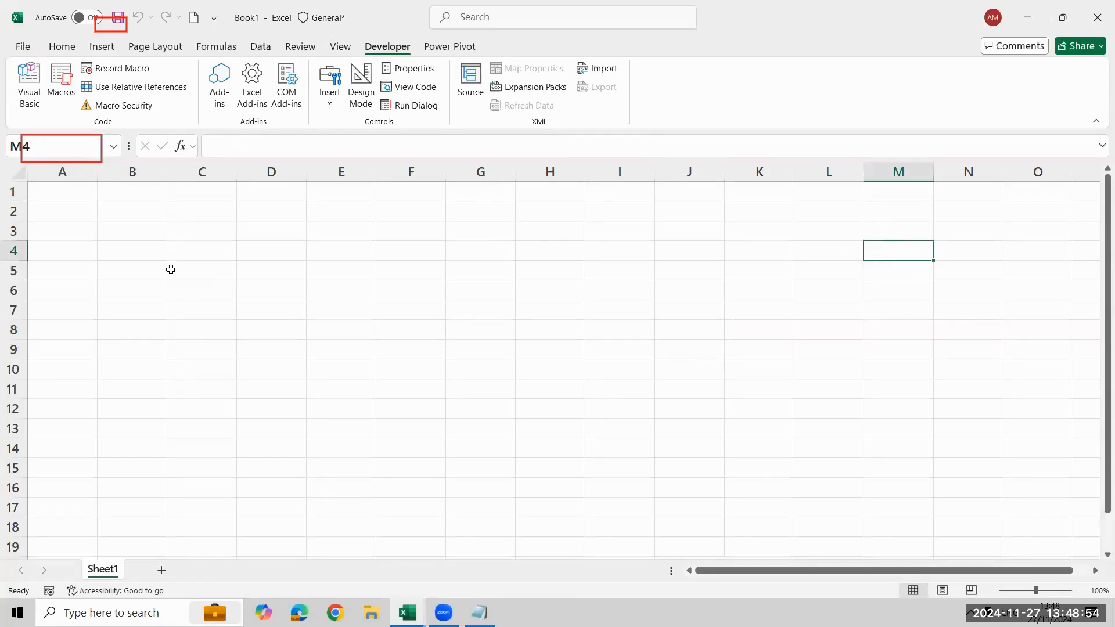
left_click(188, 263)
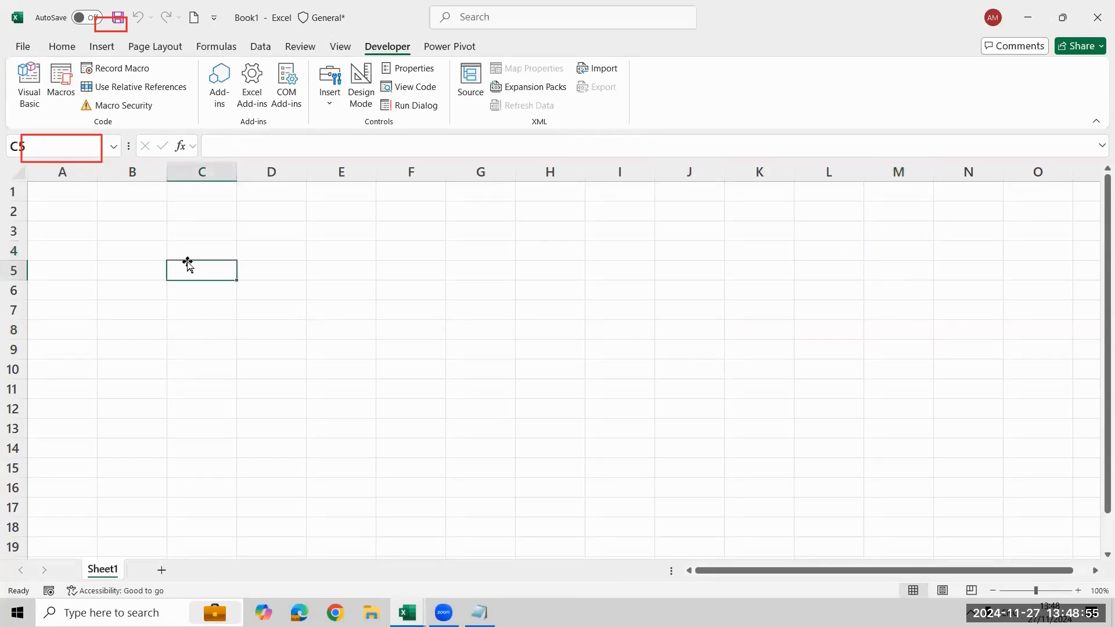
left_click(61, 87)
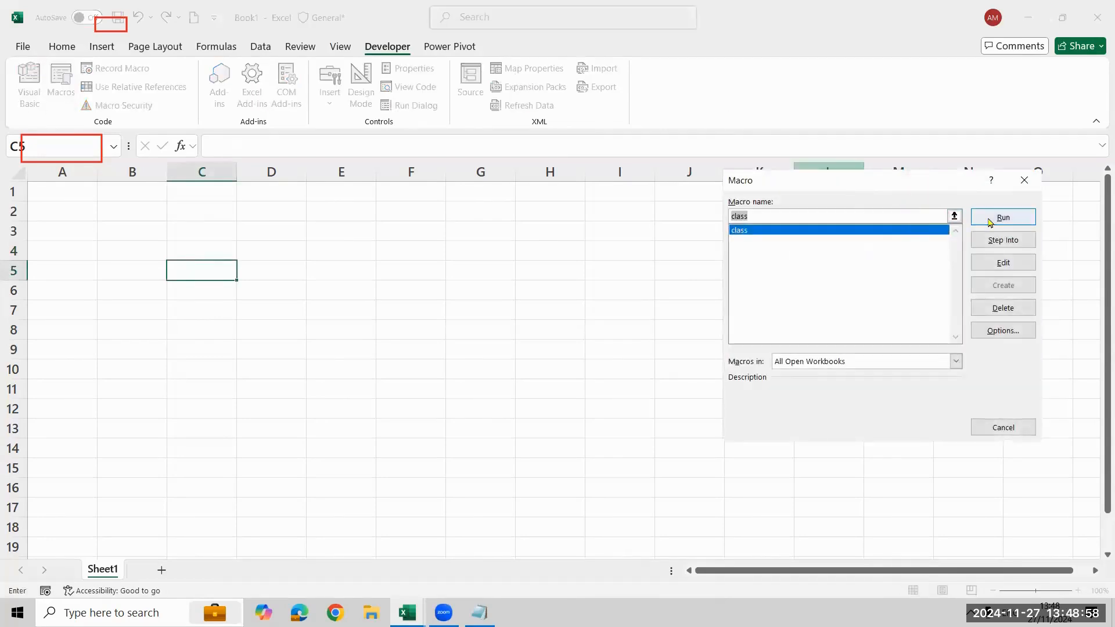
left_click(989, 222)
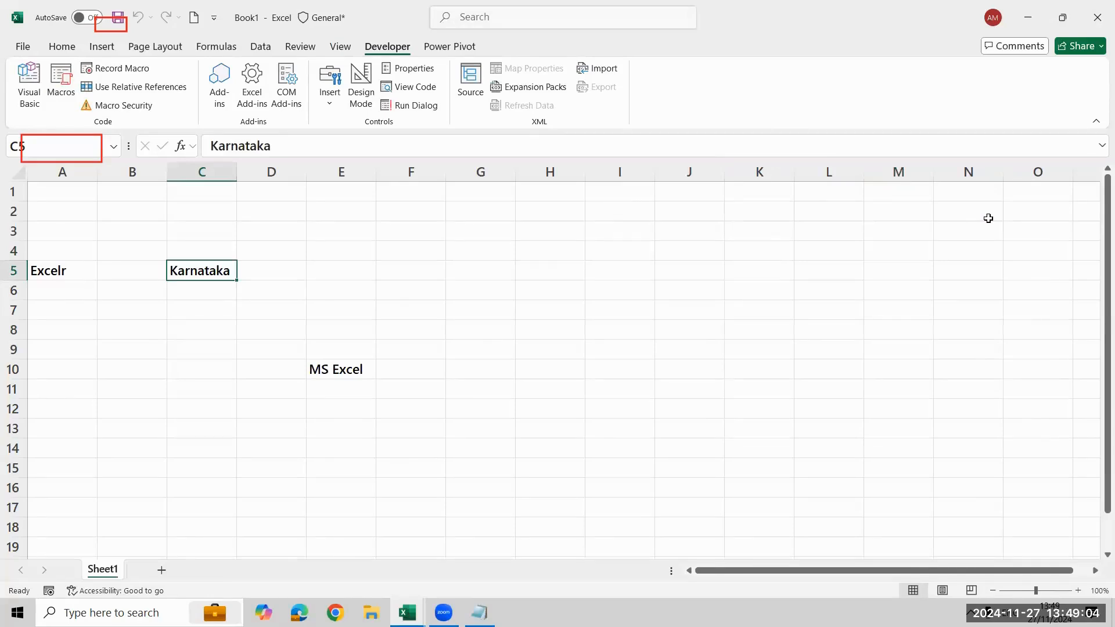
Change the [c5] reference to uppercase [C5] in the class procedure and rerun the macro on the worksheet
key("alt+Tab")
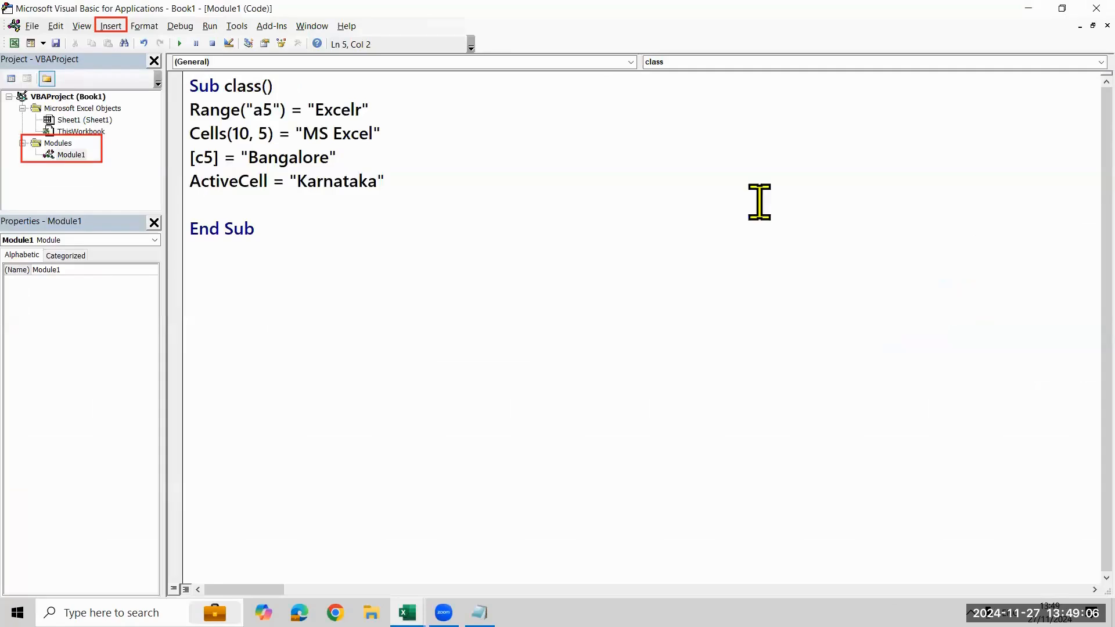
left_click(216, 157)
key("BackSpace")
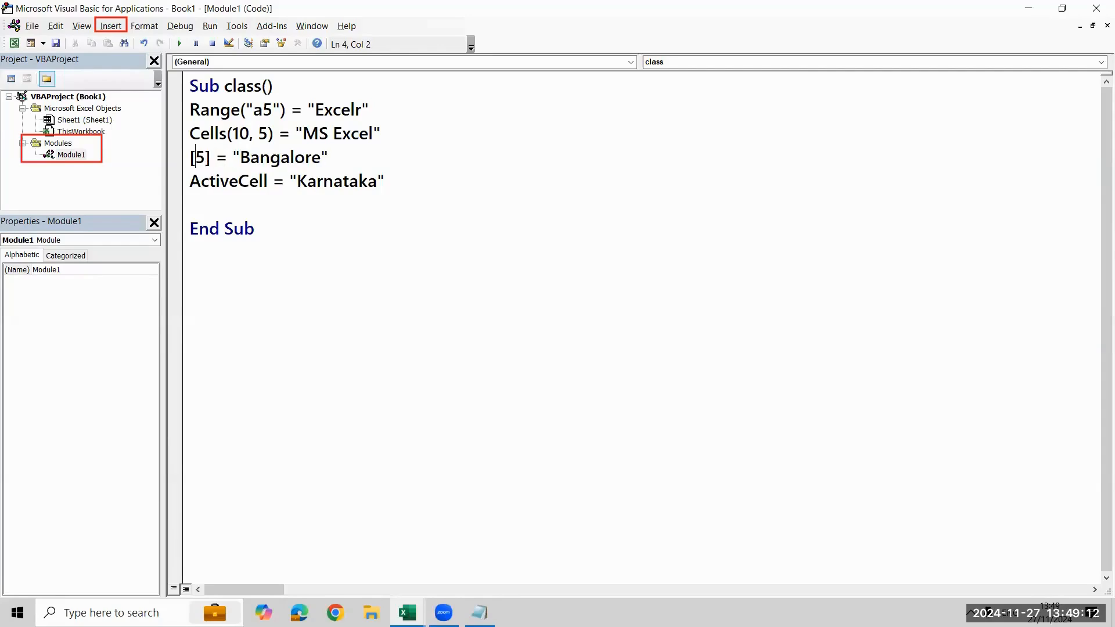
type("C")
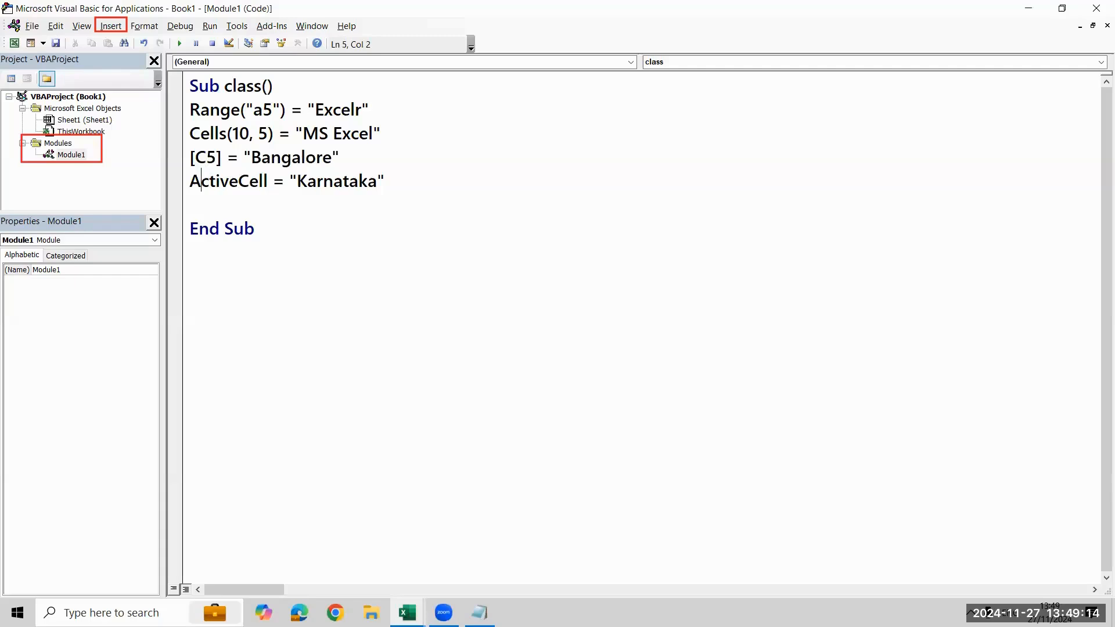
key("alt+F11")
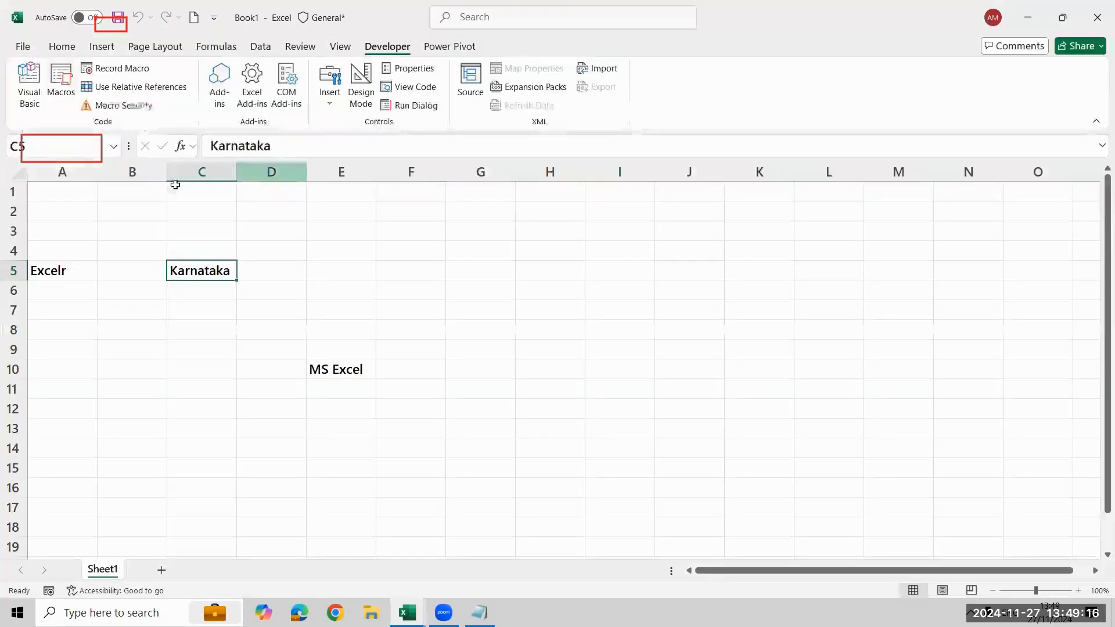
left_click(52, 80)
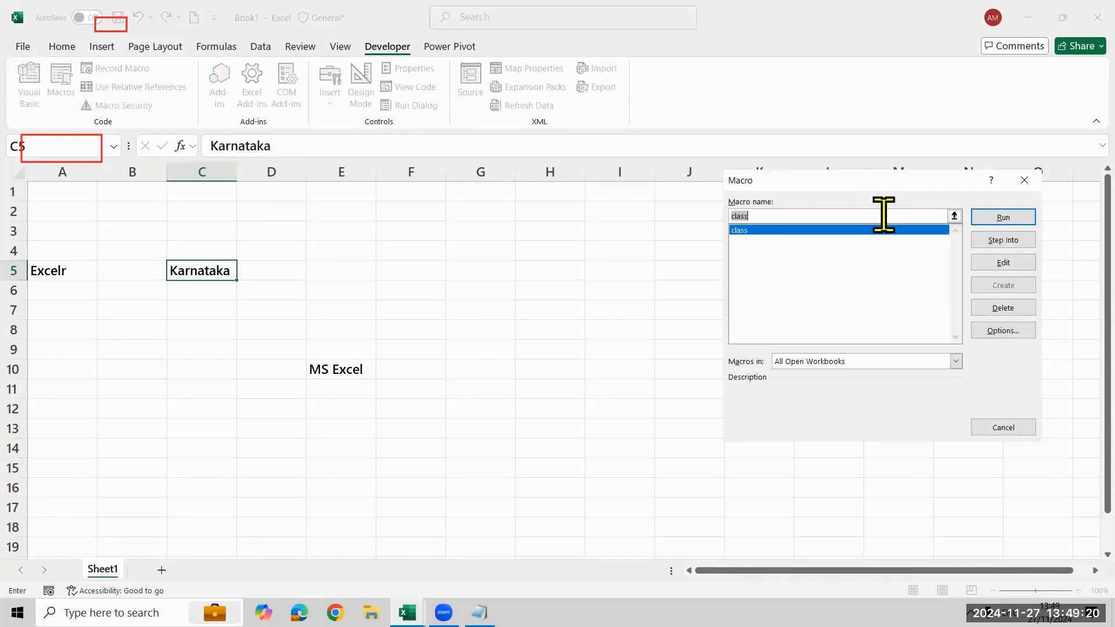
left_click(986, 220)
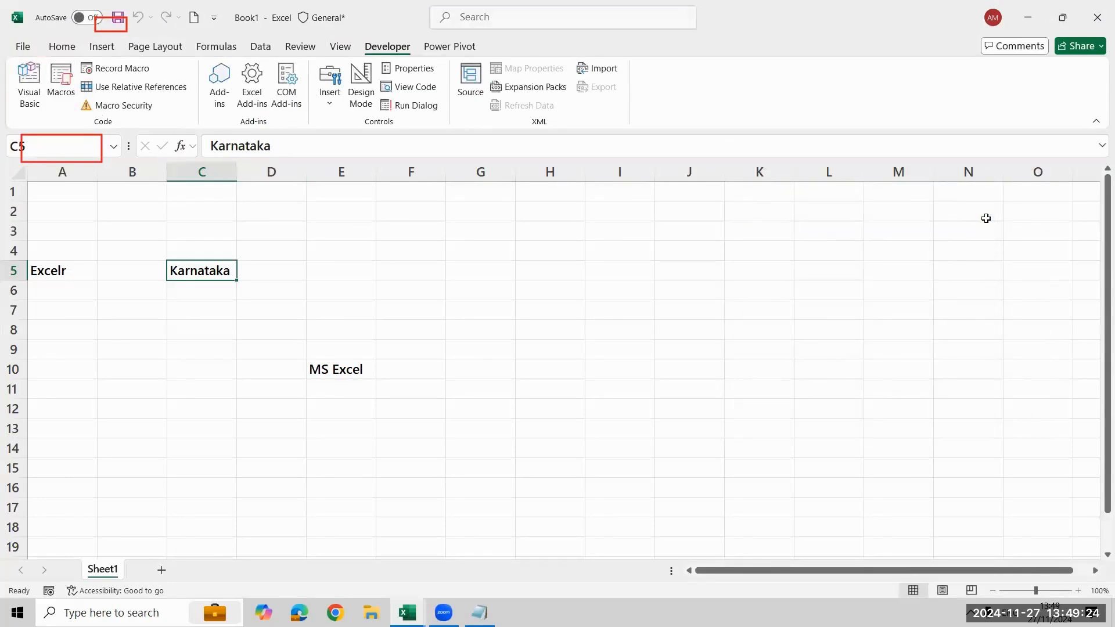
Change the [C5] reference in the "Bangalore" statement back to lowercase [c5]
key("alt+F11")
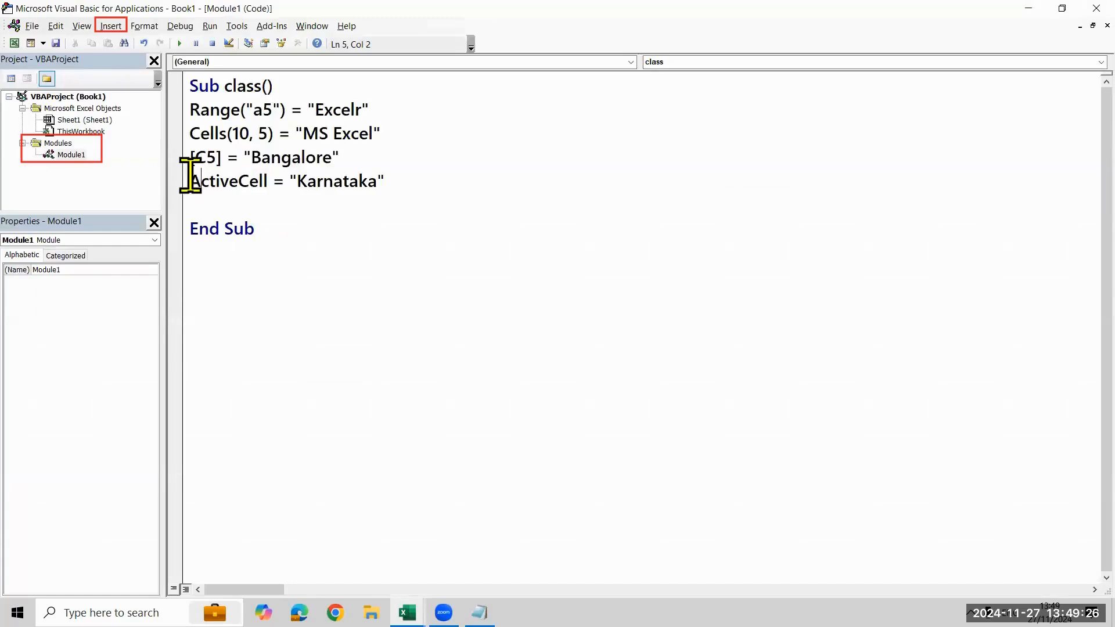
left_click(206, 161)
key("BackSpace")
type("c")
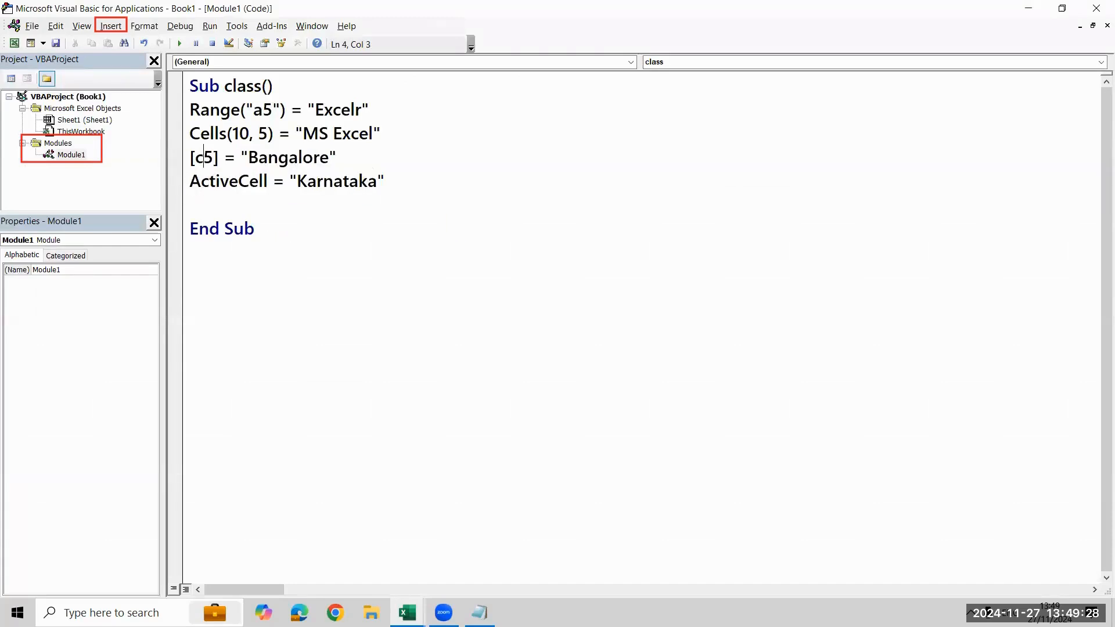
Select cell F2 on Sheet1 and run the class macro with it as the active cell
key("alt+F11")
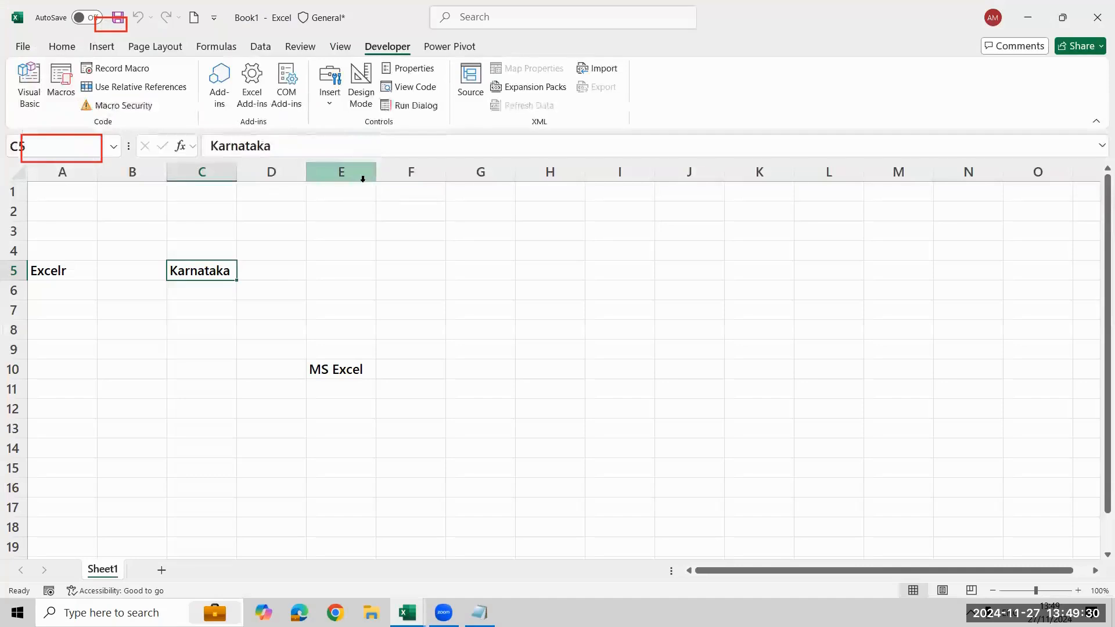
left_click(434, 219)
left_click(60, 90)
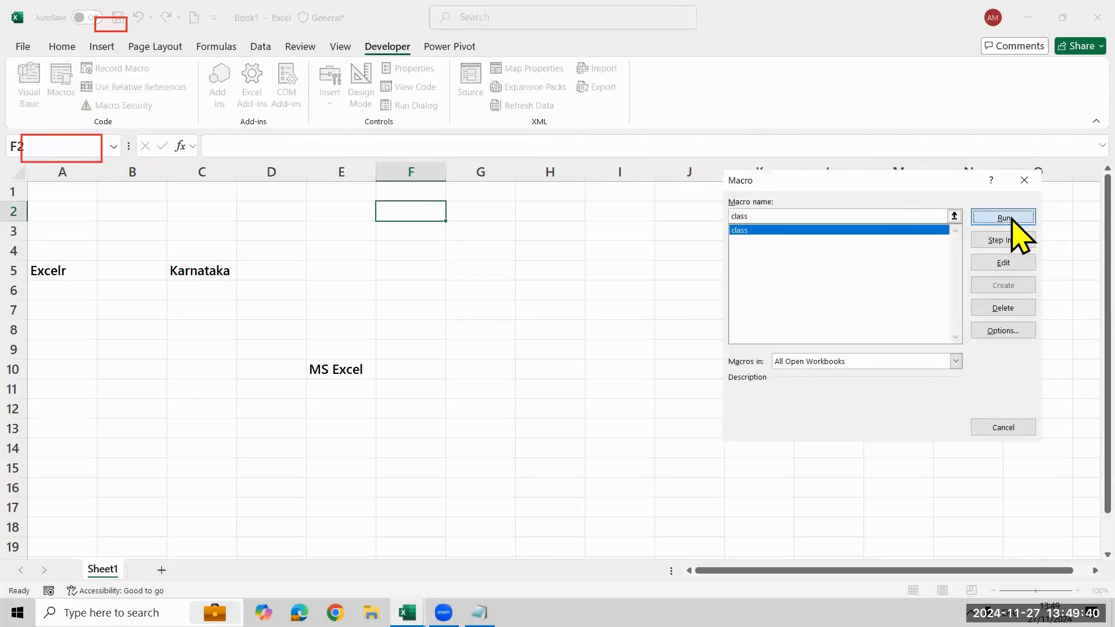
left_click(1009, 217)
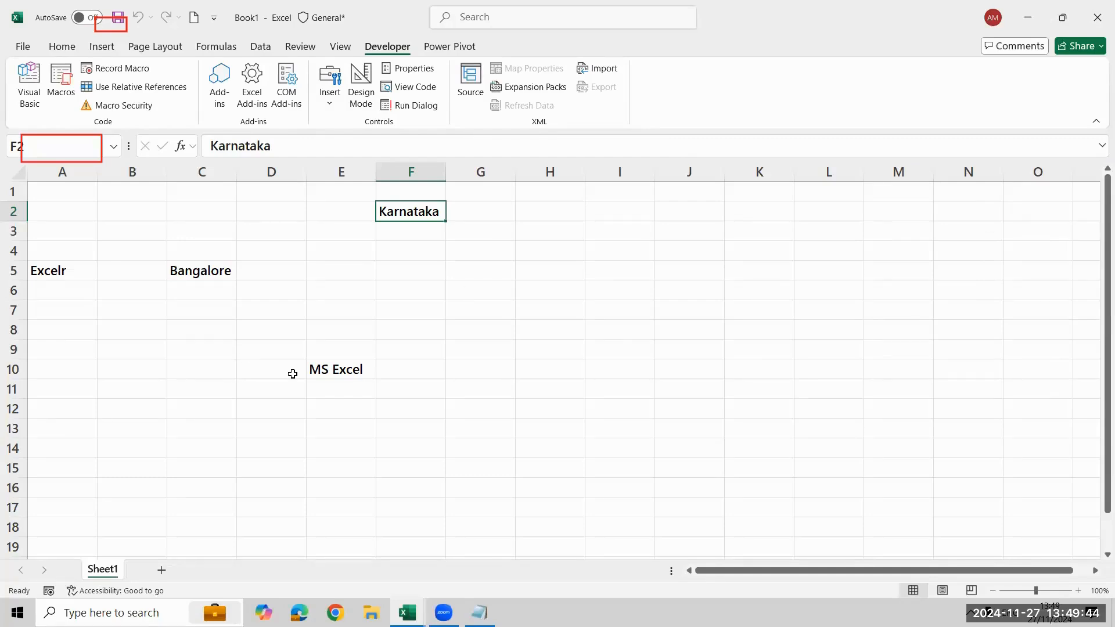
Try running the class procedure without the closing parenthesis of Range("a5"), and restore the parenthesis
key("alt+Tab")
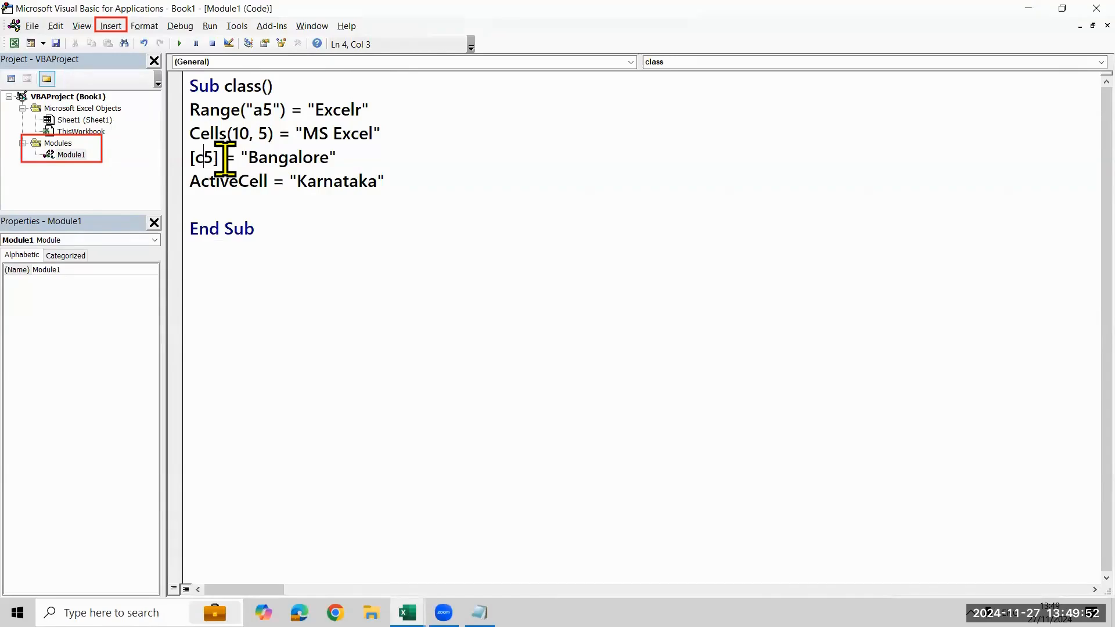
left_click(530, 224)
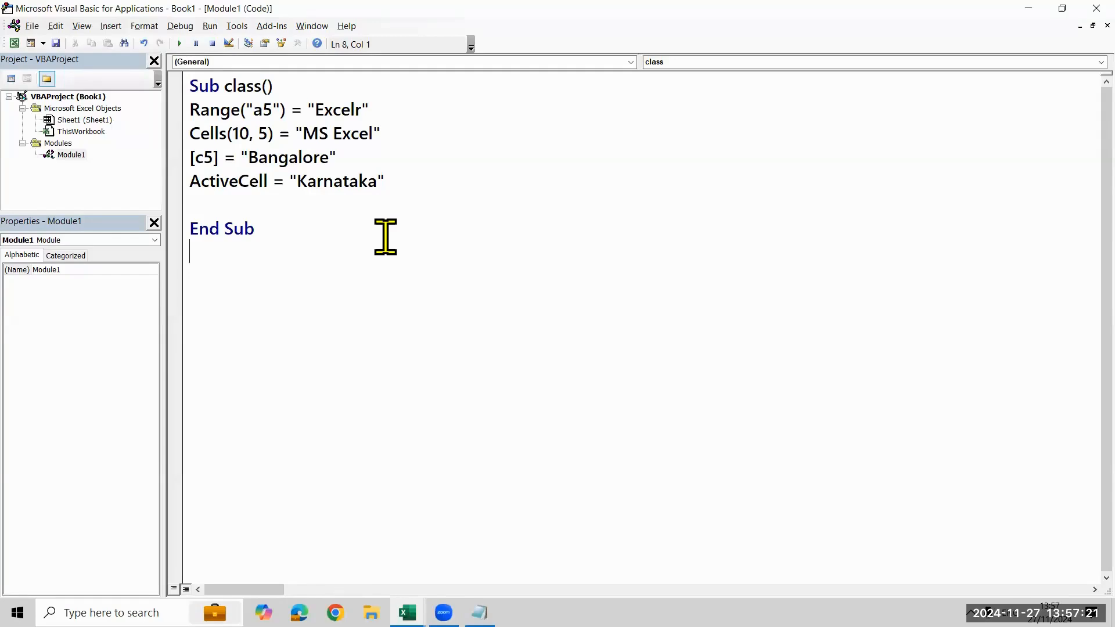
left_click(284, 110)
key("Delete")
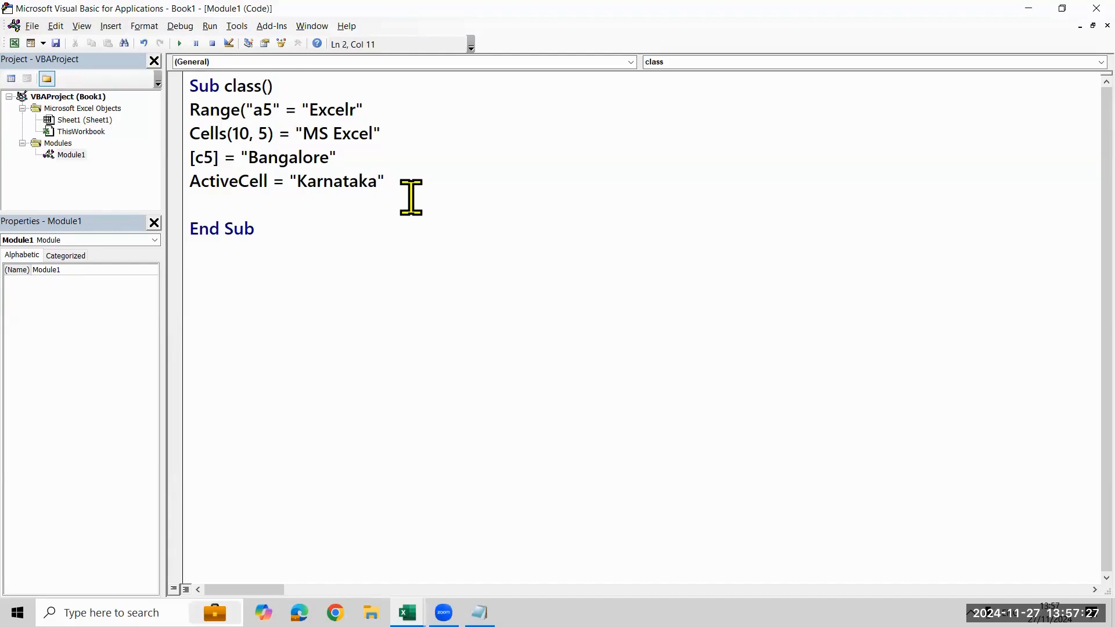
left_click(179, 43)
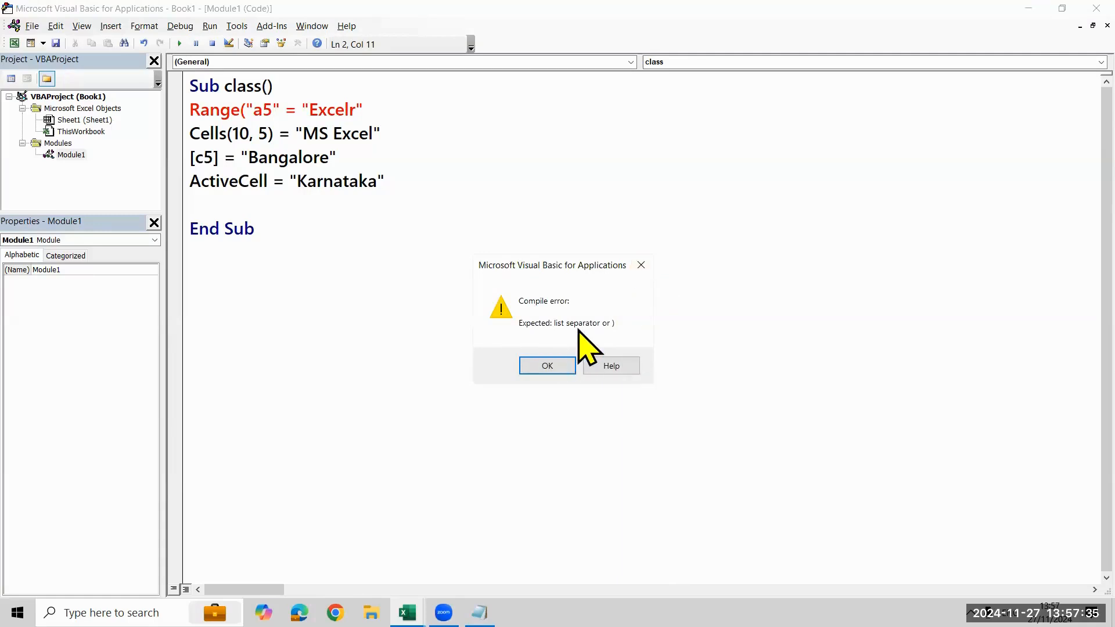
left_click(548, 366)
left_click(283, 108)
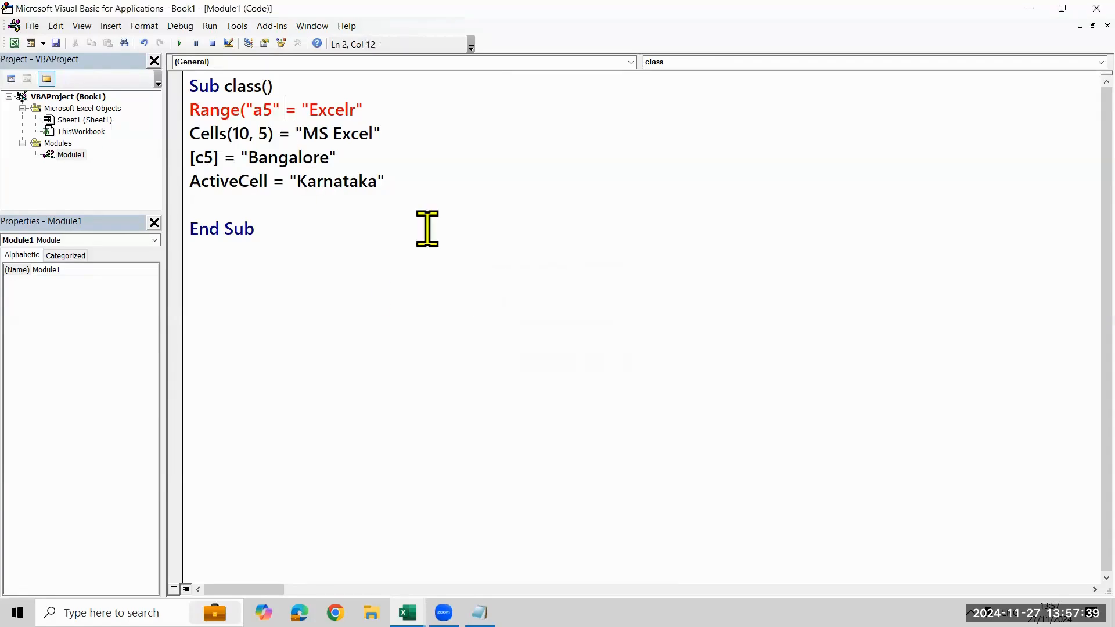
type(")")
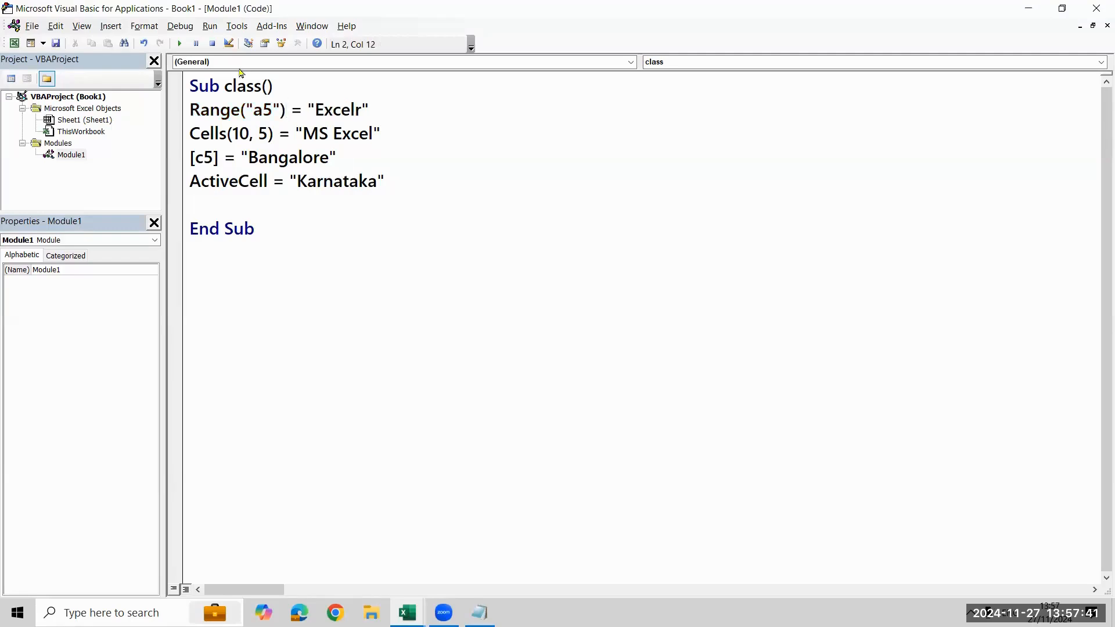
Change ActiveCell to ActiveCells in the "Karnataka" statement and try running the class procedure
left_click(271, 180)
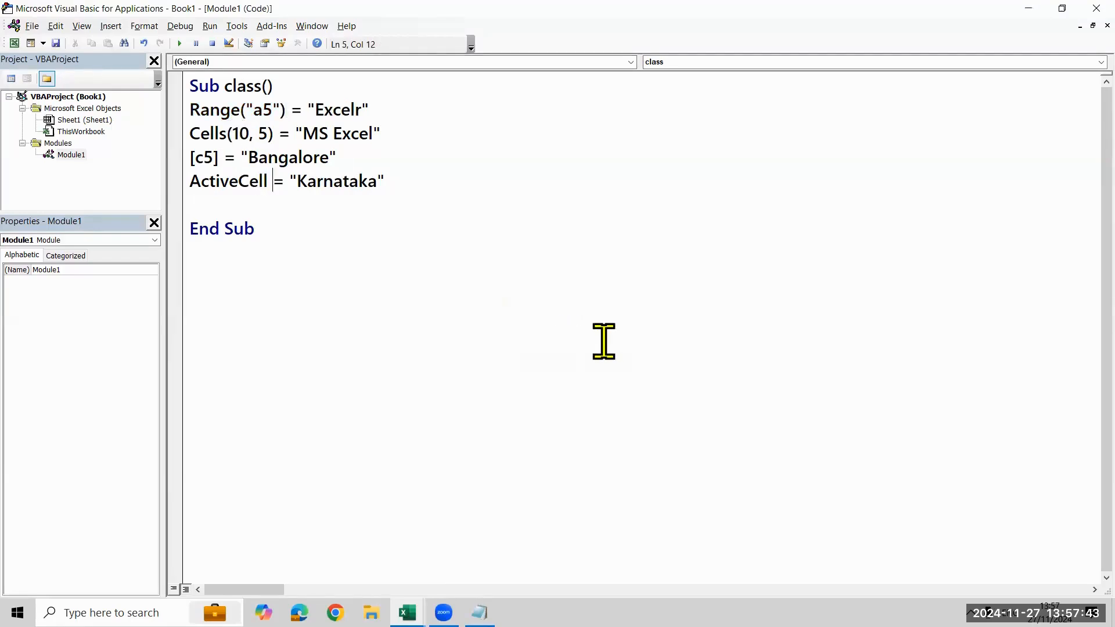
key("Left")
type("s")
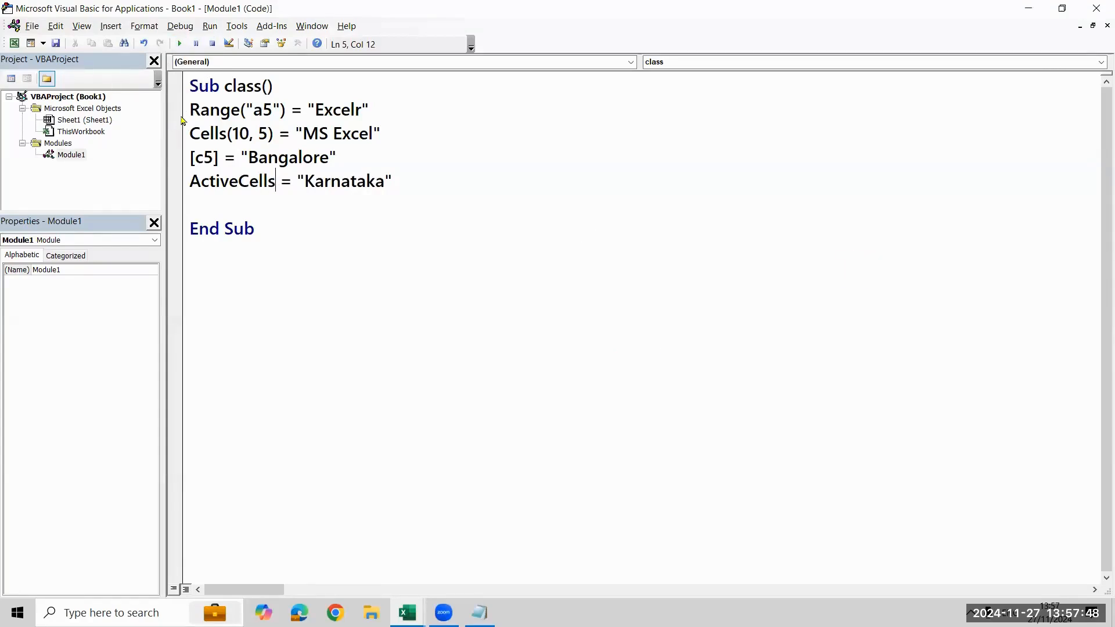
left_click(179, 44)
left_click(520, 186)
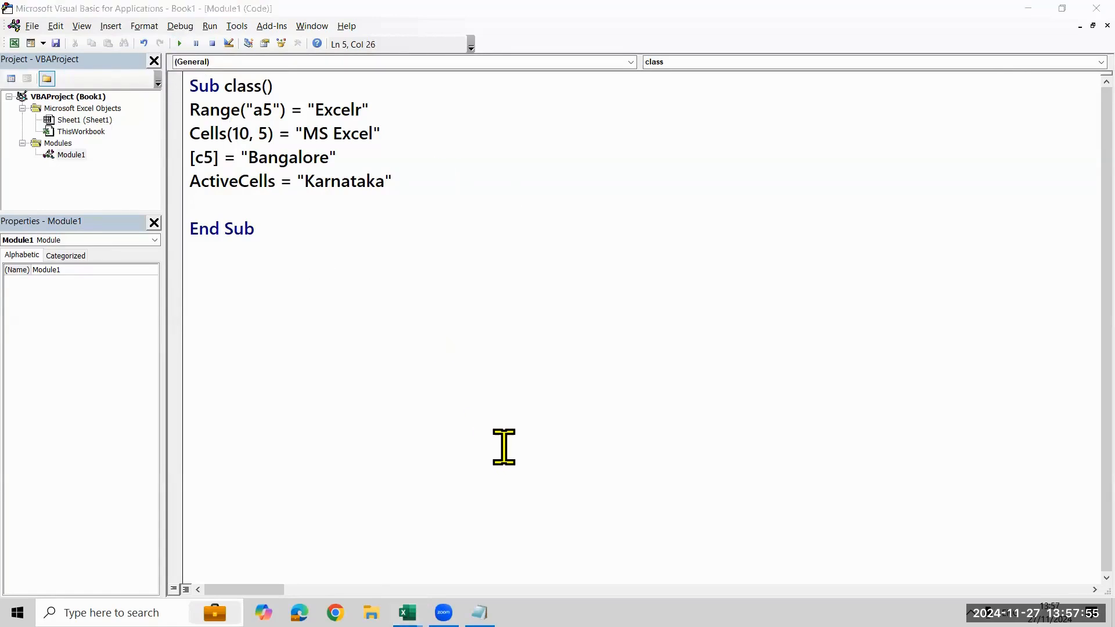
Select cell I5 on Sheet1 and run the class macro from the worksheet
key("alt+F11")
left_click(625, 277)
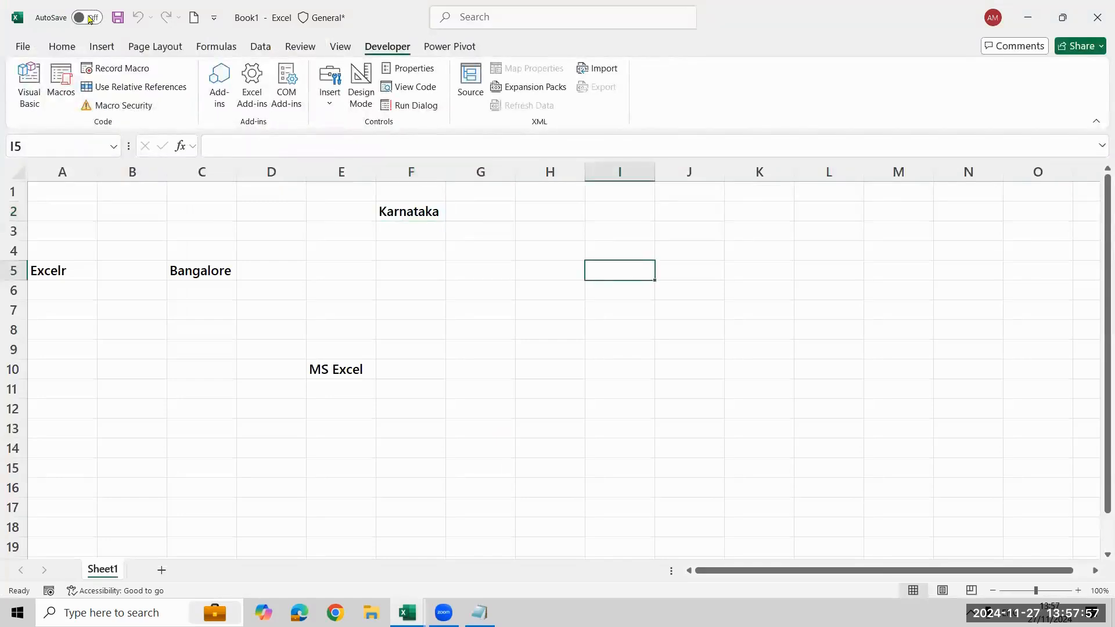
left_click(58, 81)
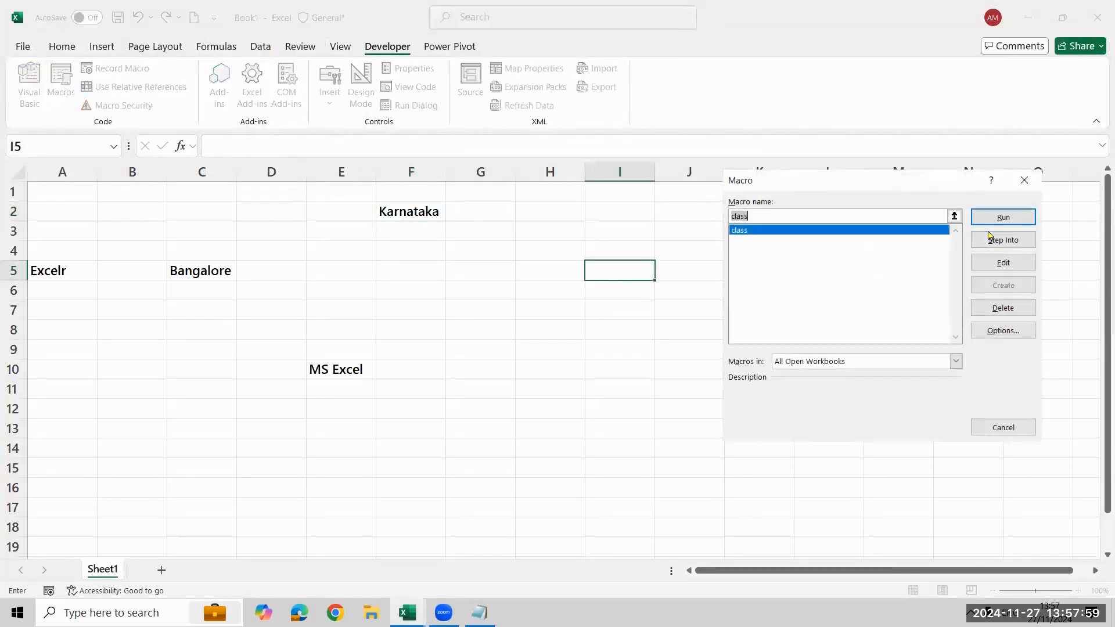
left_click(1003, 218)
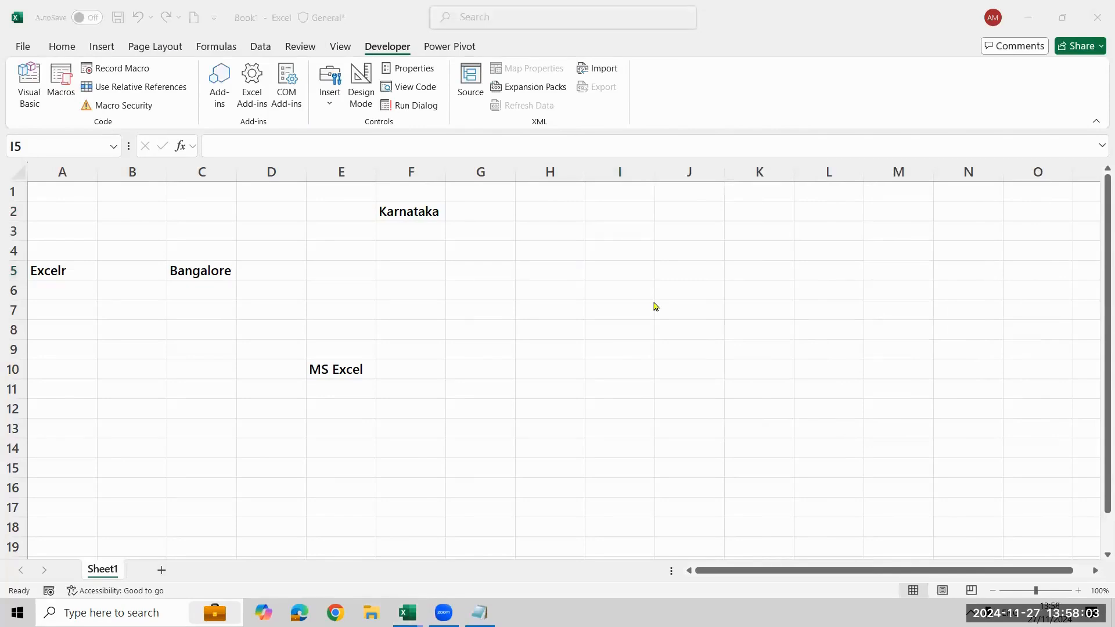
Return to the module code and correct ActiveCells back to ActiveCell in the "Karnataka" statement
key("alt+Tab")
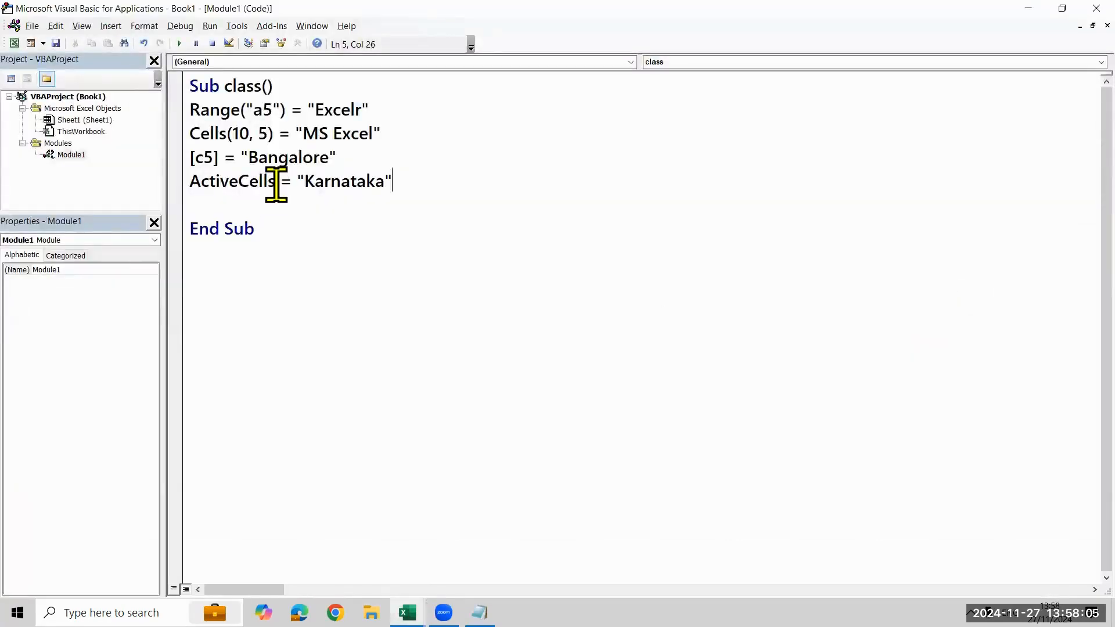
left_click(278, 184)
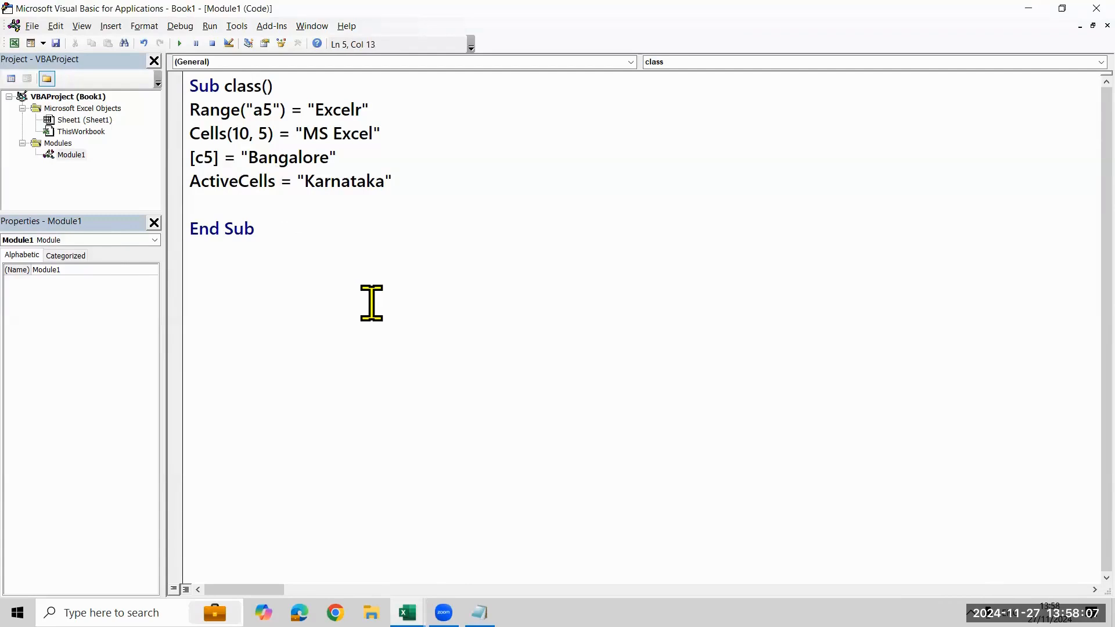
key("Left")
key("BackSpace")
Change Cells(10, 5) to Cell(10, 5) in the "MS Excel" statement and try running the class procedure
key("Up")
key("Up")
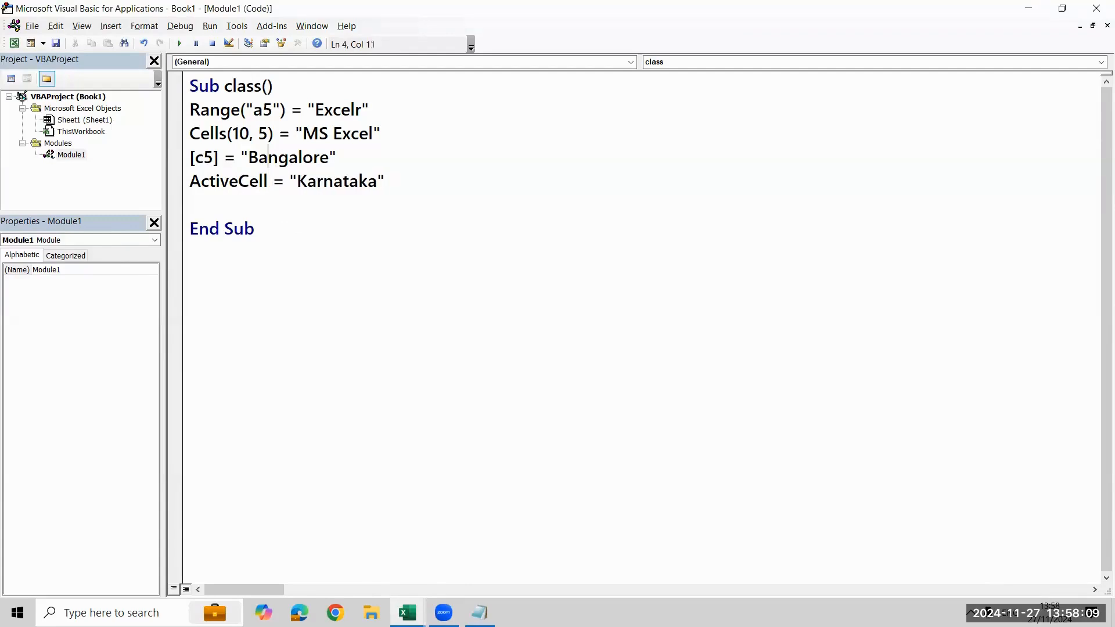
key("Left")
key("Left")
key("Left")
key("Left")
key("Left")
key("BackSpace")
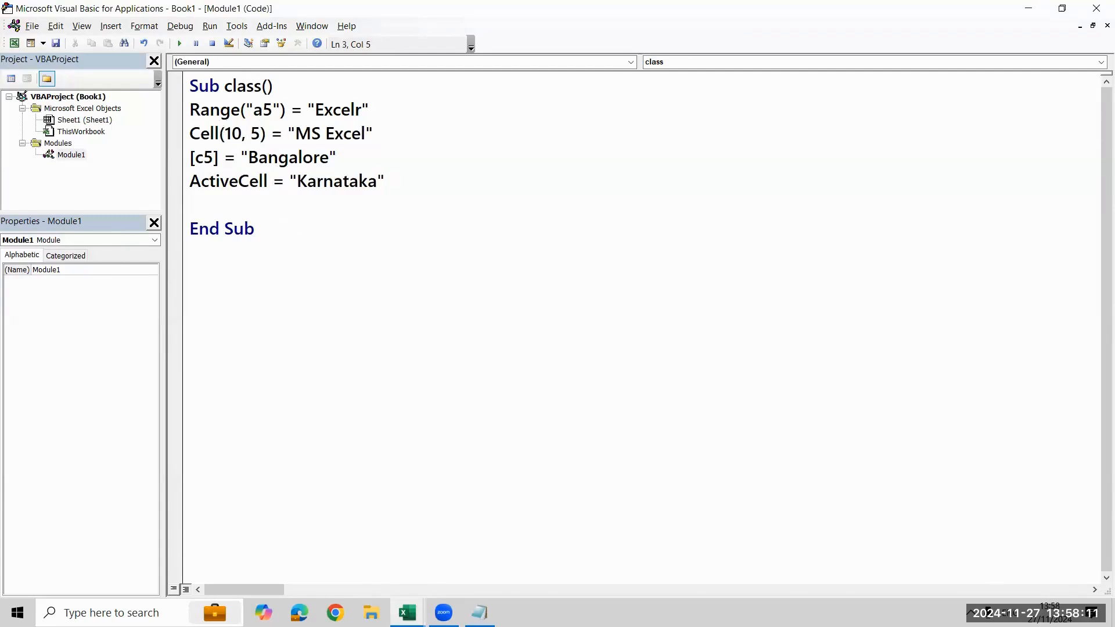
left_click(180, 43)
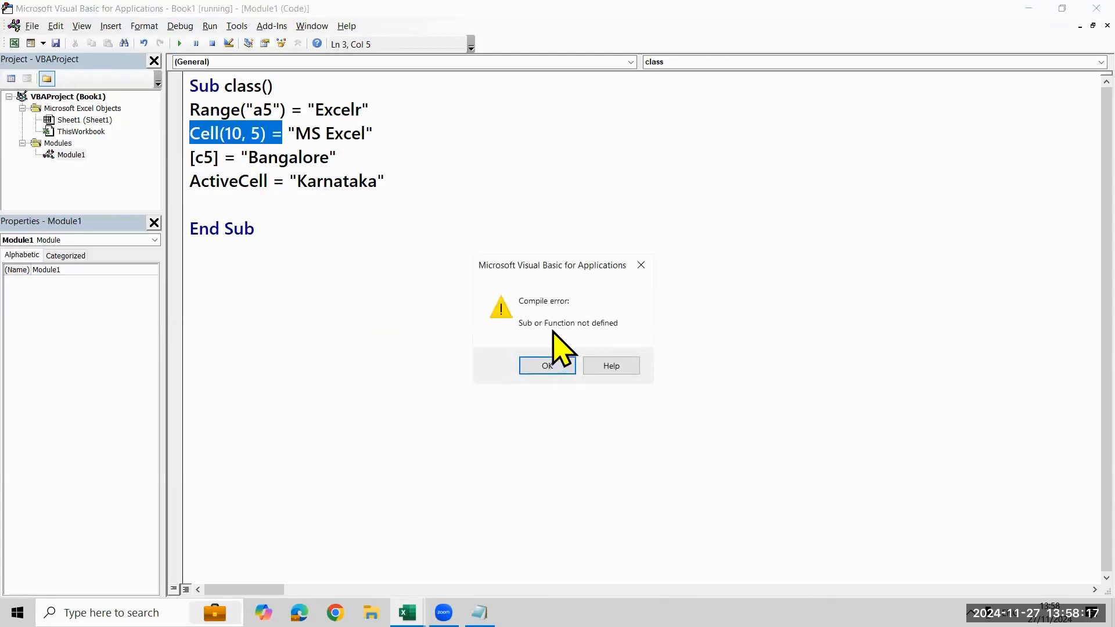
left_click(552, 367)
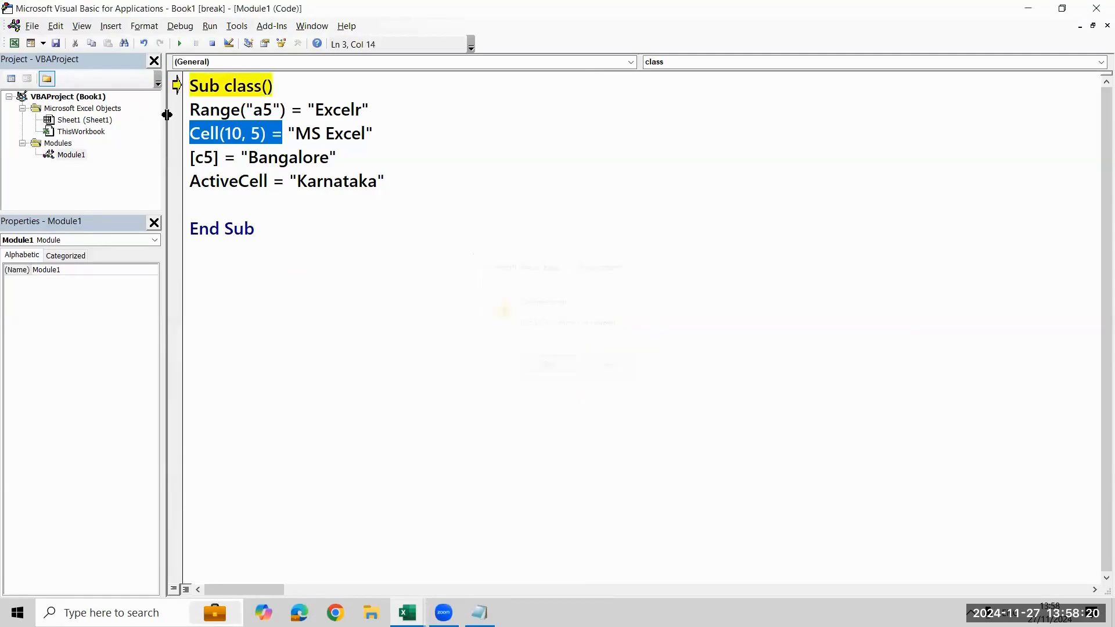
Correct Cell(10, 5) back to Cells(10, 5) and rerun the class macro to fill cell I5 on the worksheet
left_click(221, 135)
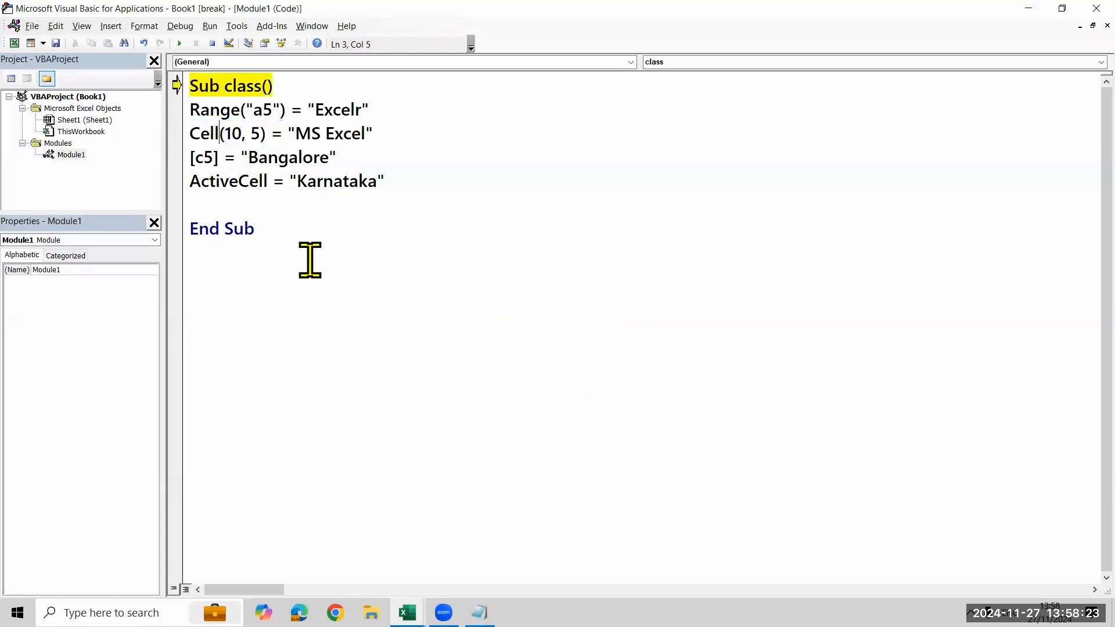
type("s")
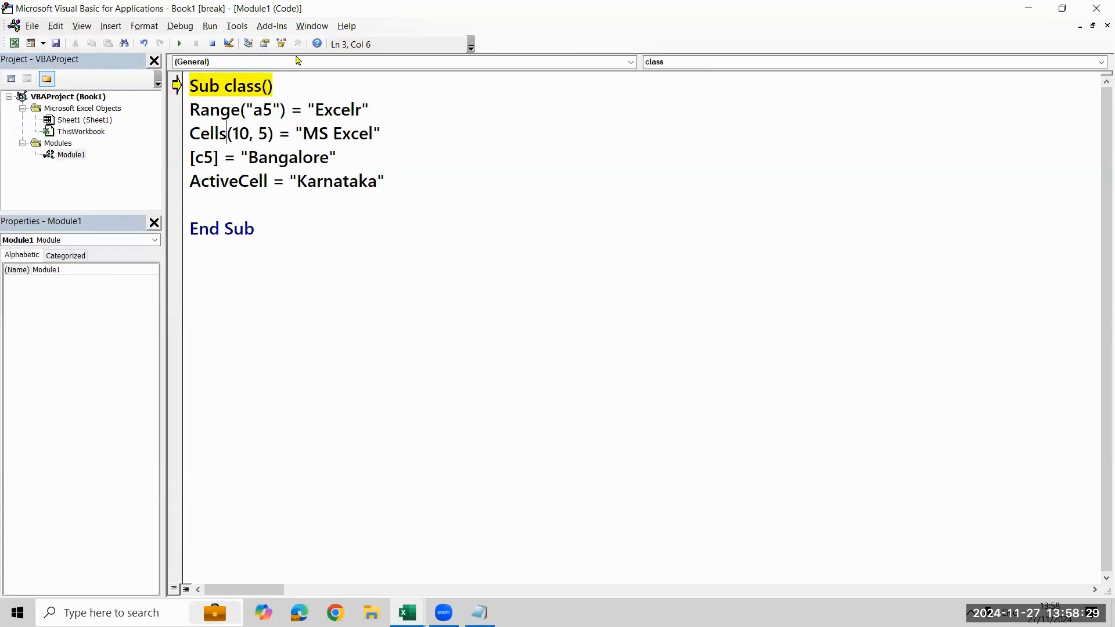
left_click(213, 47)
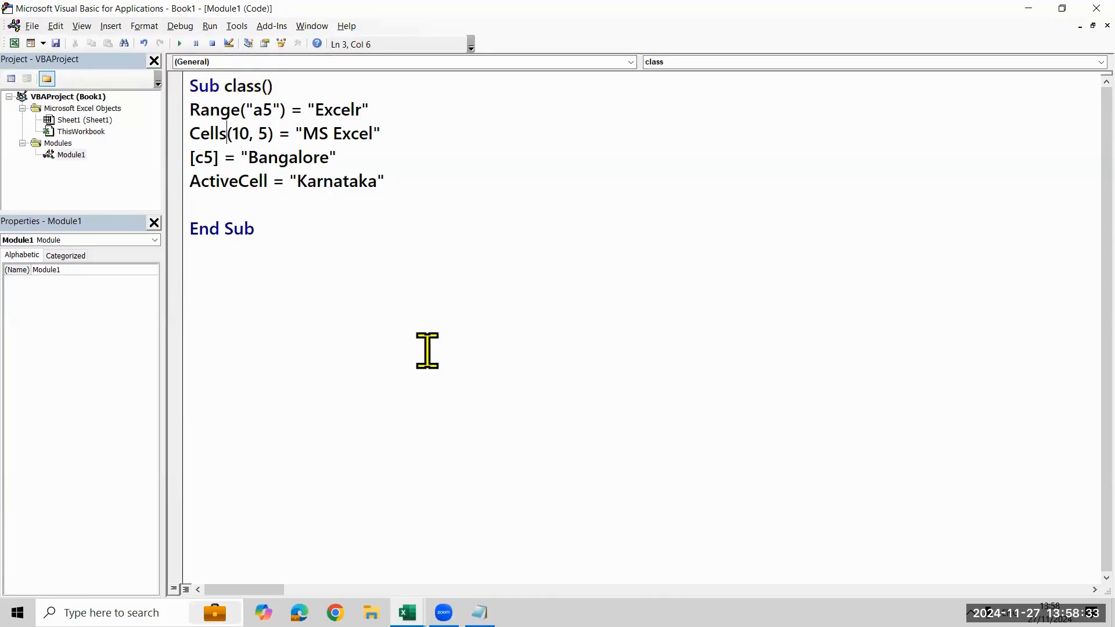
key("alt+Tab")
left_click(702, 257)
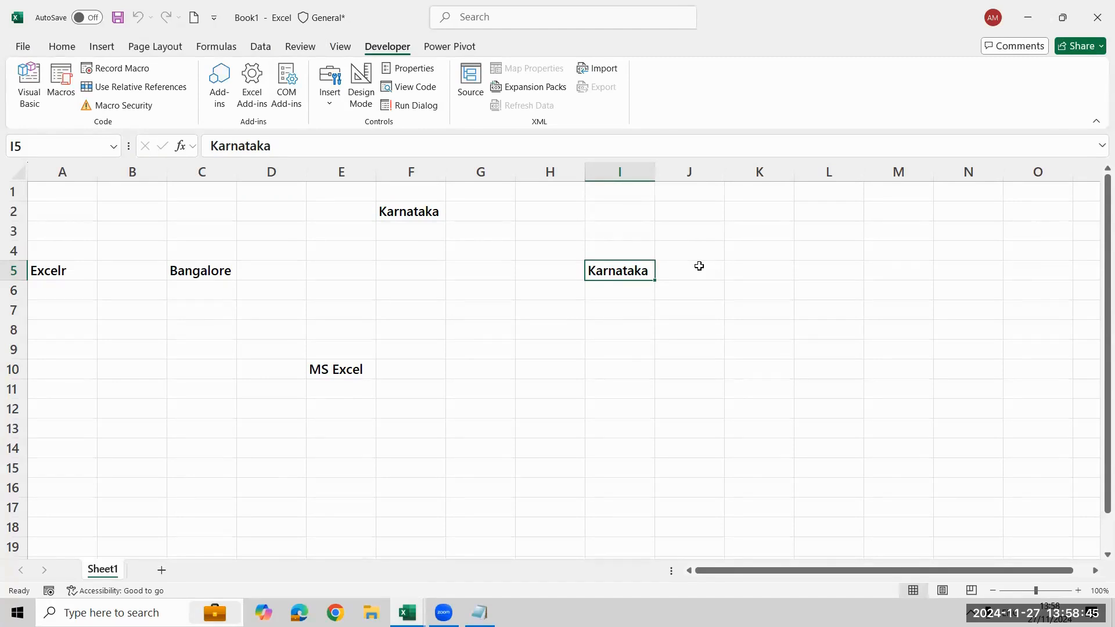
Return to the module code and create a new procedure named class2 below the class procedure
key("alt+Tab")
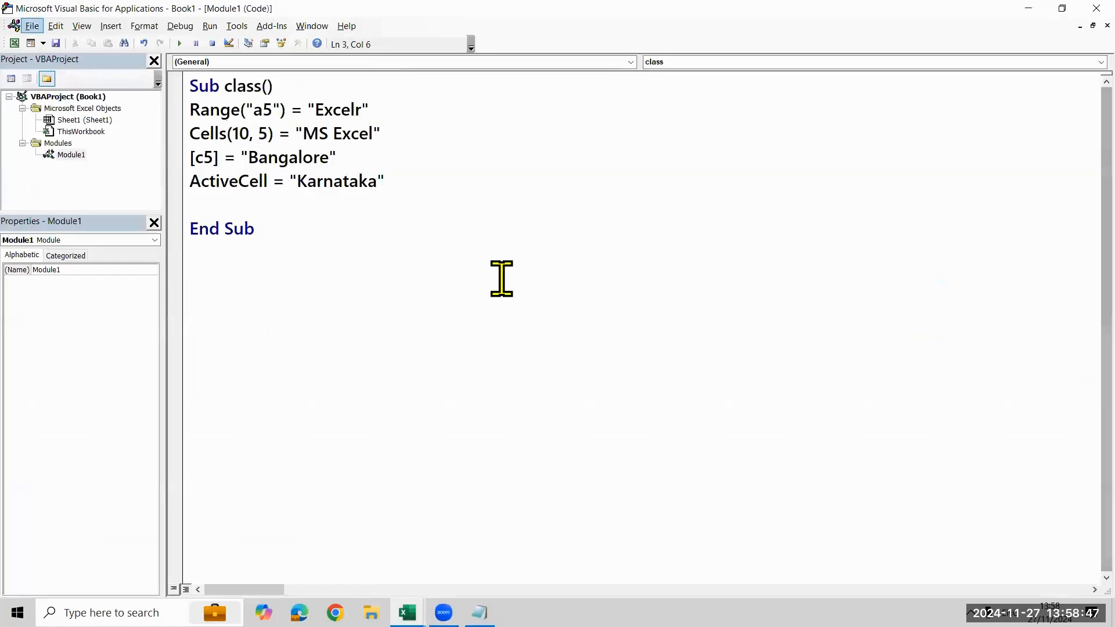
left_click(500, 279)
key("Return")
key("Return")
key("Return")
key("Return")
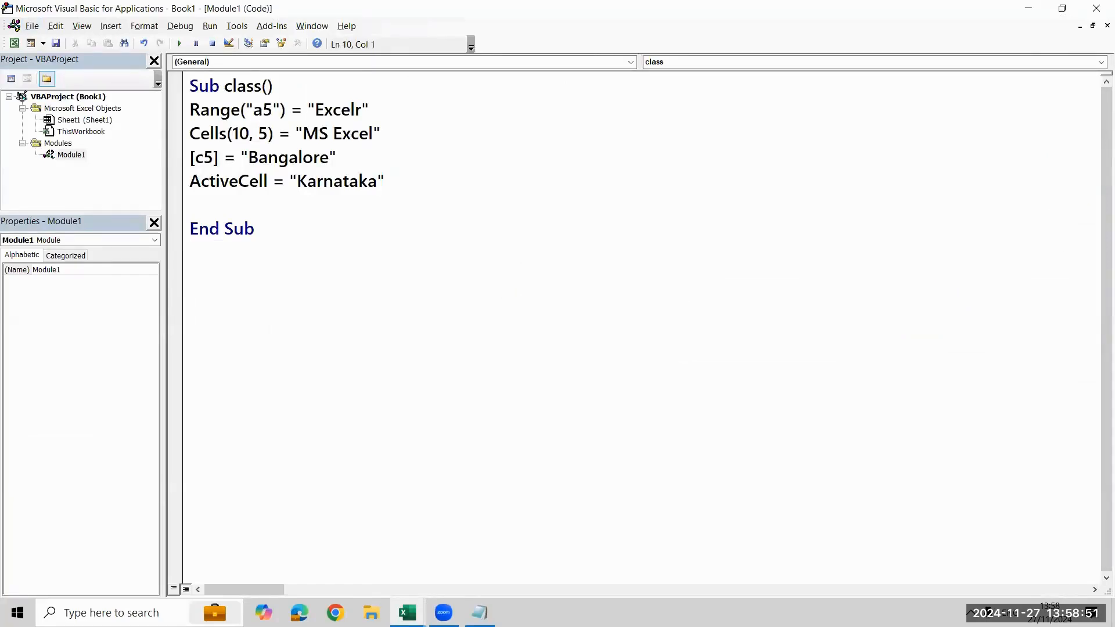
type("sub class2")
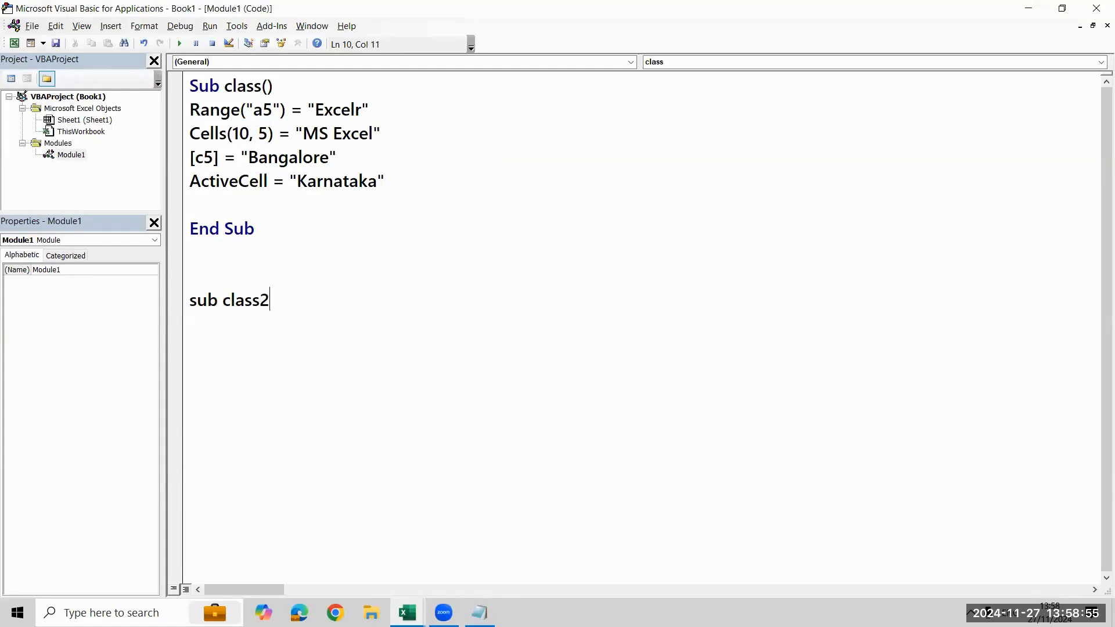
key("Return")
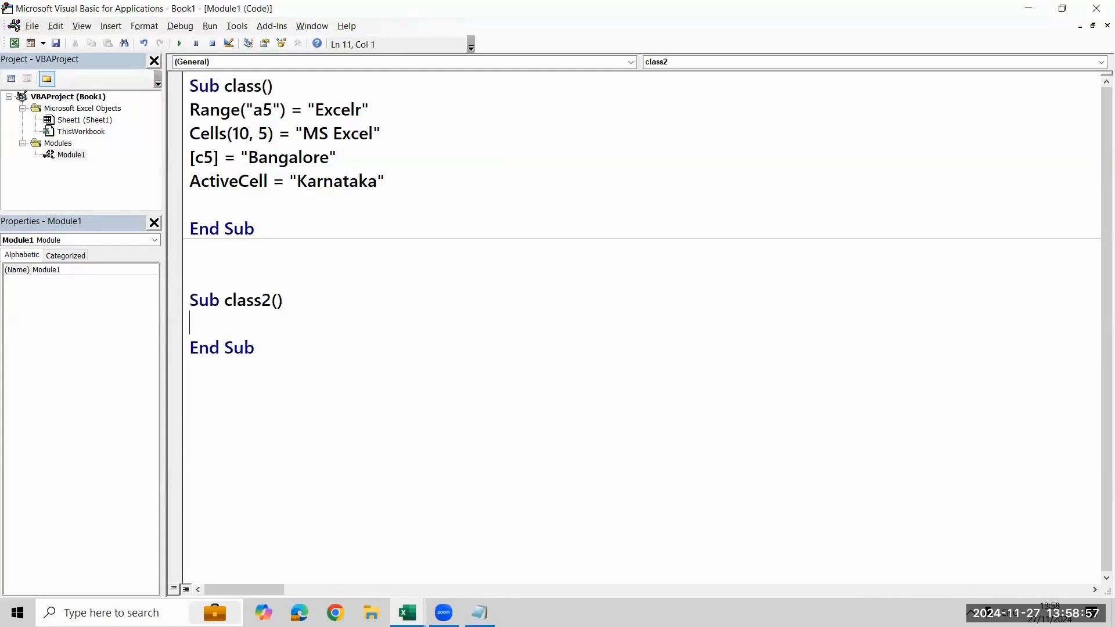
Begin the class2 procedure's statement with a Range reference to "a1:z100"
type("range(\"")
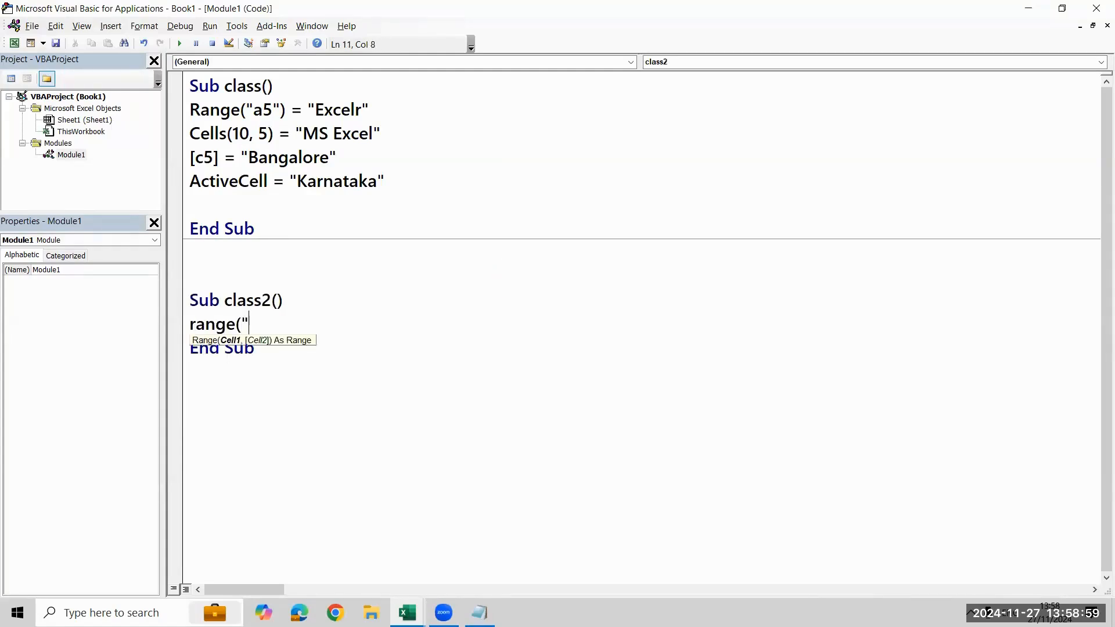
type("a1:")
key("BackSpace")
type("\"")
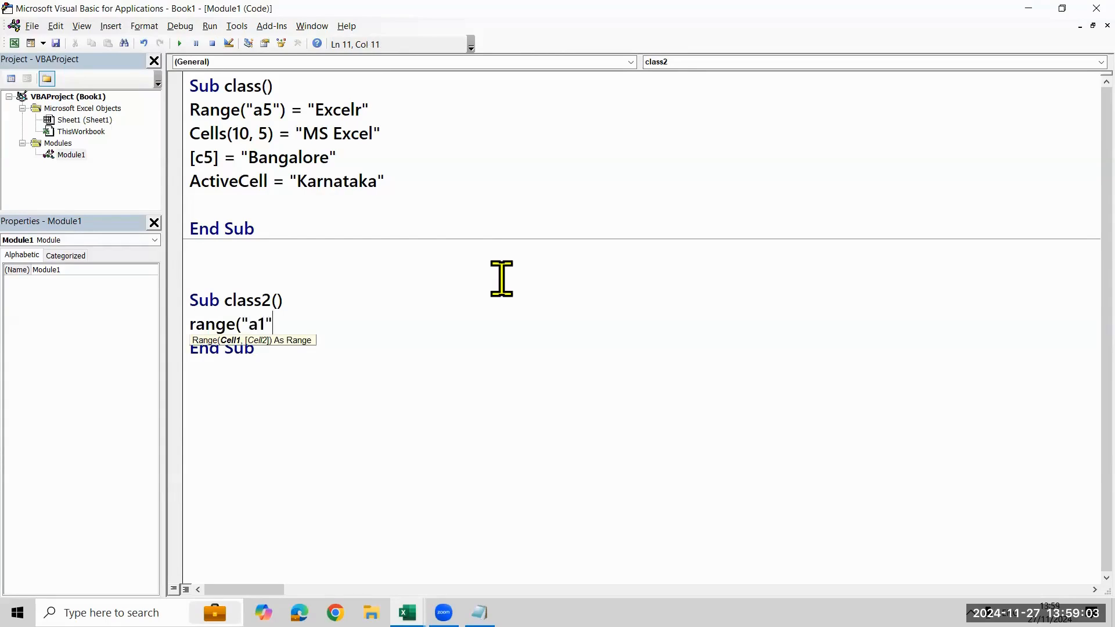
type(")")
key("BackSpace")
key("BackSpace")
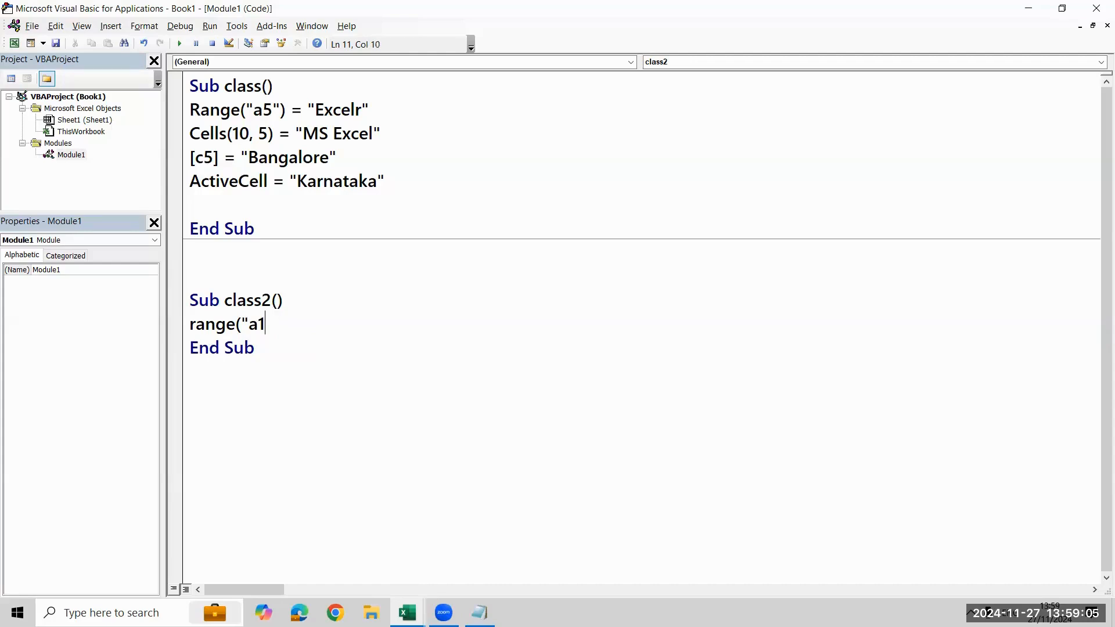
key("alt+Tab")
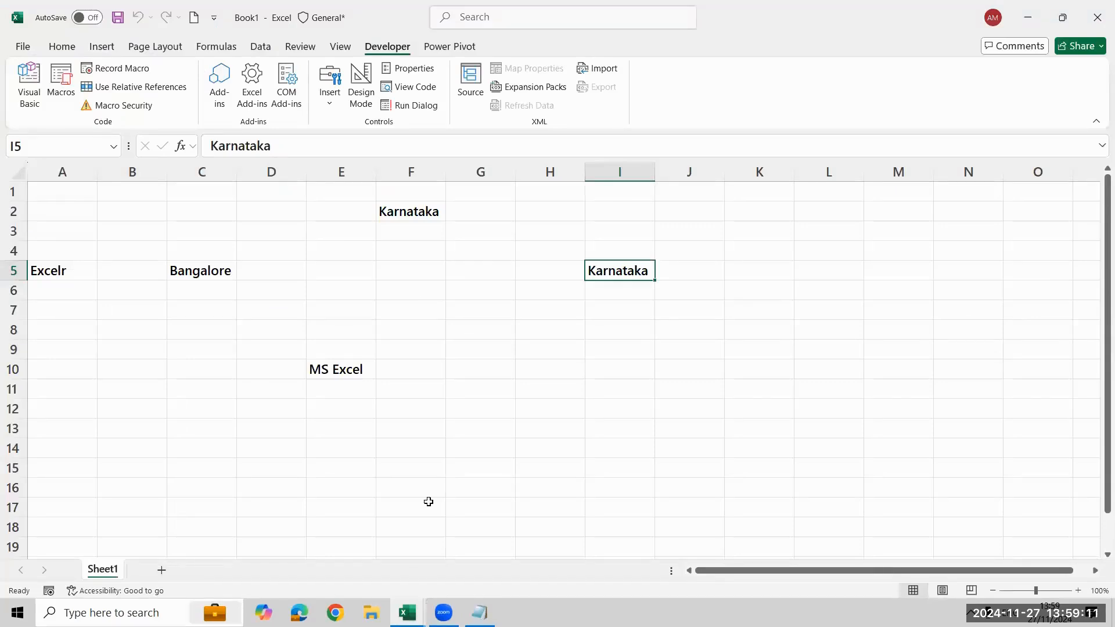
key("alt+Tab")
key("alt+Tab")
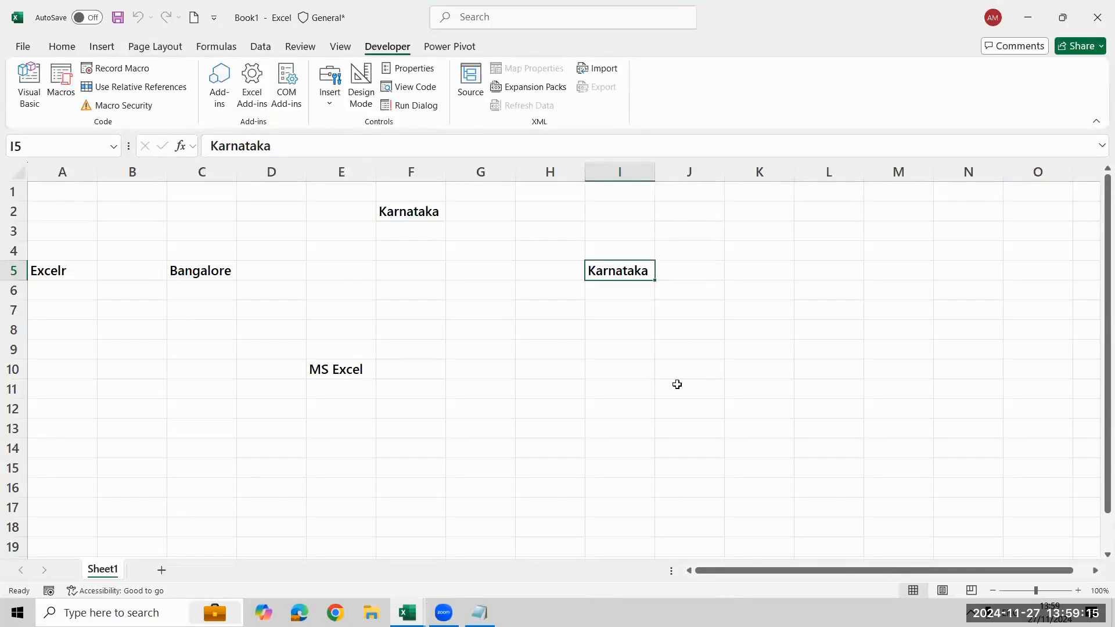
key("alt+Tab")
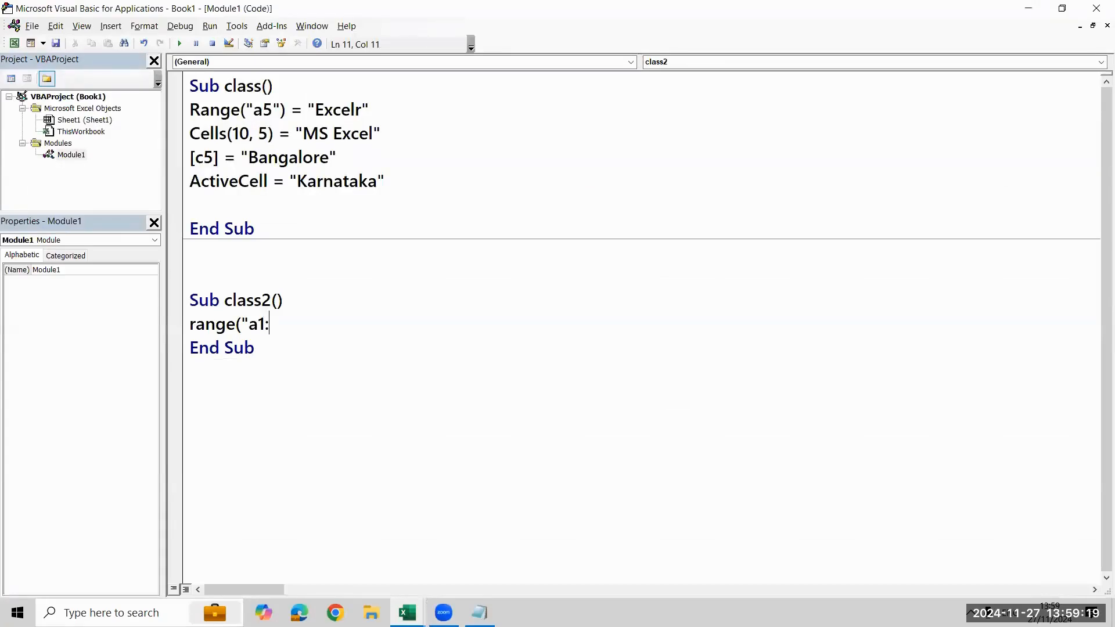
type("z100\")")
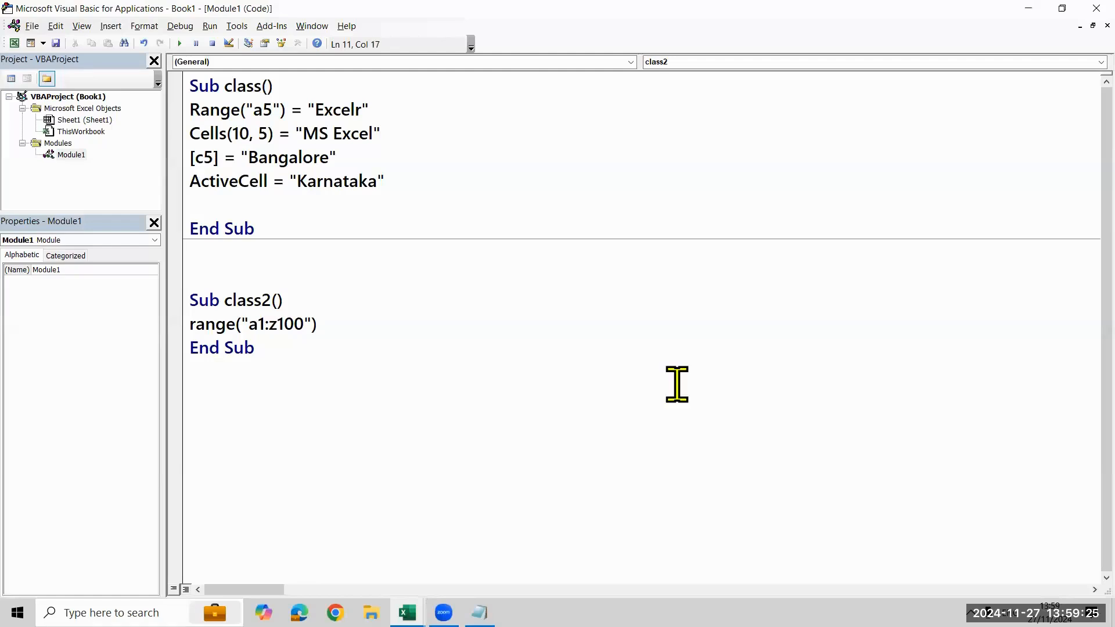
type(".Calculate;ea")
Complete the range statement in class2 with the Clear method
key("BackSpace")
key("BackSpace")
key("BackSpace")
key("BackSpace")
key("BackSpace")
key("BackSpace")
key("BackSpace")
key("BackSpace")
key("BackSpace")
key("BackSpace")
key("BackSpace")
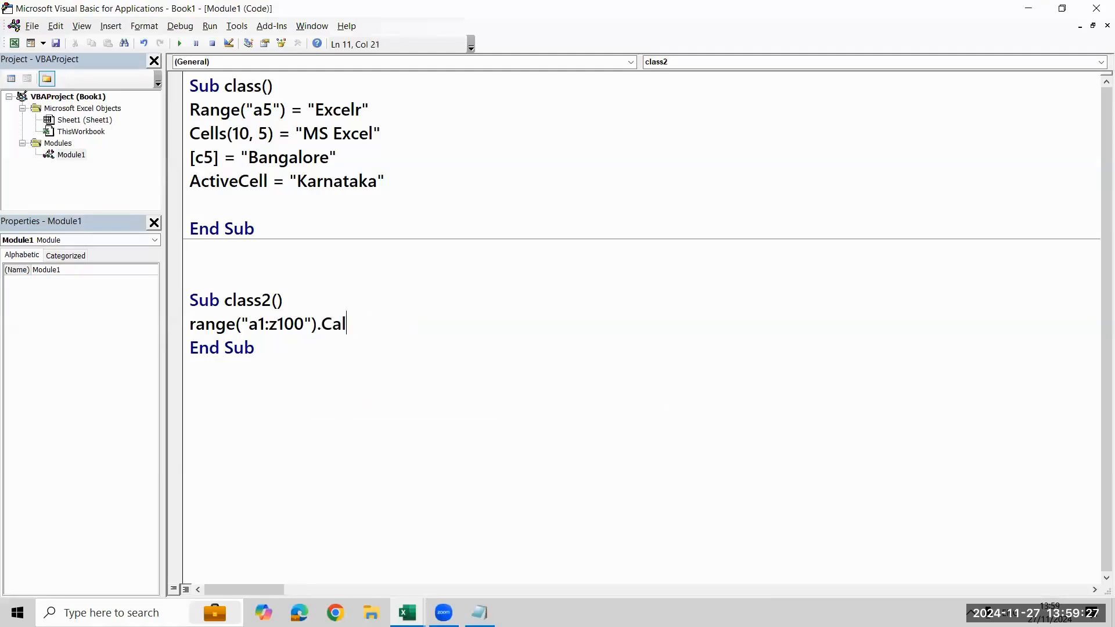
type("lear")
key("Down")
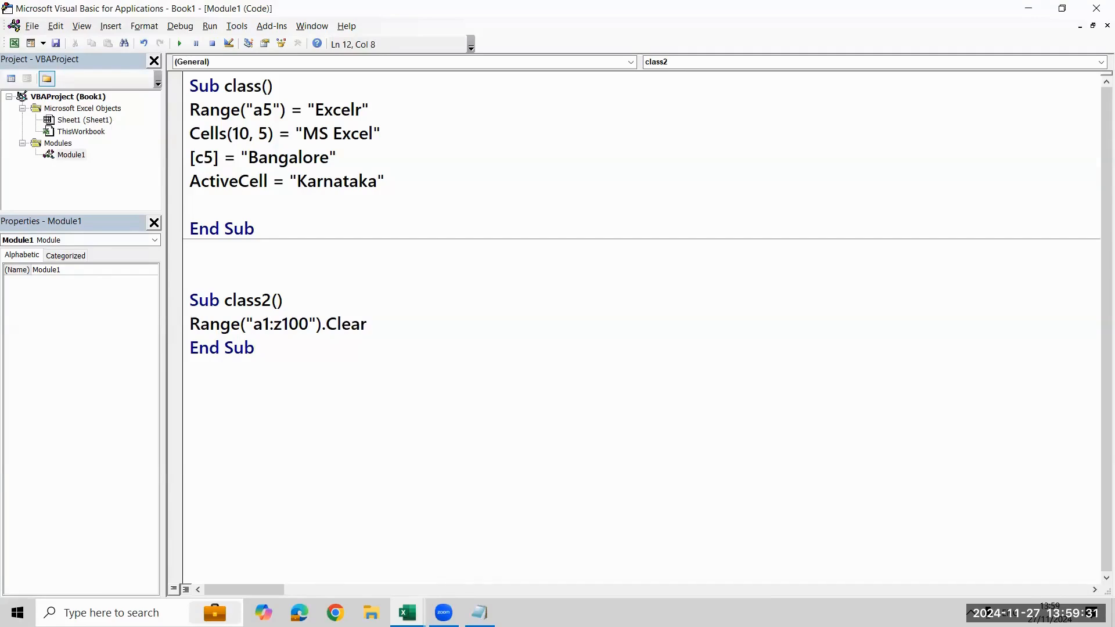
Switch to the worksheet and run the class2 macro to clear the cells
key("alt+F11")
key("alt+F11")
key("alt+F11")
left_click(61, 84)
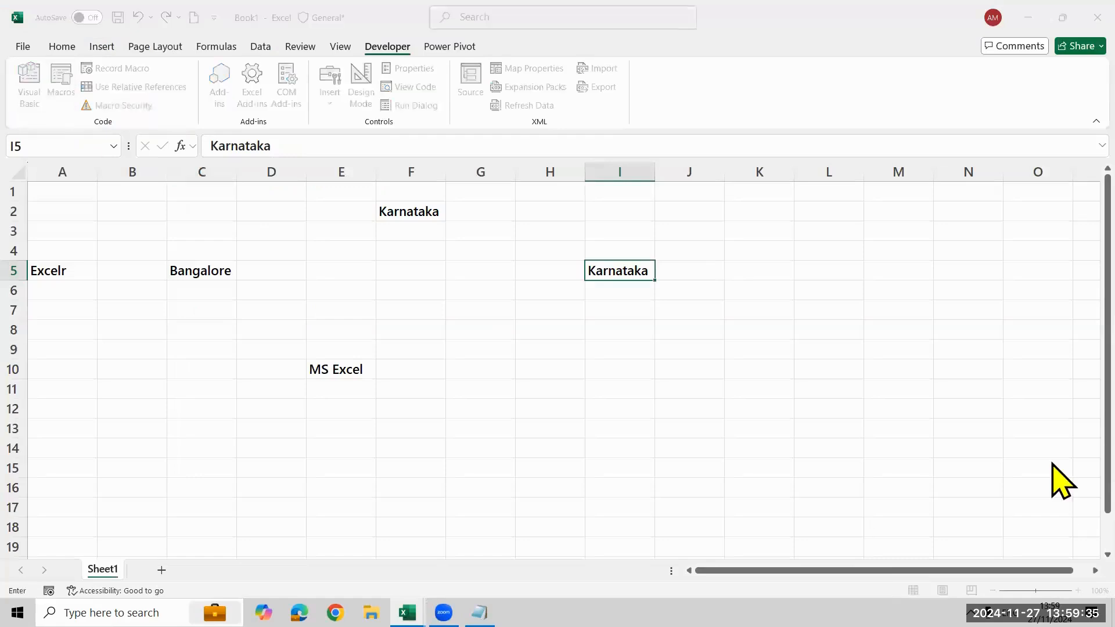
left_click(755, 240)
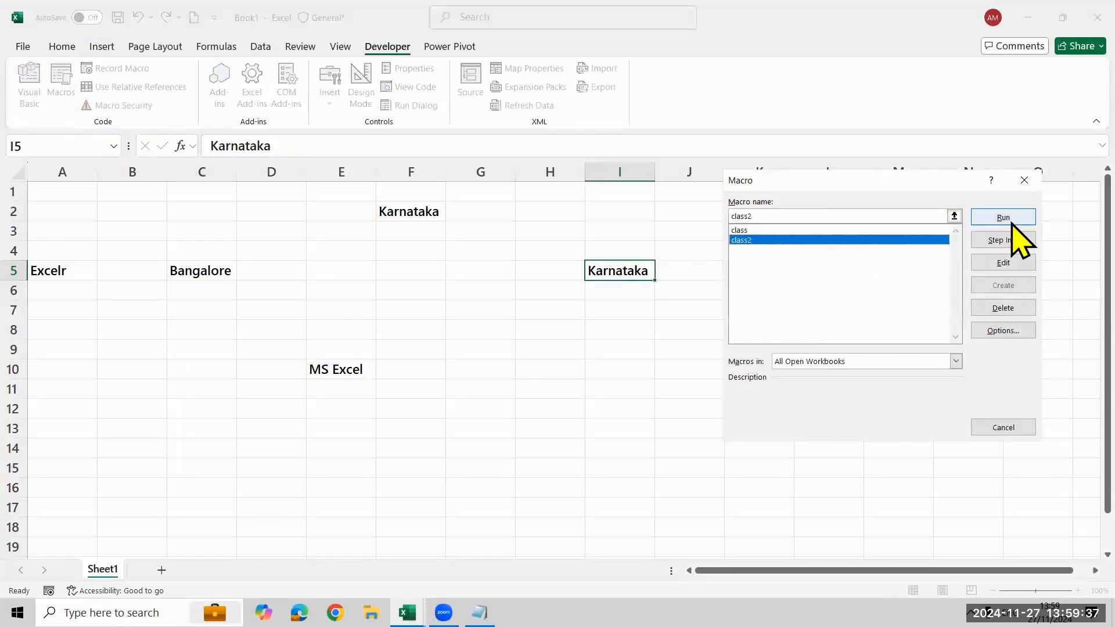
left_click(1009, 218)
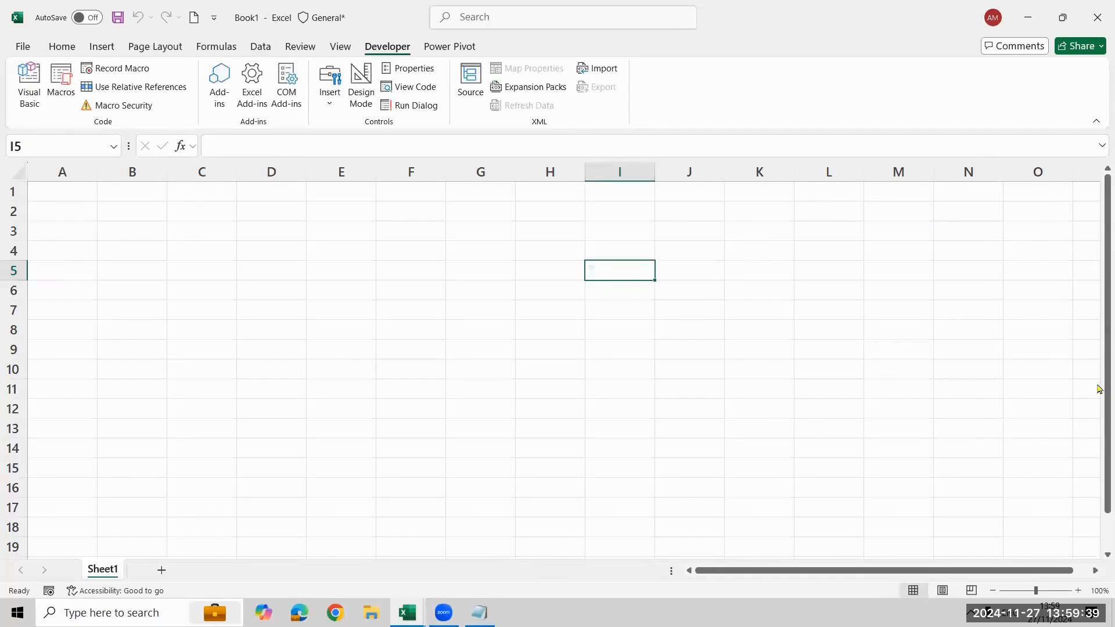
Run the class macro from the worksheet to fill the cells again
key("alt+F11")
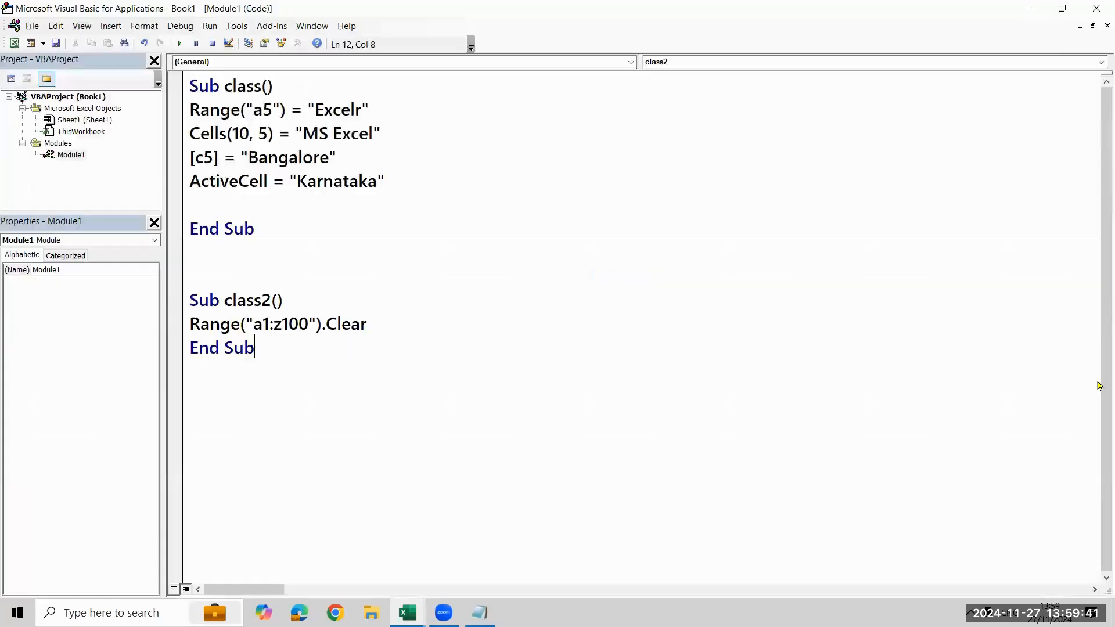
key("alt+F11")
left_click(61, 82)
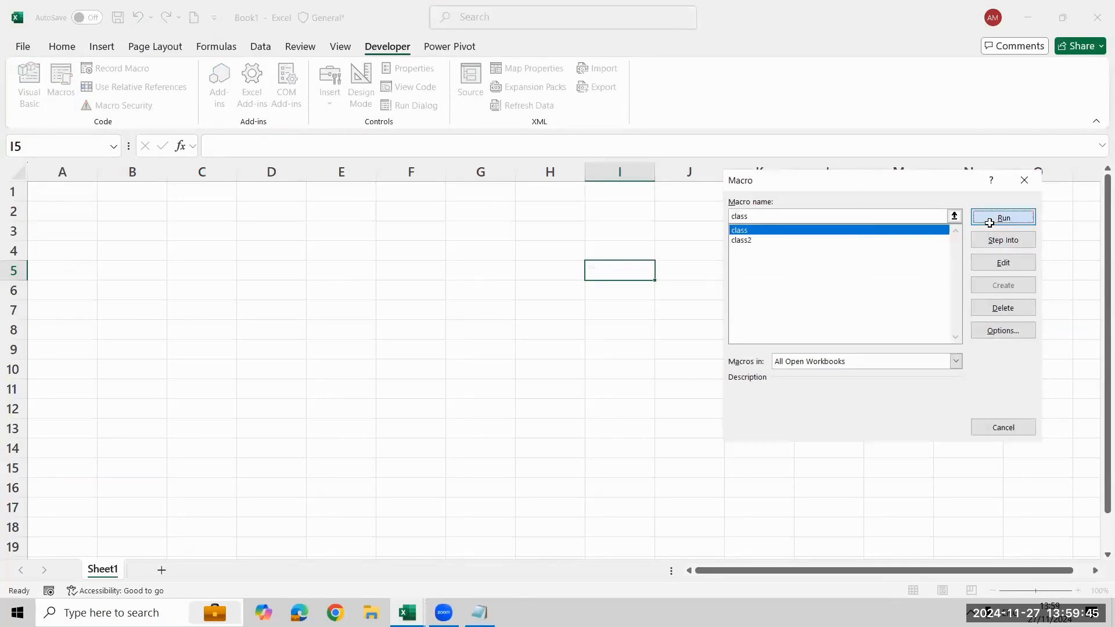
left_click(996, 217)
Run the class2 macro again to clear the refilled cells
left_click(51, 70)
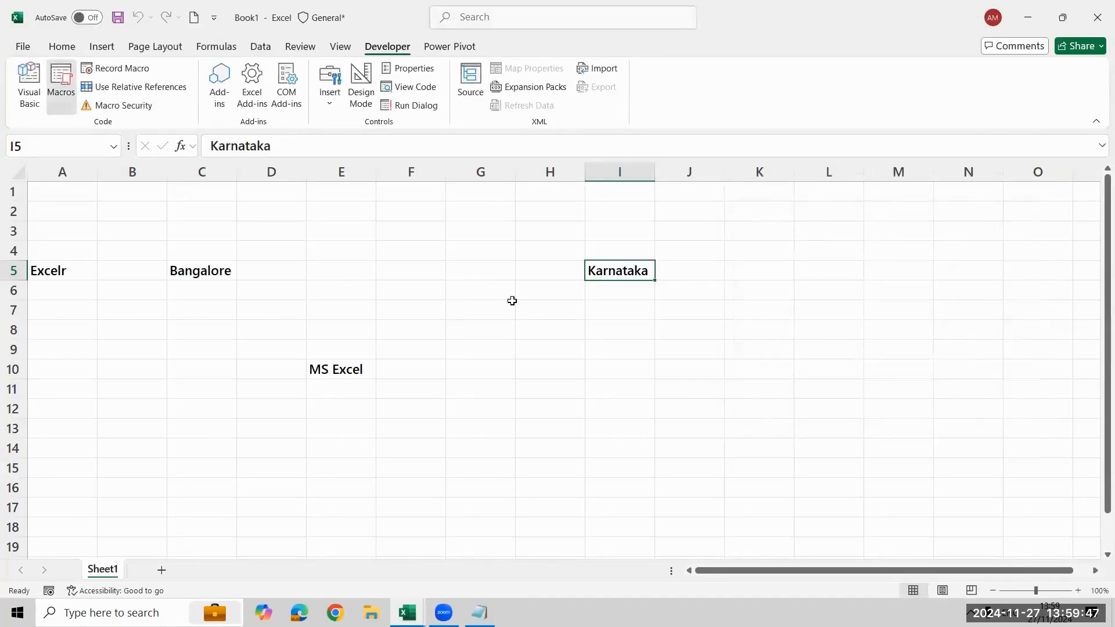
left_click(812, 242)
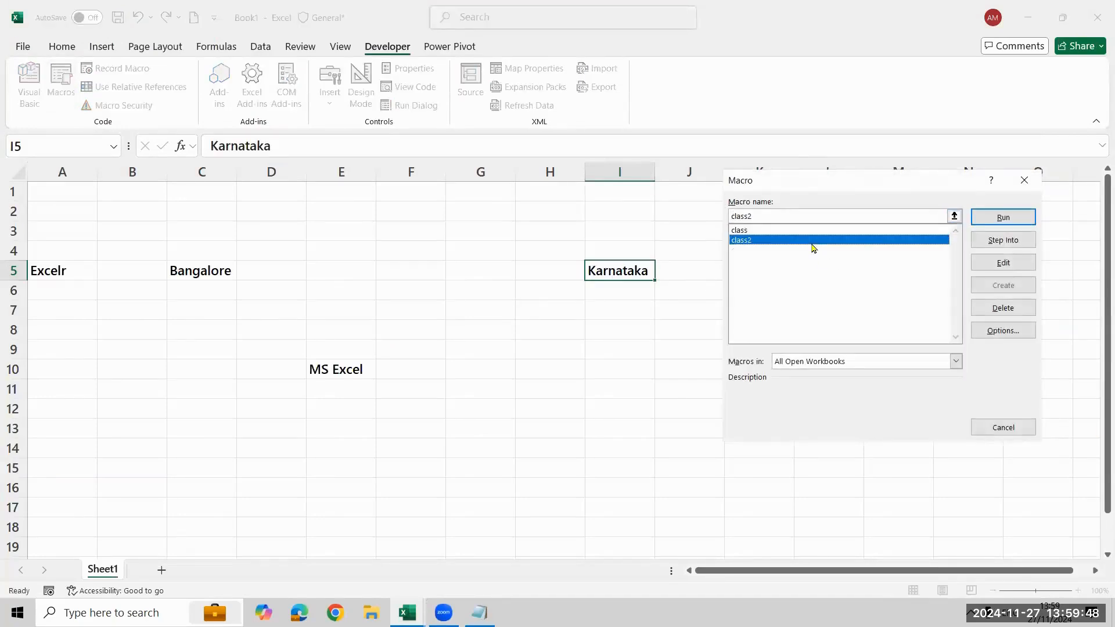
left_click(975, 219)
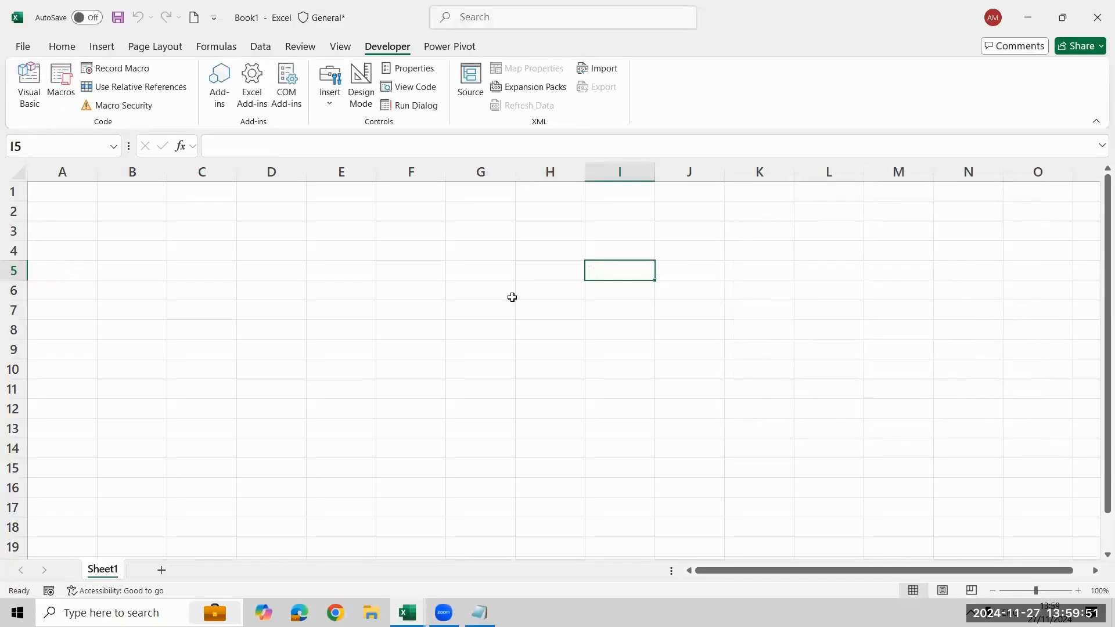